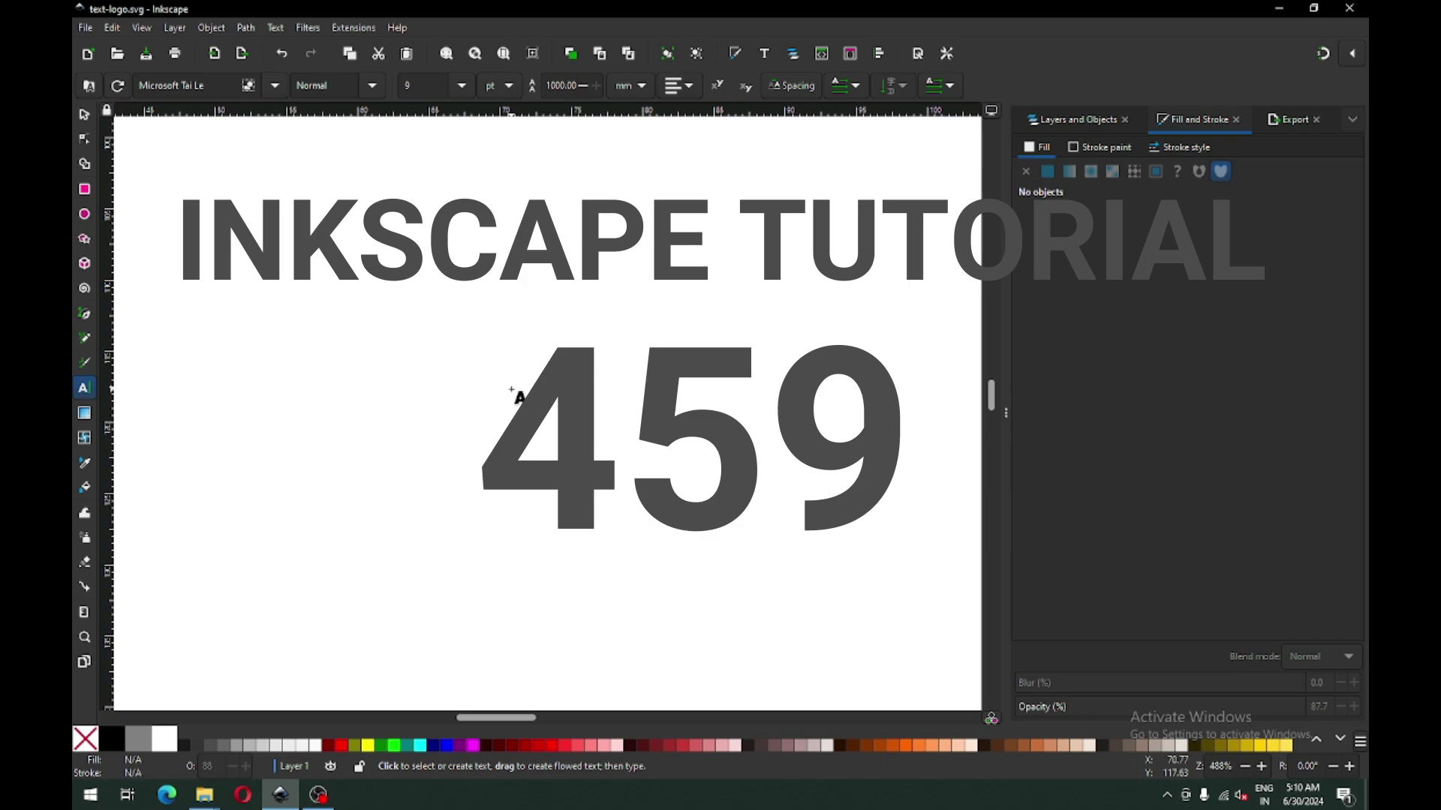
# Add the text "Orange" on the canvas and set its font to Brush Script Std
pyautogui.write('Ora')
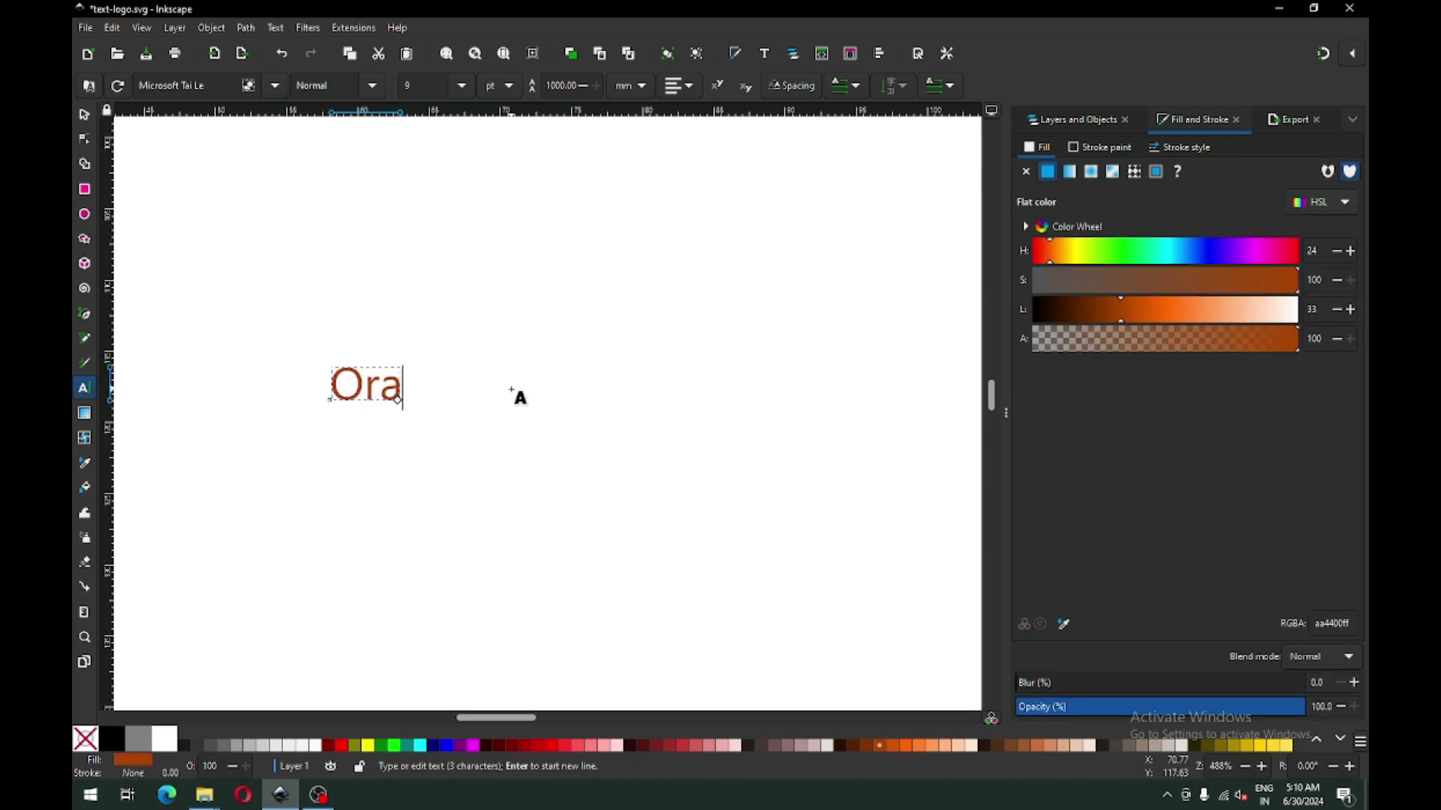
pyautogui.write('nge')
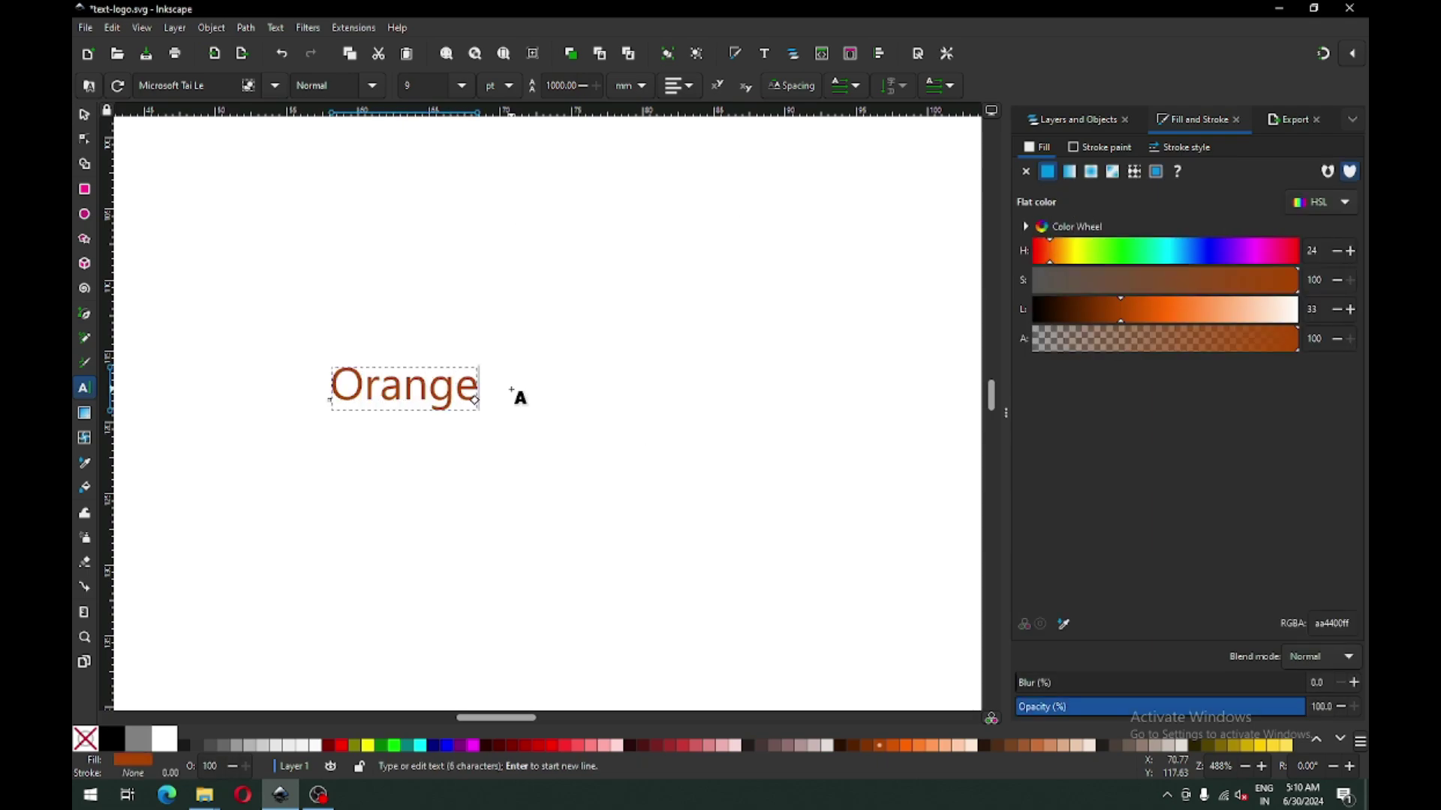
pyautogui.hotkey('ctrl', 'a')
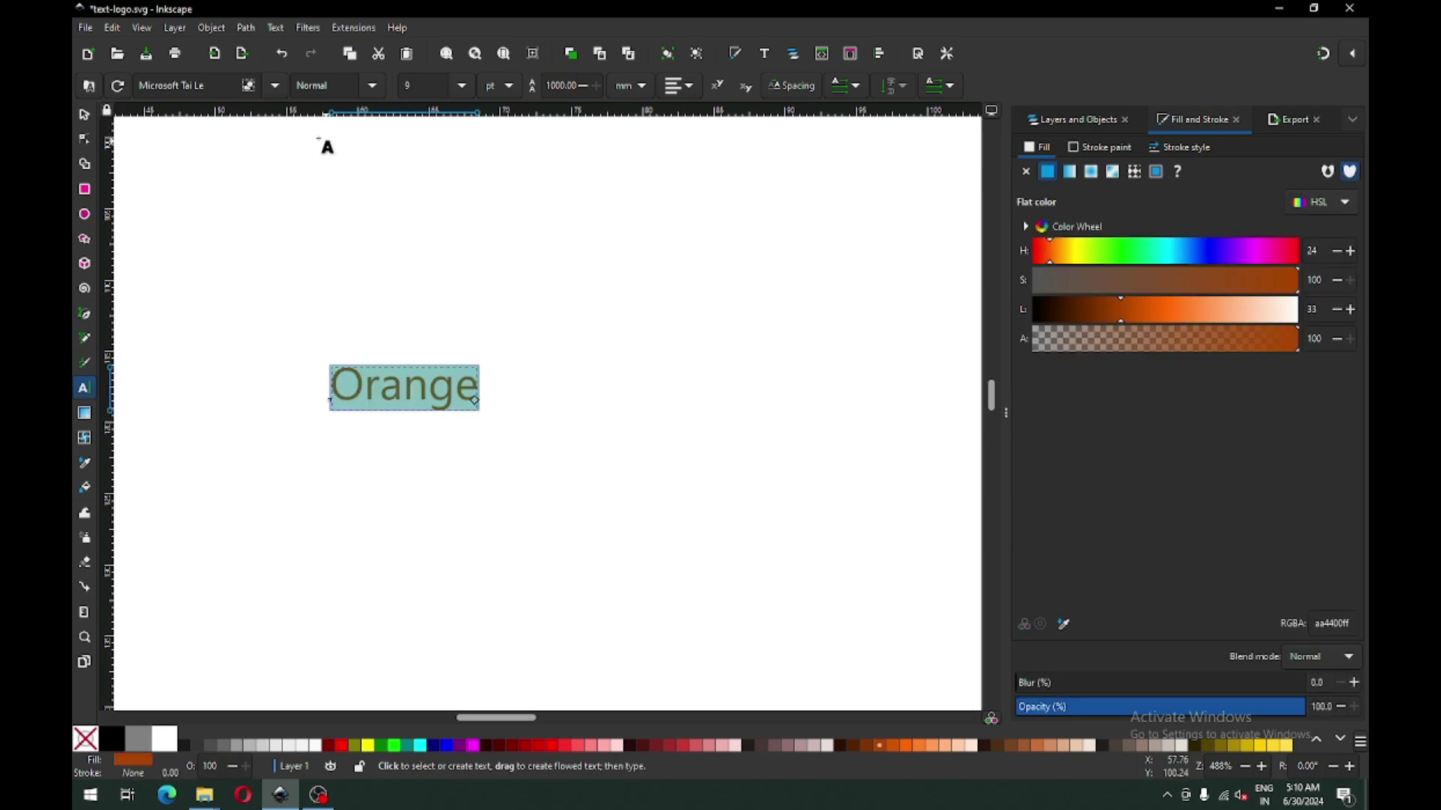
pyautogui.tripleClick(221, 84)
pyautogui.write('Bru')
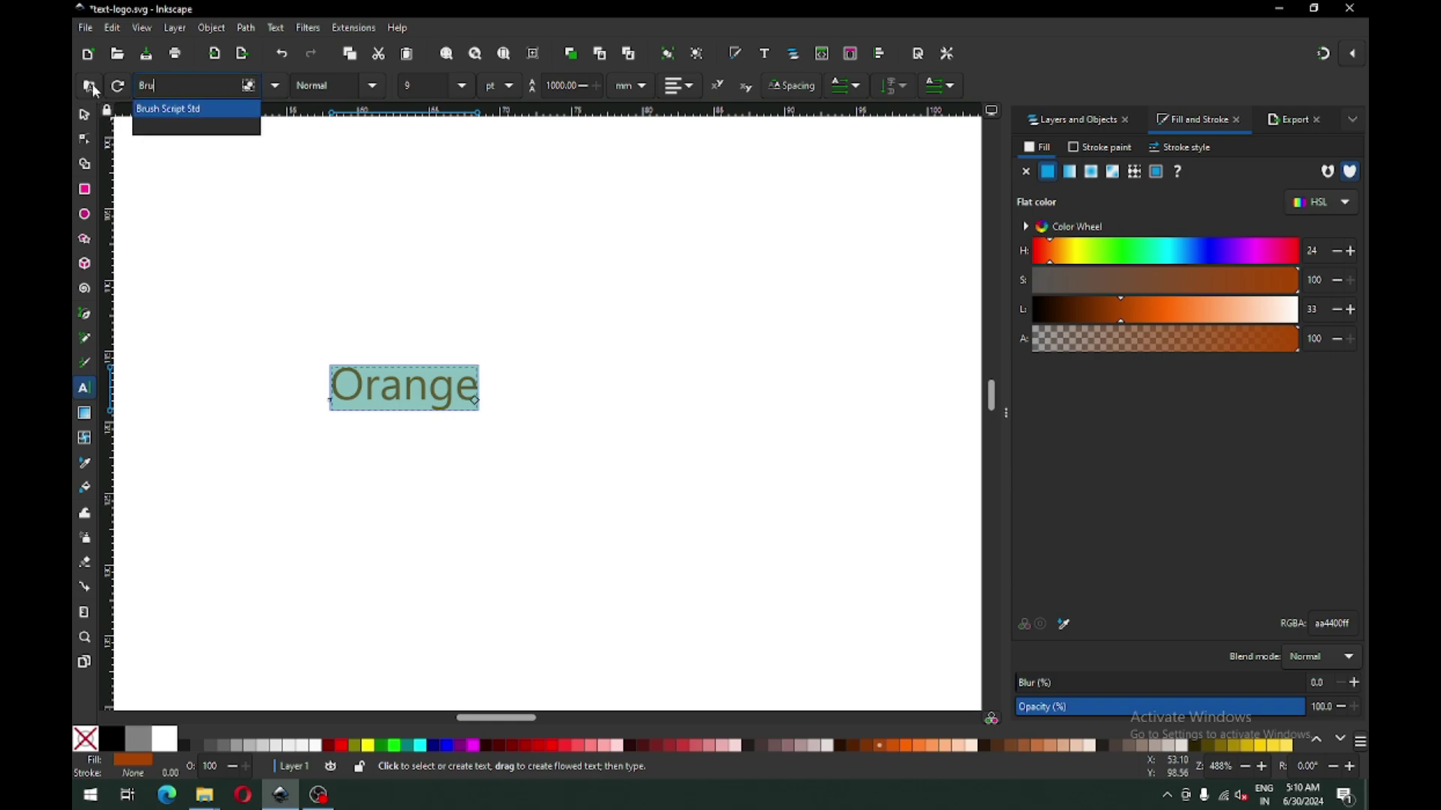
pyautogui.click(168, 109)
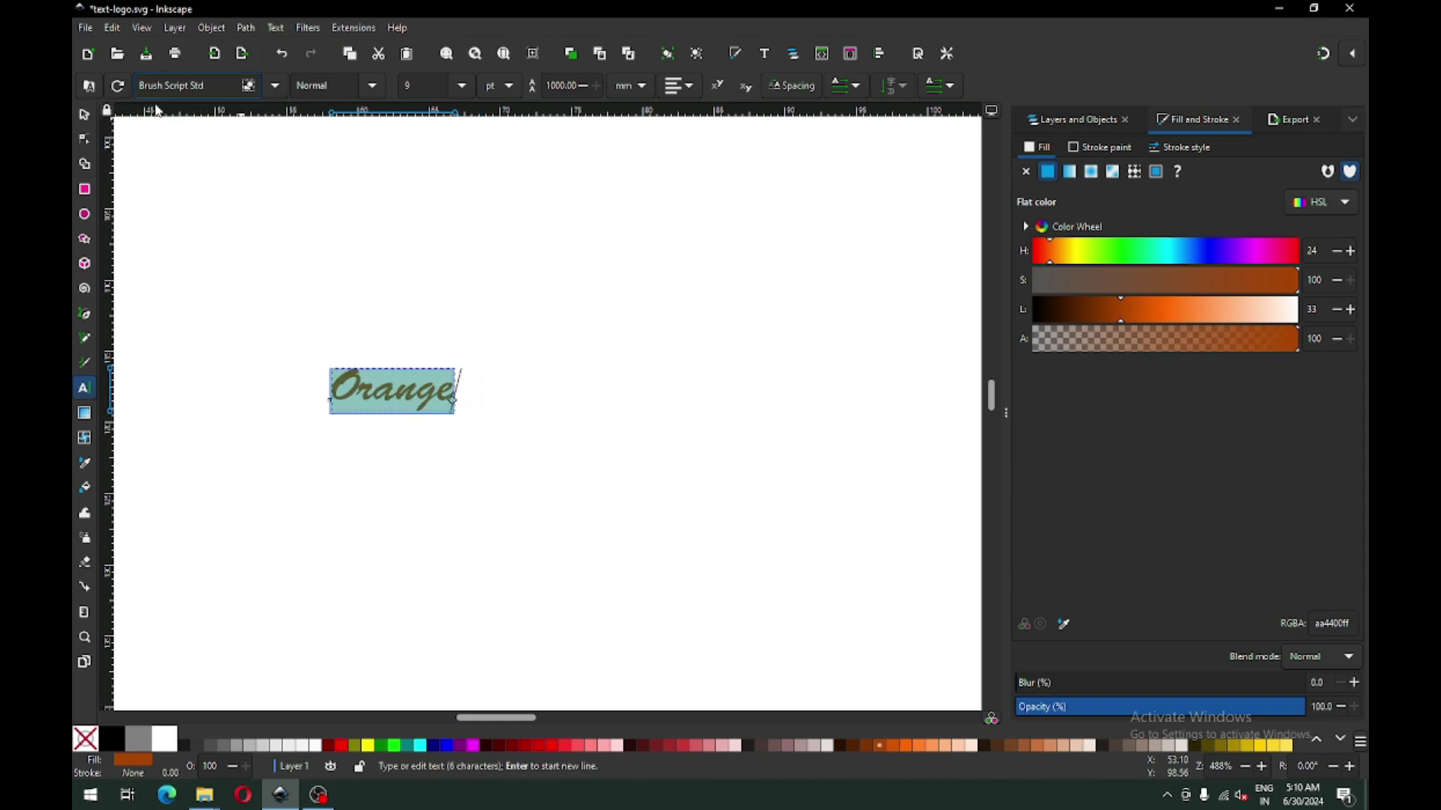
# Scale the "Orange" text up to about 23.6 mm wide and reposition it on the canvas
pyautogui.click(85, 116)
pyautogui.moveTo(460, 418); pyautogui.dragTo(567, 461)
pyautogui.moveTo(491, 409); pyautogui.dragTo(551, 405)
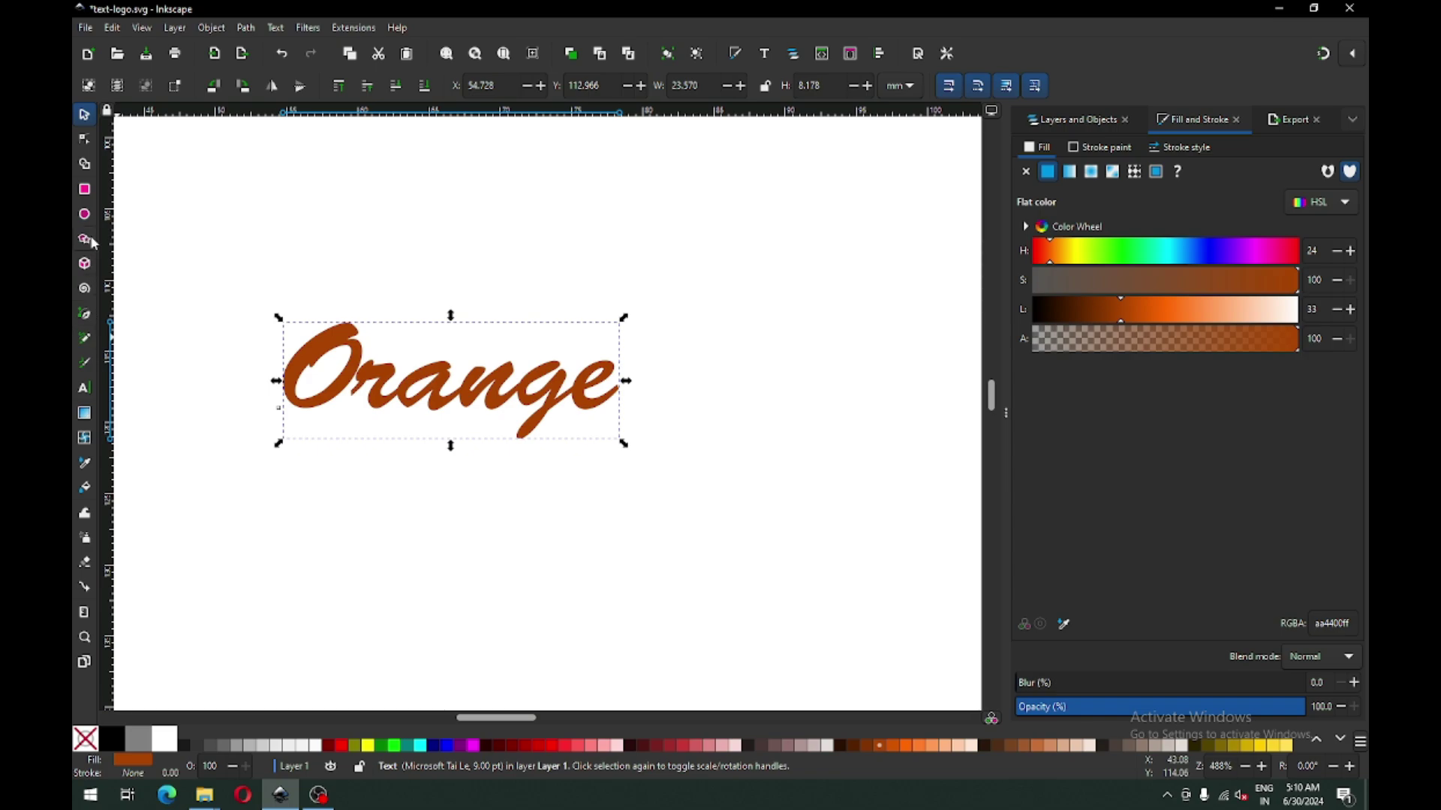
# Delete the initial "O" from the text so that only "range" remains
pyautogui.click(85, 388)
pyautogui.moveTo(279, 379); pyautogui.dragTo(360, 373)
pyautogui.press('BackSpace')
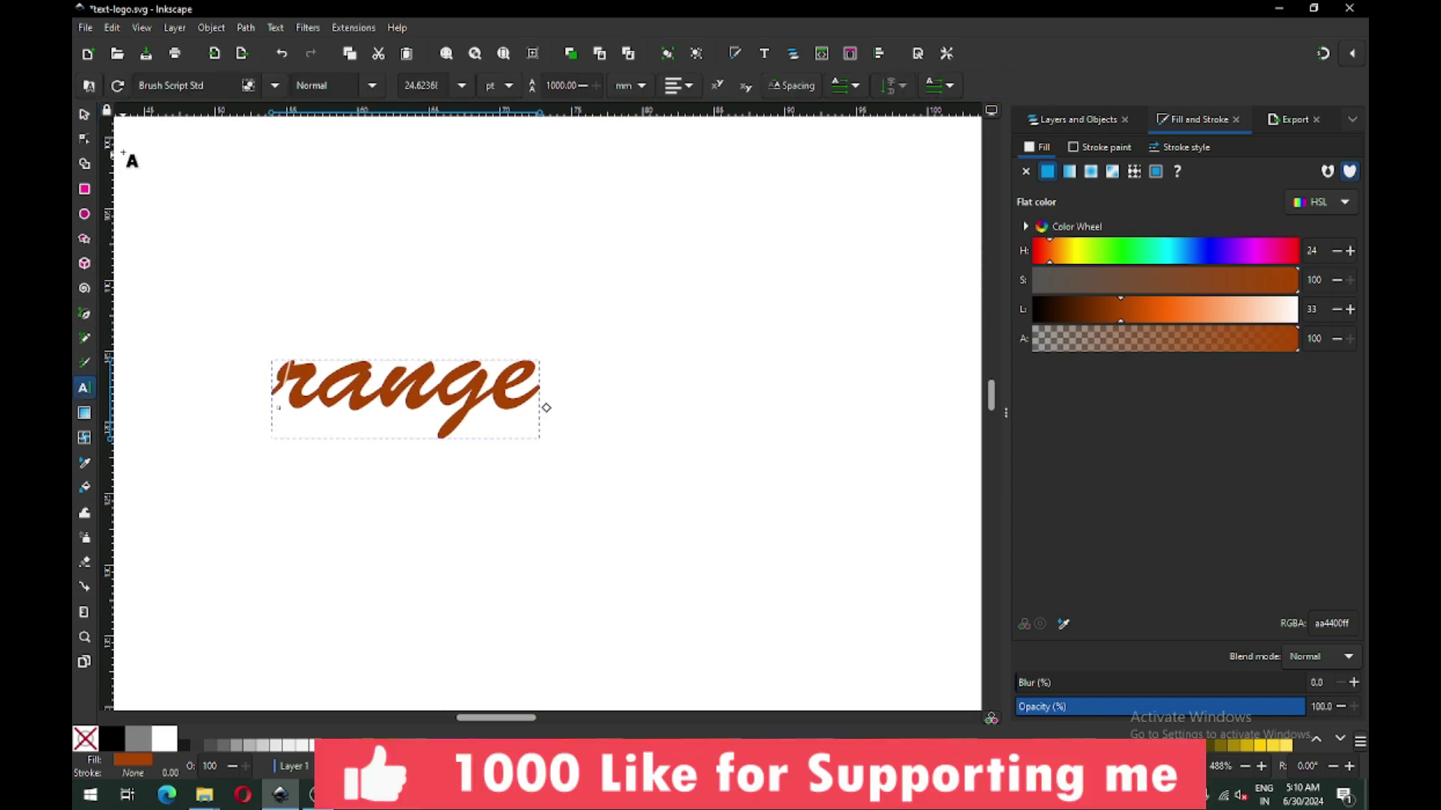
pyautogui.click(83, 118)
pyautogui.click(330, 235)
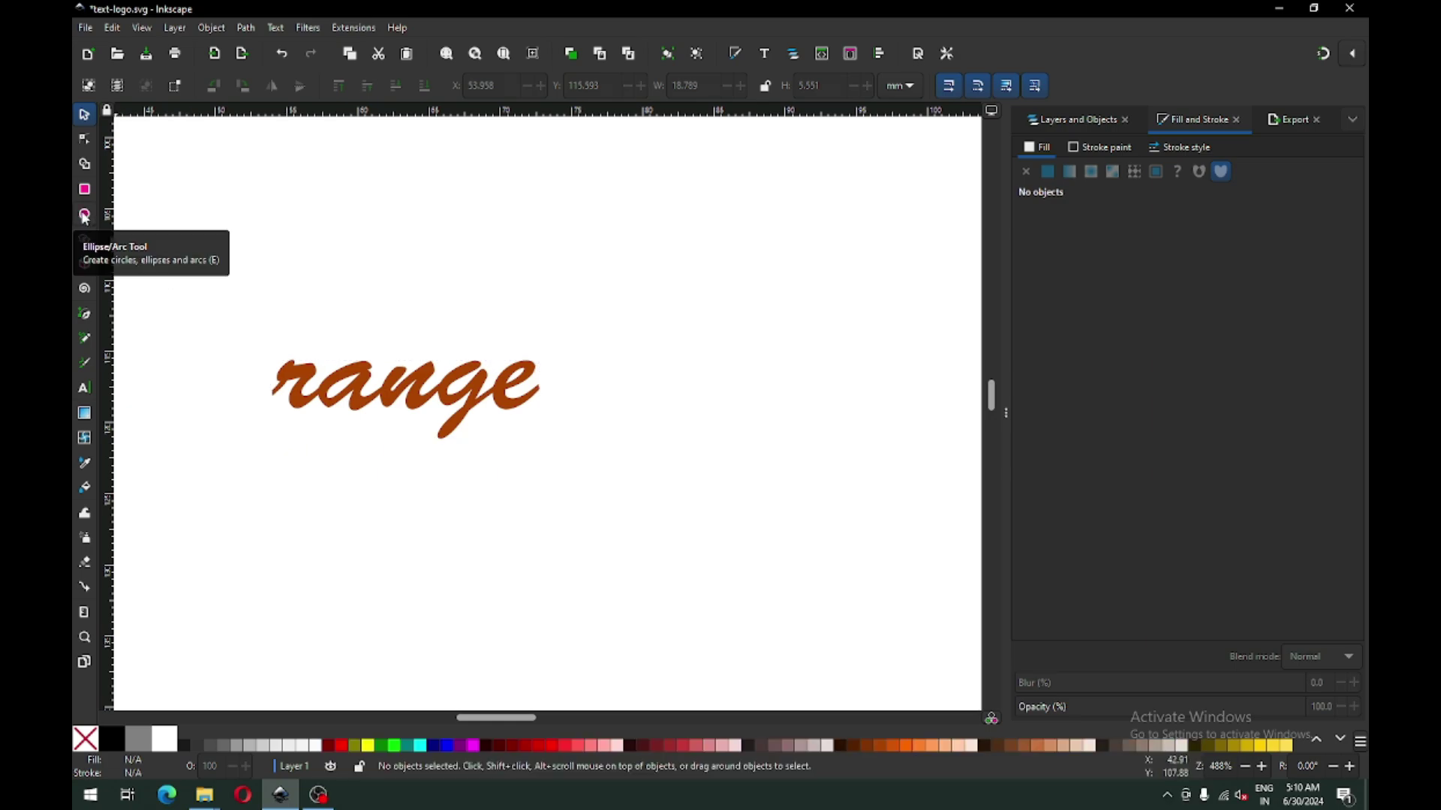
# Add a separate text object containing the capital letter "O" above "range"
pyautogui.click(84, 388)
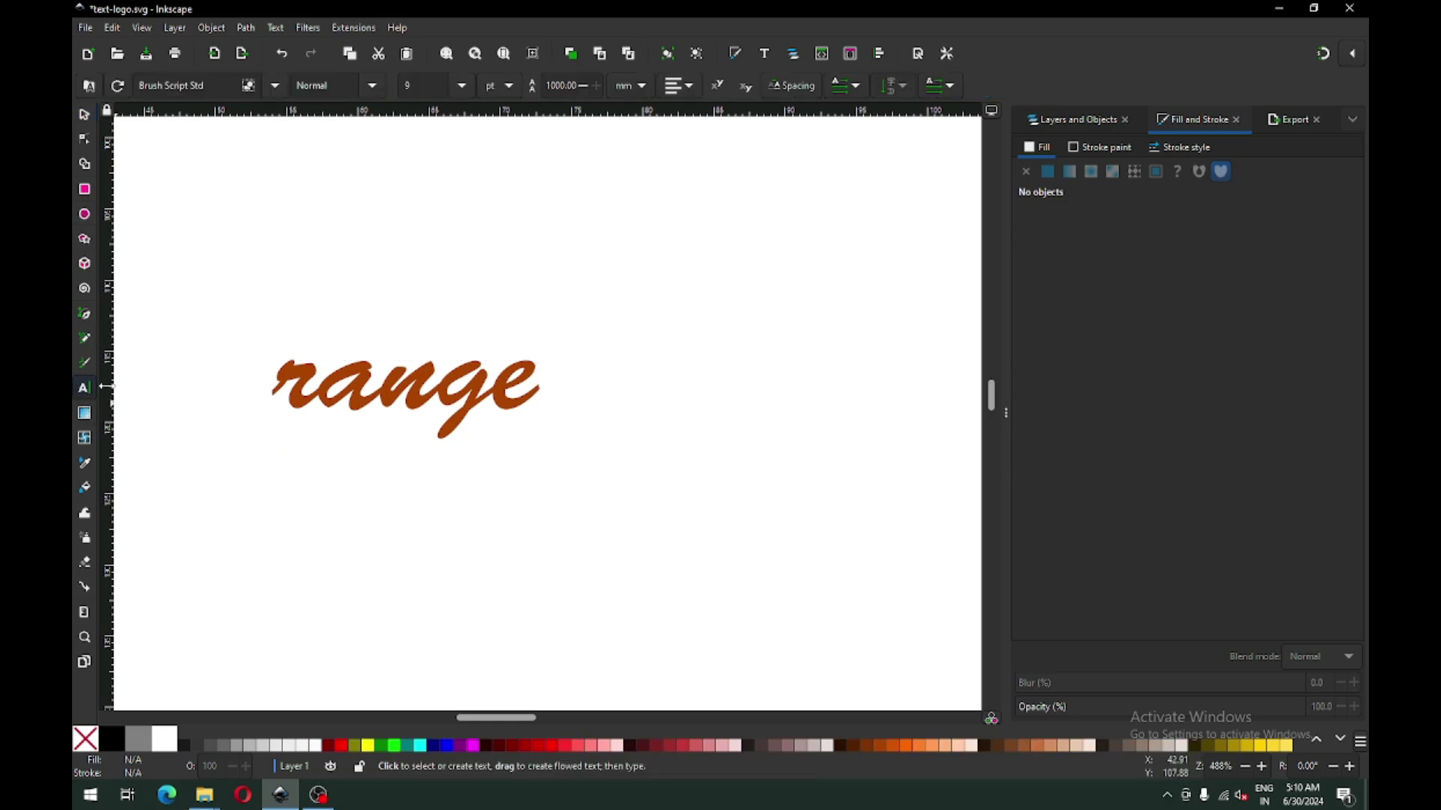
pyautogui.click(283, 302)
pyautogui.write('a')
pyautogui.hotkey('shift', 'Left')
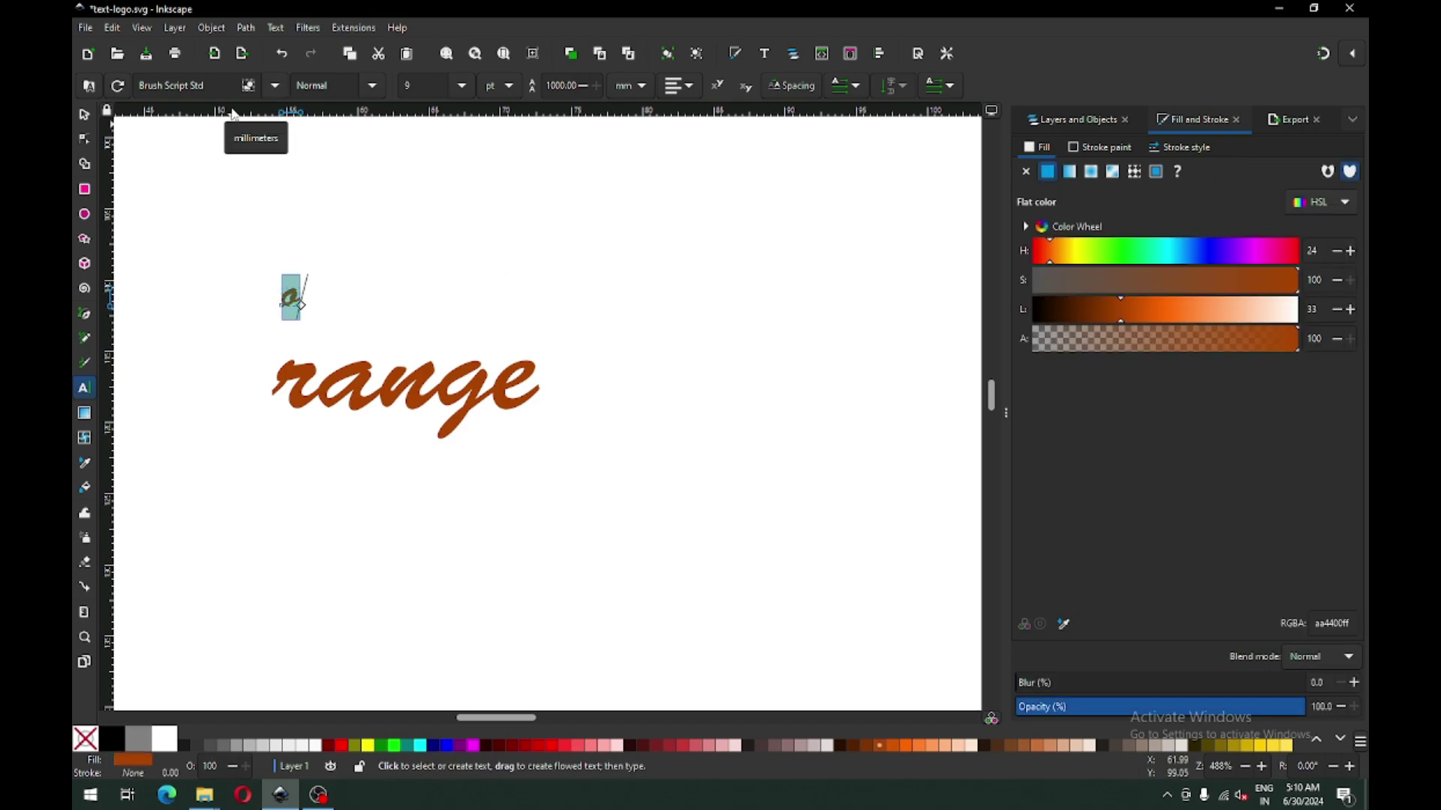
pyautogui.write('O')
pyautogui.hotkey('shift', 'Left')
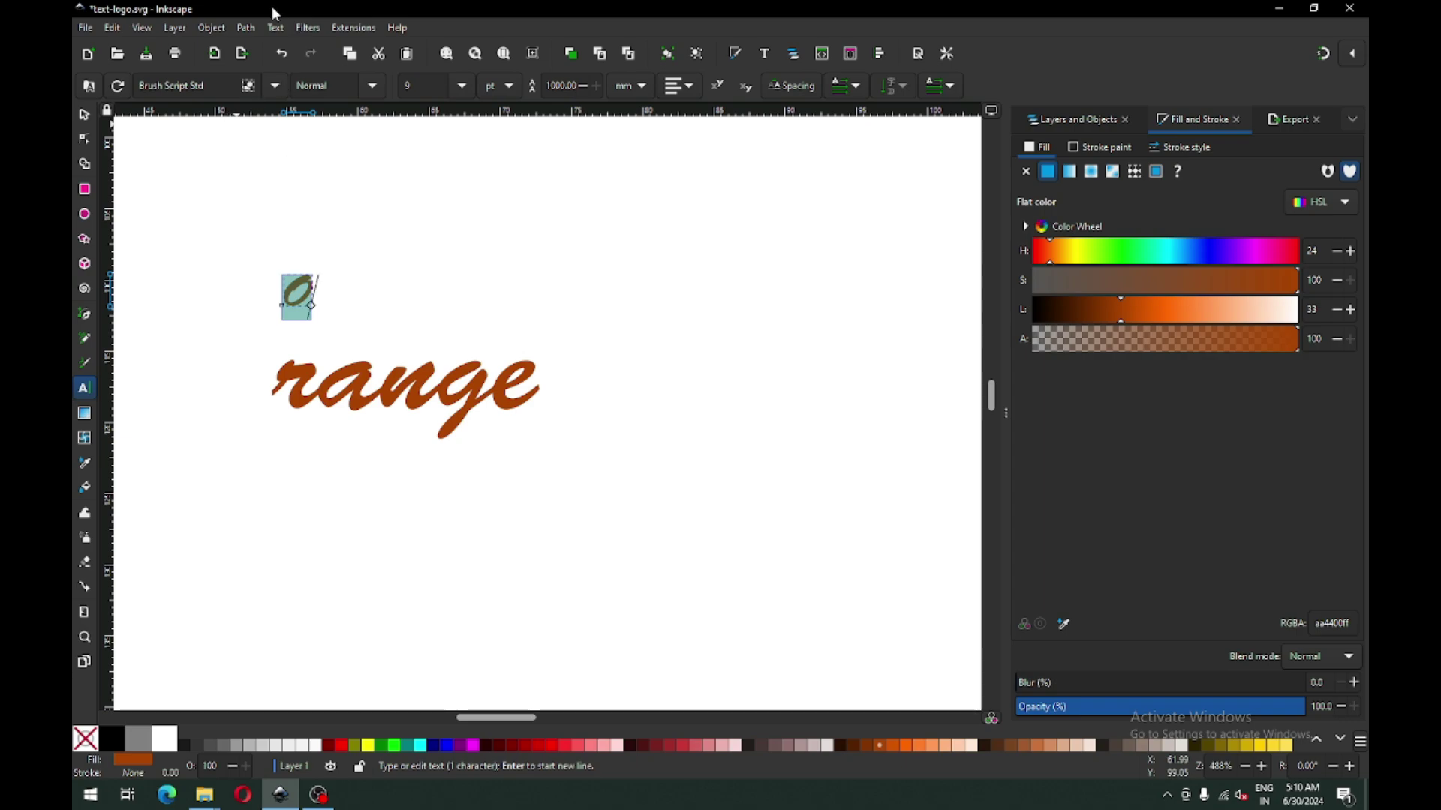
# Set the font of the single "O" to Microsoft YaHei
pyautogui.click(218, 85)
pyautogui.write('Mic')
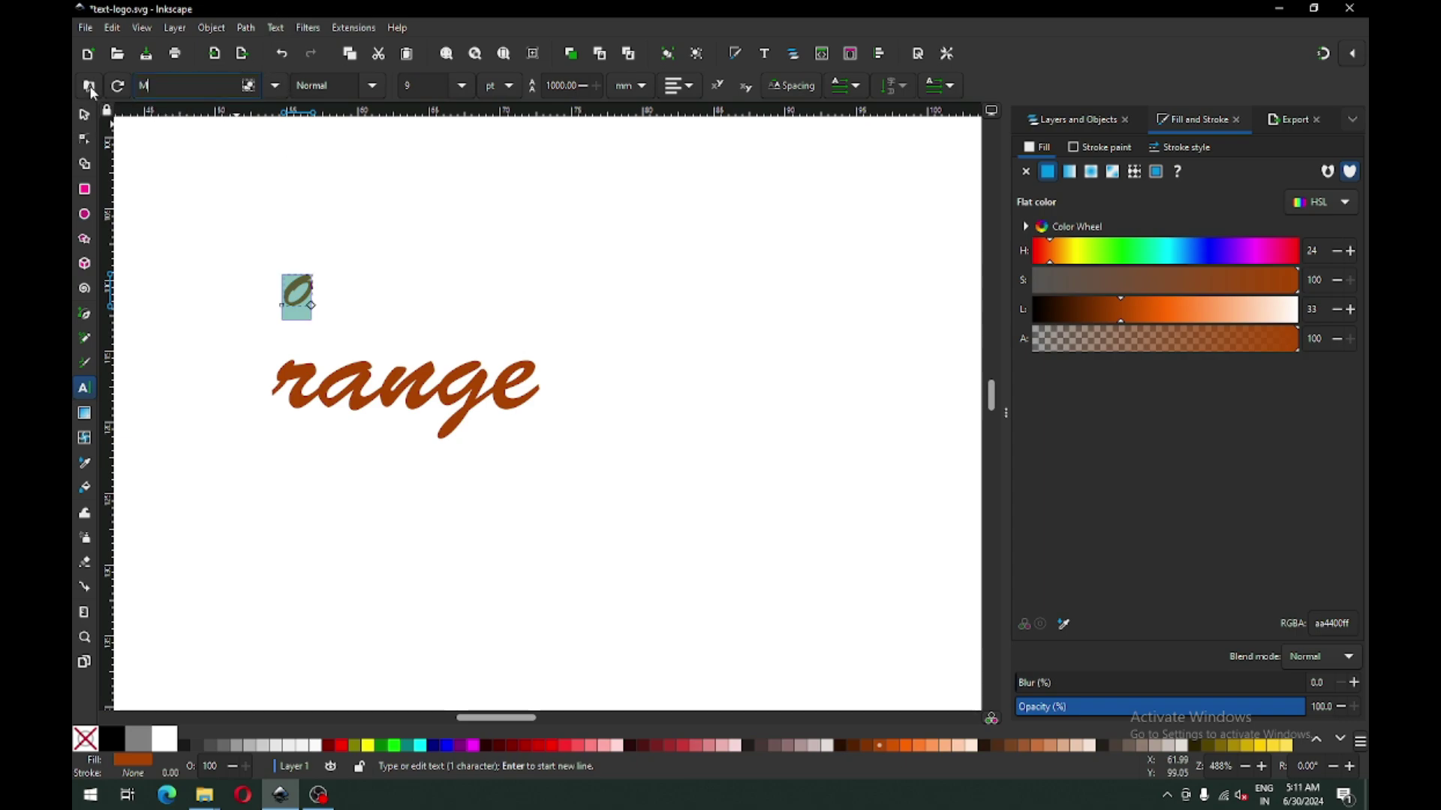
pyautogui.click(188, 109)
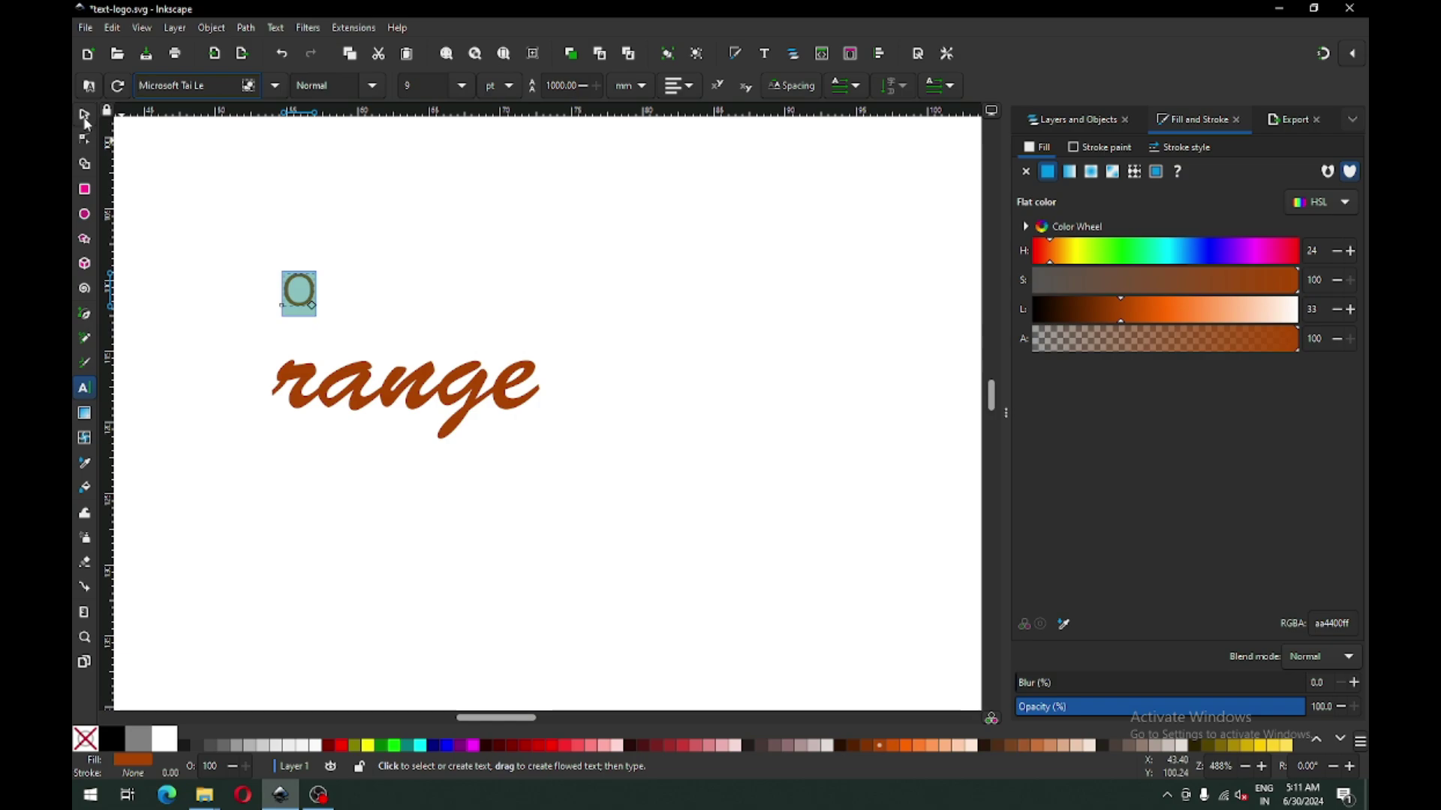
pyautogui.scroll(-1, 214, 89)
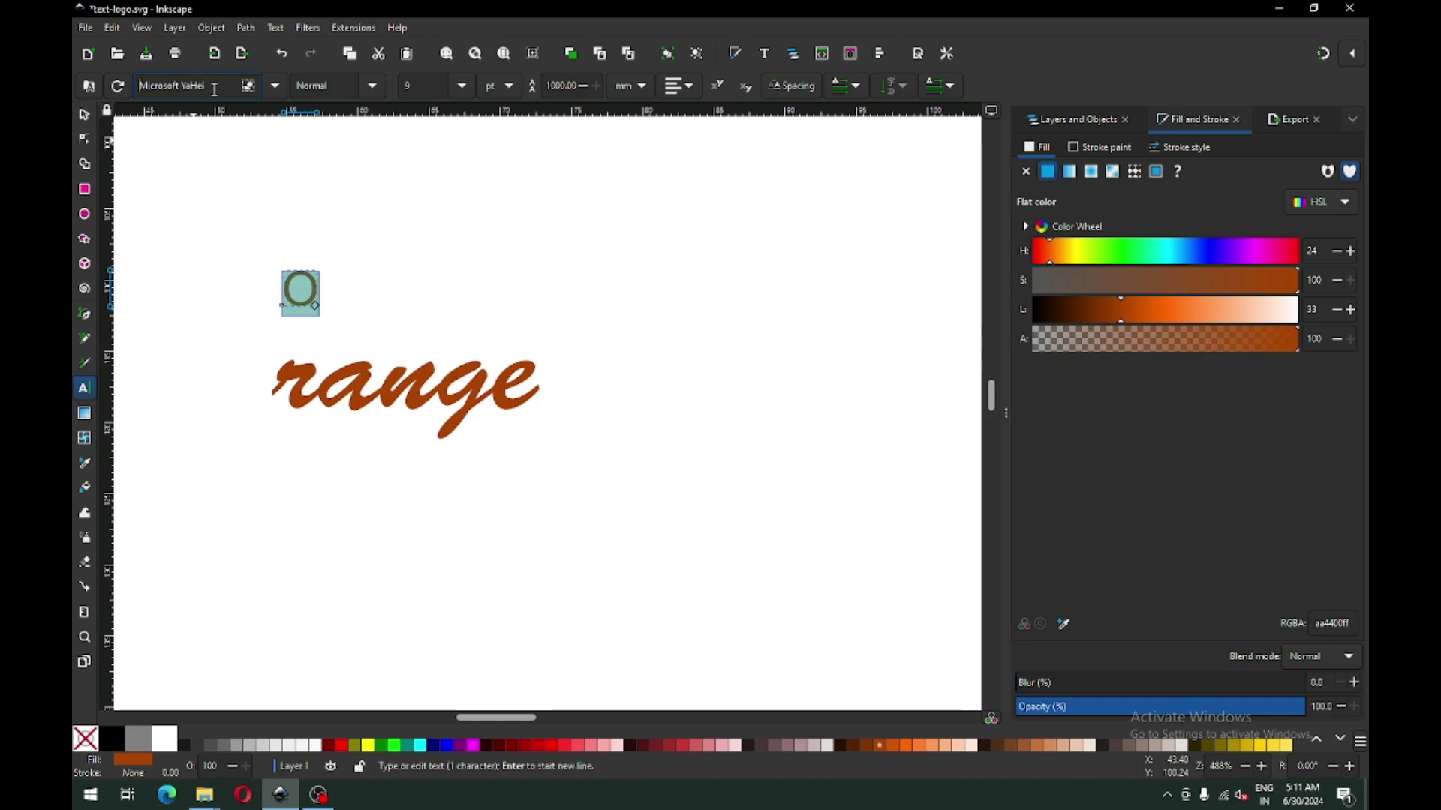
# Move "range" to make room and place the "O" directly in front of it near its baseline
pyautogui.click(84, 114)
pyautogui.moveTo(348, 361); pyautogui.dragTo(446, 321)
pyautogui.moveTo(311, 298); pyautogui.dragTo(347, 360)
# Convert both the "O" and the "range" texts to paths
pyautogui.press('z')
pyautogui.moveTo(295, 268); pyautogui.dragTo(701, 428)
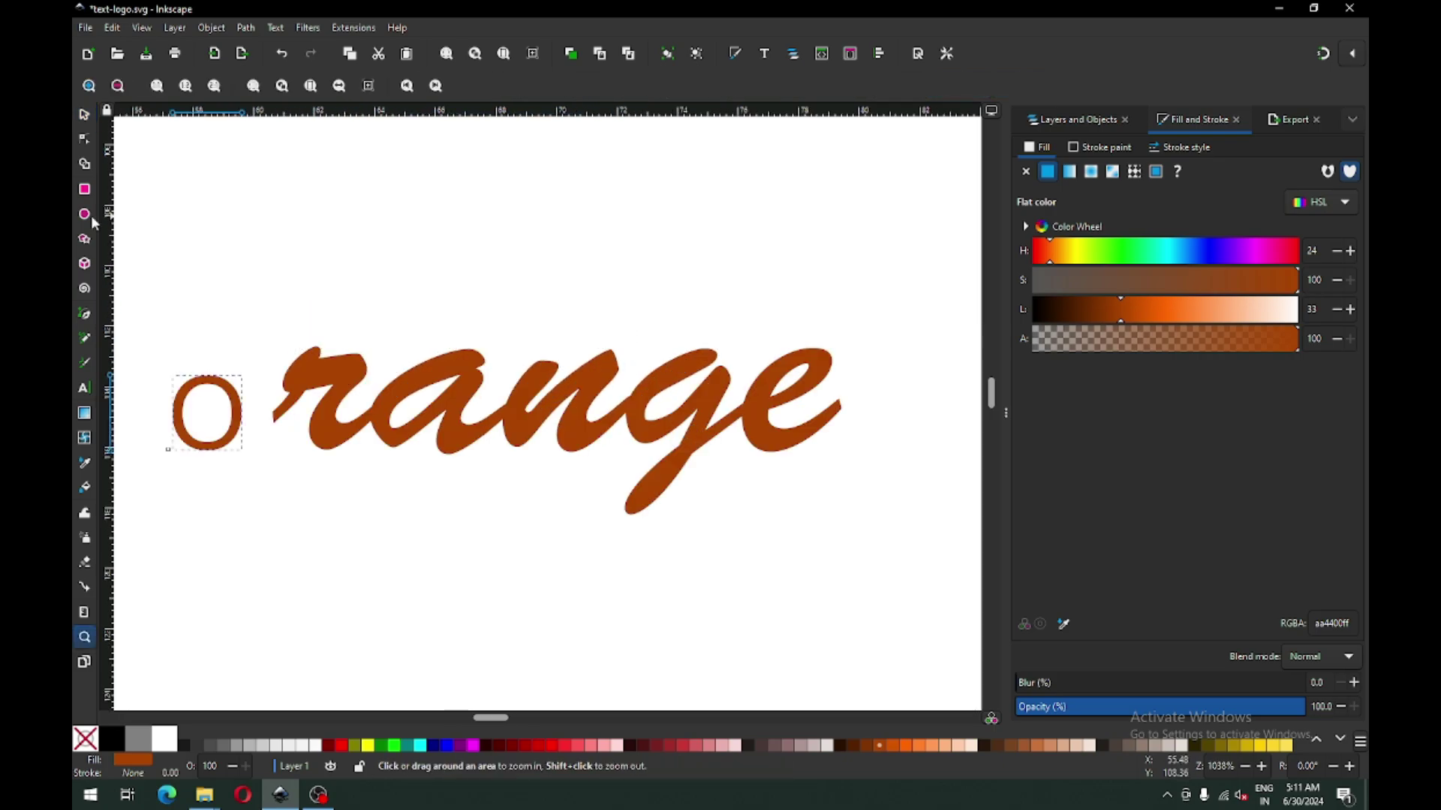
pyautogui.click(86, 117)
pyautogui.keyDown('shift'); pyautogui.click(330, 365); pyautogui.keyUp('shift')
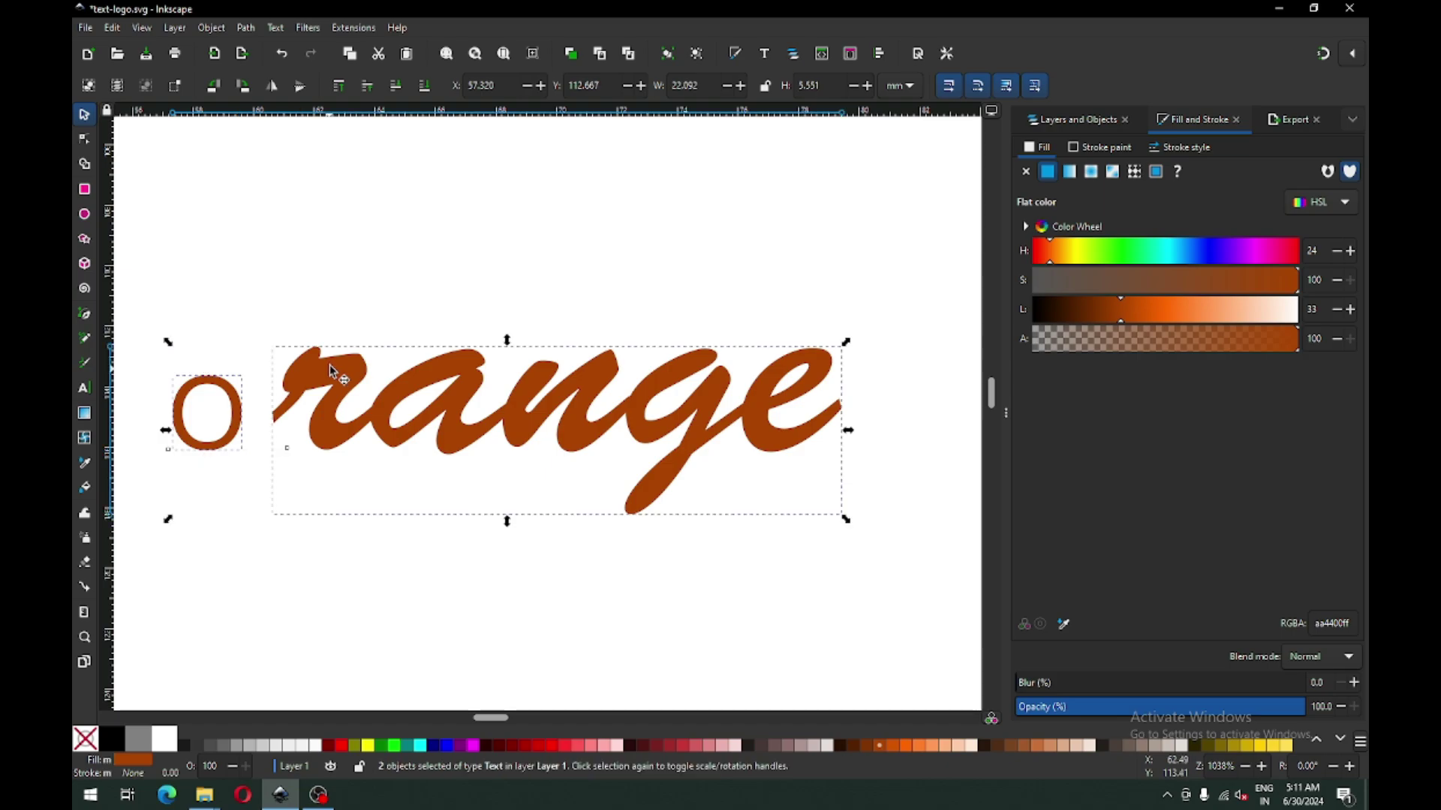
pyautogui.click(245, 28)
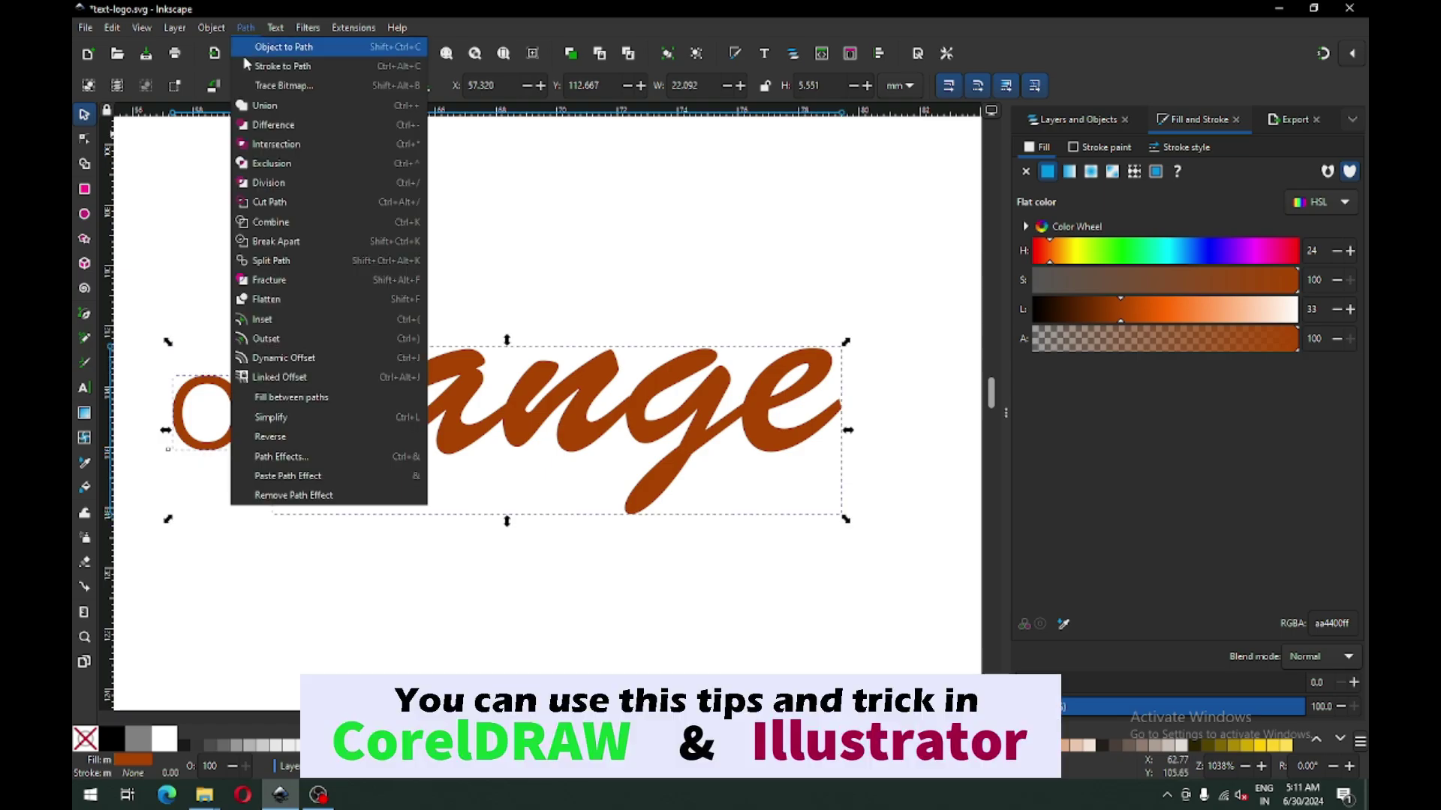
pyautogui.click(286, 48)
pyautogui.click(228, 367)
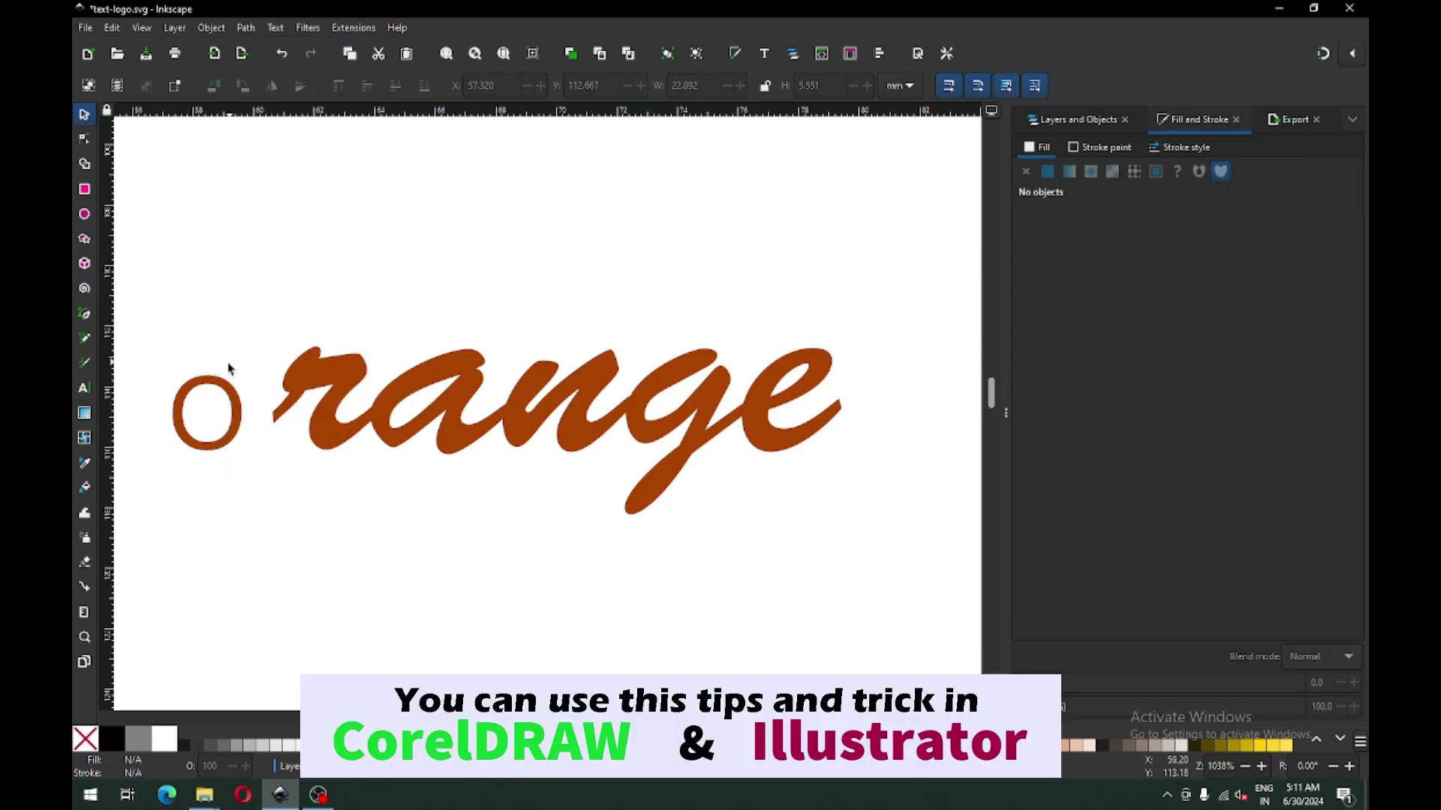
# Break the "O" path apart into its outer and inner shapes
pyautogui.click(223, 387)
pyautogui.click(246, 28)
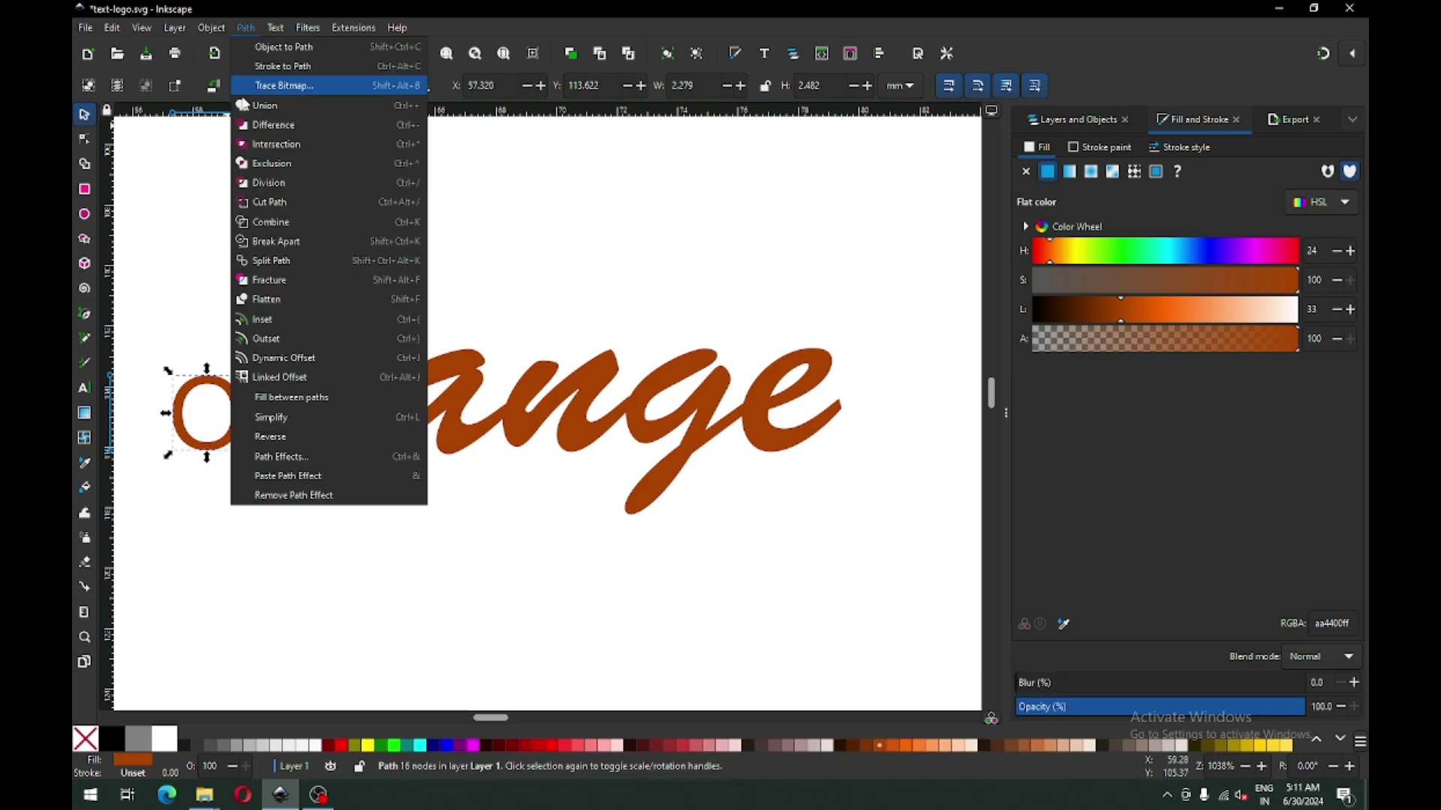
pyautogui.click(257, 241)
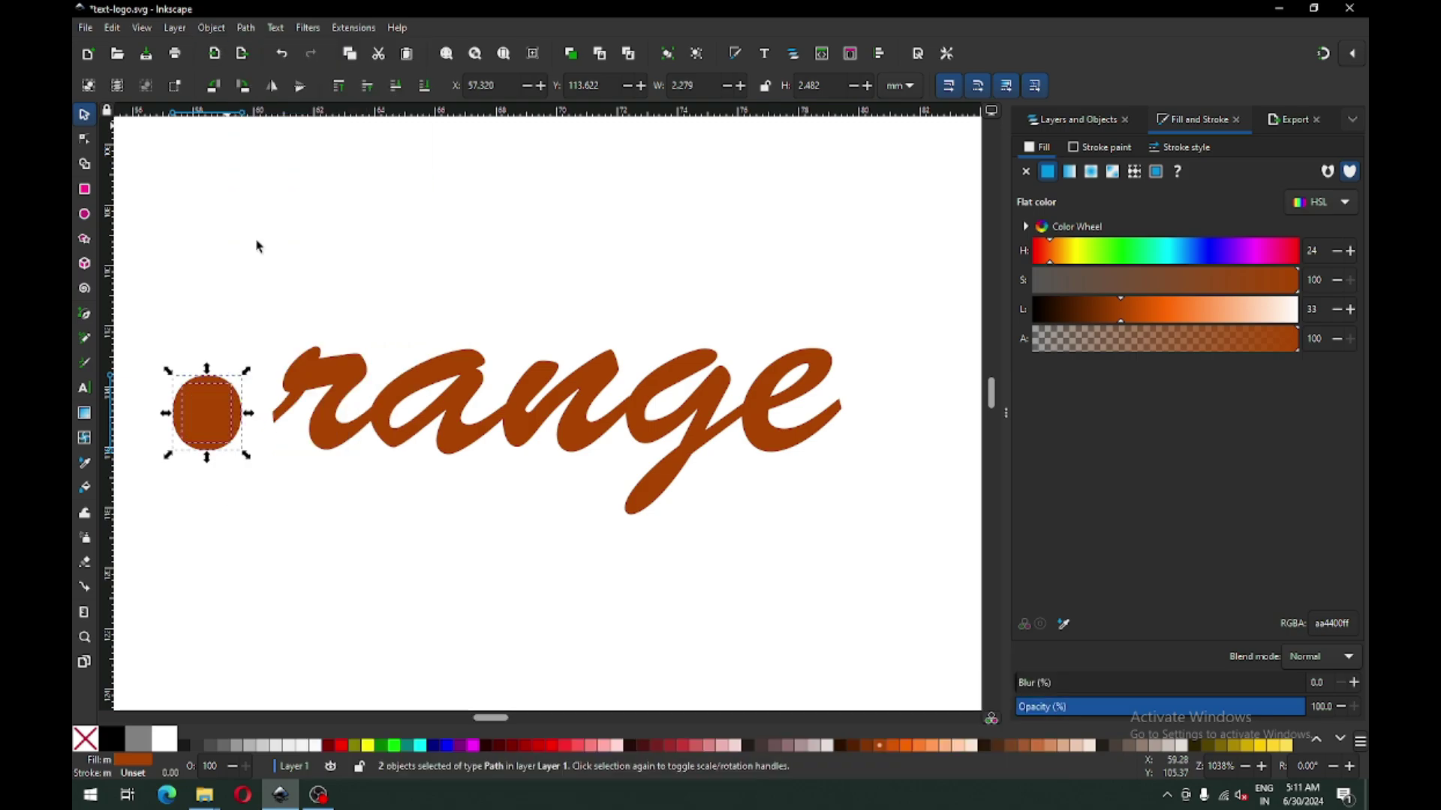
# Bring the inner shape of the "O" to the front and fill it with dark red (800000)
pyautogui.click(253, 298)
pyautogui.moveTo(264, 490); pyautogui.dragTo(173, 379)
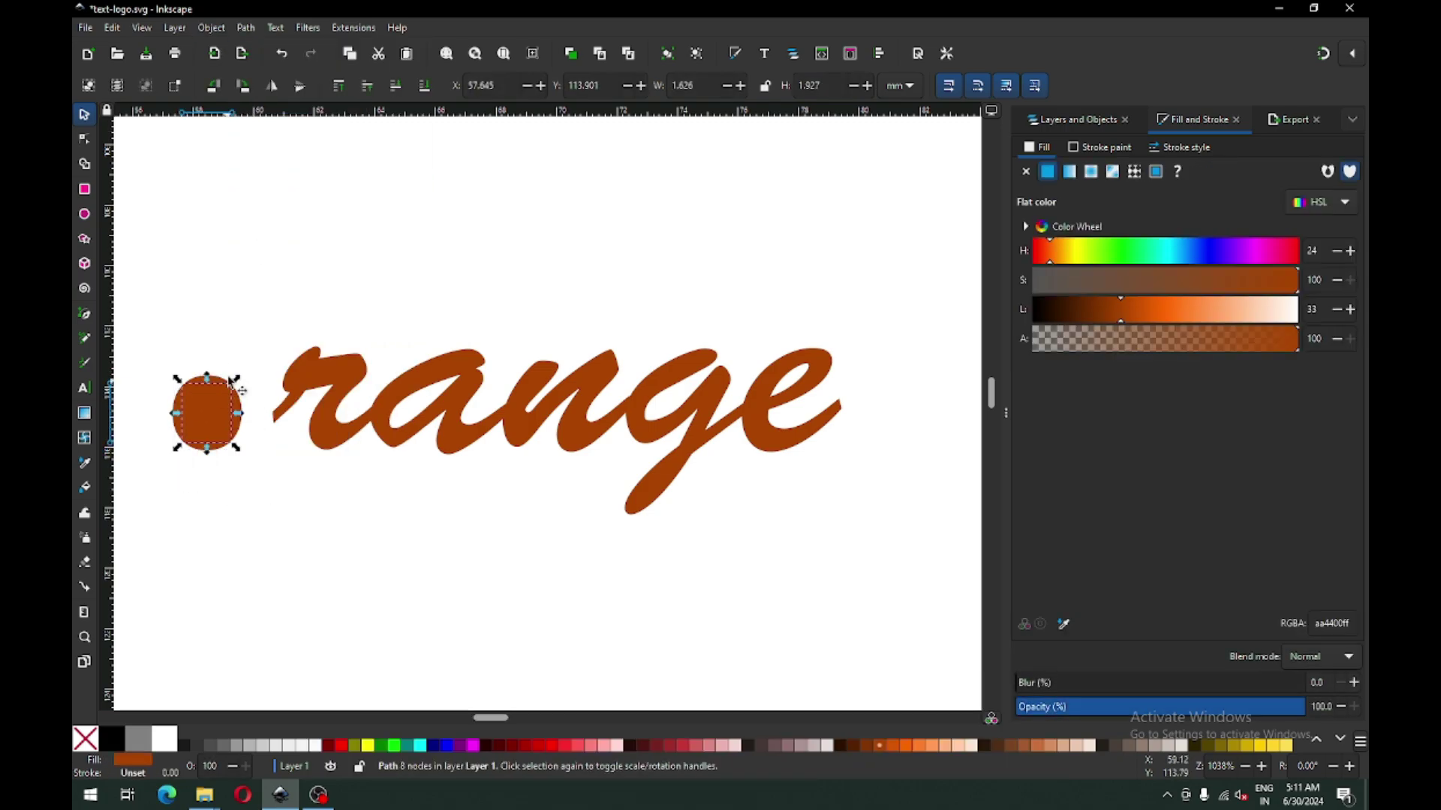
pyautogui.click(213, 28)
pyautogui.click(234, 320)
pyautogui.click(334, 746)
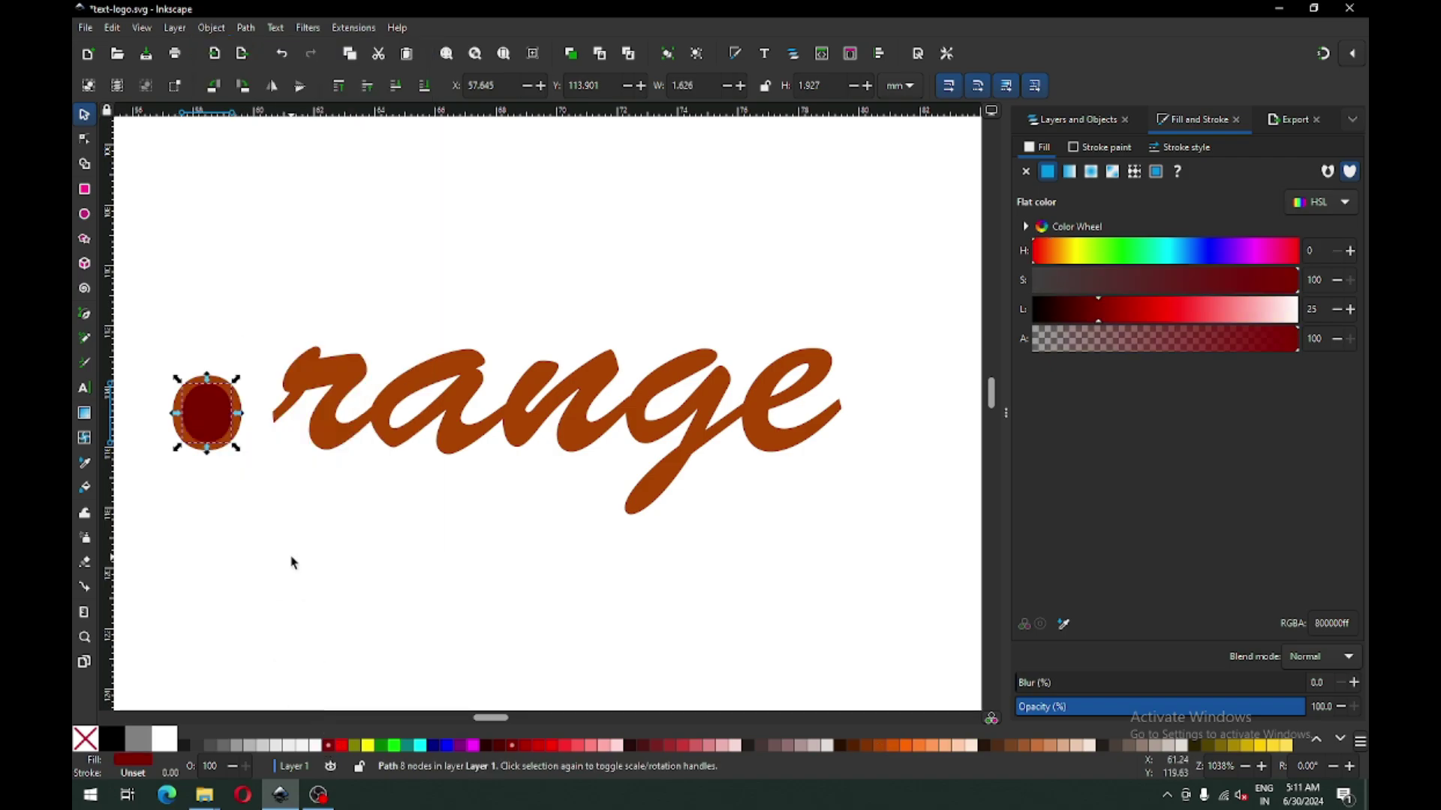
# Scale both shapes of the "O" together to about 5.1 × 5.6 mm and position them before the "r"
pyautogui.click(229, 478)
pyautogui.moveTo(165, 366); pyautogui.dragTo(291, 530)
pyautogui.moveTo(267, 422); pyautogui.dragTo(251, 384)
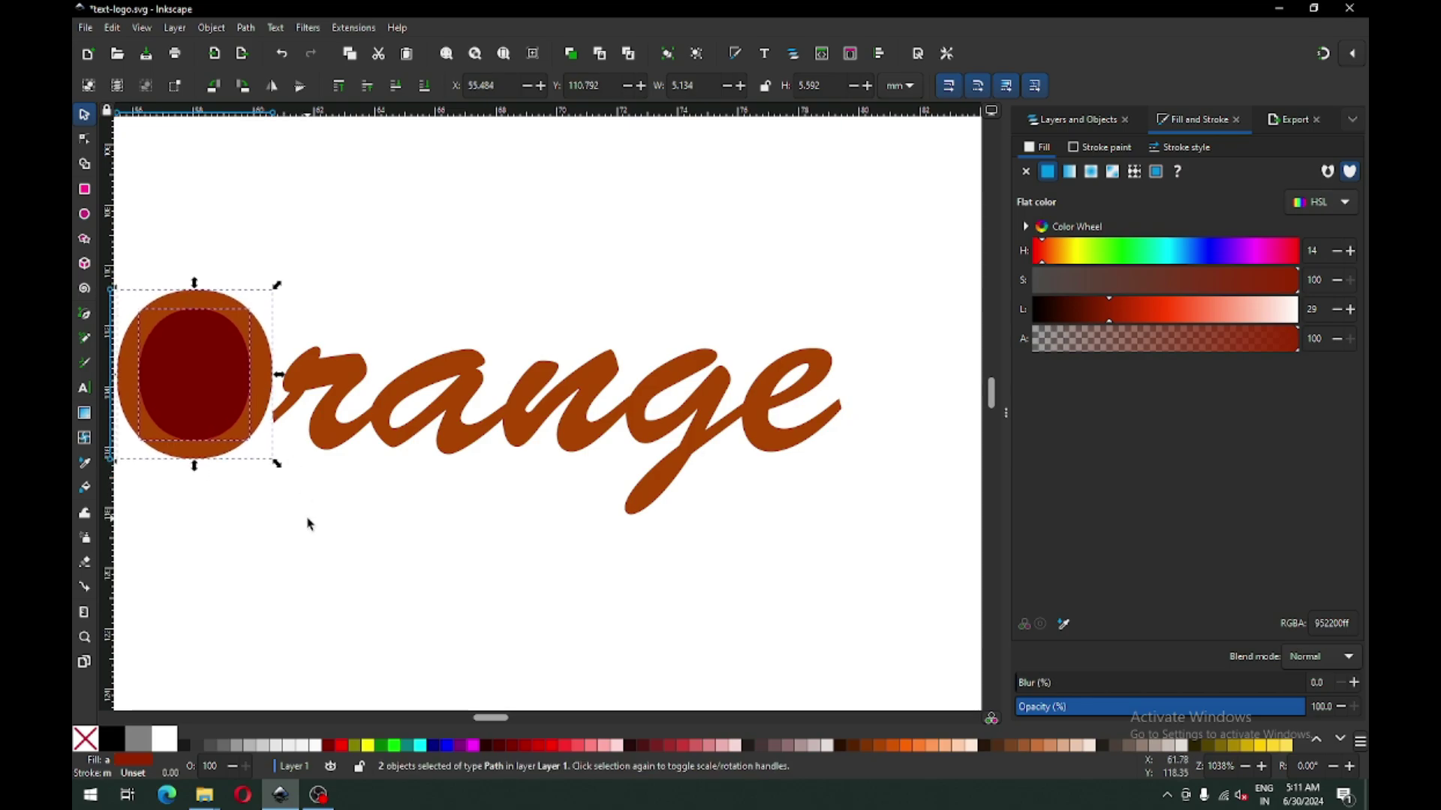
# Enlarge both "O" shapes to about 5.5 × 6 mm and adjust their vertical position against the "r"
pyautogui.press('Escape')
pyautogui.press('z')
pyautogui.press('-')
pyautogui.moveTo(219, 283); pyautogui.dragTo(666, 497)
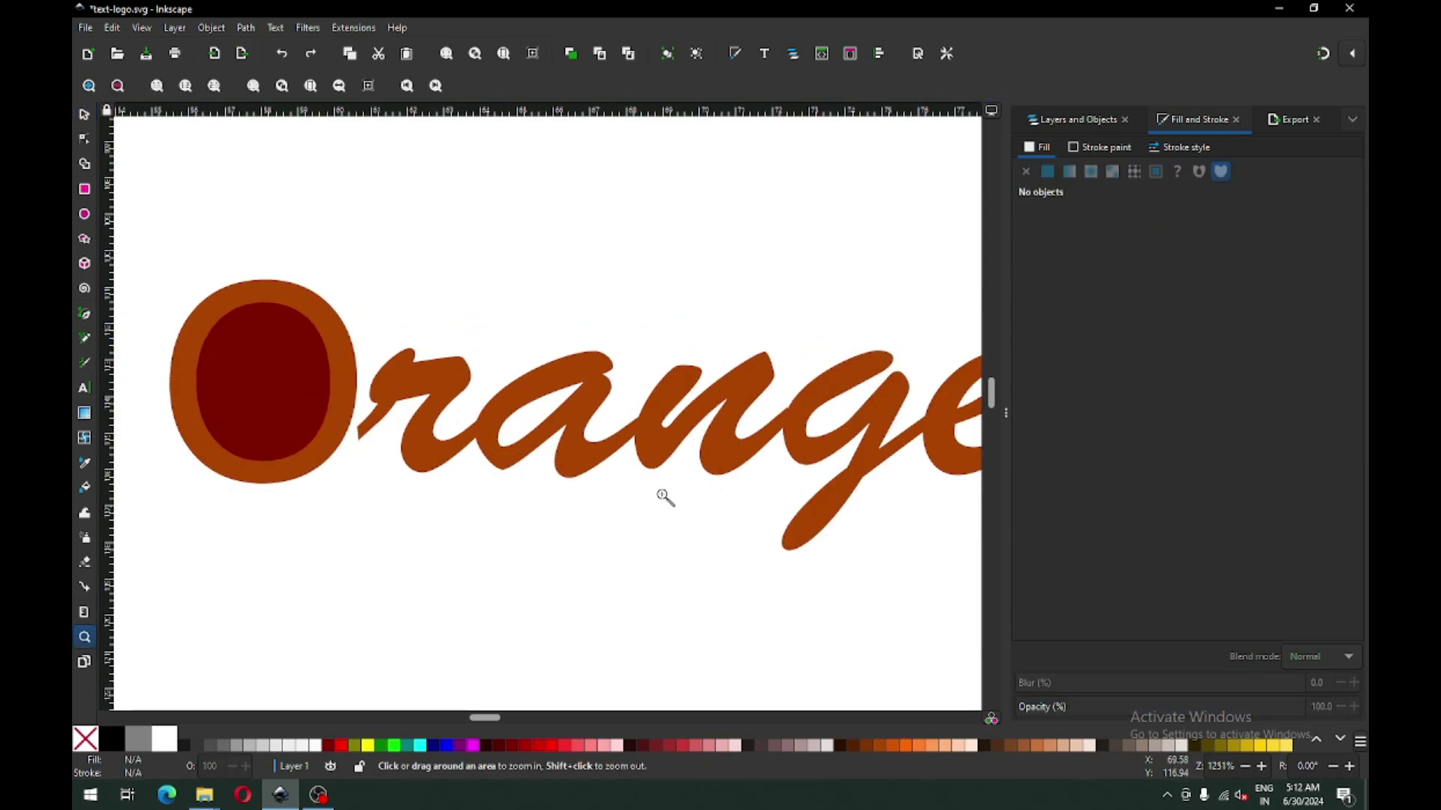
pyautogui.click(85, 115)
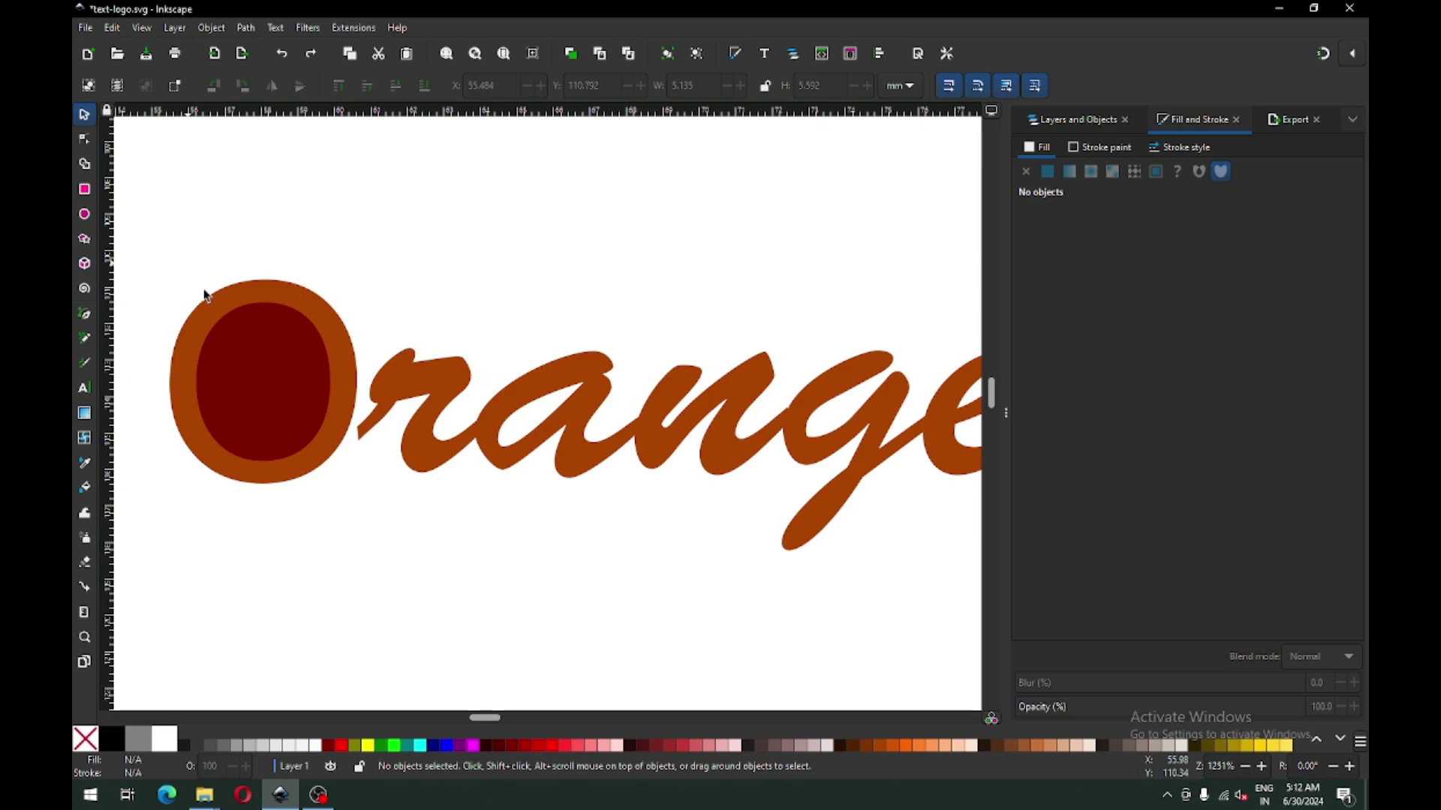
pyautogui.click(268, 348)
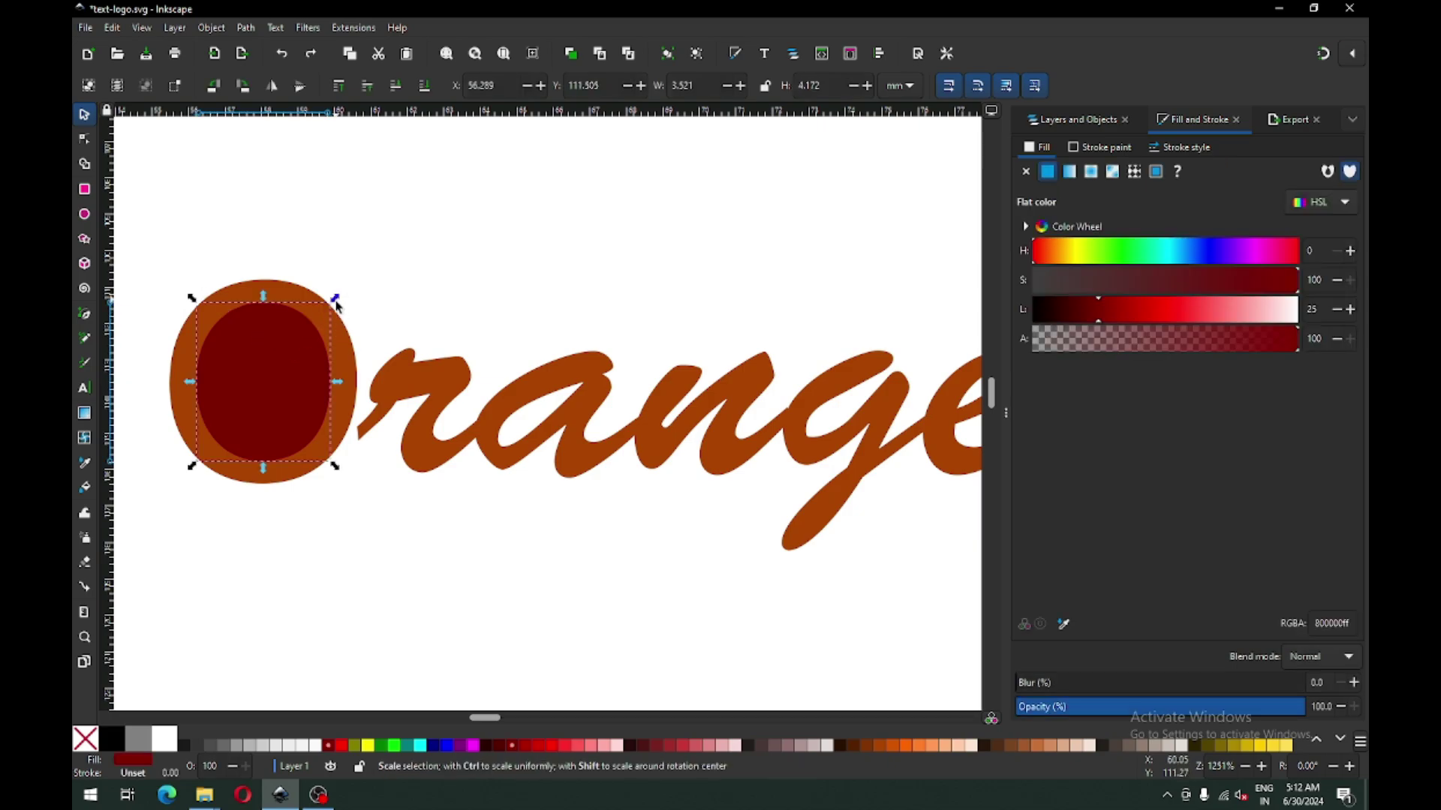
pyautogui.moveTo(335, 300); pyautogui.dragTo(370, 264)
pyautogui.click(349, 353)
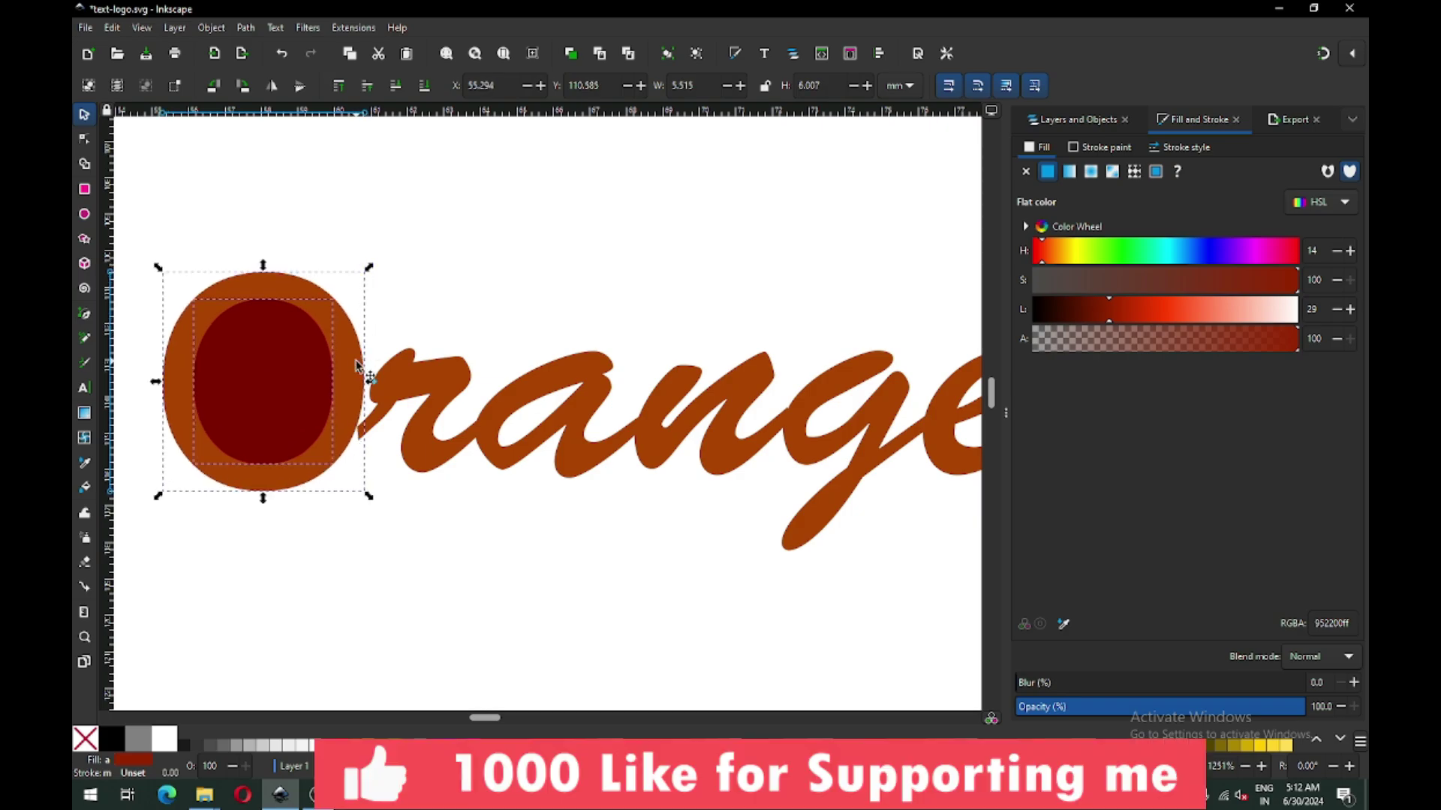
pyautogui.moveTo(353, 361); pyautogui.dragTo(352, 396)
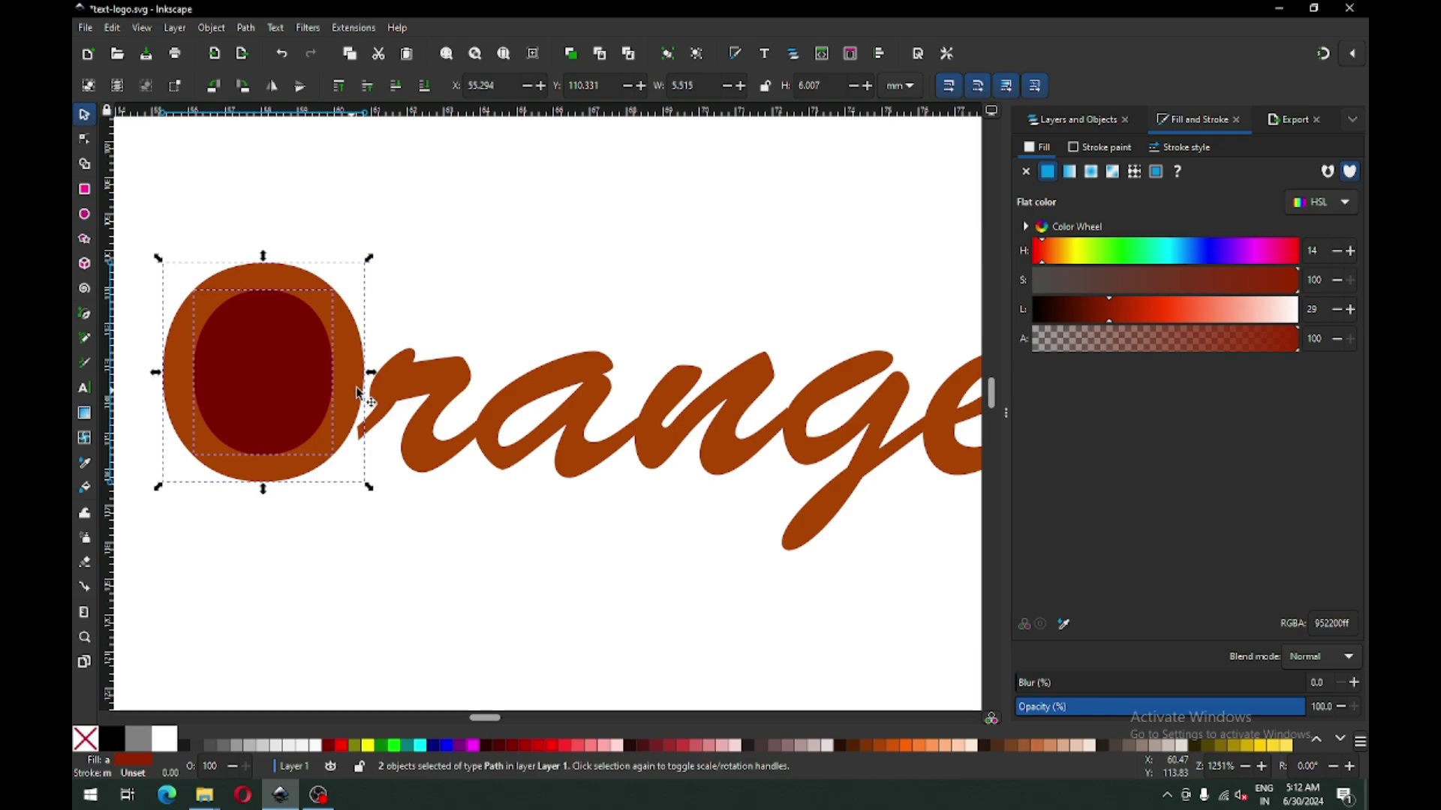
pyautogui.click(370, 321)
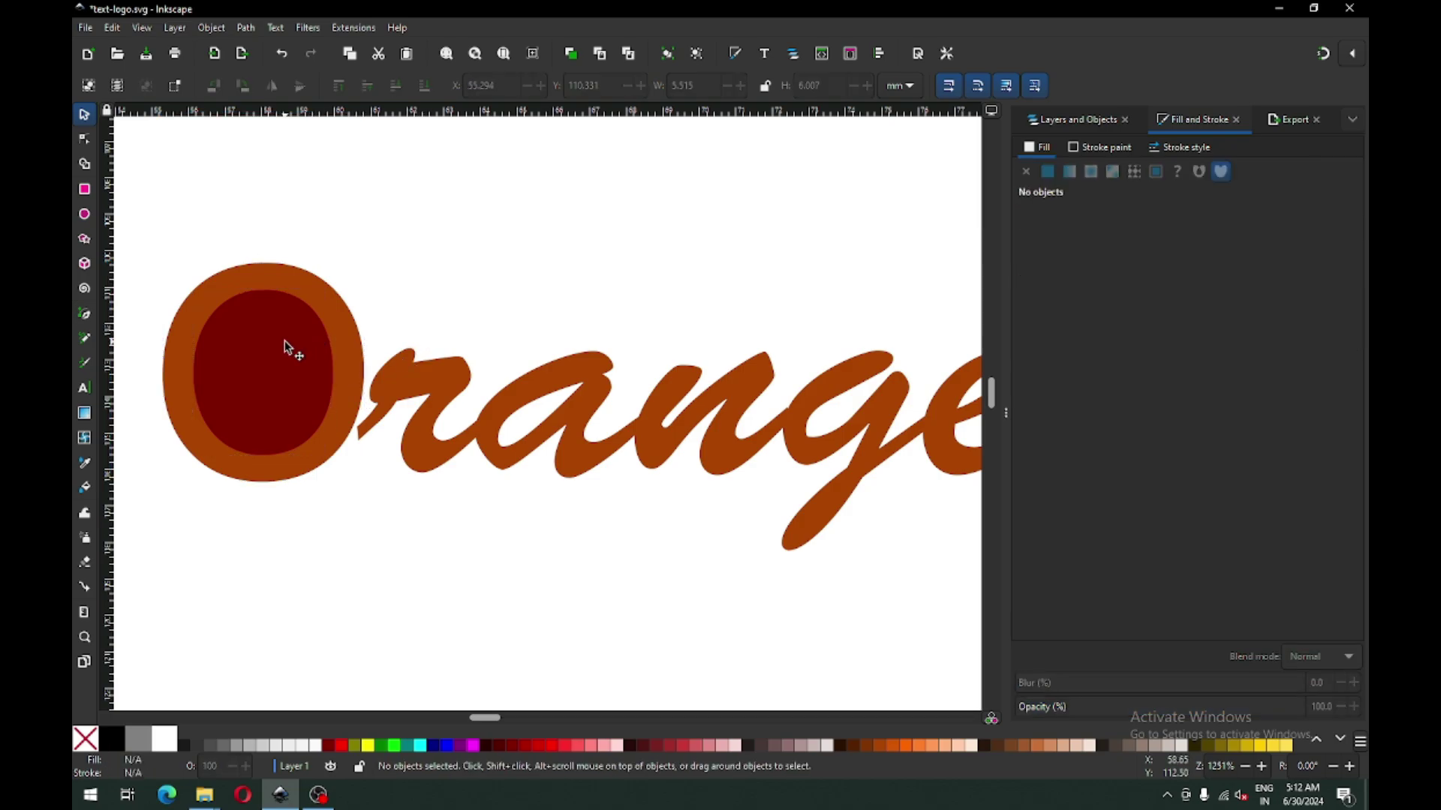
# Subtract the dark red inner shape from the outer shape with Difference to form a hollow "O"
pyautogui.click(308, 304)
pyautogui.keyDown('shift'); pyautogui.click(311, 279); pyautogui.keyUp('shift')
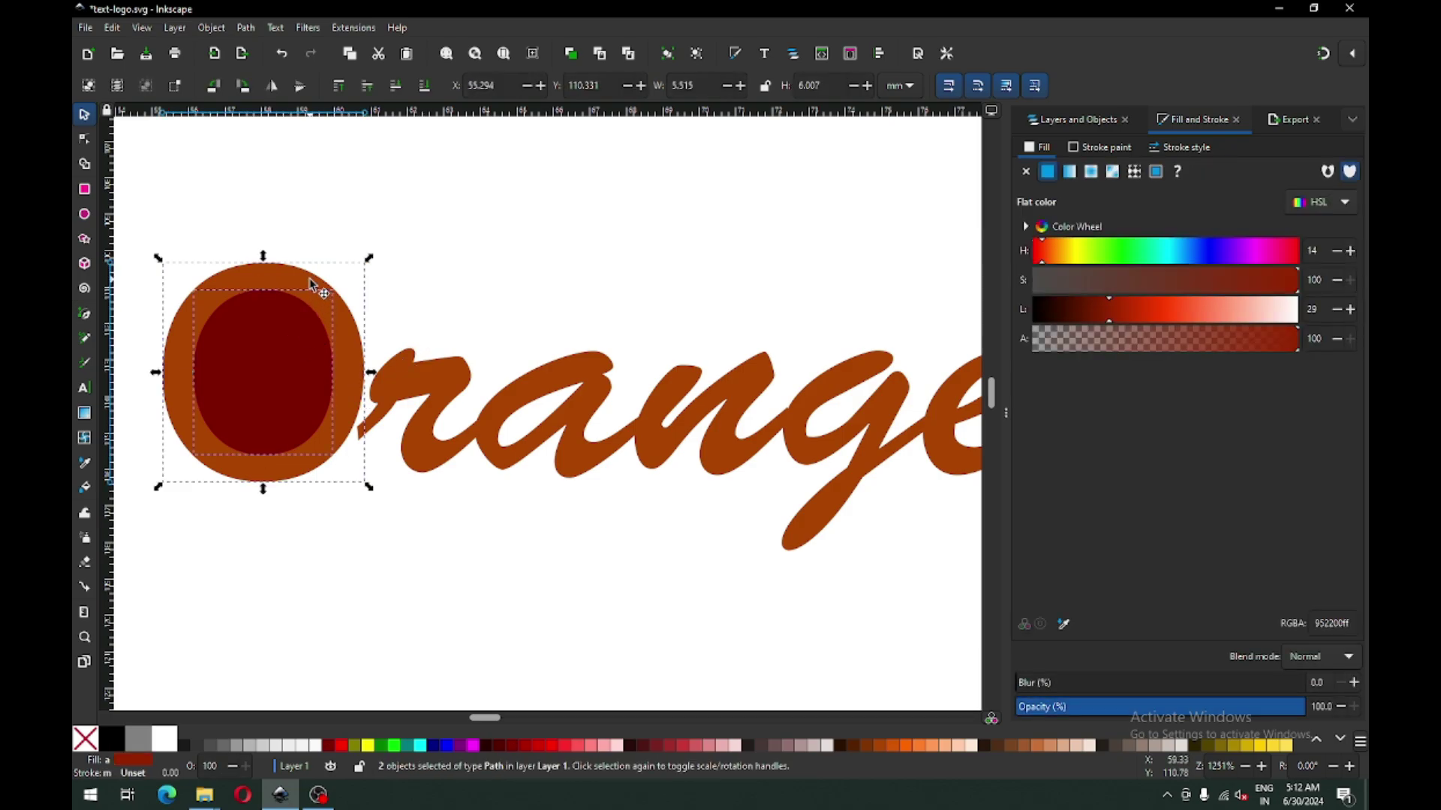
pyautogui.click(246, 28)
pyautogui.click(259, 141)
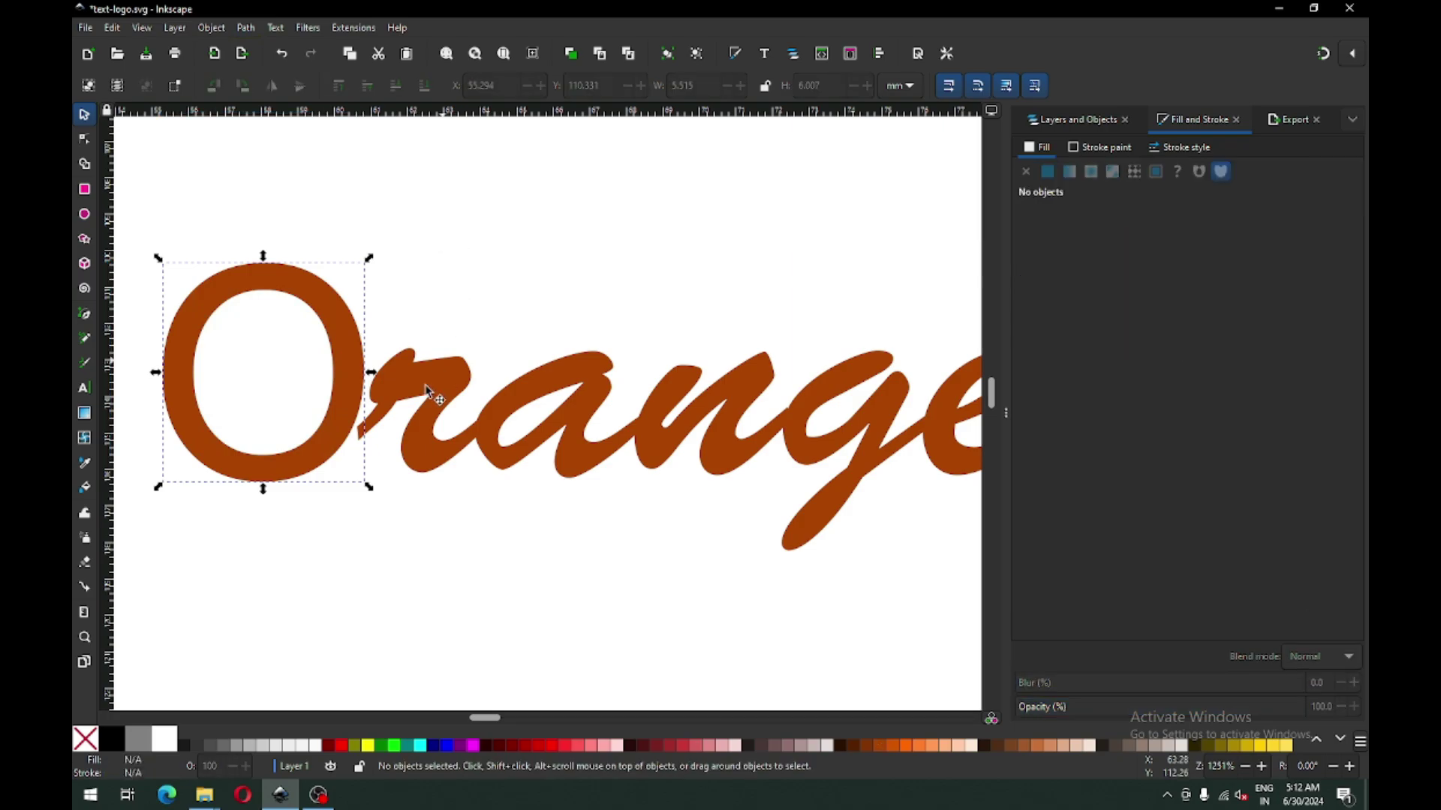
# Move the two end nodes of the "r" entry stroke onto the "O" so the letters join
pyautogui.click(356, 439)
pyautogui.click(375, 422)
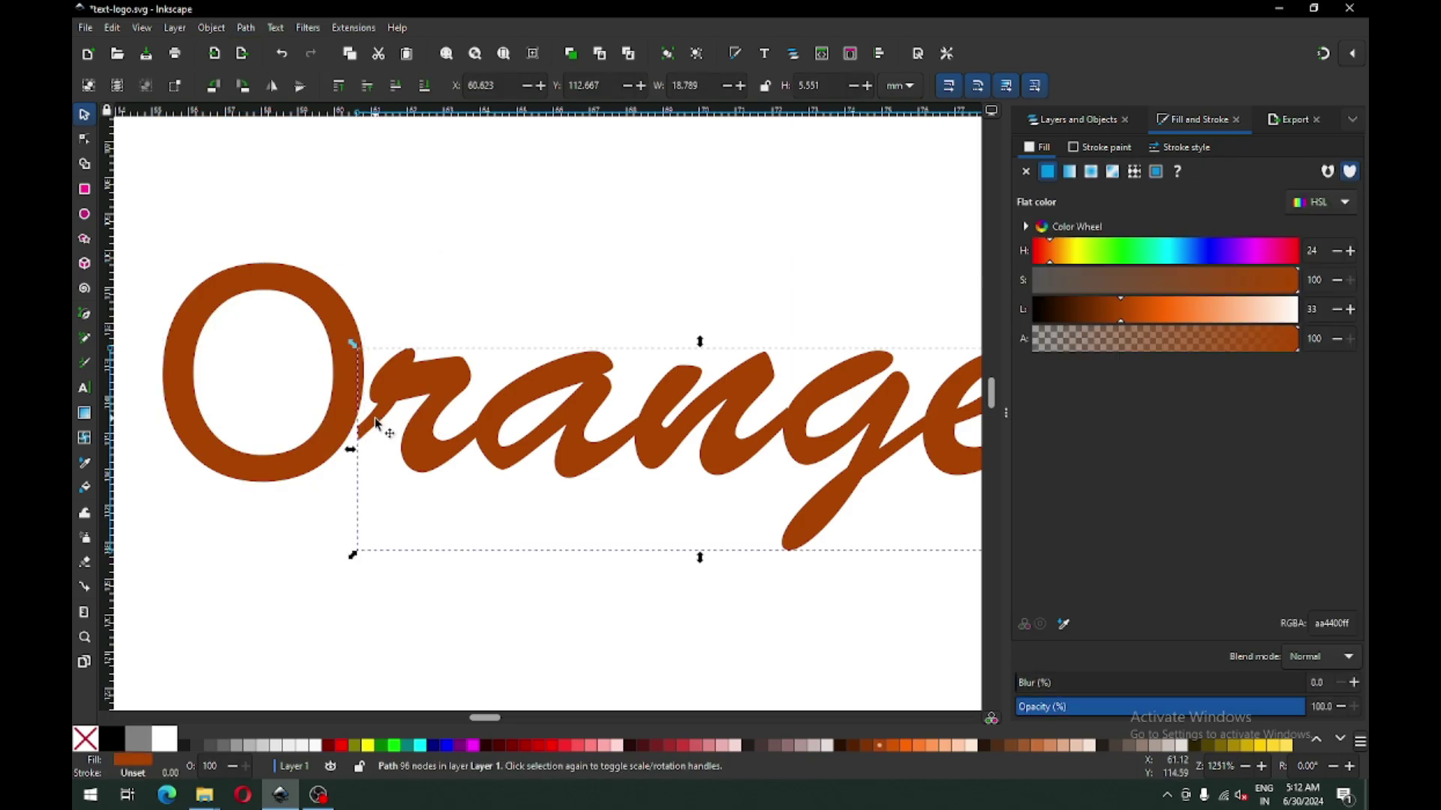
pyautogui.click(85, 139)
pyautogui.press('z')
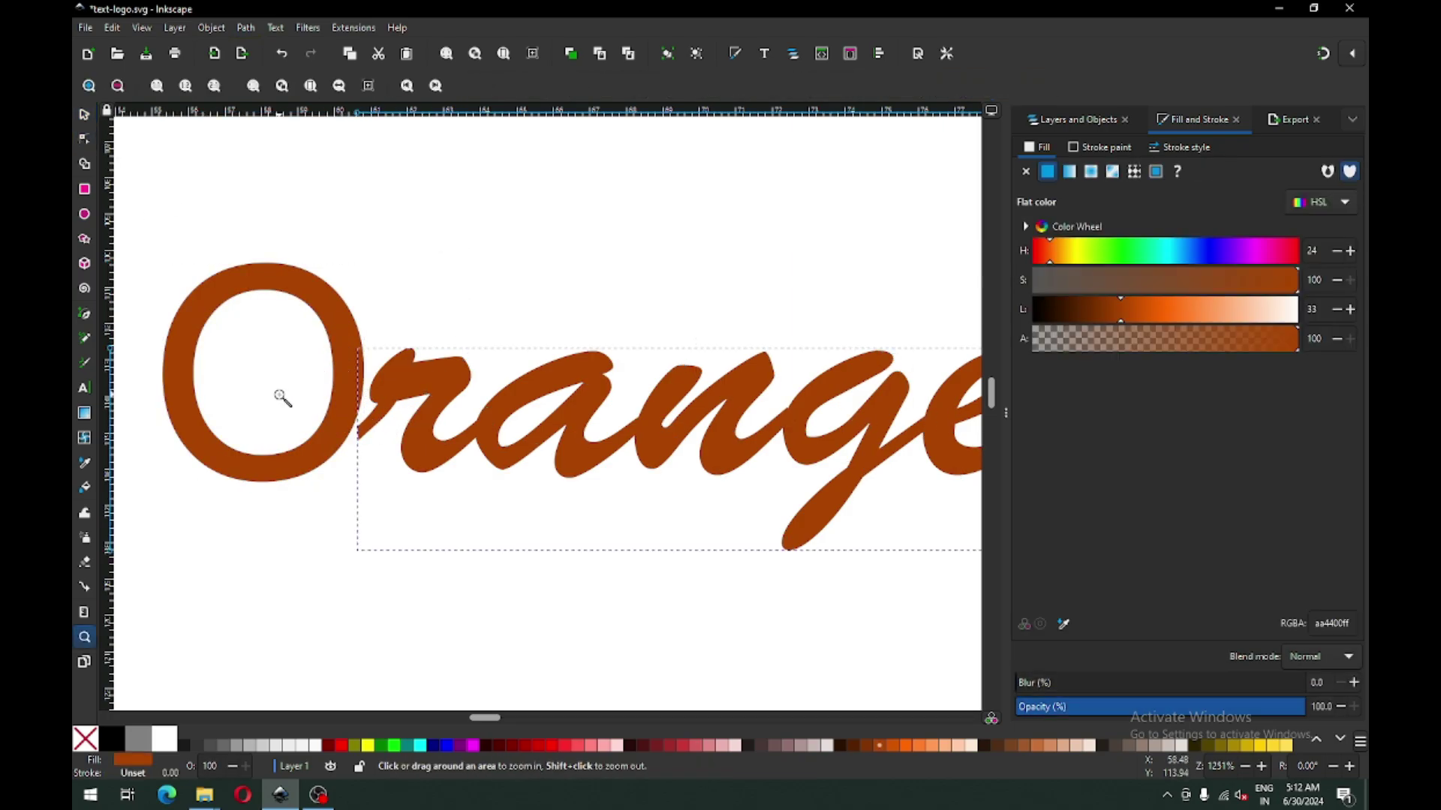
pyautogui.moveTo(282, 397); pyautogui.dragTo(448, 511)
pyautogui.click(93, 141)
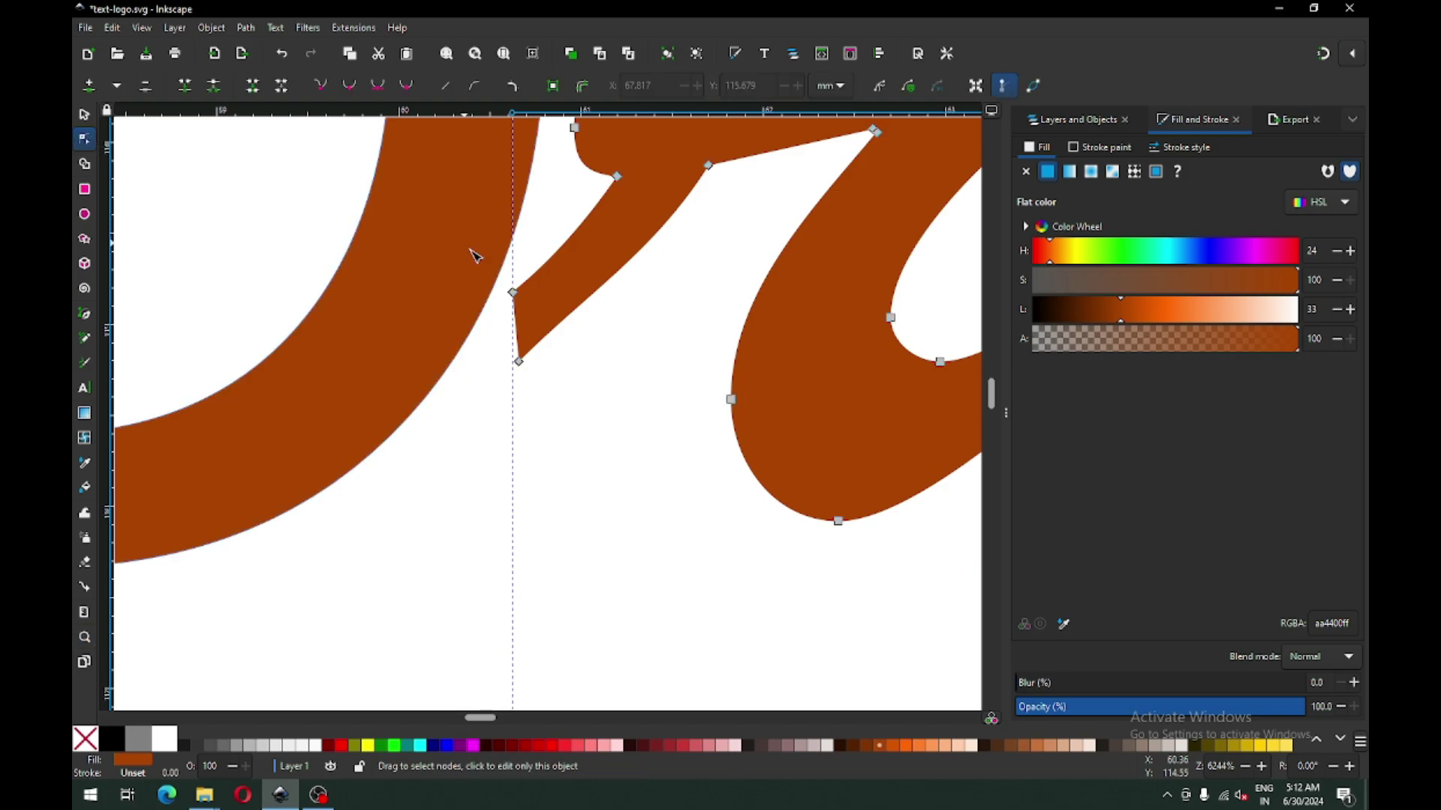
pyautogui.moveTo(513, 294); pyautogui.dragTo(460, 323)
pyautogui.click(518, 361)
pyautogui.moveTo(520, 366); pyautogui.dragTo(419, 399)
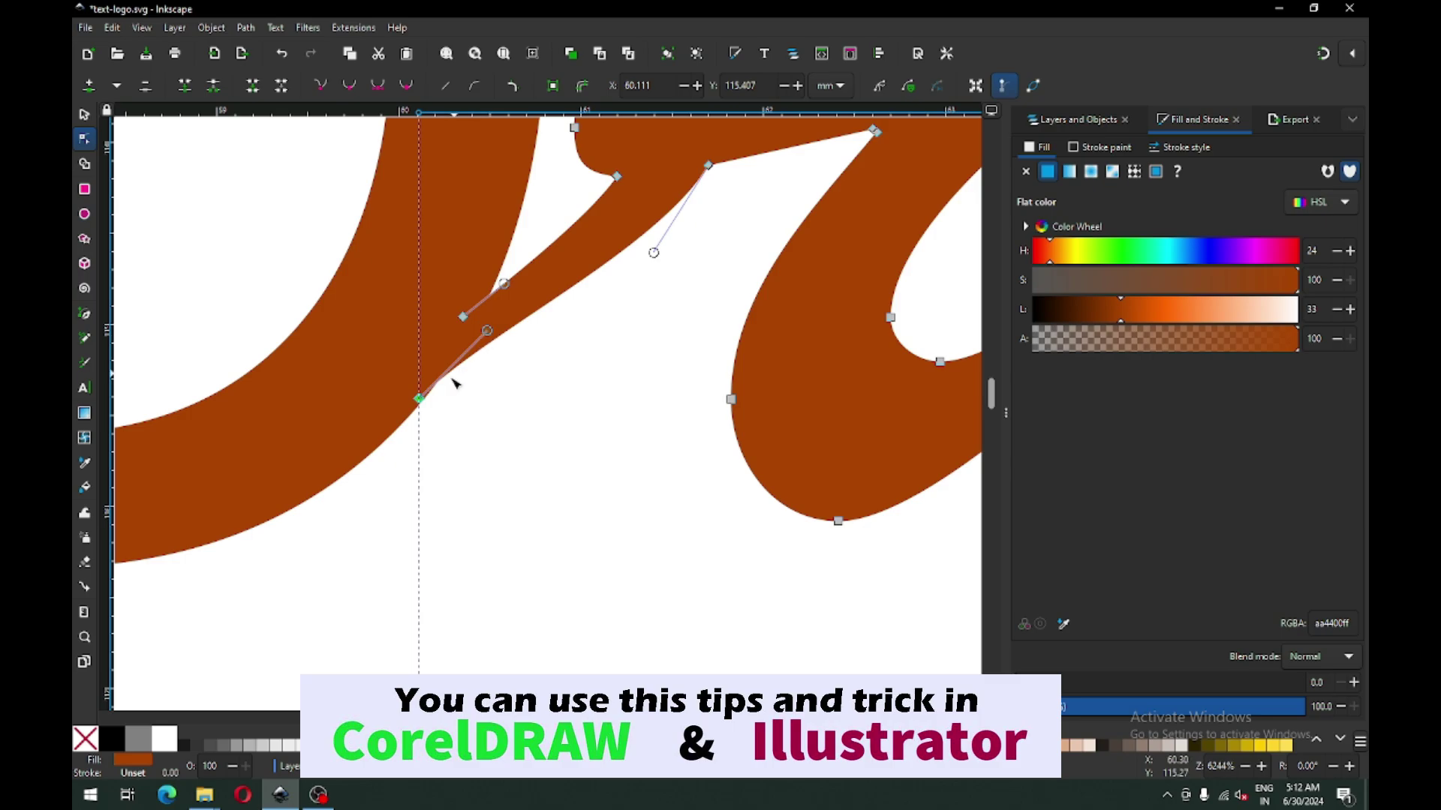
# Retract the curve handle of the "r" entry stroke's lower end node and reposition both end nodes so the stroke blends smoothly into the "O"
pyautogui.moveTo(419, 398); pyautogui.dragTo(412, 406)
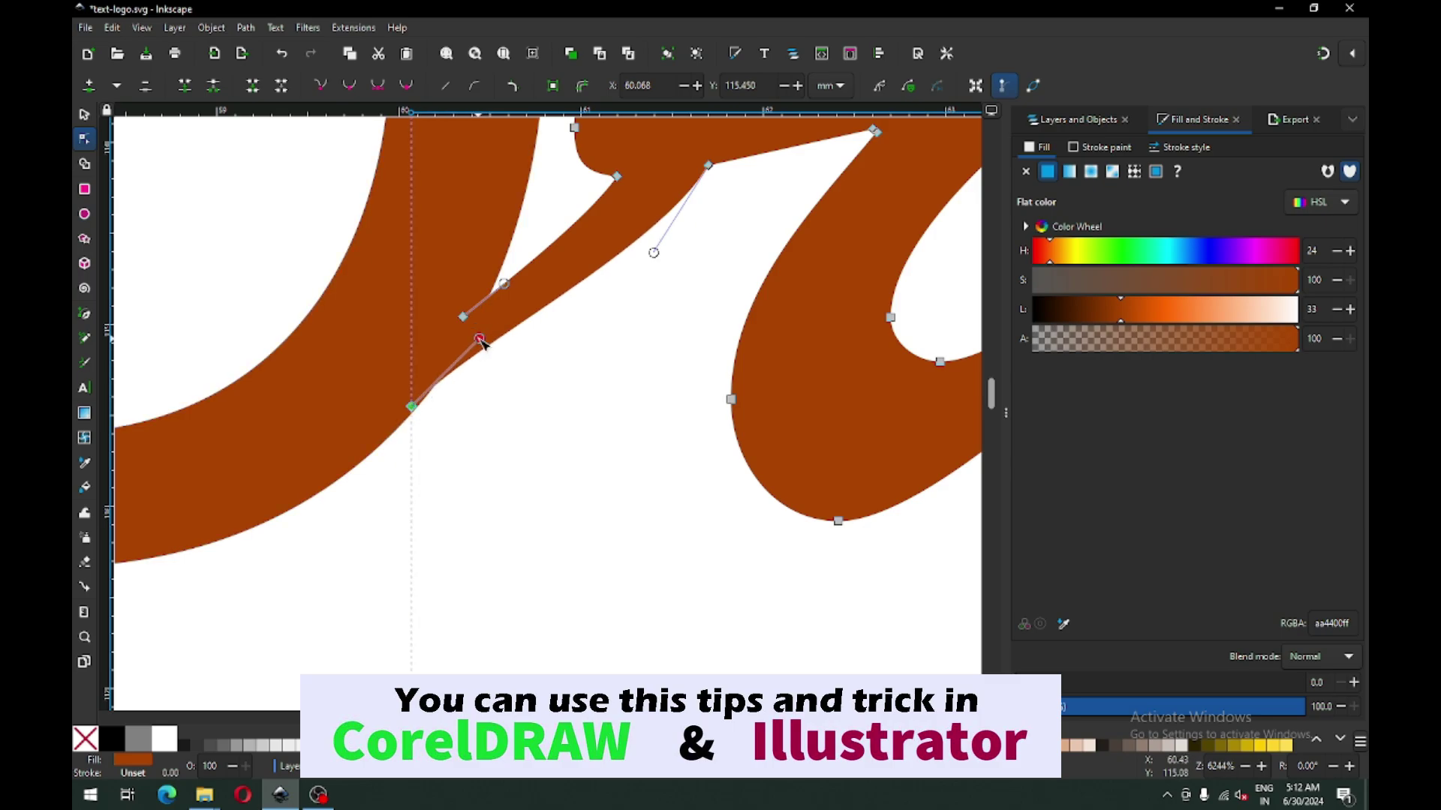
pyautogui.moveTo(481, 342); pyautogui.dragTo(412, 406)
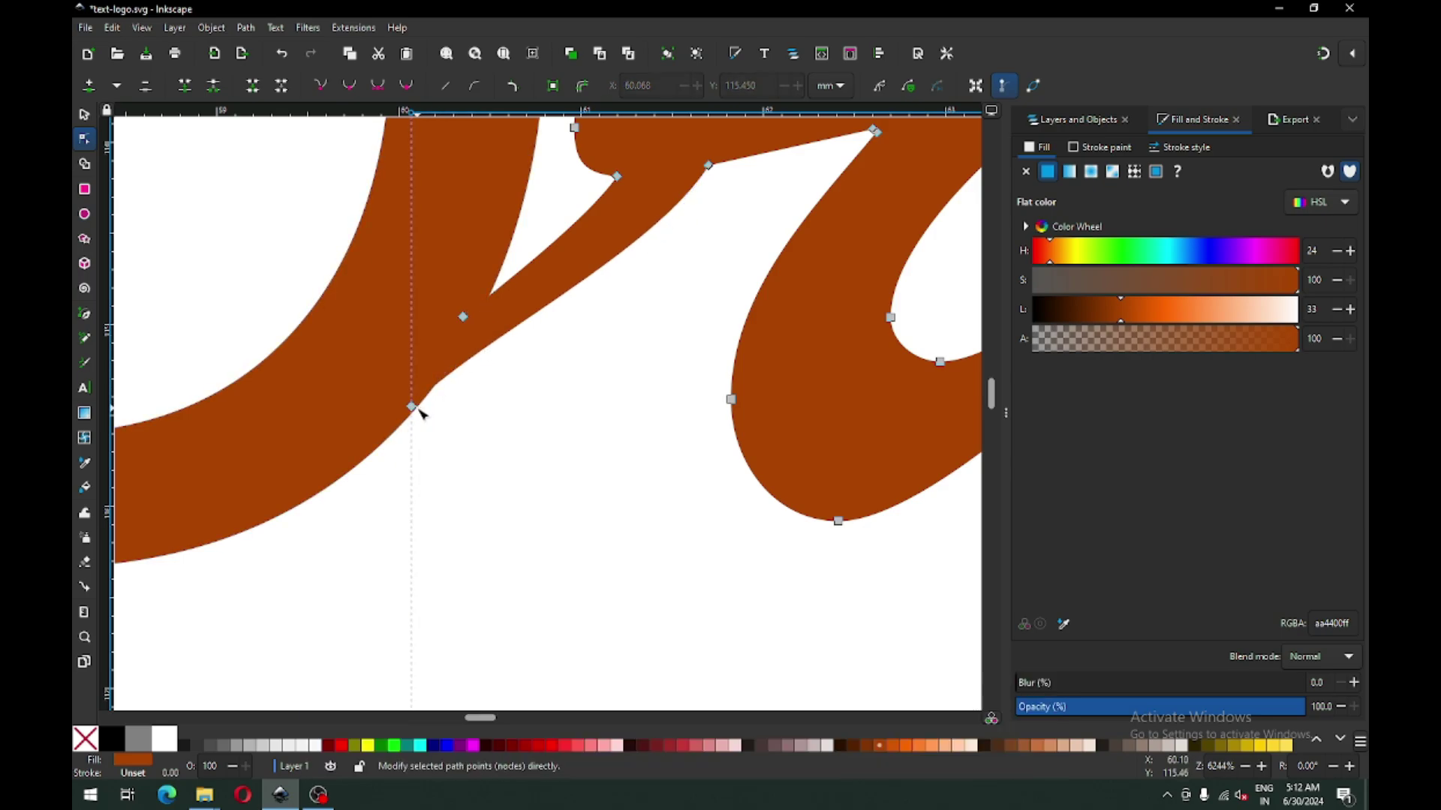
pyautogui.moveTo(412, 407); pyautogui.dragTo(483, 375)
pyautogui.moveTo(468, 321); pyautogui.dragTo(473, 309)
pyautogui.scroll(-4, 588, 371)
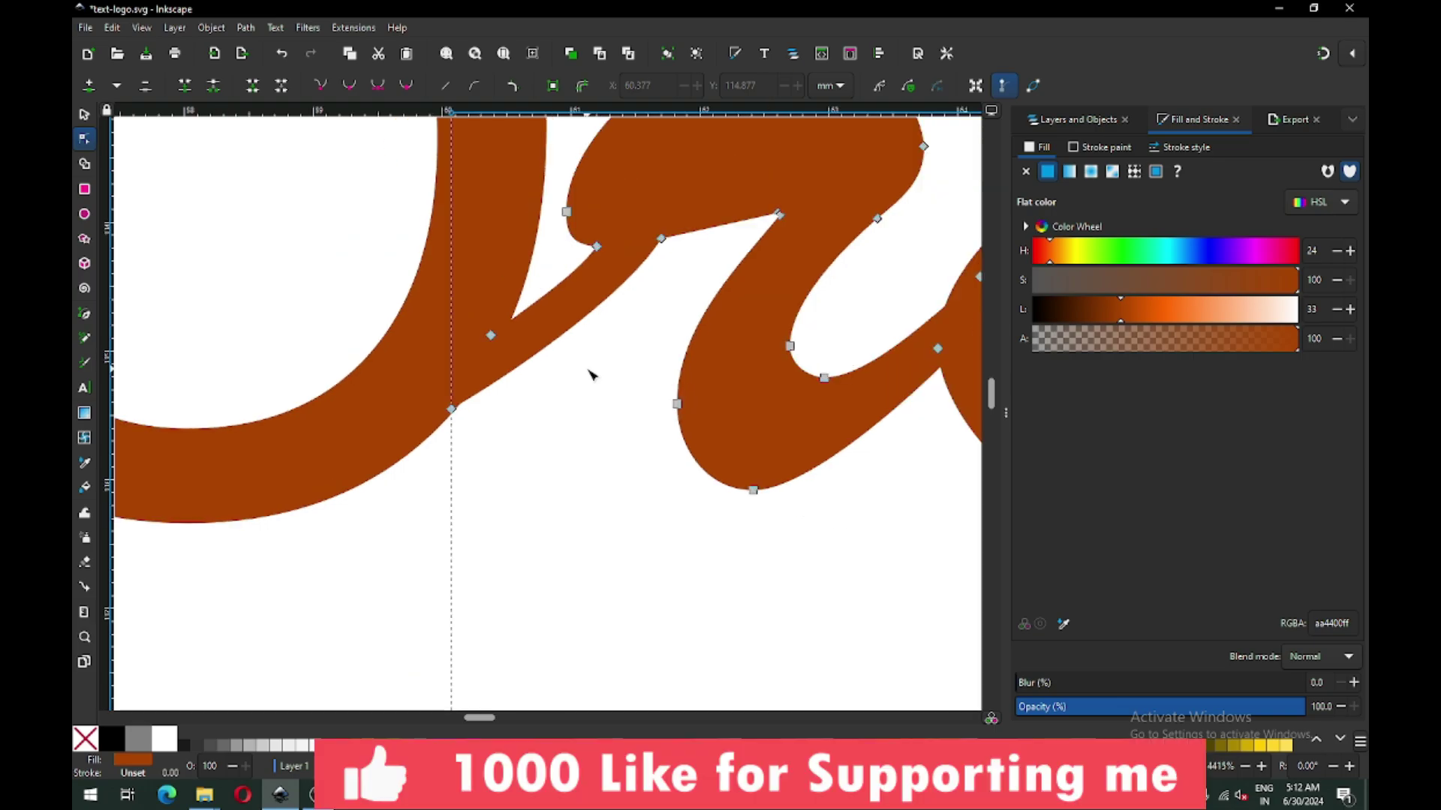
pyautogui.scroll(-4, 588, 371)
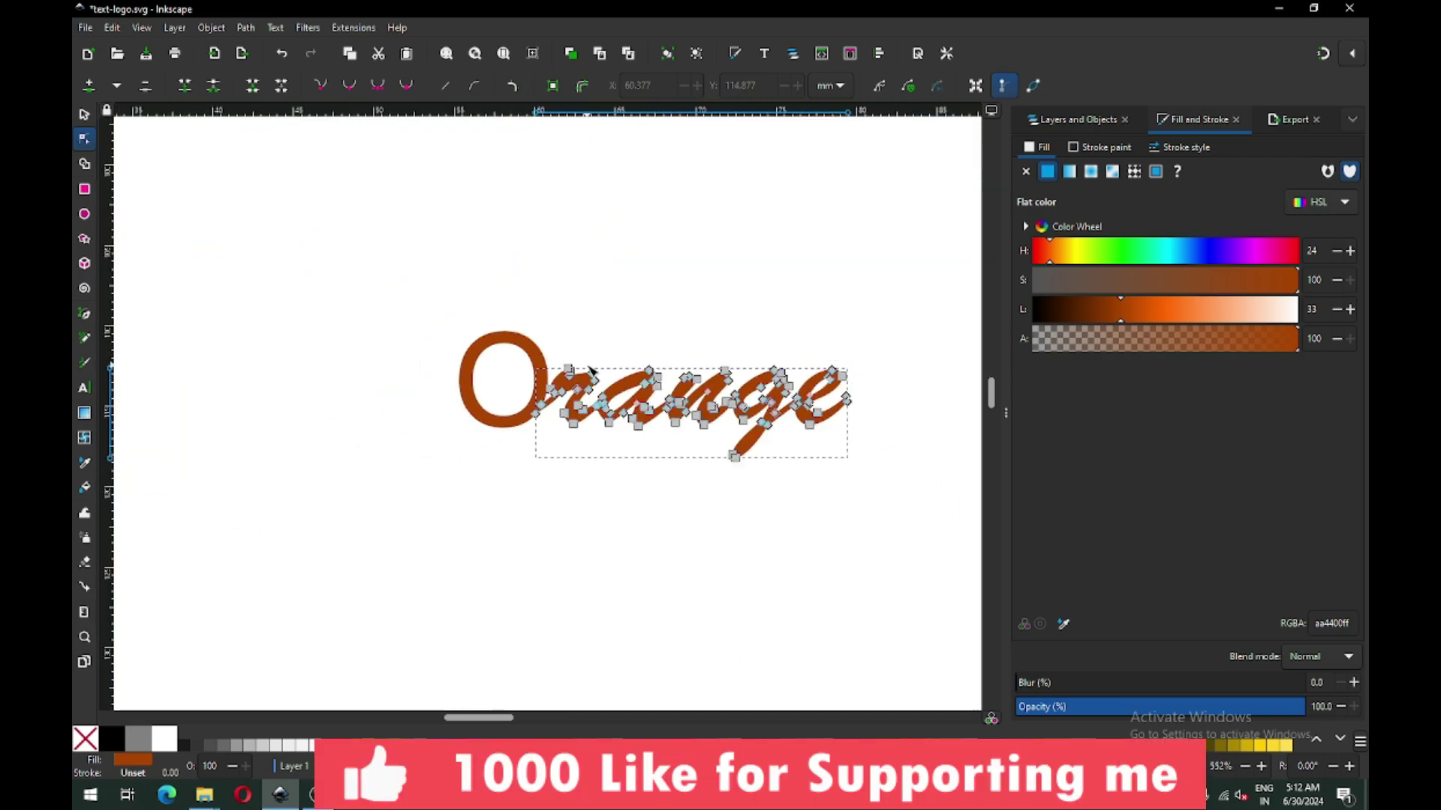
# Merge the hollow "O" and the script letters into one path with Union
pyautogui.click(85, 116)
pyautogui.click(463, 225)
pyautogui.press('z')
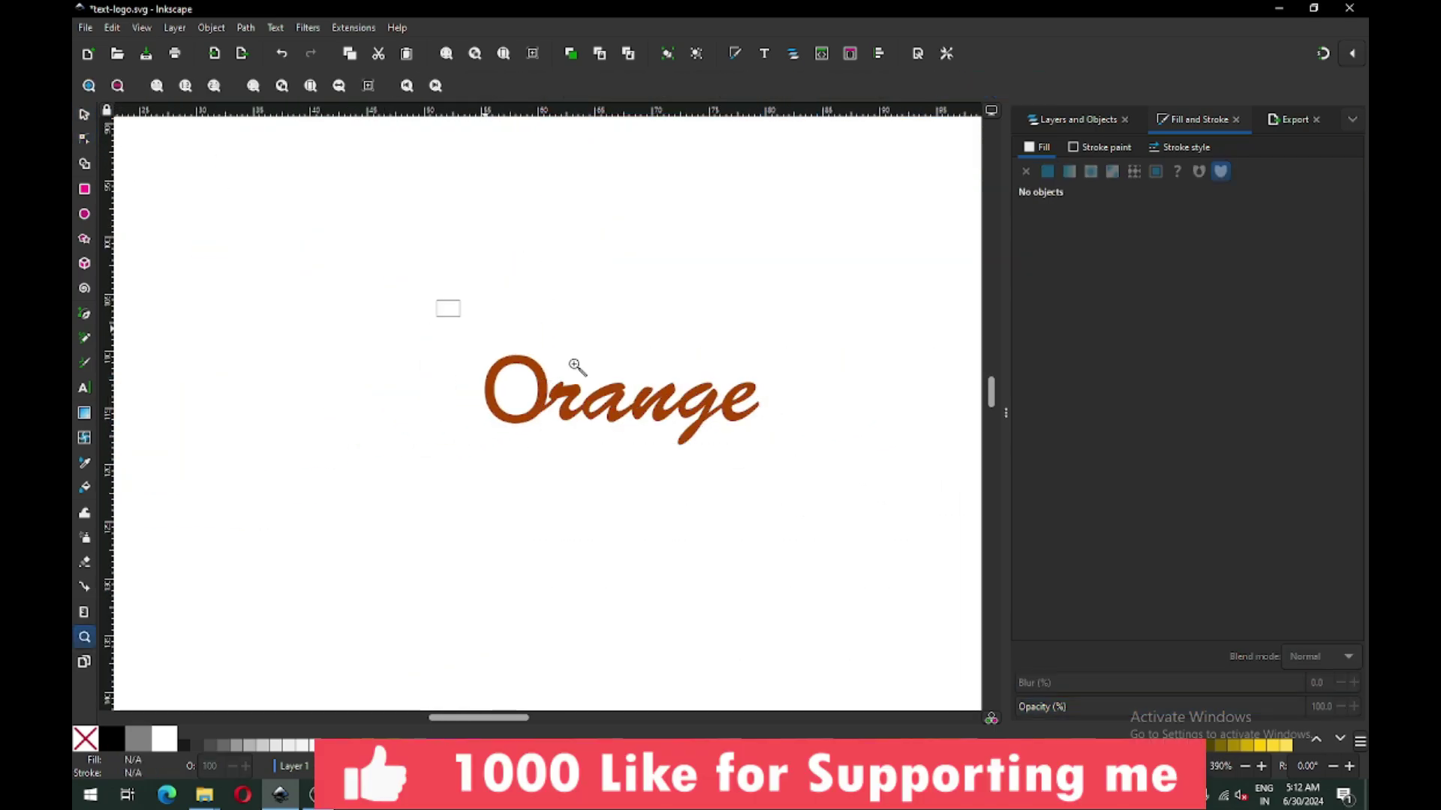
pyautogui.moveTo(576, 366); pyautogui.dragTo(855, 506)
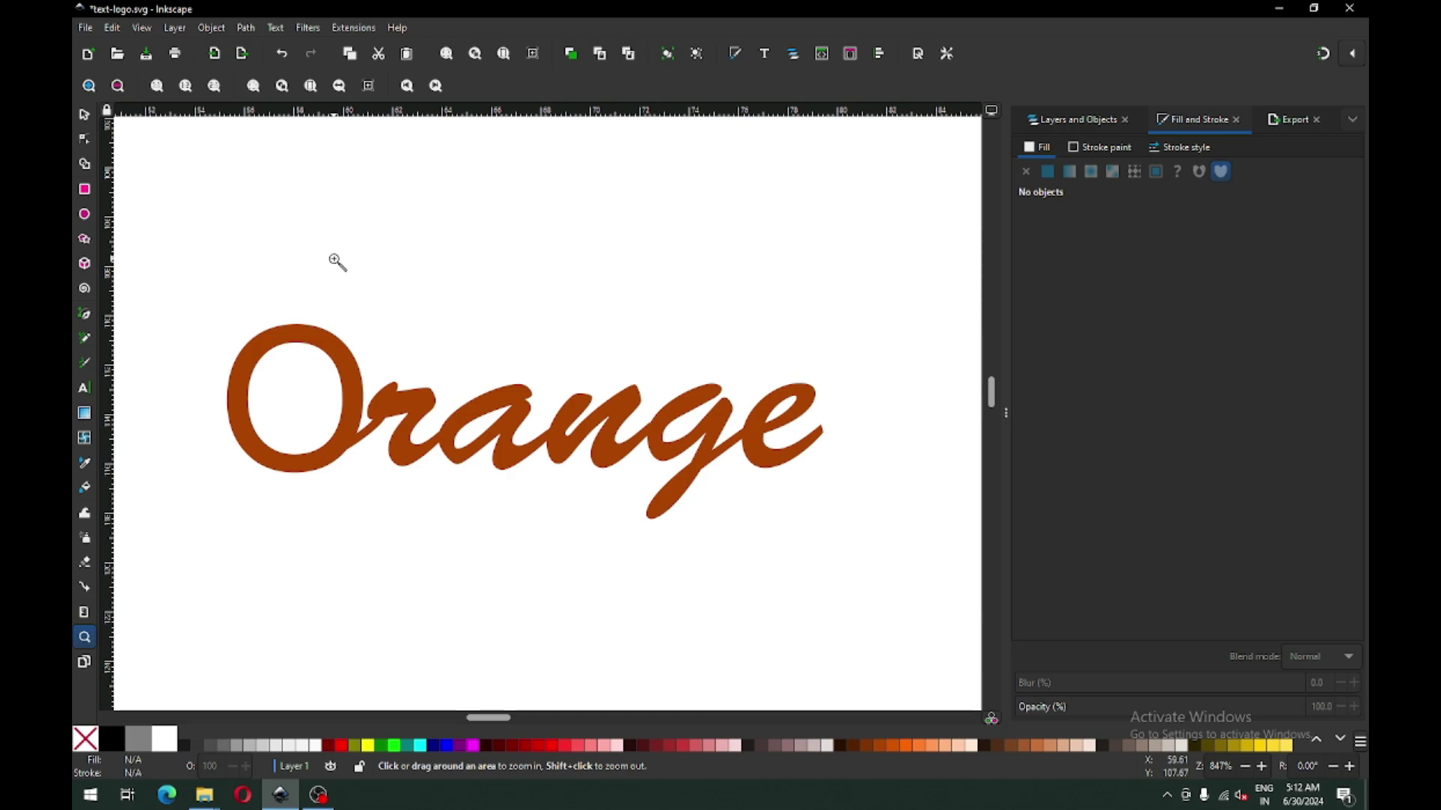
pyautogui.click(84, 117)
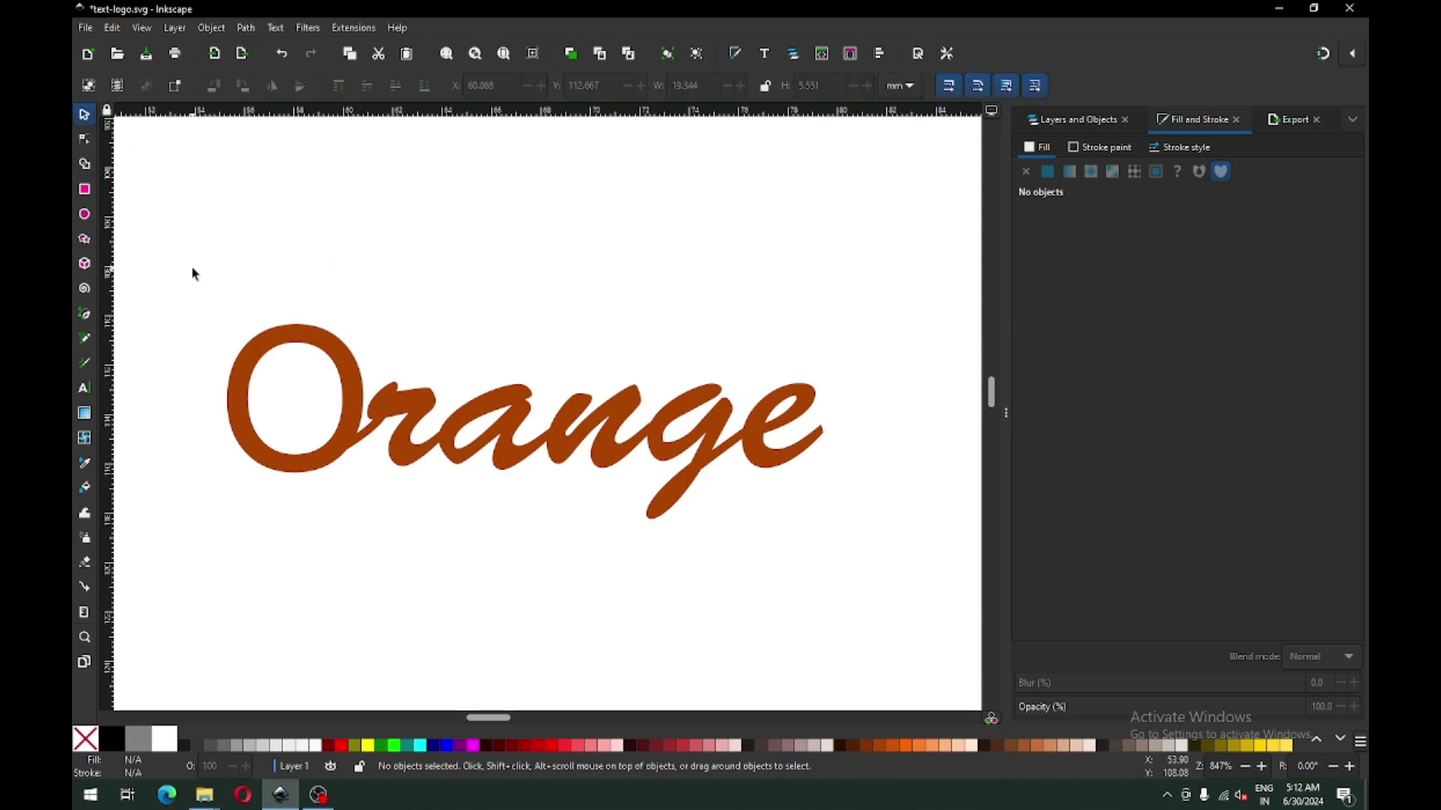
pyautogui.moveTo(193, 274)
pyautogui.mouseDown()
pyautogui.moveTo(747, 529)
pyautogui.moveTo(856, 560)
pyautogui.mouseUp()
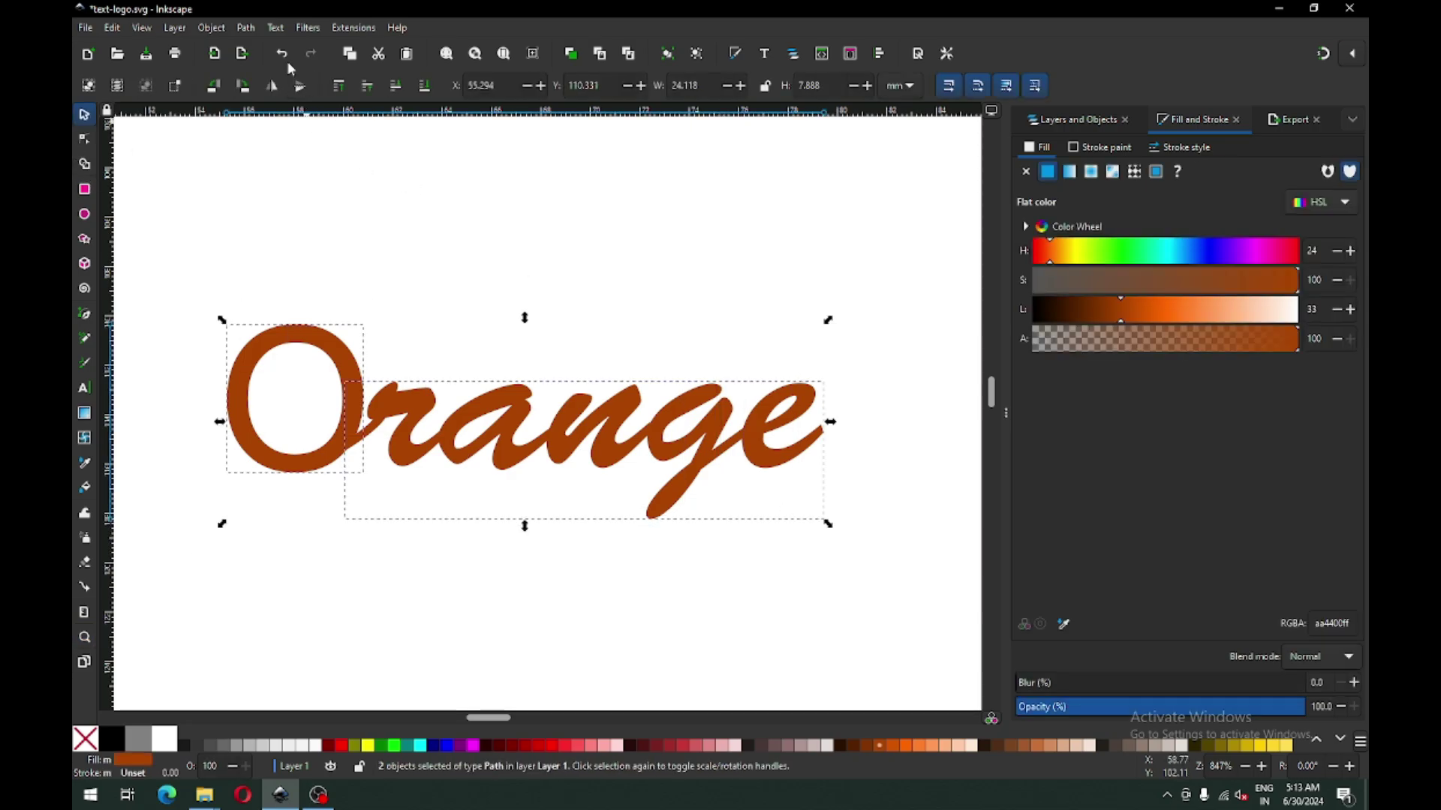
pyautogui.click(246, 27)
pyautogui.click(255, 107)
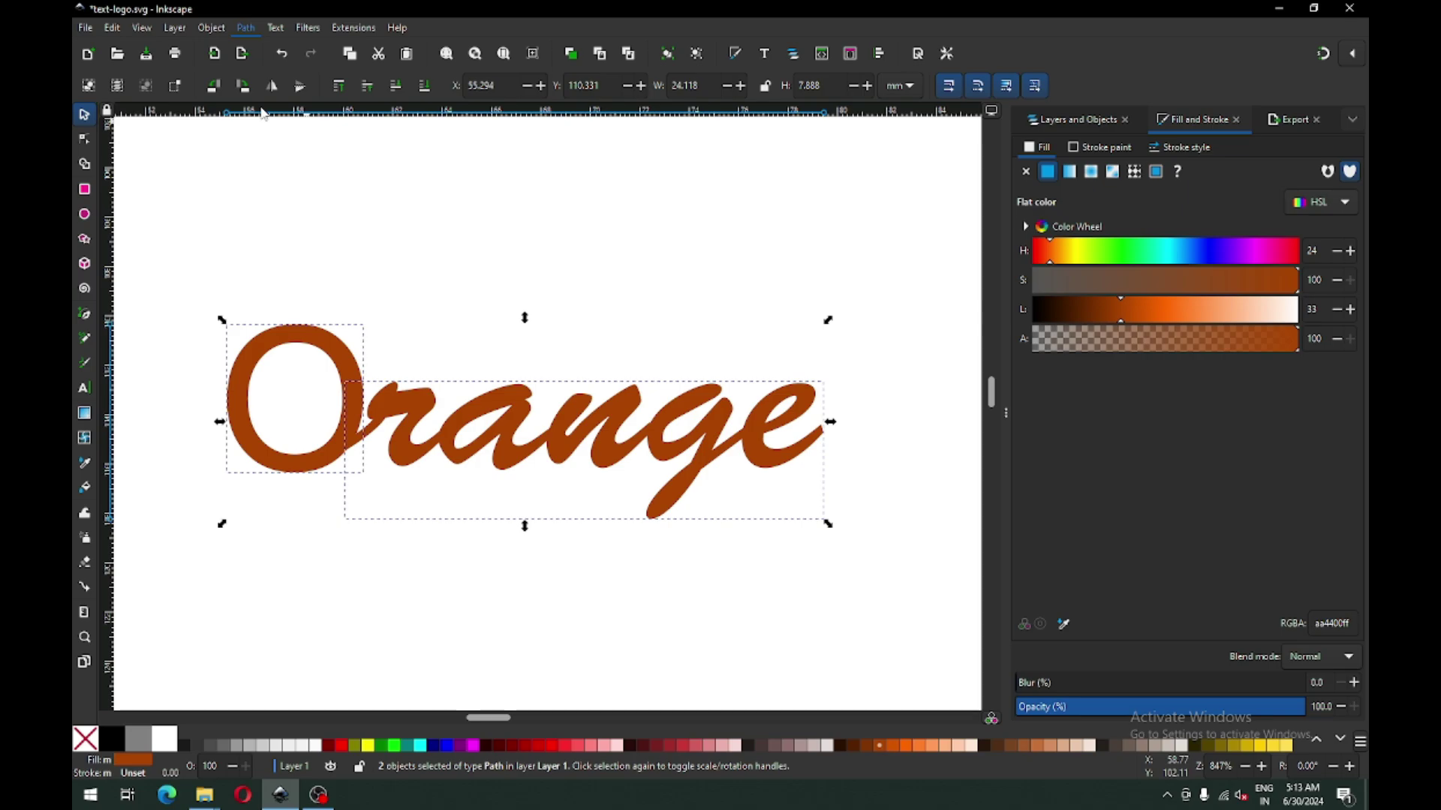
pyautogui.click(428, 263)
# Save the text-logo.svg document
pyautogui.hotkey('ctrl', 's')
pyautogui.hotkey('ctrl', 's')
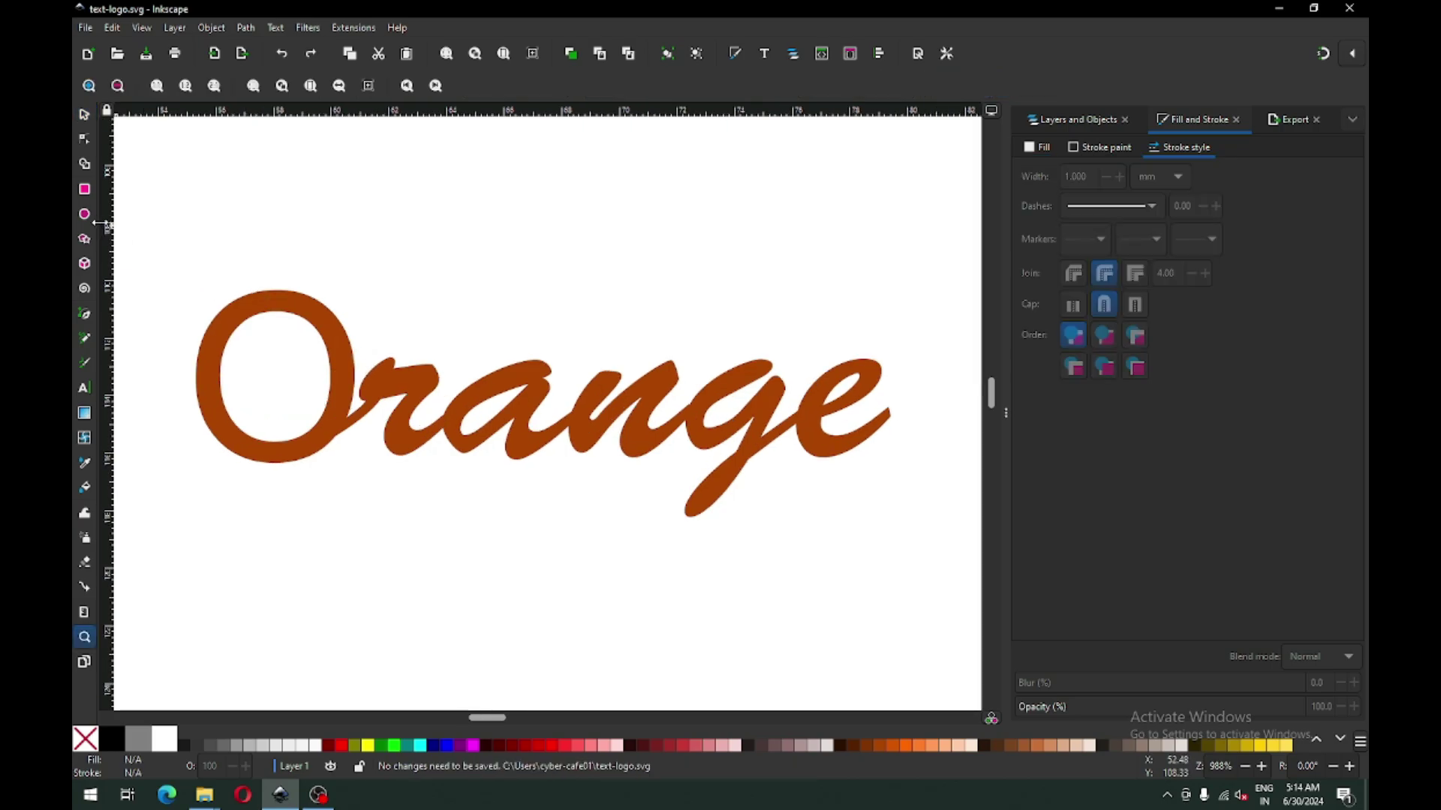
pyautogui.press('s')
pyautogui.hotkey('ctrl', 's')
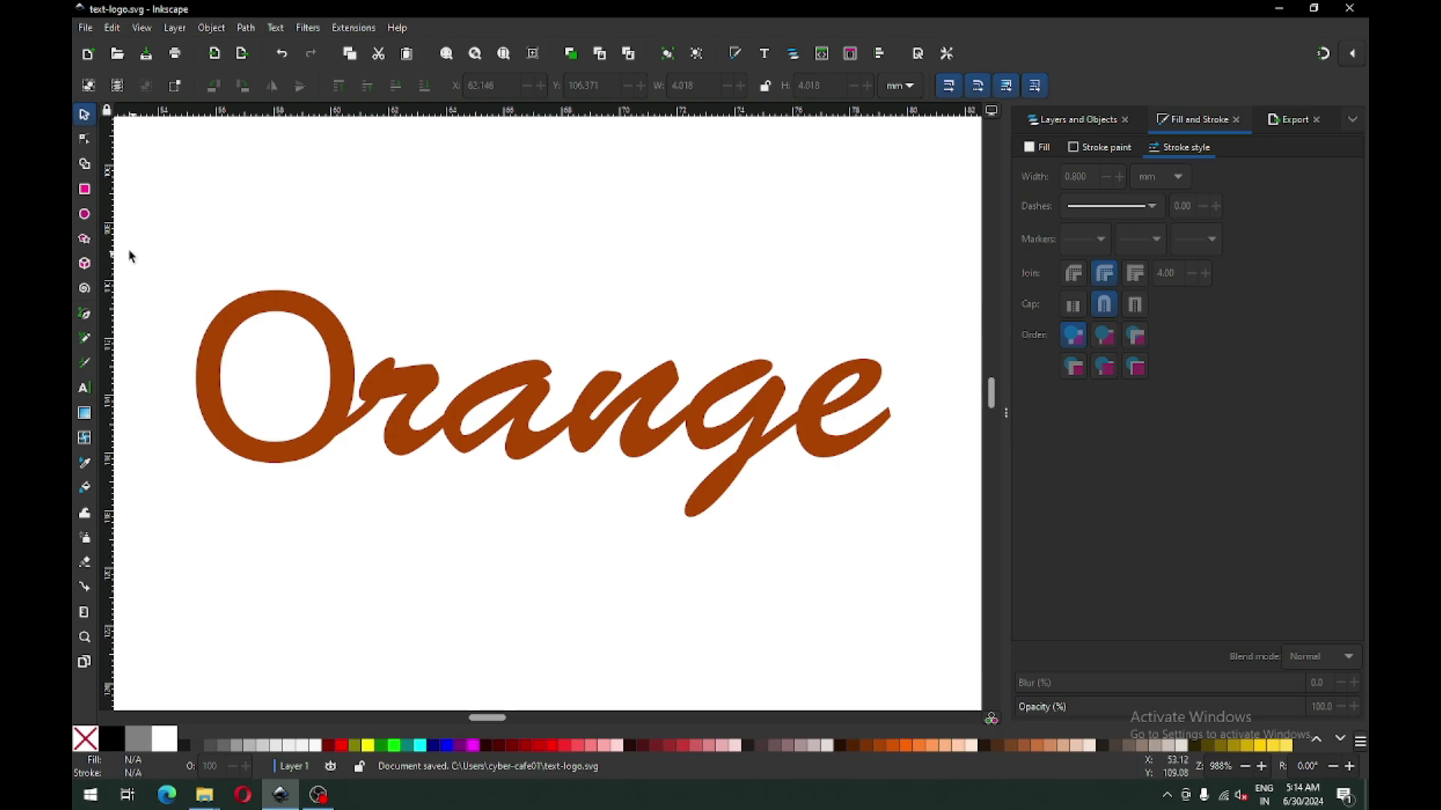
# Draw a dark red circle about 4.9 mm in diameter above the letters "ra" and convert it to a path
pyautogui.click(85, 214)
pyautogui.moveTo(467, 234); pyautogui.dragTo(548, 307)
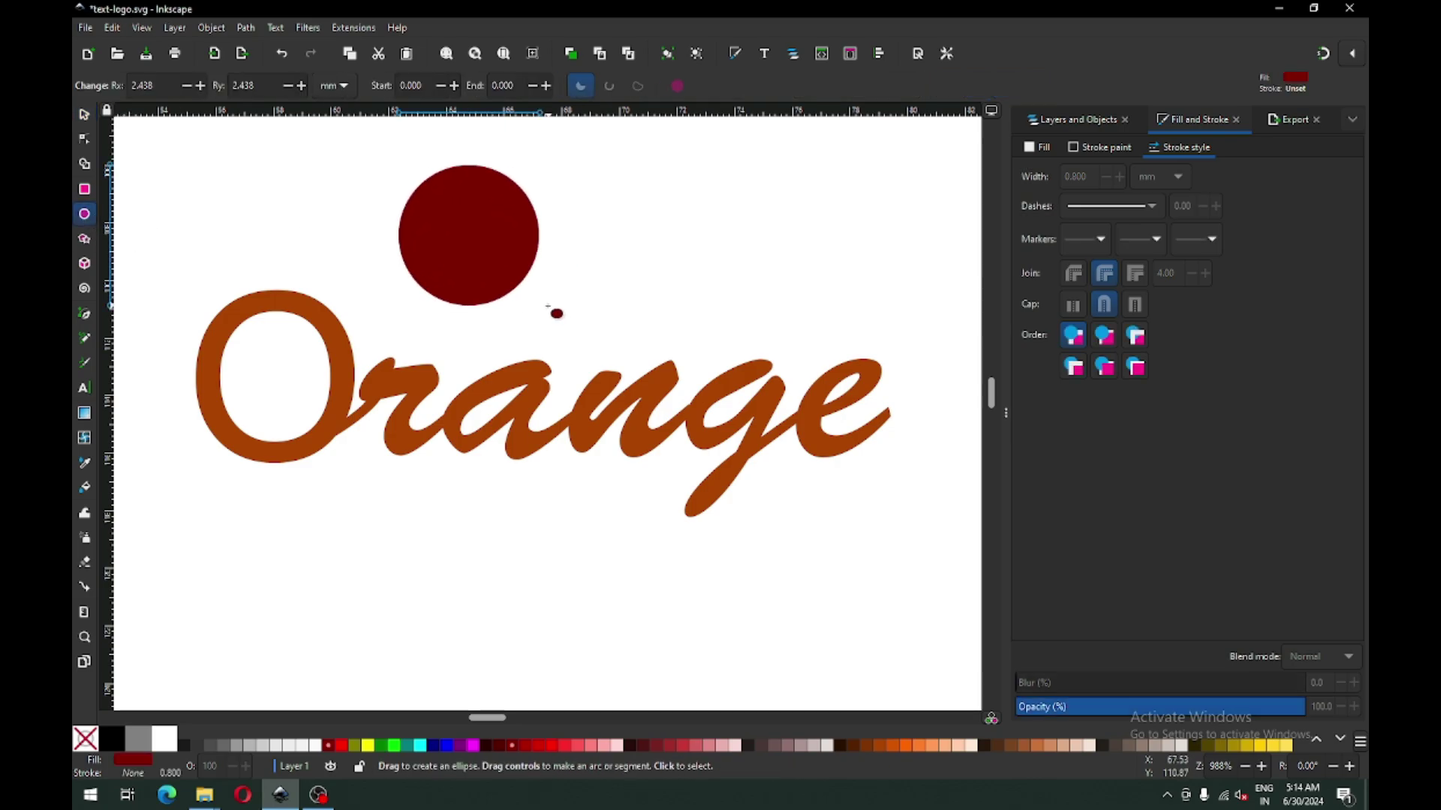
pyautogui.click(84, 114)
pyautogui.click(246, 28)
pyautogui.click(263, 43)
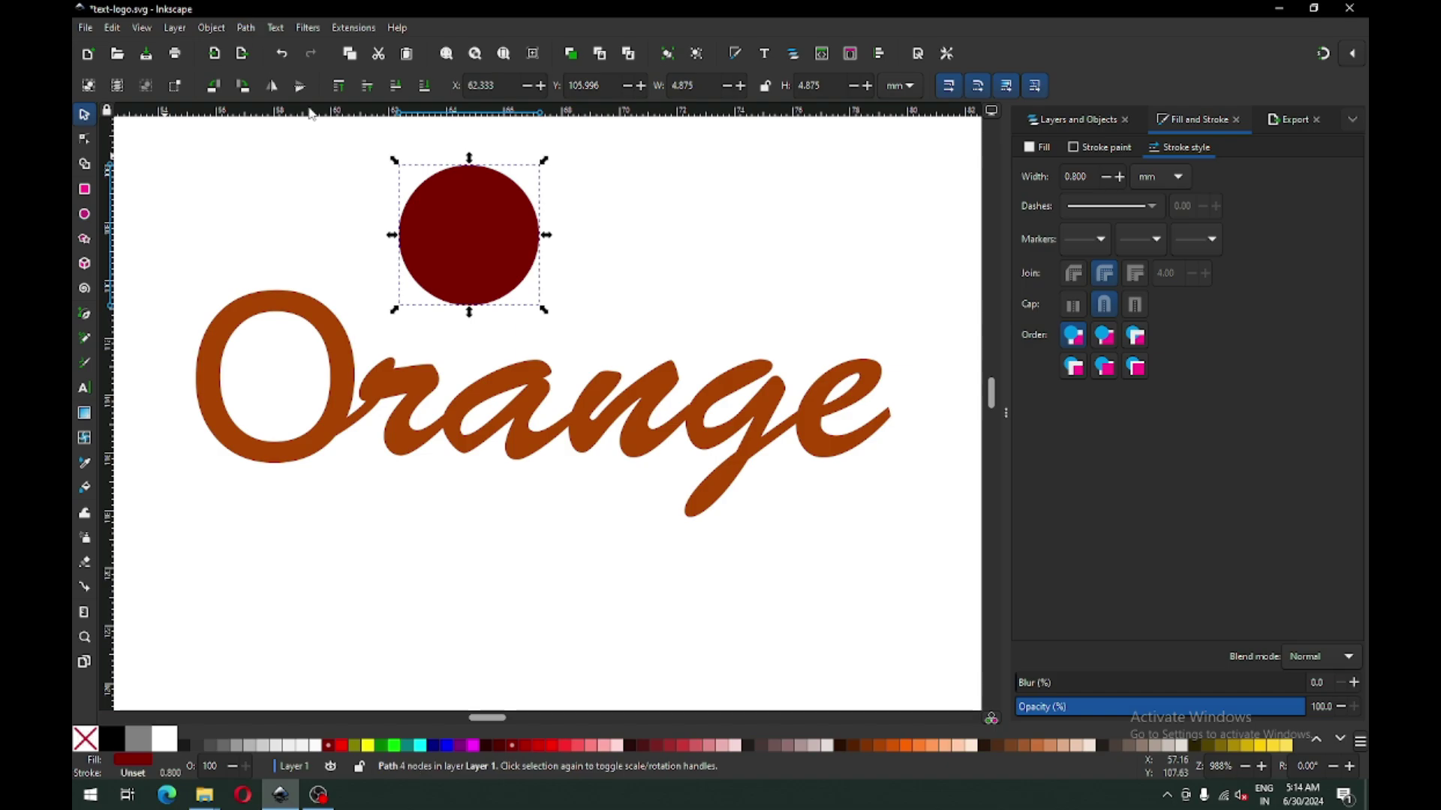
# Duplicate the circle, move the copy about 2 mm down, and intersect the two circles to form a leaf
pyautogui.rightClick(464, 206)
pyautogui.click(484, 276)
pyautogui.moveTo(488, 209); pyautogui.dragTo(483, 264)
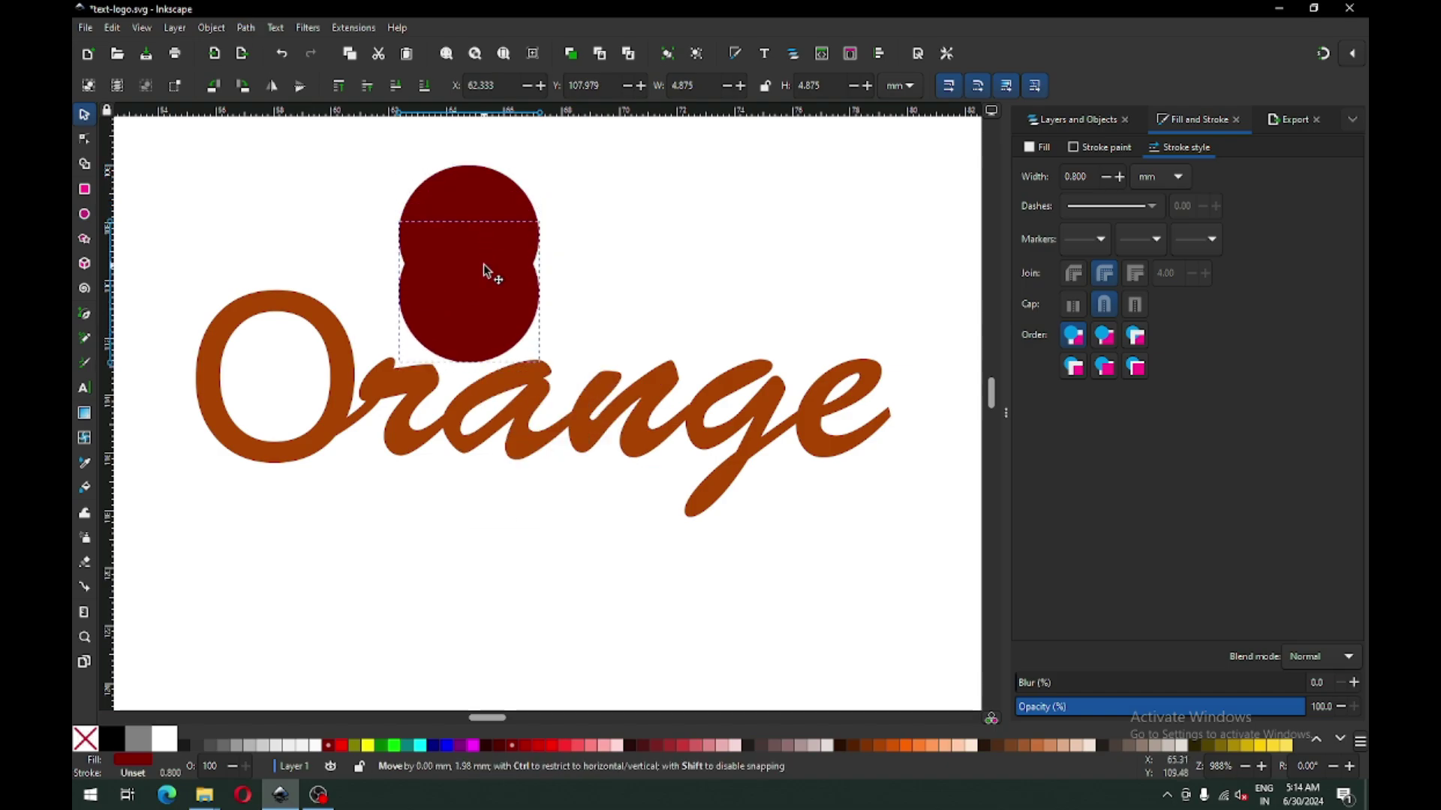
pyautogui.keyDown('shift'); pyautogui.click(495, 203); pyautogui.keyUp('shift')
pyautogui.click(246, 28)
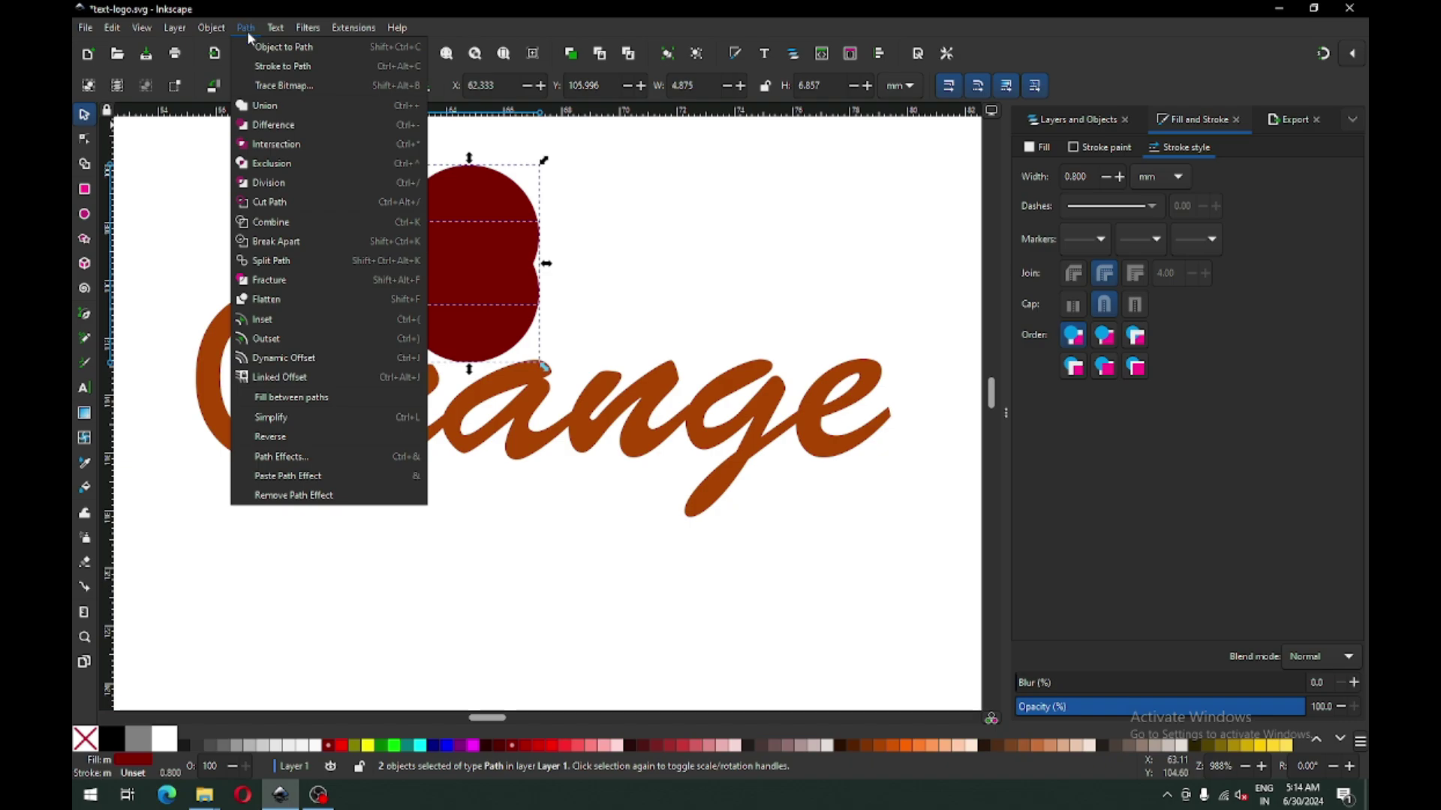
pyautogui.click(259, 144)
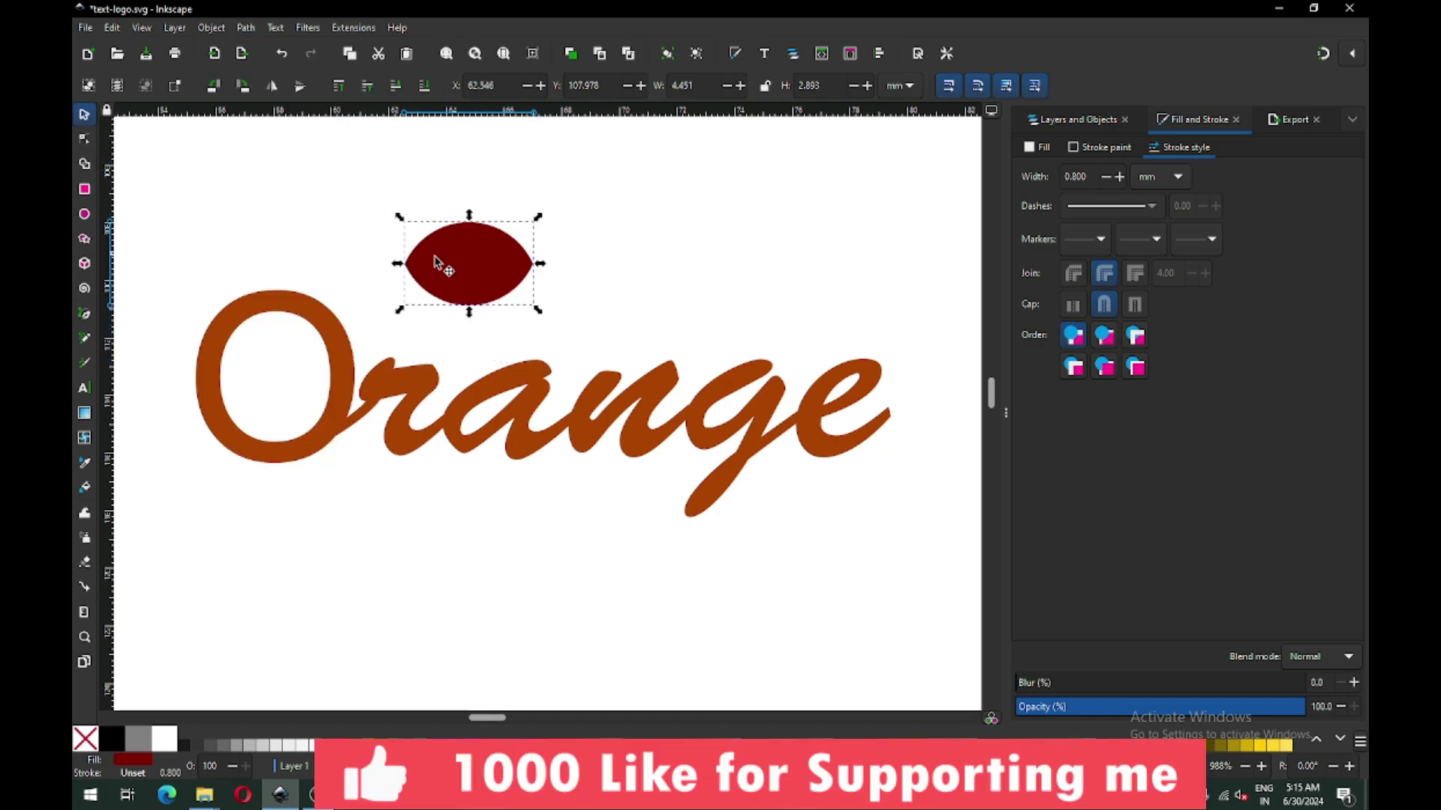
# Rotate the leaf slightly counter-clockwise and place it above the "r", just beside the top of the "O"
pyautogui.click(480, 263)
pyautogui.moveTo(543, 218); pyautogui.dragTo(541, 189)
pyautogui.moveTo(472, 262); pyautogui.dragTo(438, 270)
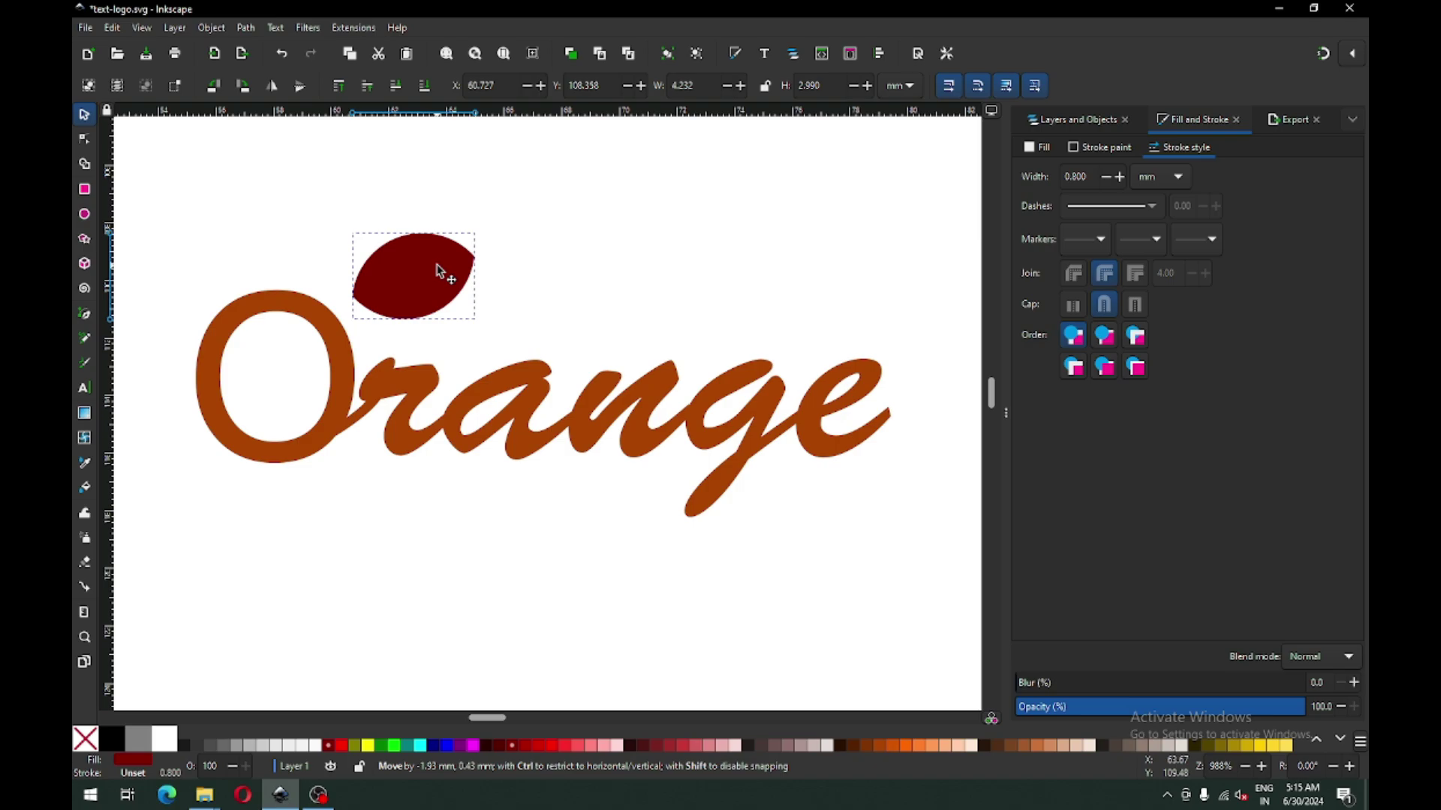
pyautogui.moveTo(438, 266)
pyautogui.mouseDown()
pyautogui.moveTo(429, 288)
pyautogui.moveTo(445, 279)
pyautogui.mouseUp()
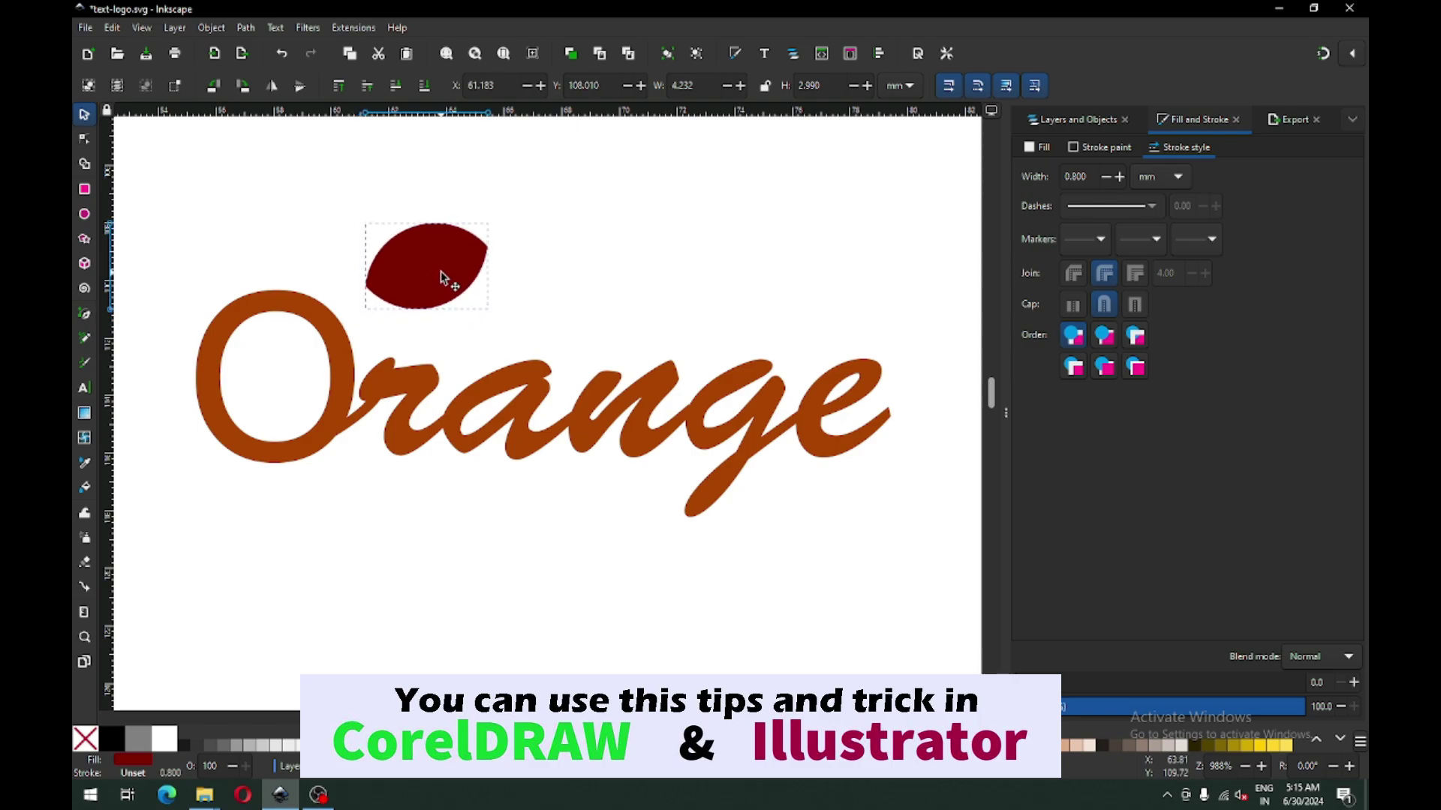
# Save the document and set the "Orange" lettering's black stroke width to 1 mm
pyautogui.press('Escape')
pyautogui.click(350, 357)
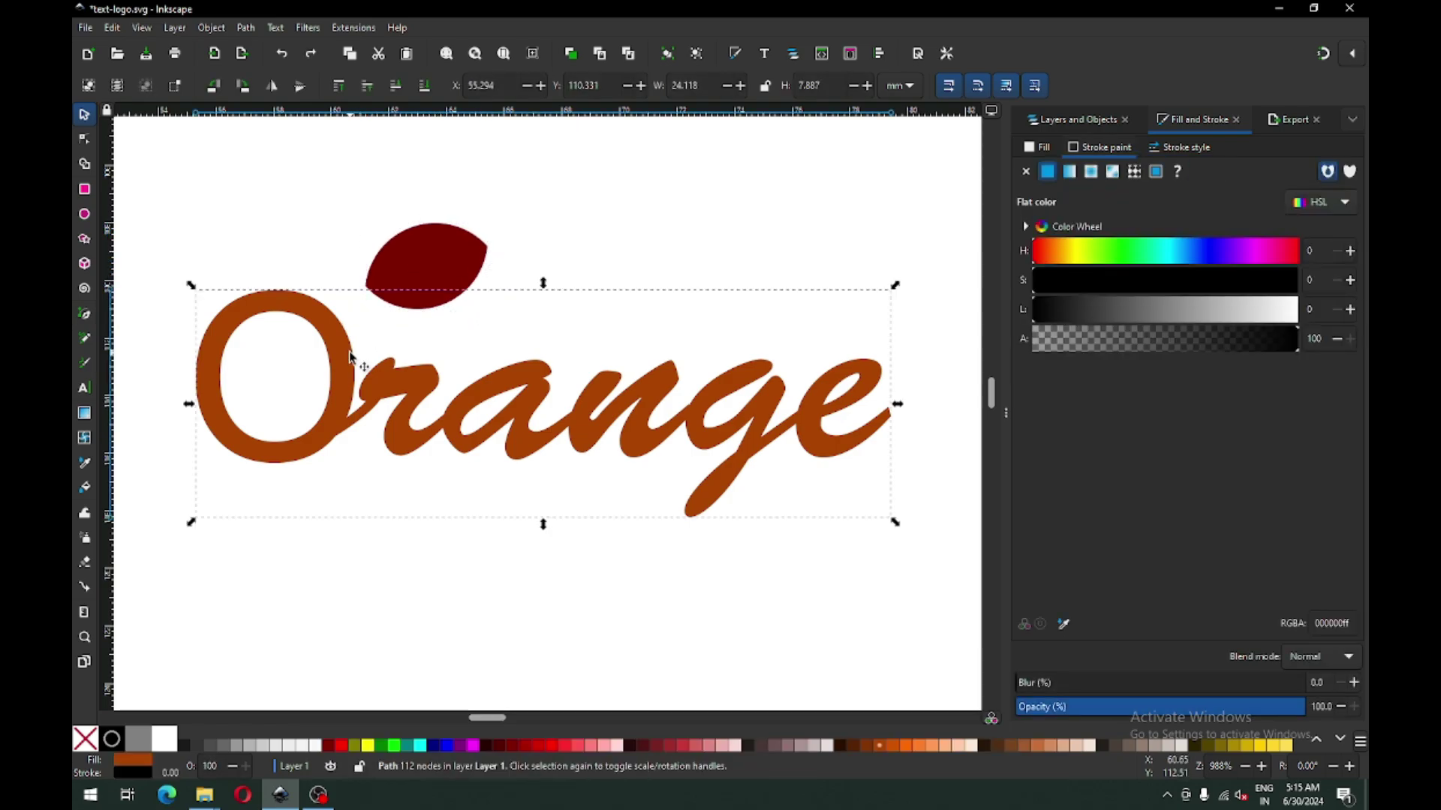
pyautogui.hotkey('ctrl', 's')
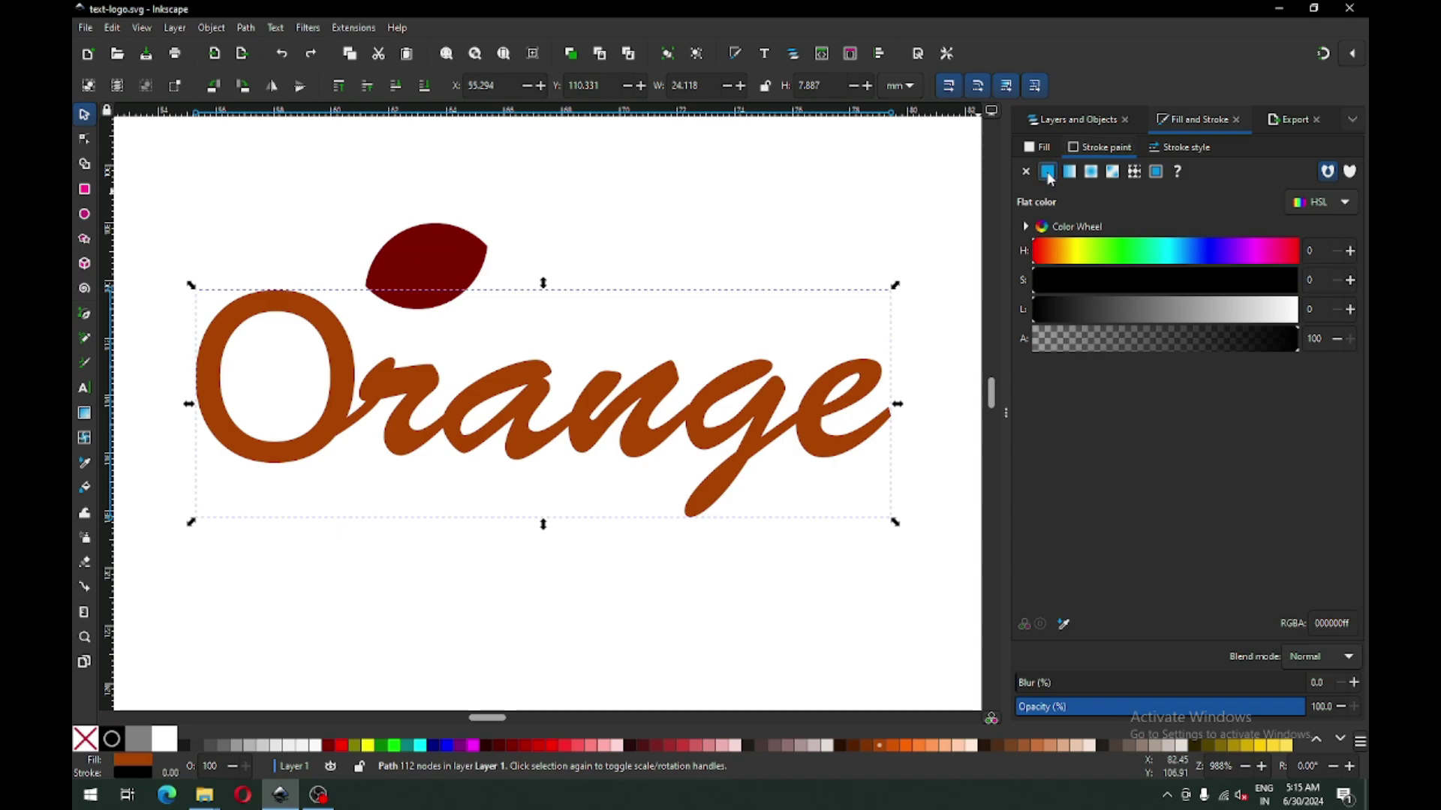
pyautogui.click(1182, 148)
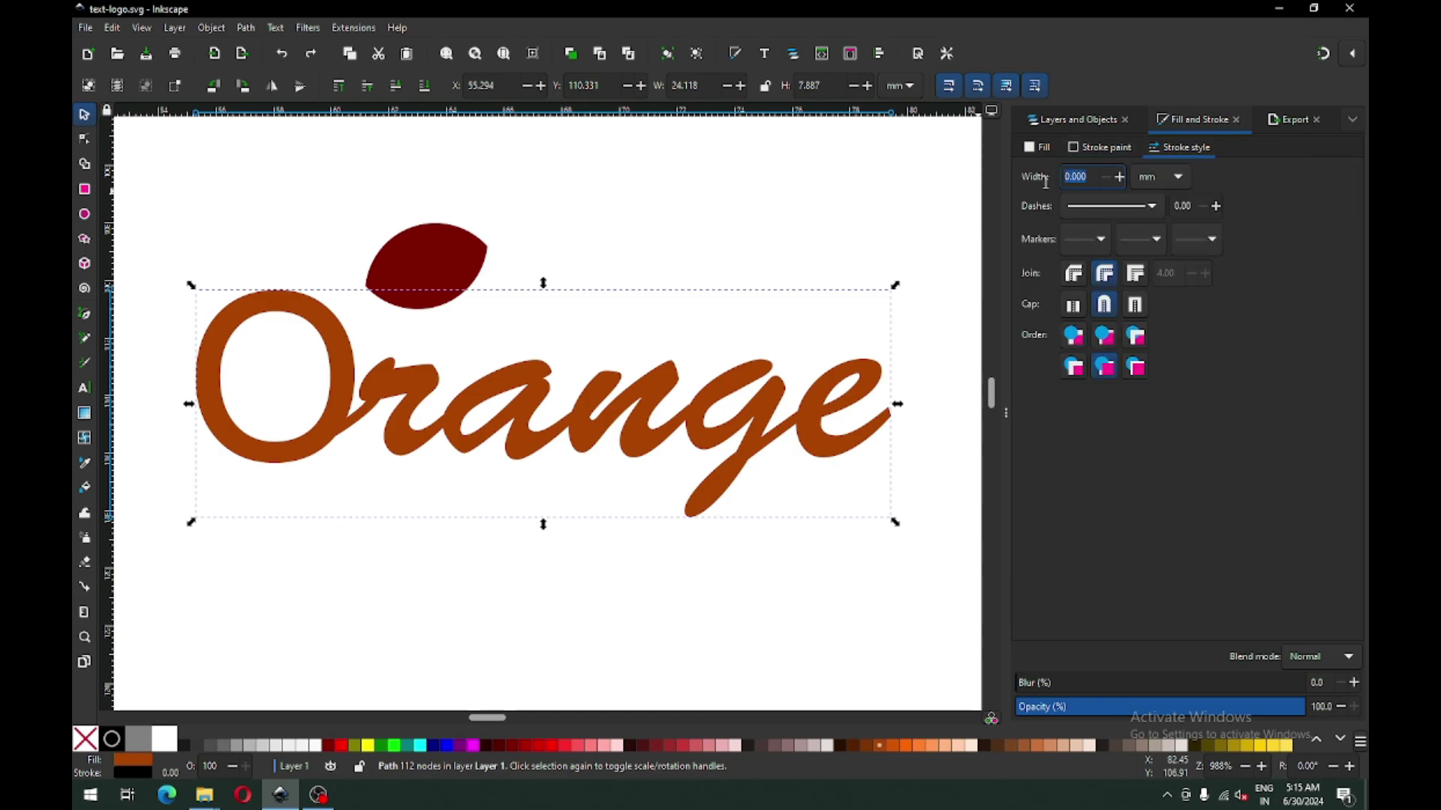
pyautogui.write('1')
pyautogui.press('Return')
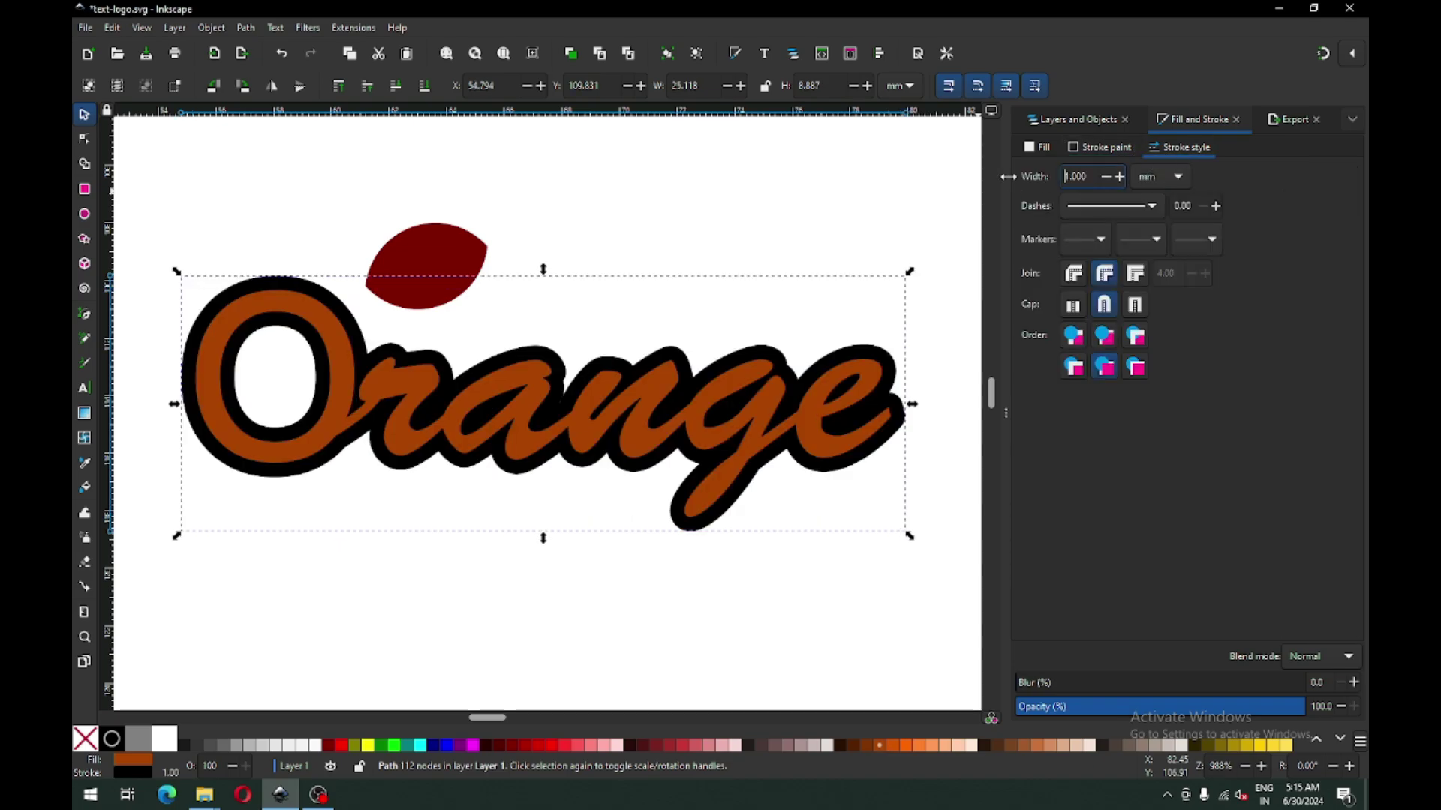
# Try a stroke width of 1.8 mm on the "Orange" lettering
pyautogui.doubleClick(1083, 177)
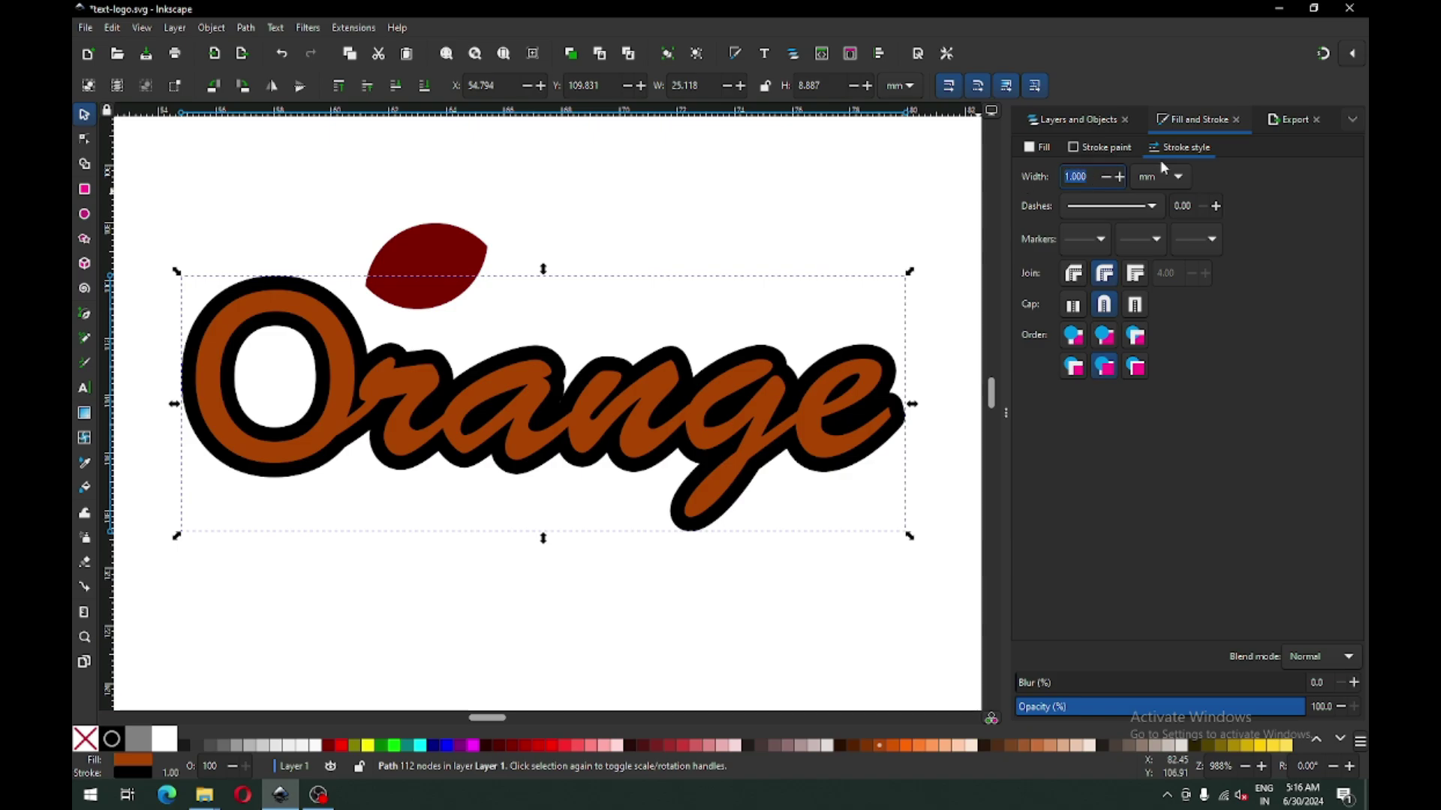
pyautogui.write('1.8')
pyautogui.press('Return')
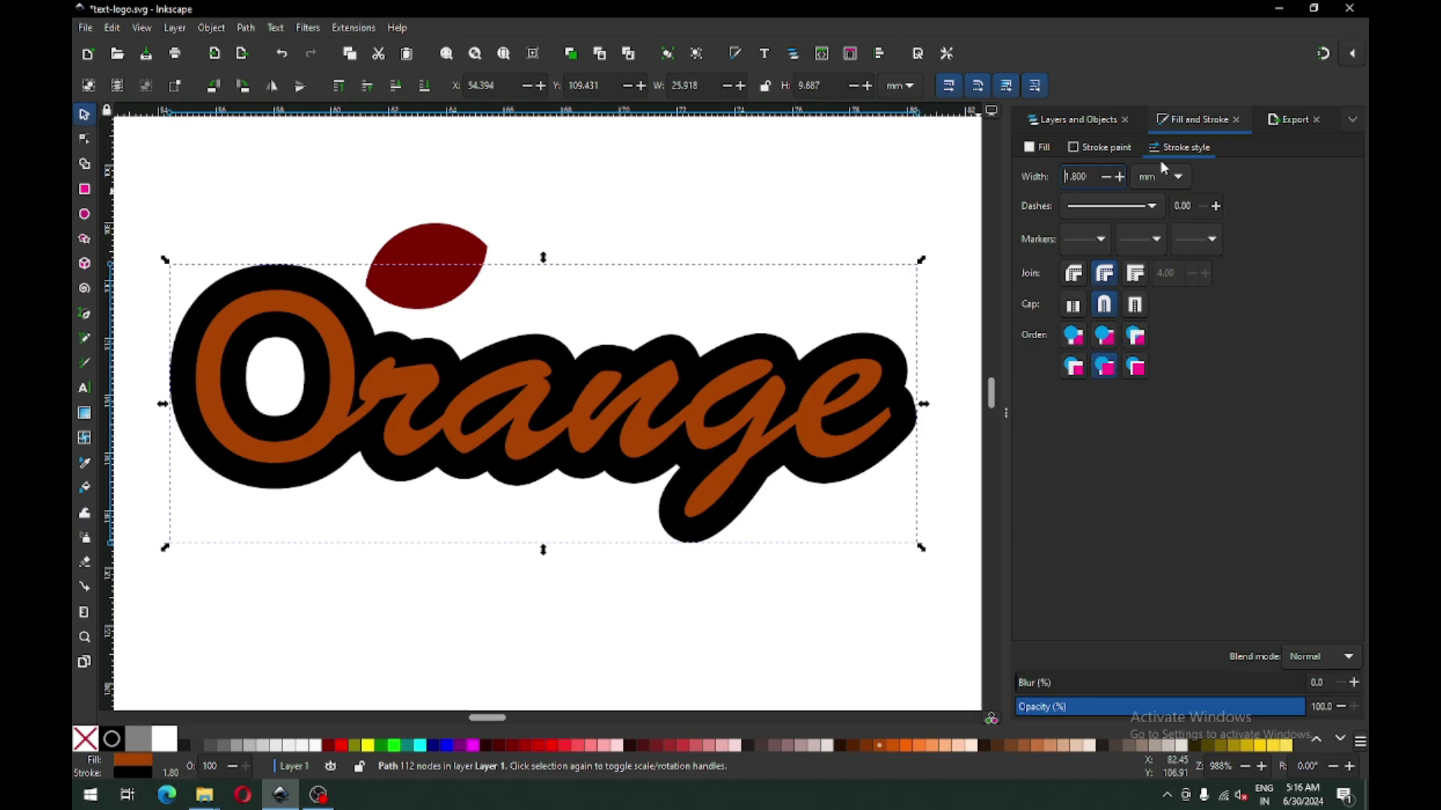
# Set the lettering's stroke width to 0.8 mm
pyautogui.doubleClick(1095, 181)
pyautogui.write('0.8')
pyautogui.press('Return')
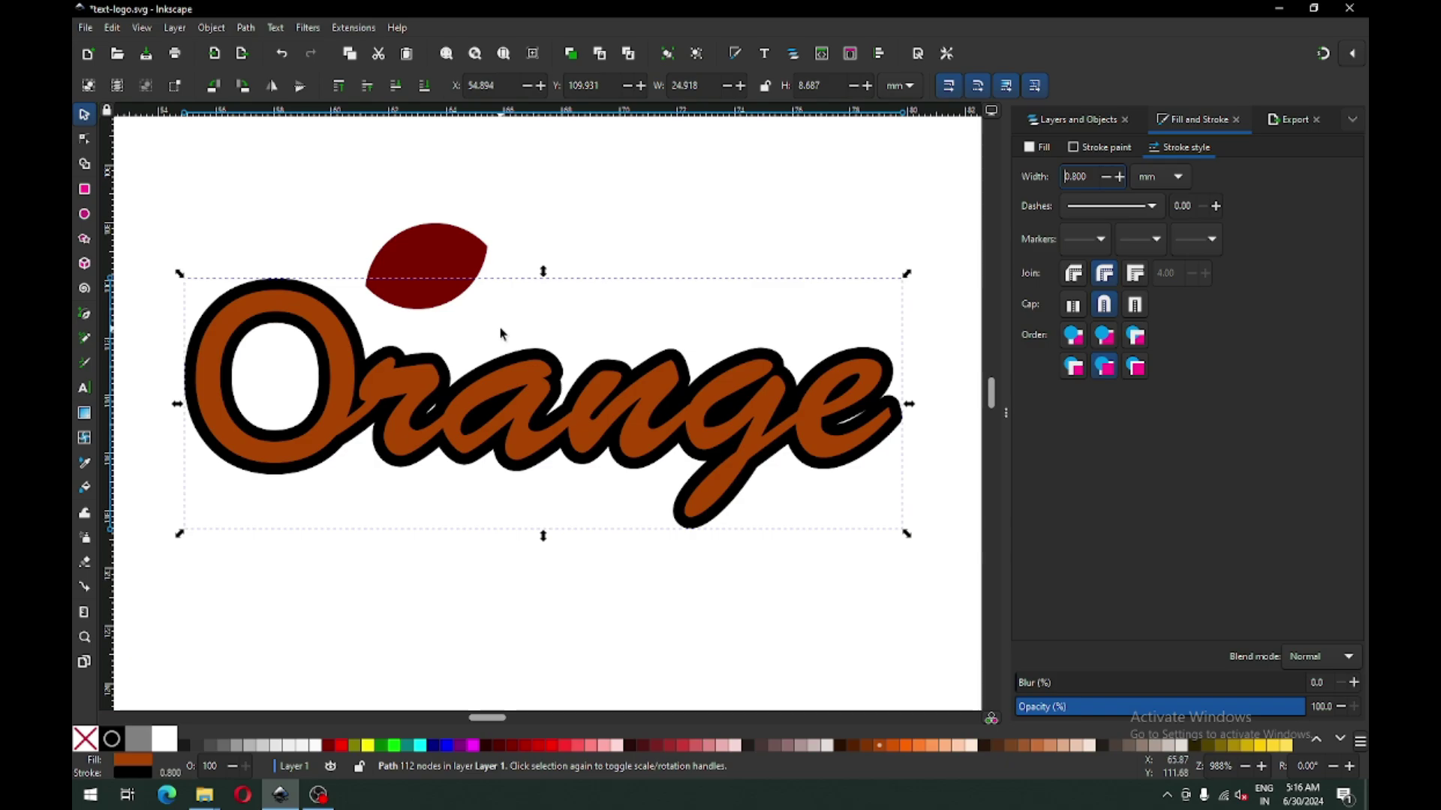
# Give the leaf a flat black stroke 0.8 mm wide, matching the lettering's outline
pyautogui.click(461, 261)
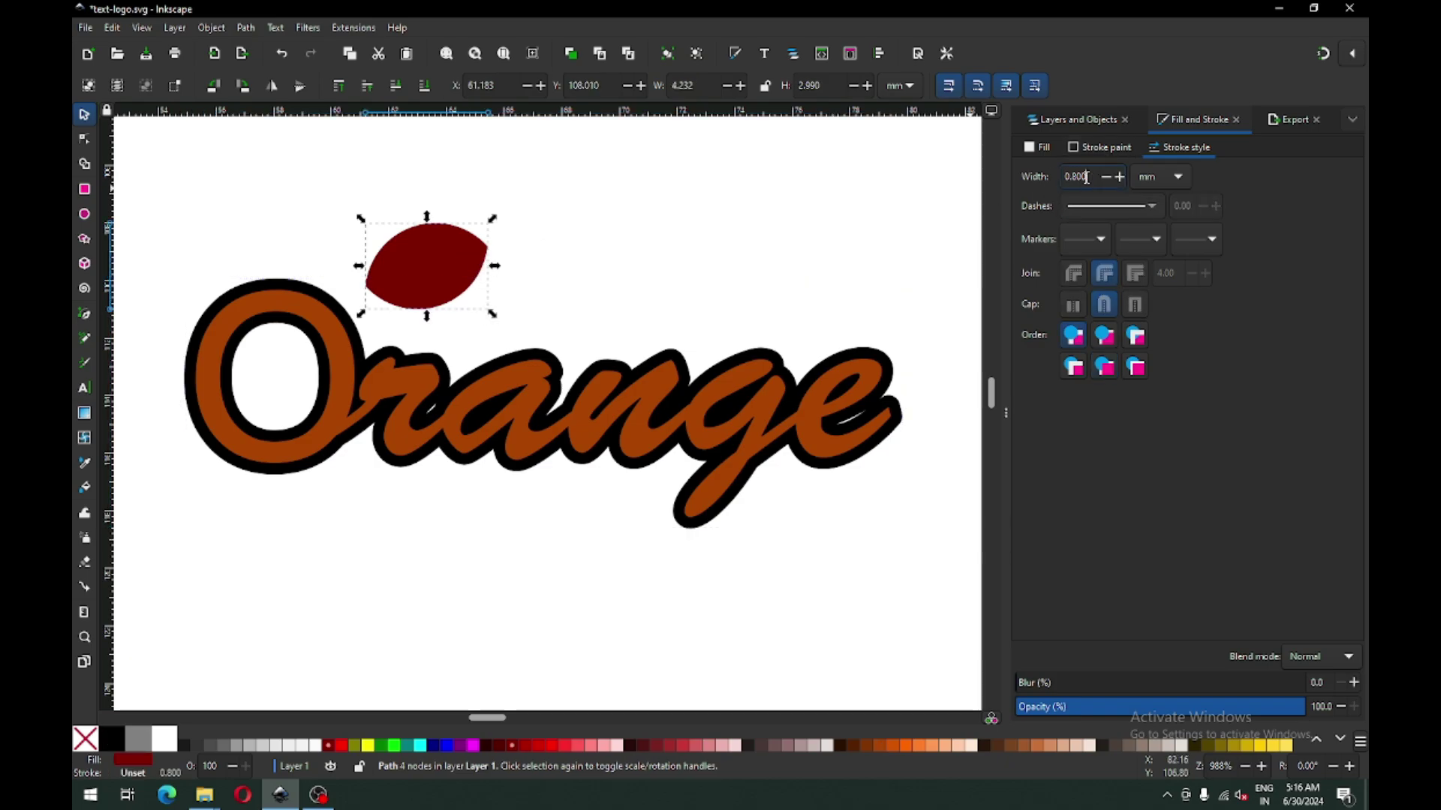
pyautogui.moveTo(1090, 178); pyautogui.dragTo(1035, 180)
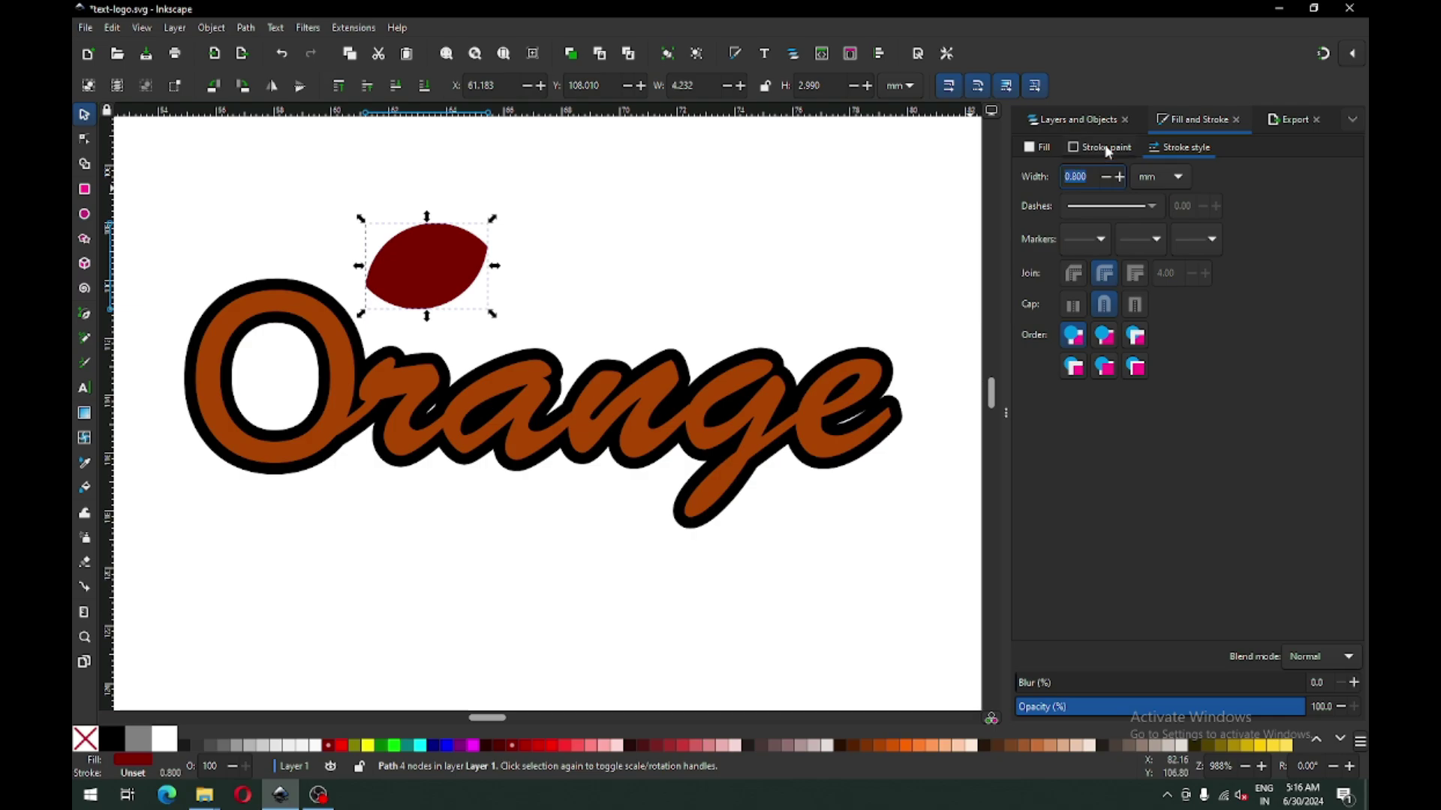
pyautogui.click(1107, 149)
pyautogui.click(1047, 173)
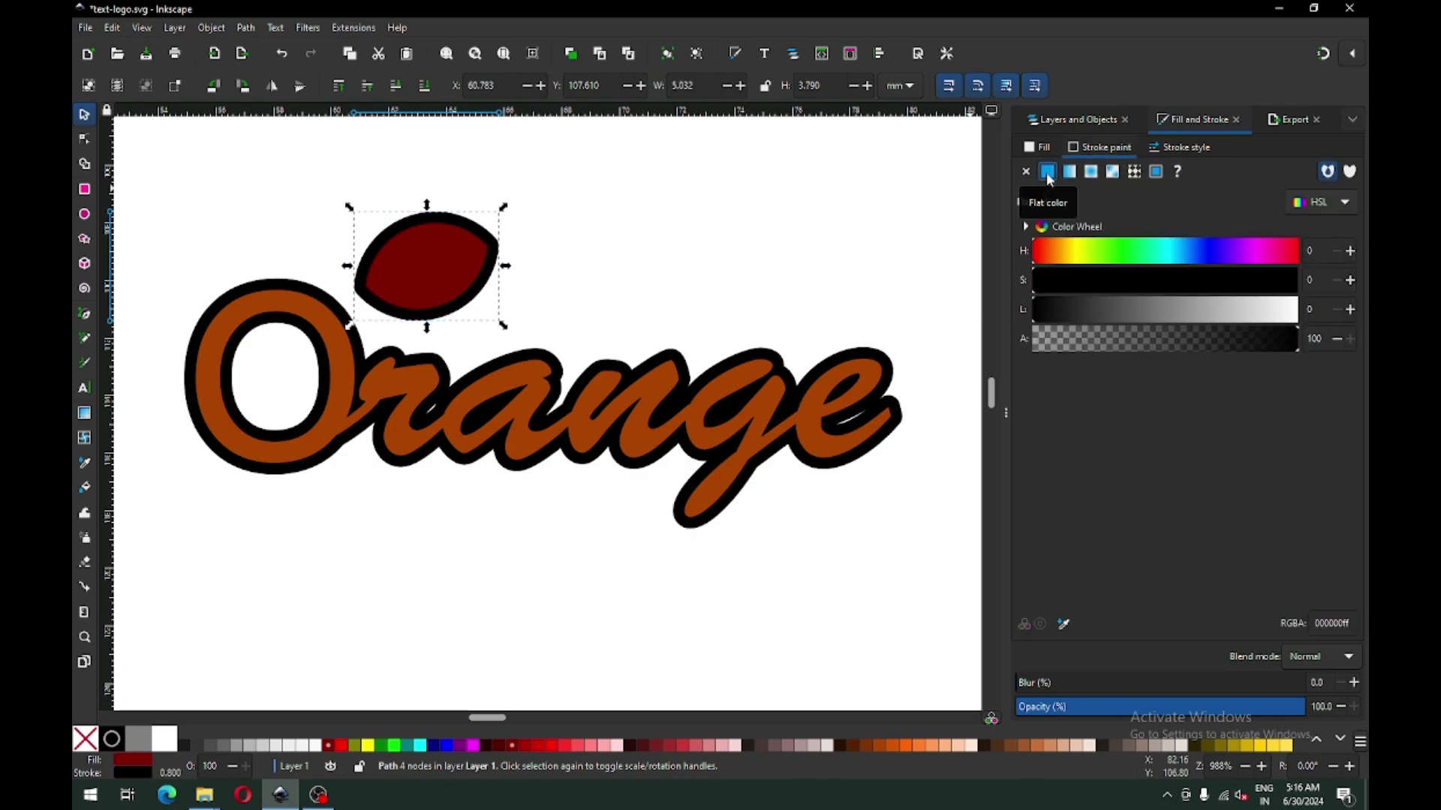
pyautogui.click(1171, 148)
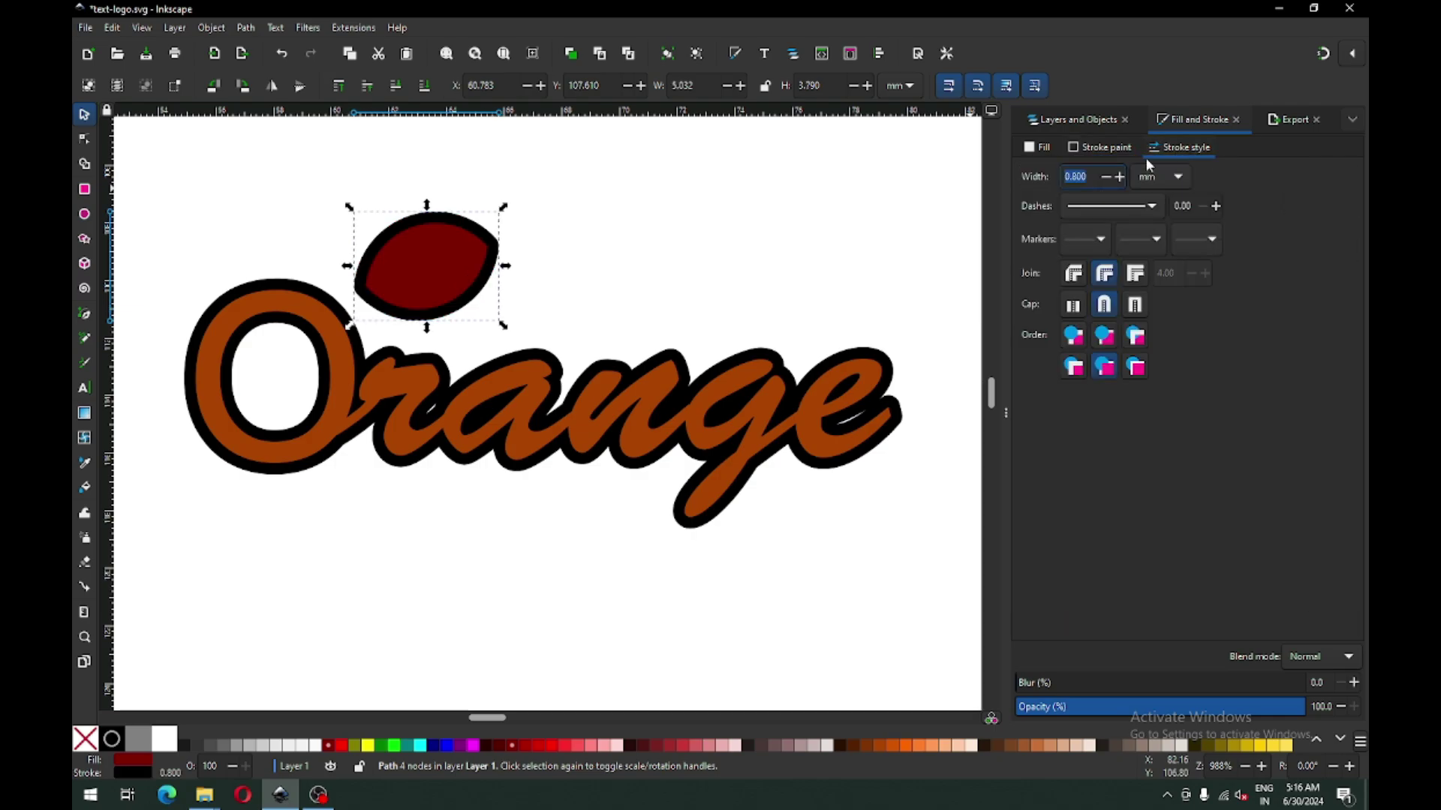
pyautogui.click(650, 259)
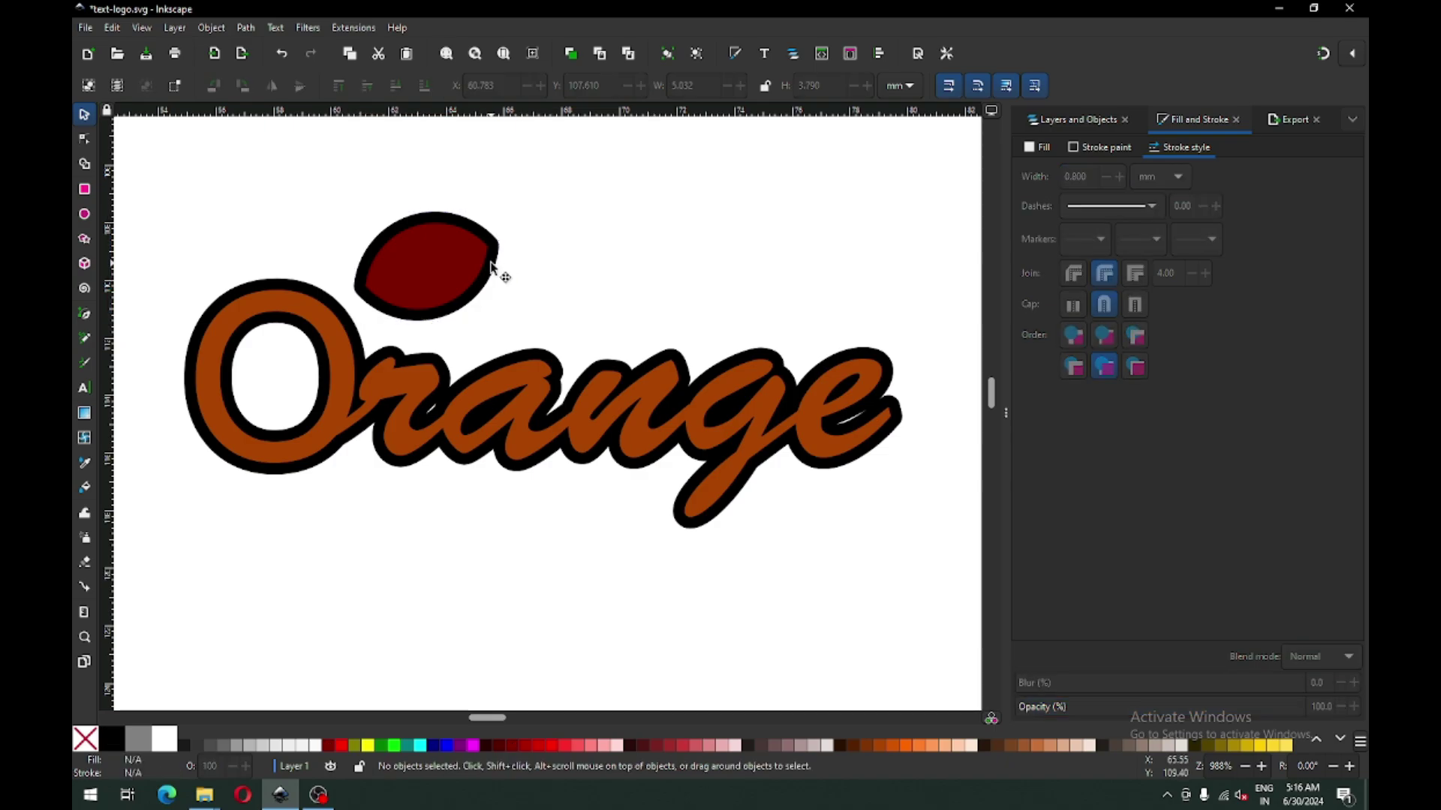
# Move the leaf slightly closer to the "O" and apply round joins and round caps to the leaf and lettering strokes
pyautogui.moveTo(490, 262); pyautogui.dragTo(481, 272)
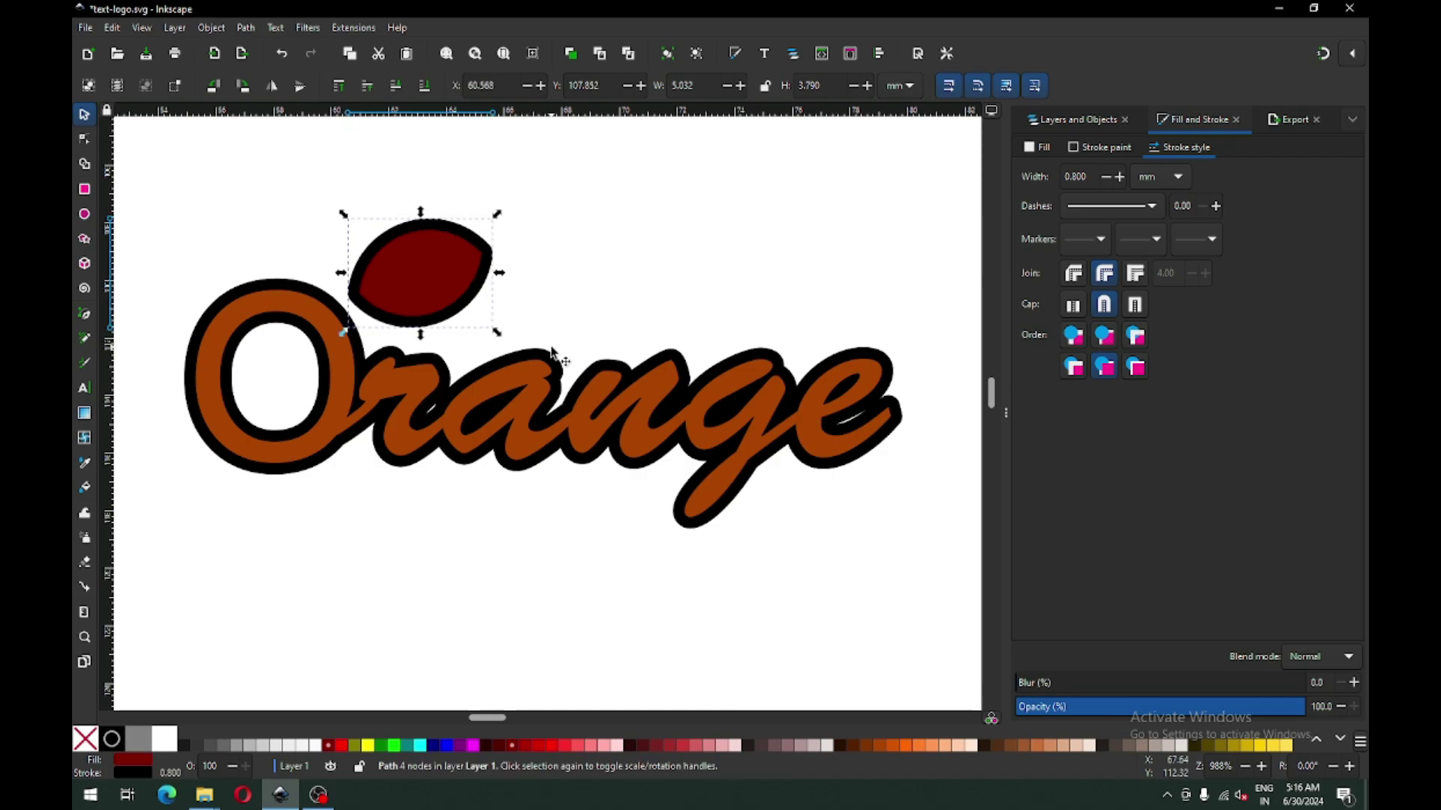
pyautogui.keyDown('shift'); pyautogui.click(526, 383); pyautogui.keyUp('shift')
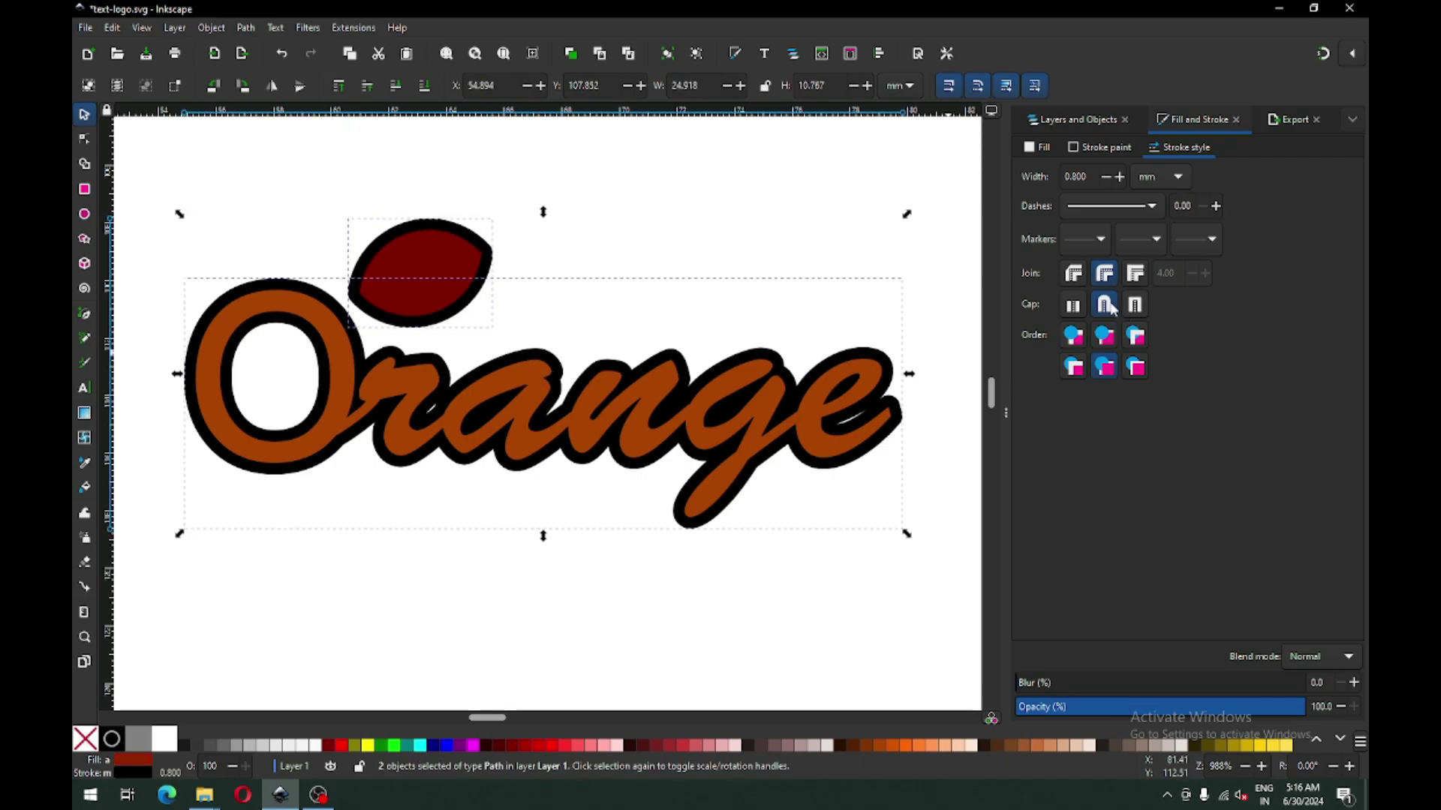
pyautogui.click(1108, 282)
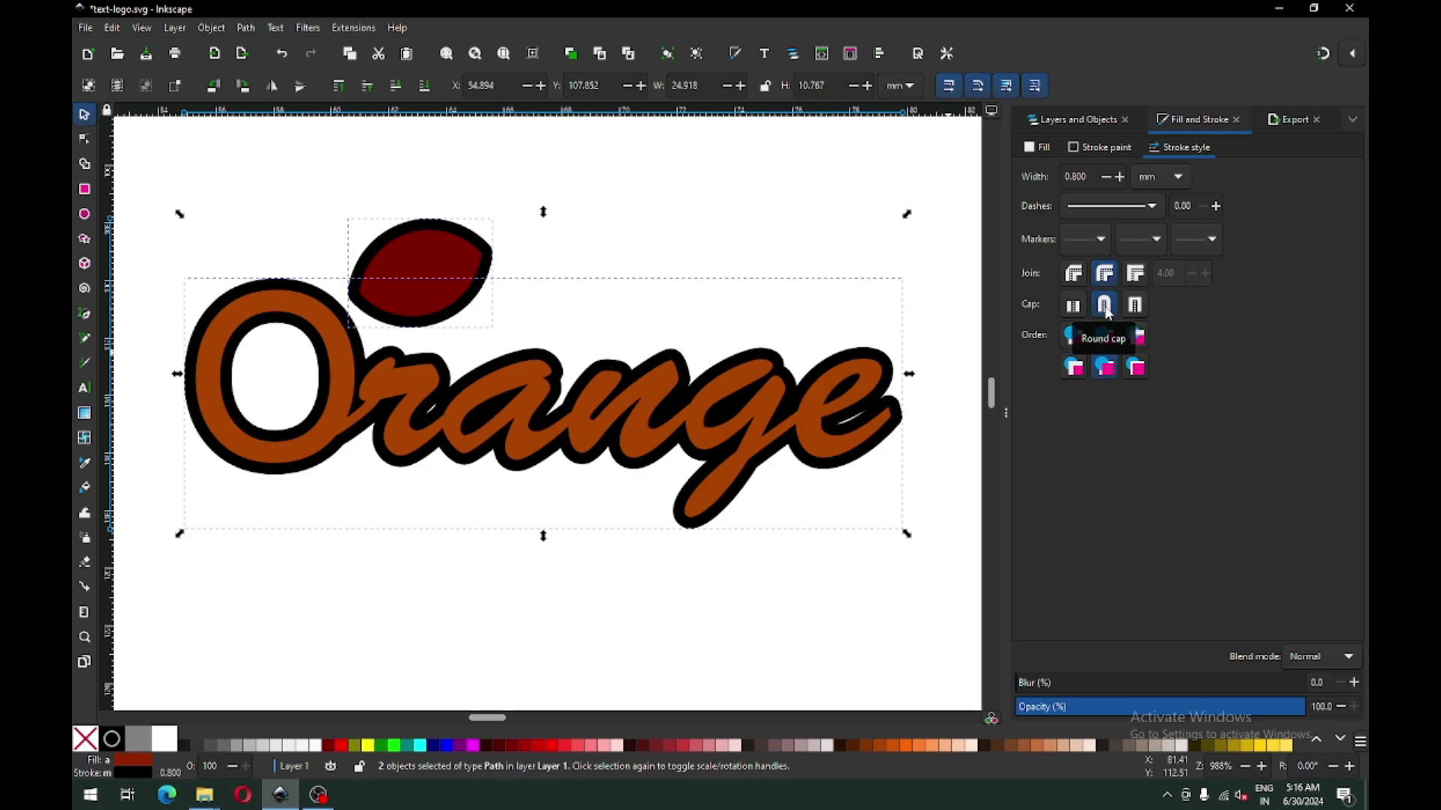
pyautogui.click(1108, 313)
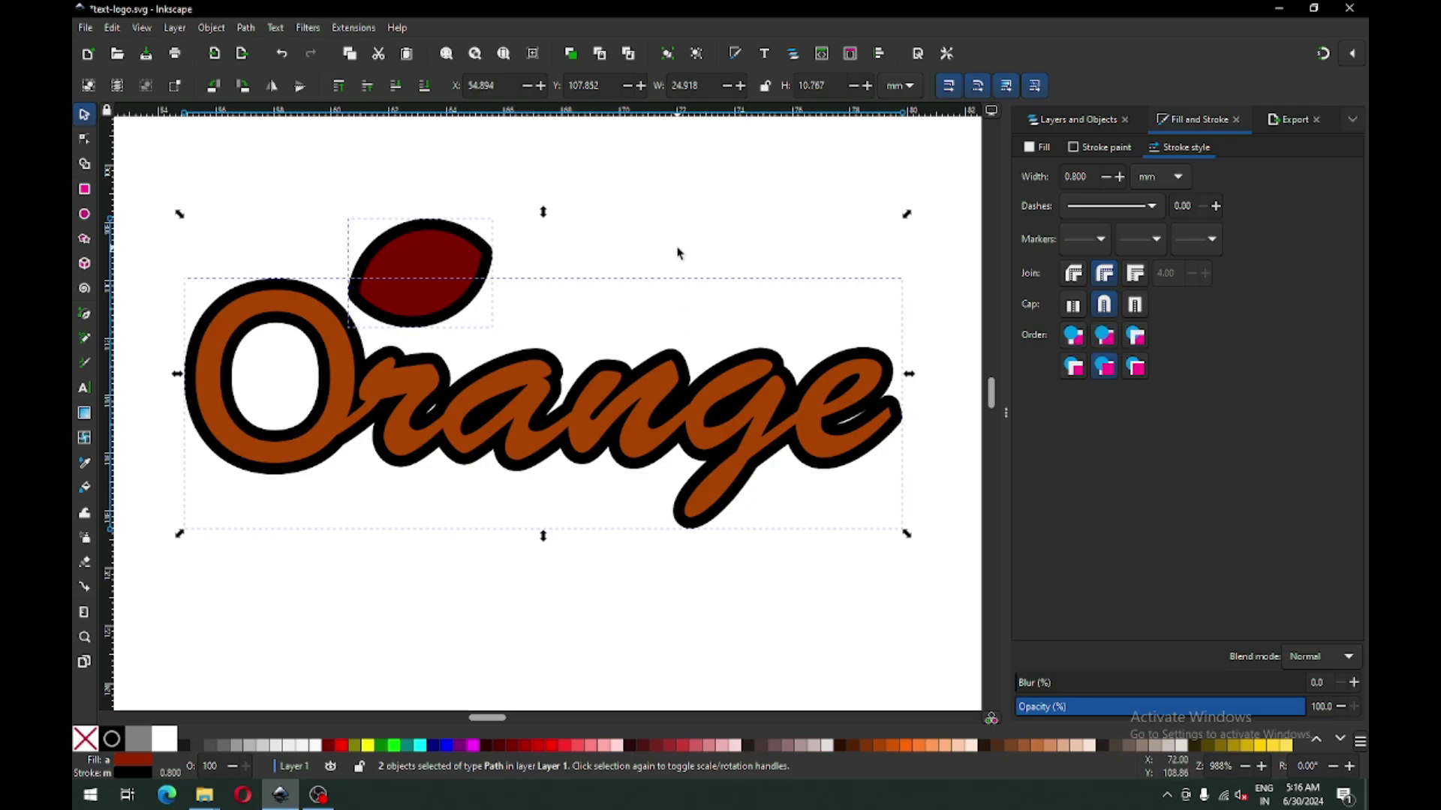
pyautogui.click(678, 253)
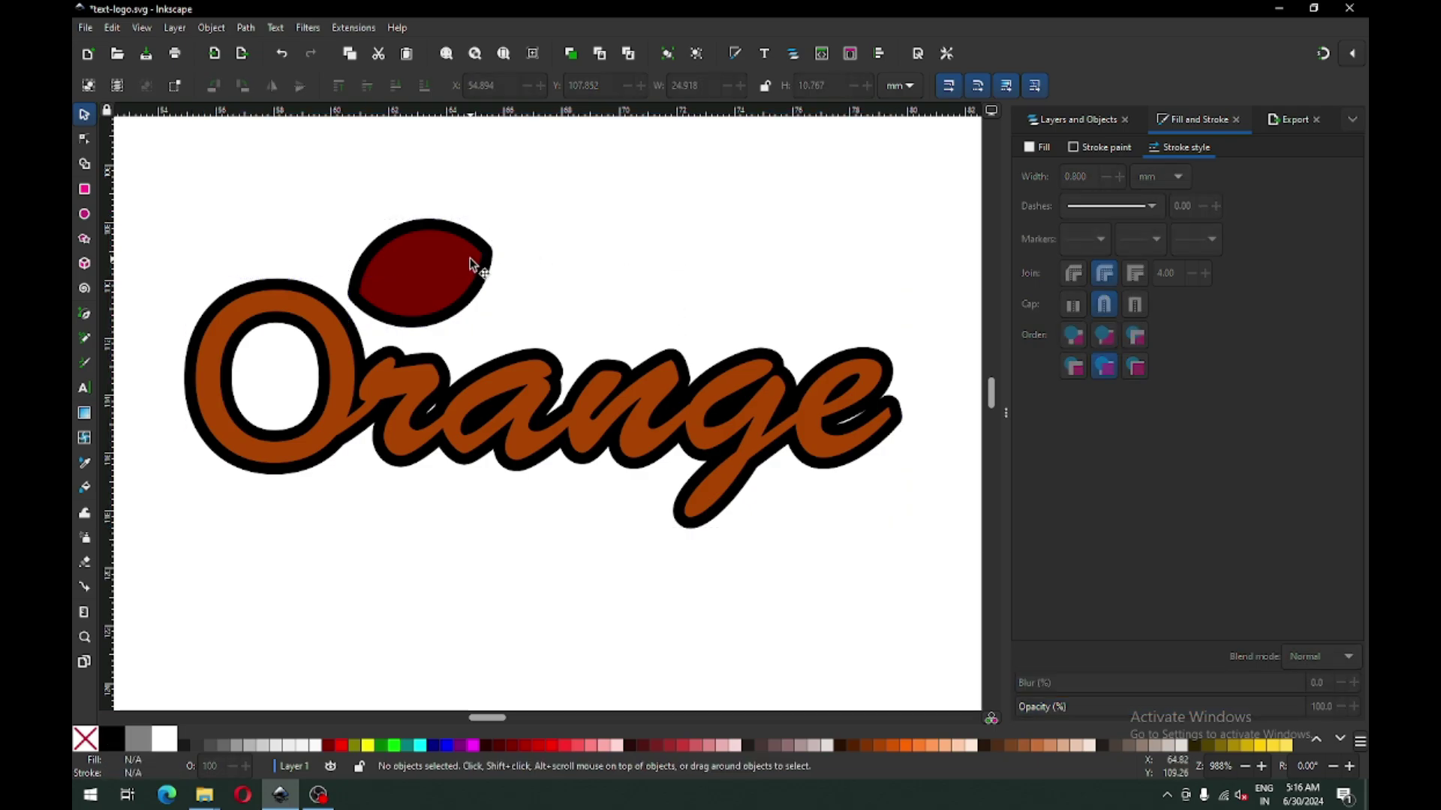
# Save the drawing, and convert the strokes of the leaf and the "Orange" lettering to paths
pyautogui.hotkey('ctrl', 's')
pyautogui.click(435, 261)
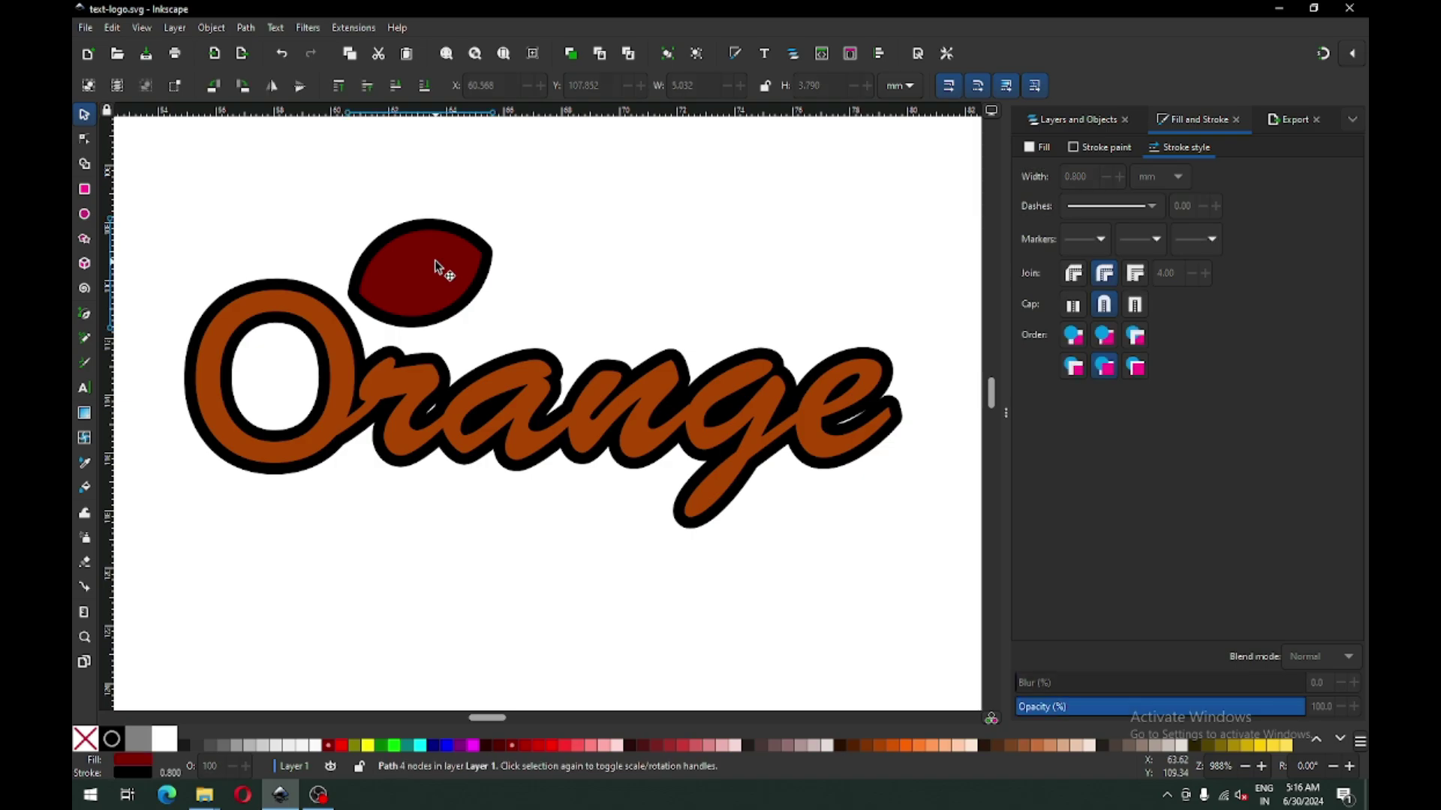
pyautogui.keyDown('shift'); pyautogui.click(412, 390); pyautogui.keyUp('shift')
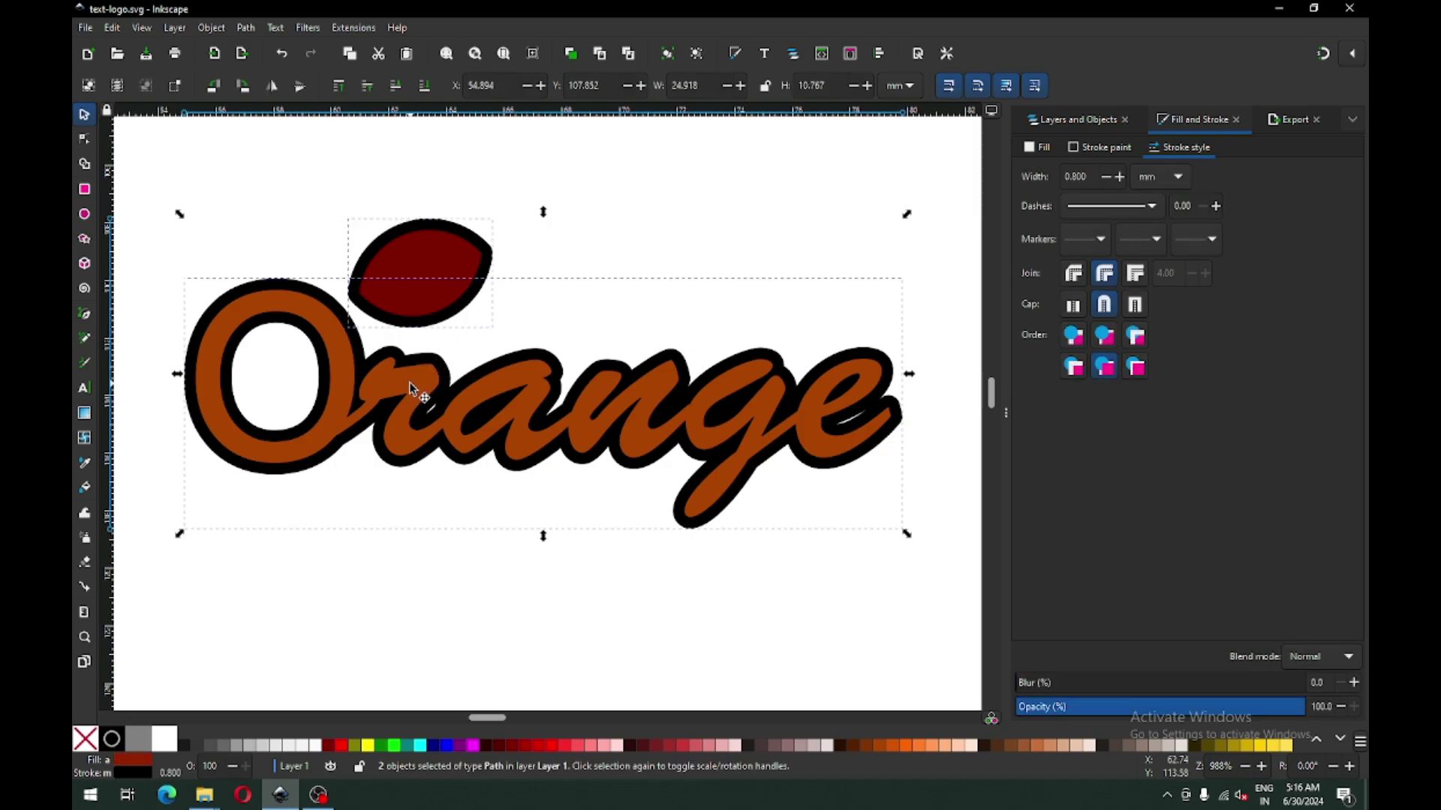
pyautogui.click(213, 28)
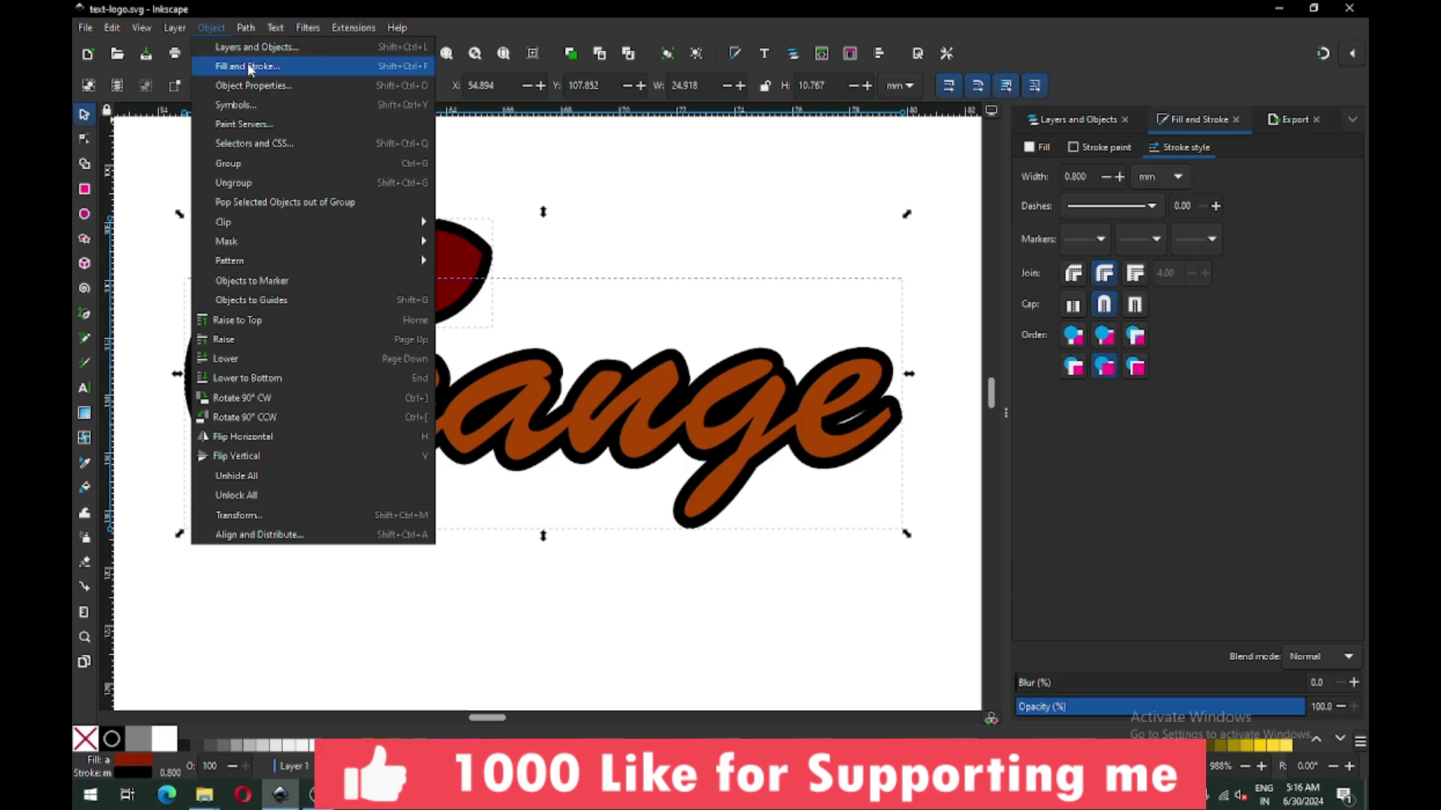
pyautogui.moveTo(247, 30)
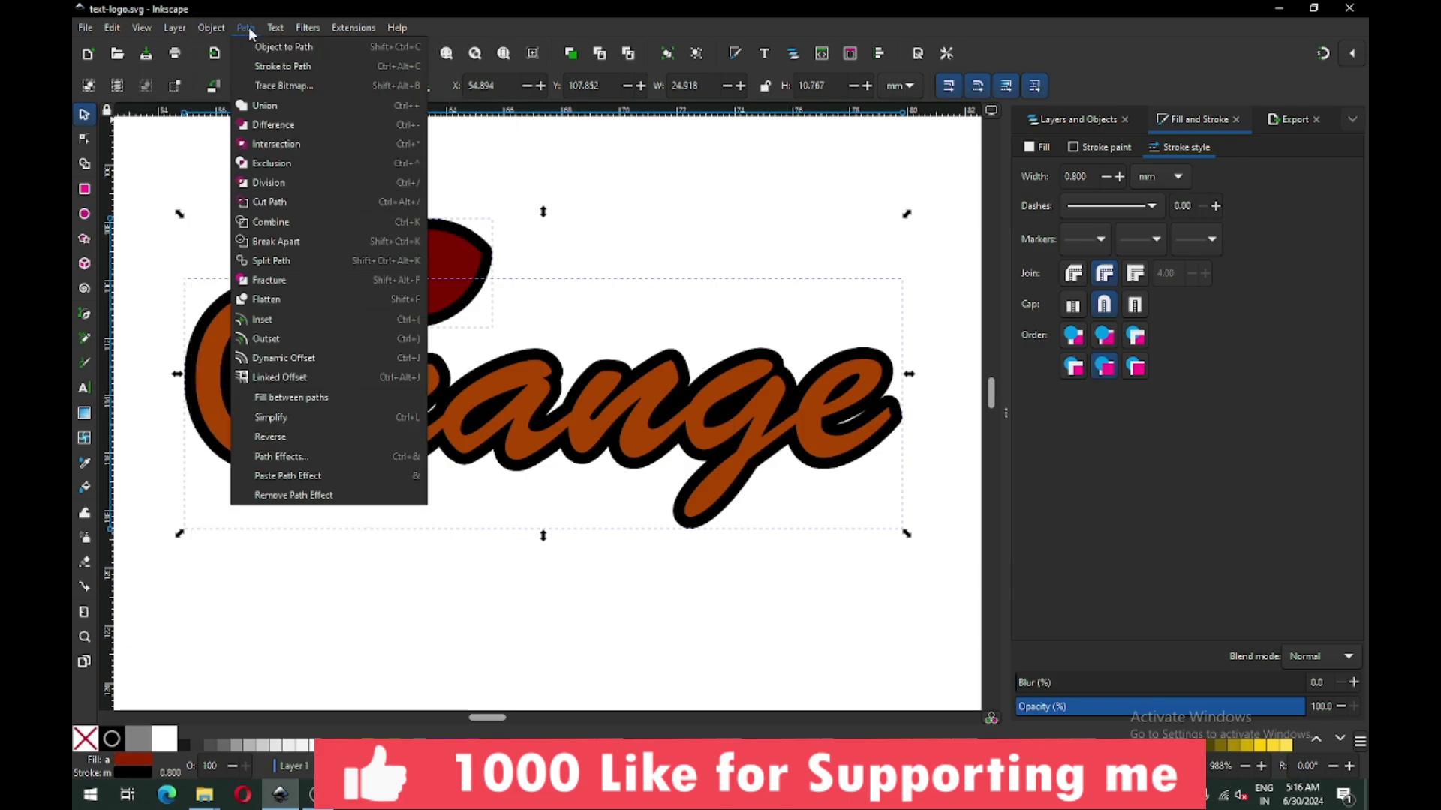
pyautogui.click(320, 67)
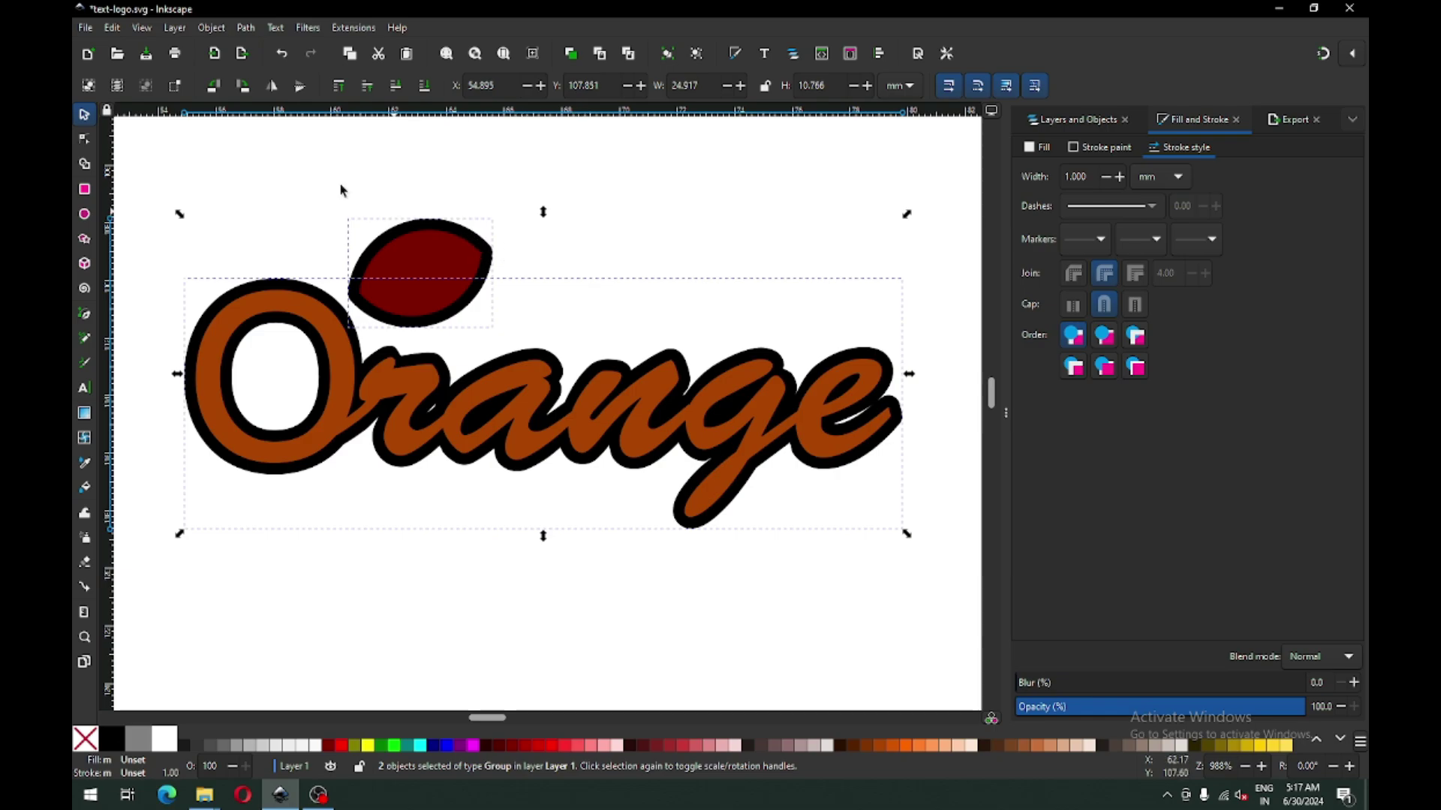
# Ungroup the converted leaf and lettering so their fills and outlines become separate paths
pyautogui.click(210, 28)
pyautogui.click(235, 184)
pyautogui.click(585, 227)
# Duplicate the leaf and lettering fill shapes, moving one set straight up above the outlined logo, and save the drawing
pyautogui.click(424, 287)
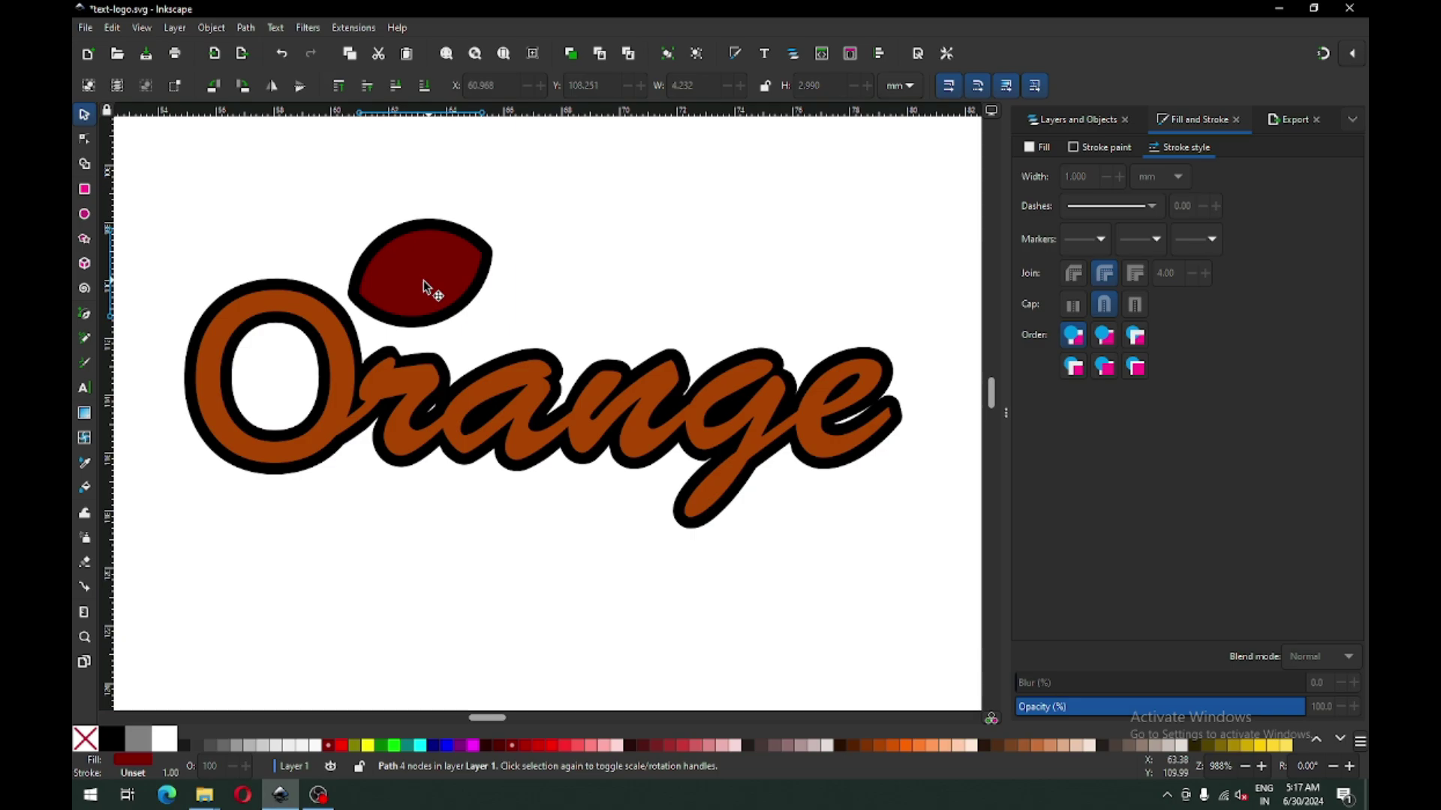
pyautogui.keyDown('shift'); pyautogui.click(339, 363); pyautogui.keyUp('shift')
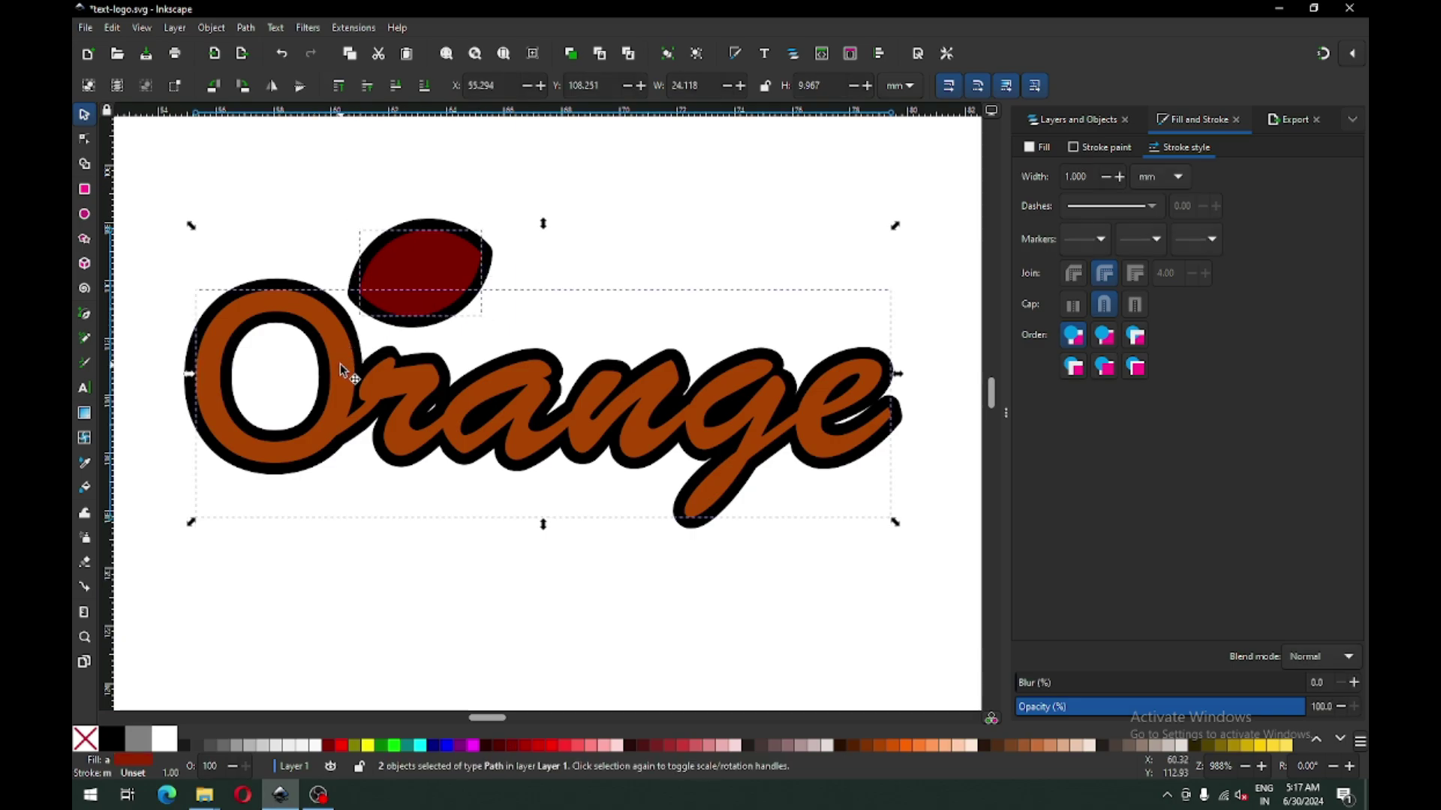
pyautogui.rightClick(340, 384)
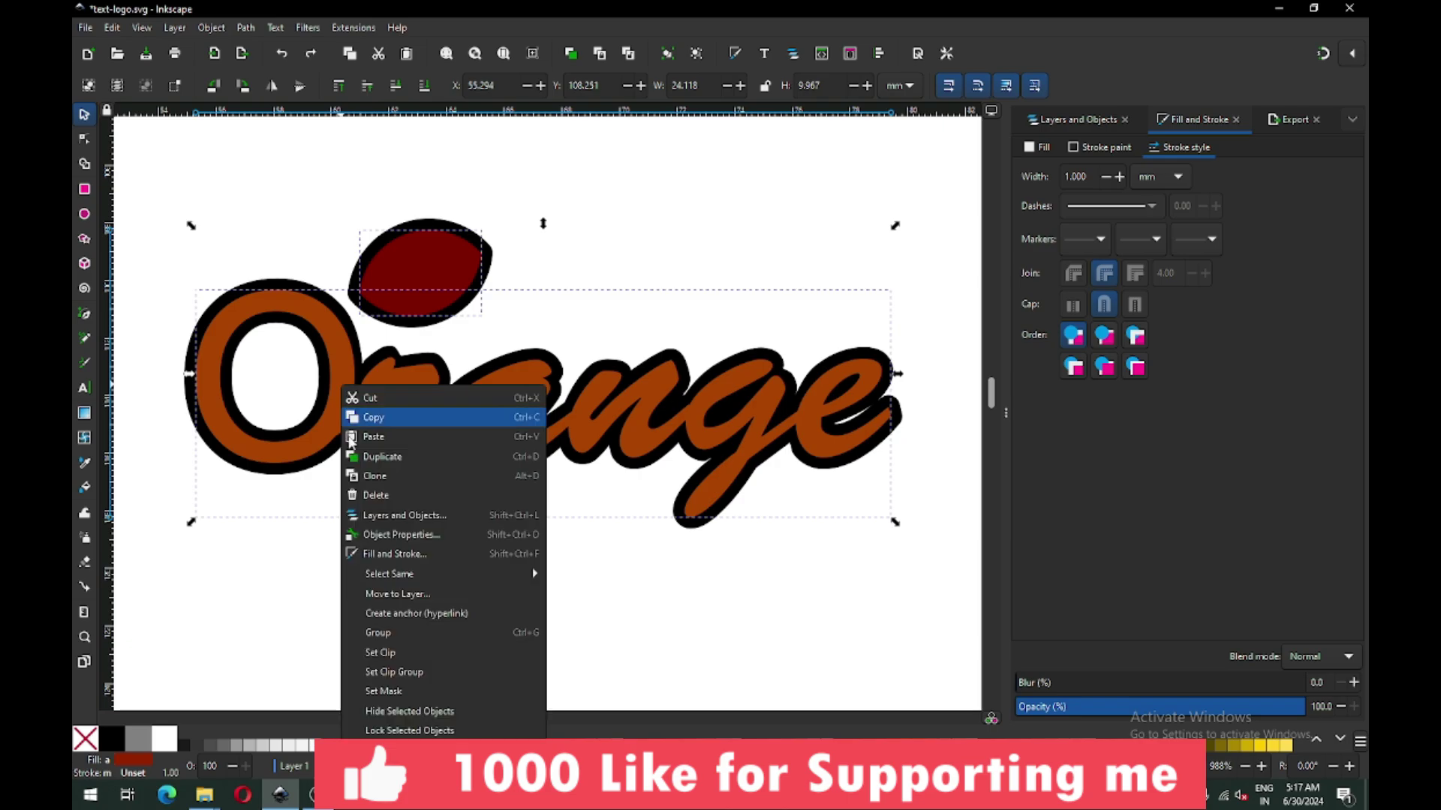
pyautogui.click(375, 454)
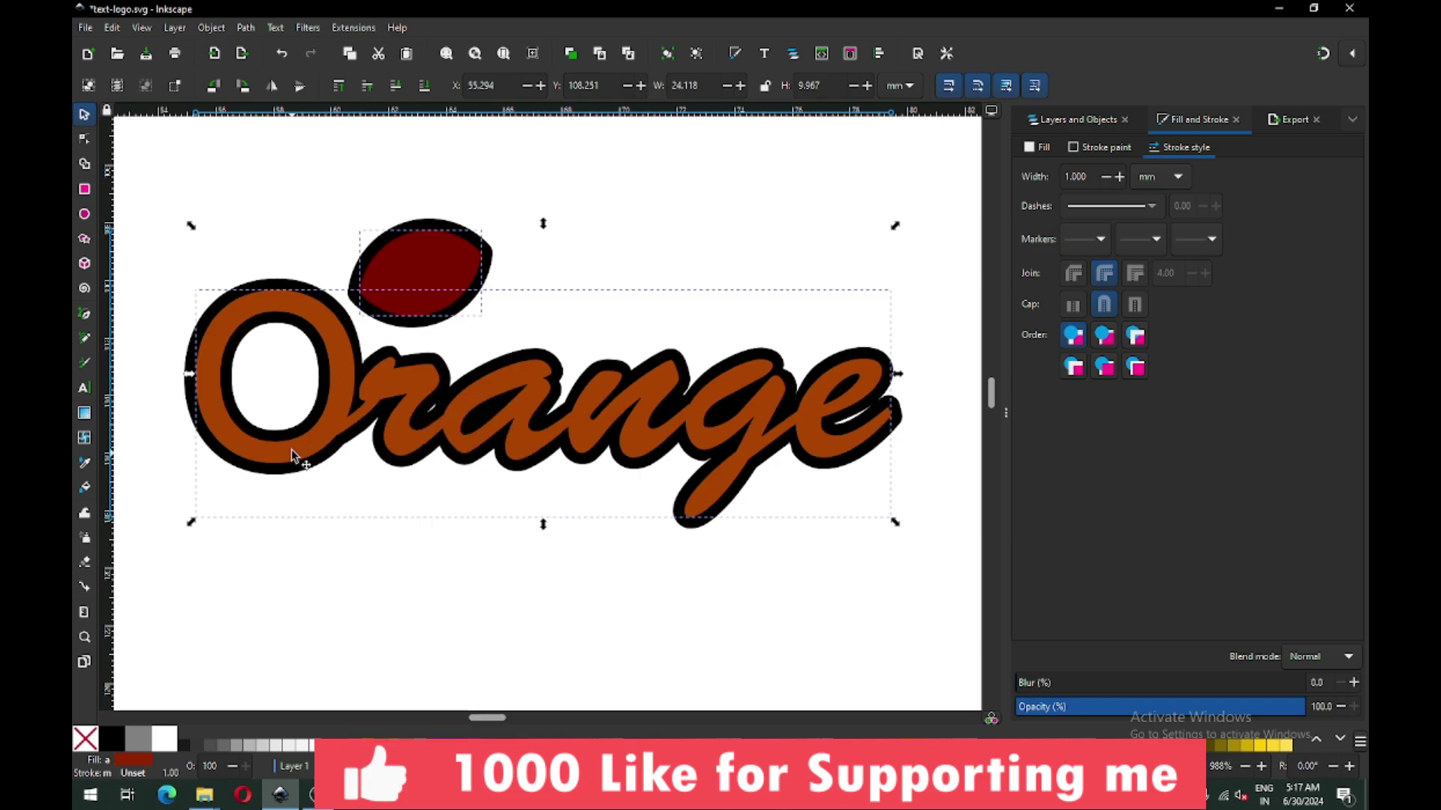
pyautogui.moveTo(296, 457); pyautogui.dragTo(341, 194)
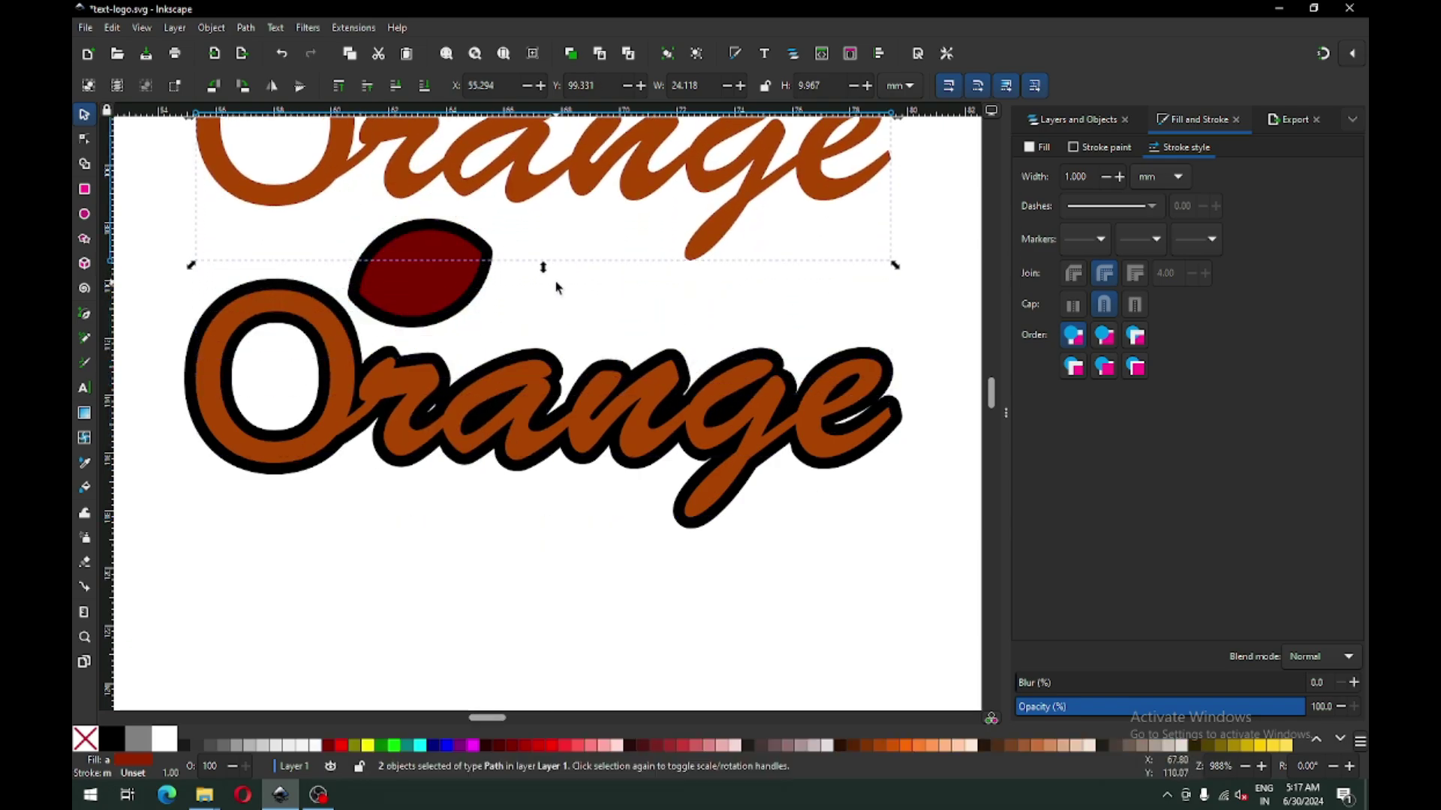
pyautogui.click(573, 291)
pyautogui.hotkey('ctrl', 's')
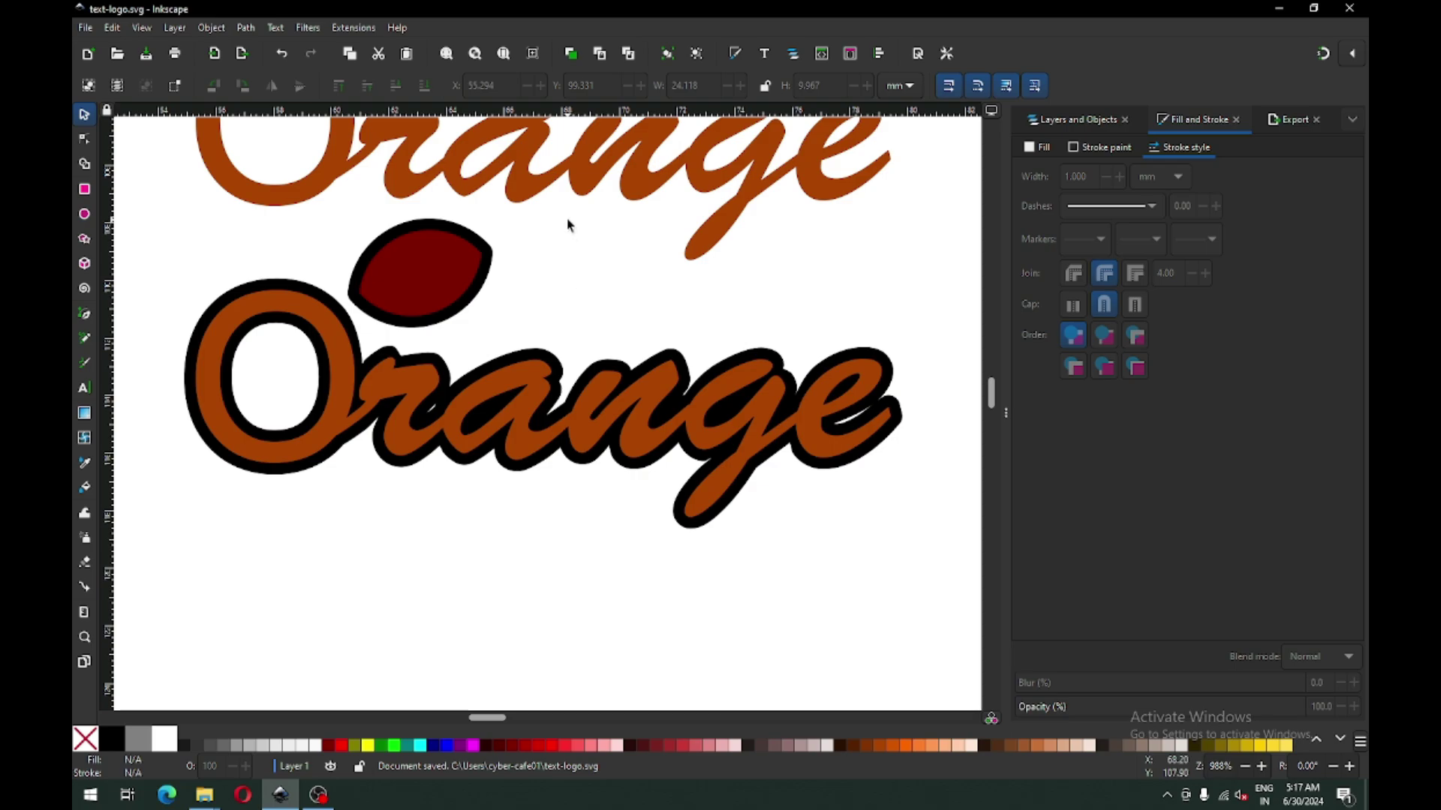
# Merge the lower leaf's fill and outline into one shape with Union
pyautogui.moveTo(567, 214); pyautogui.dragTo(330, 331)
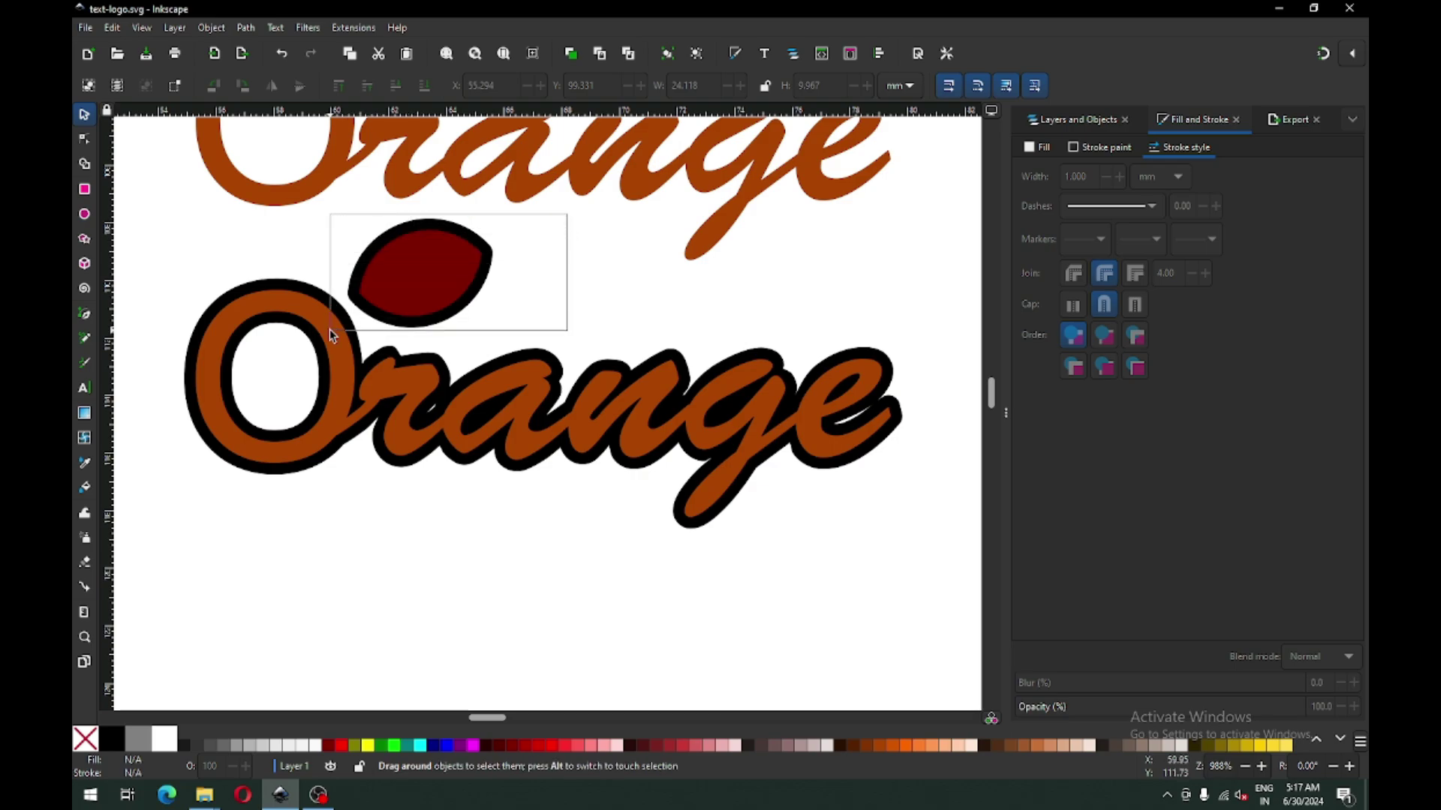
pyautogui.moveTo(330, 330); pyautogui.dragTo(331, 331)
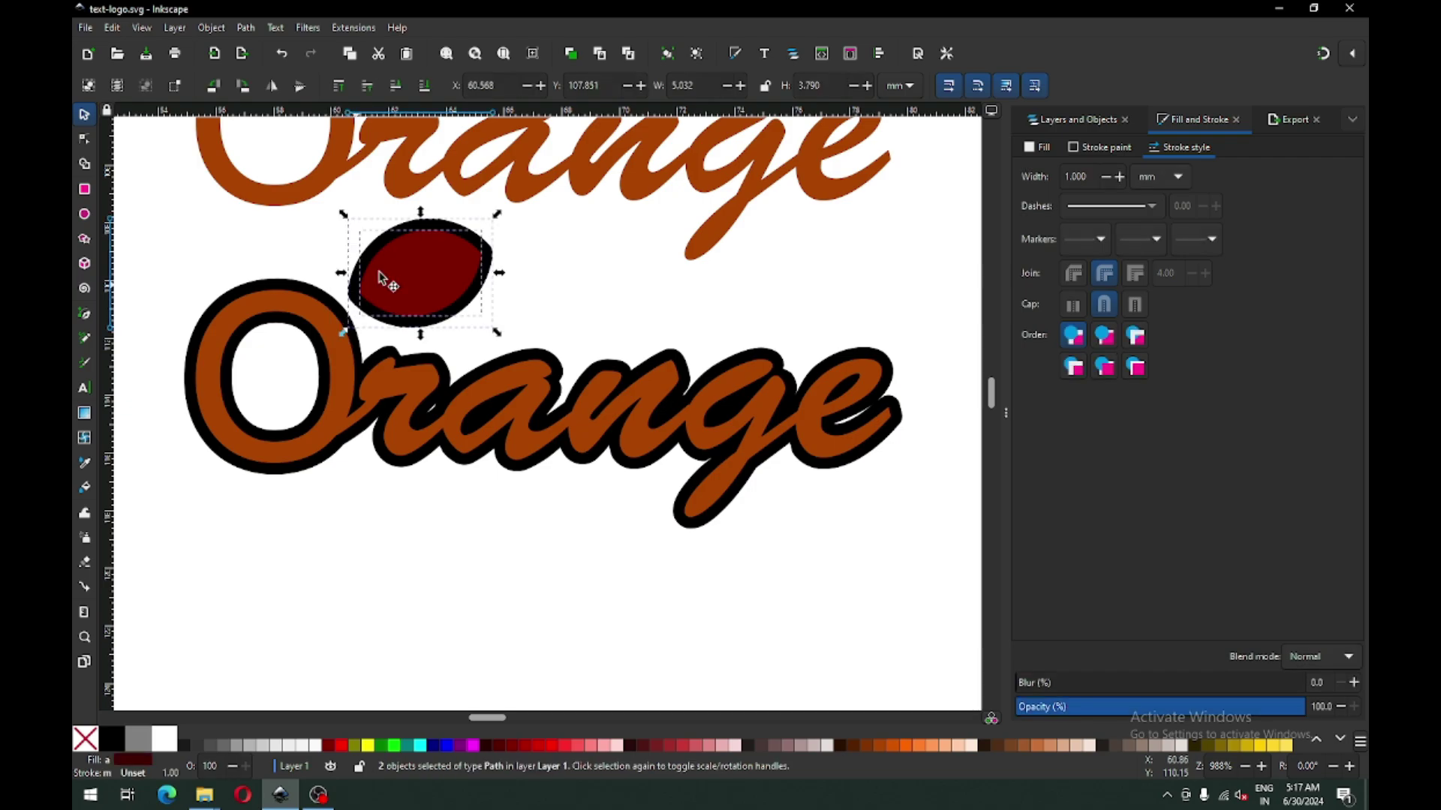
pyautogui.click(212, 27)
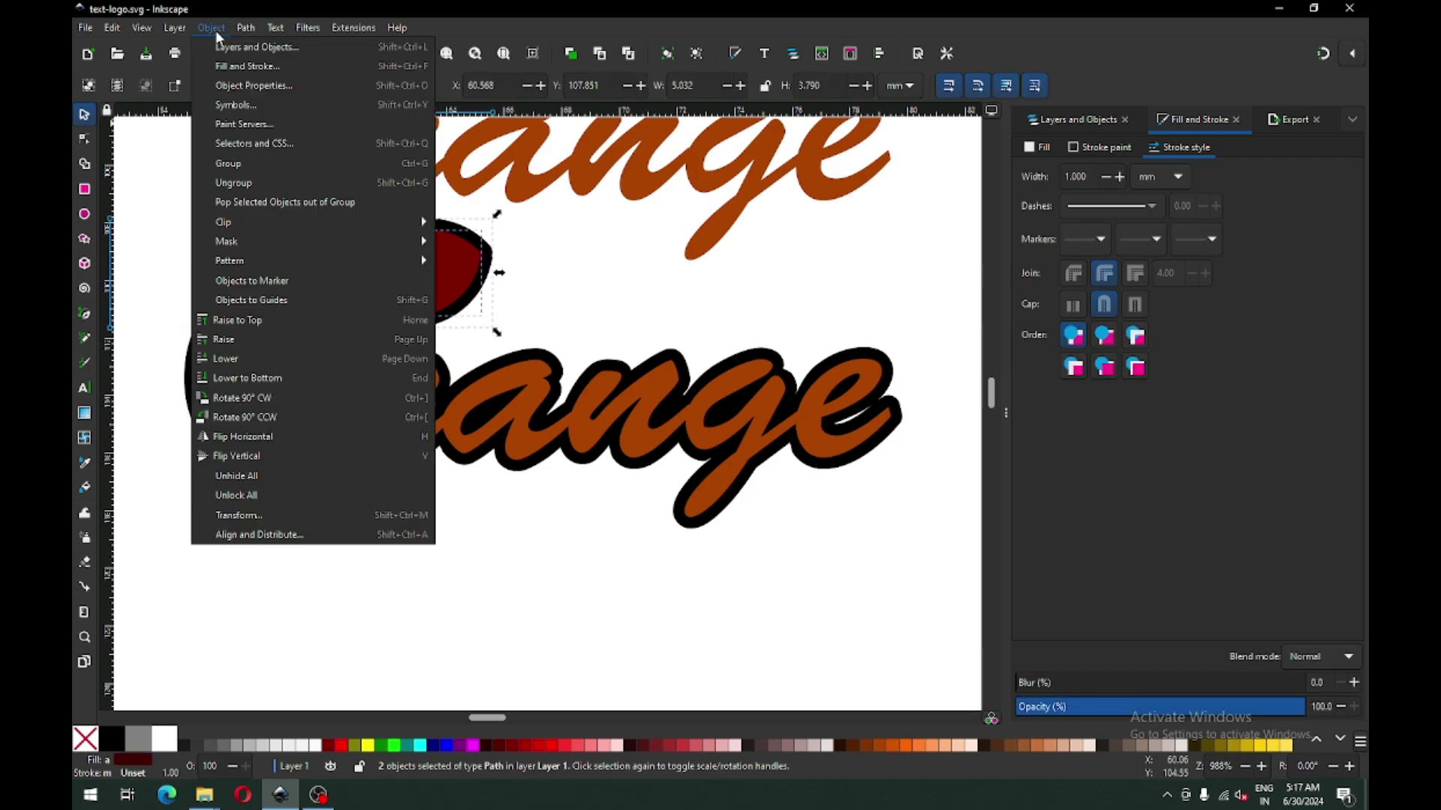
pyautogui.moveTo(250, 28)
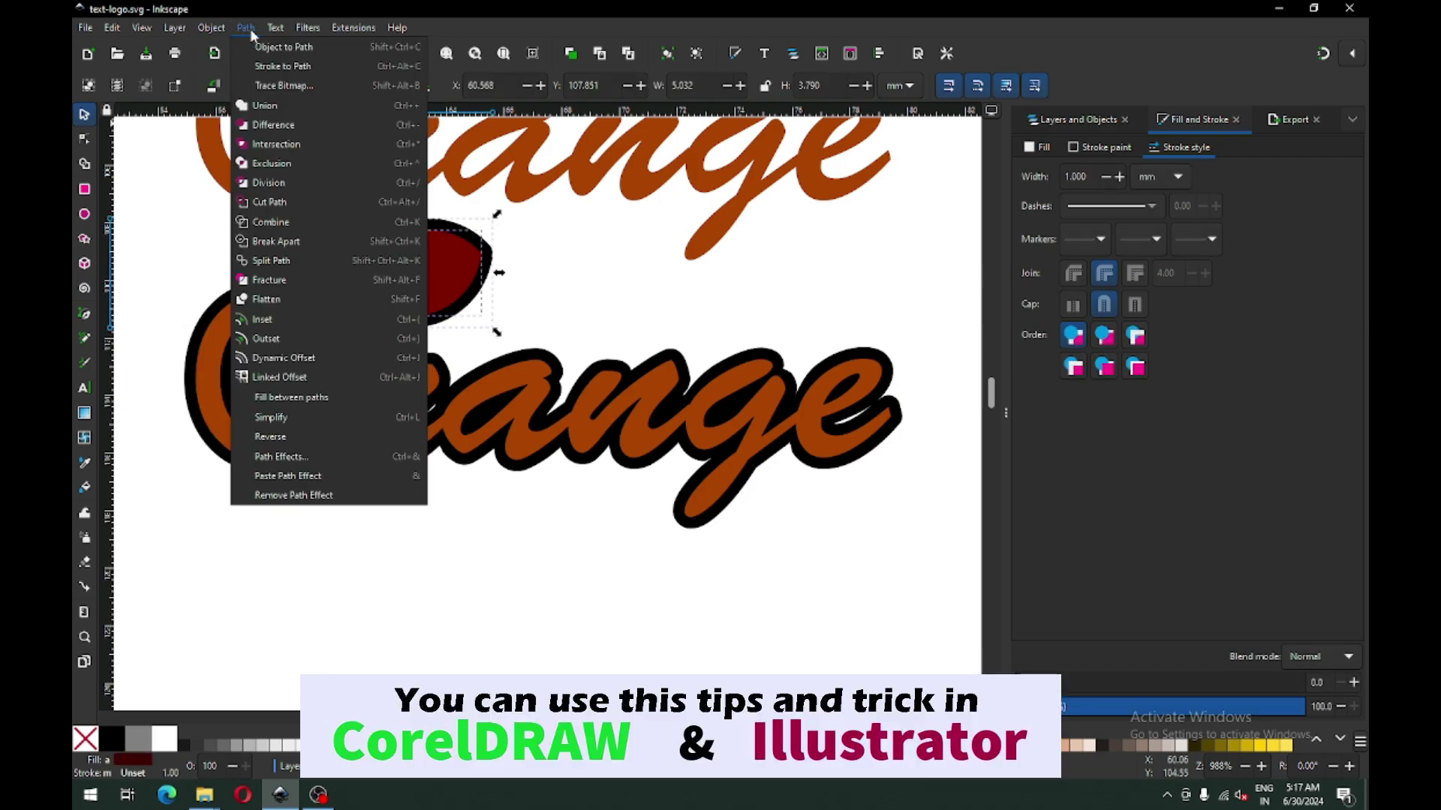
pyautogui.click(255, 123)
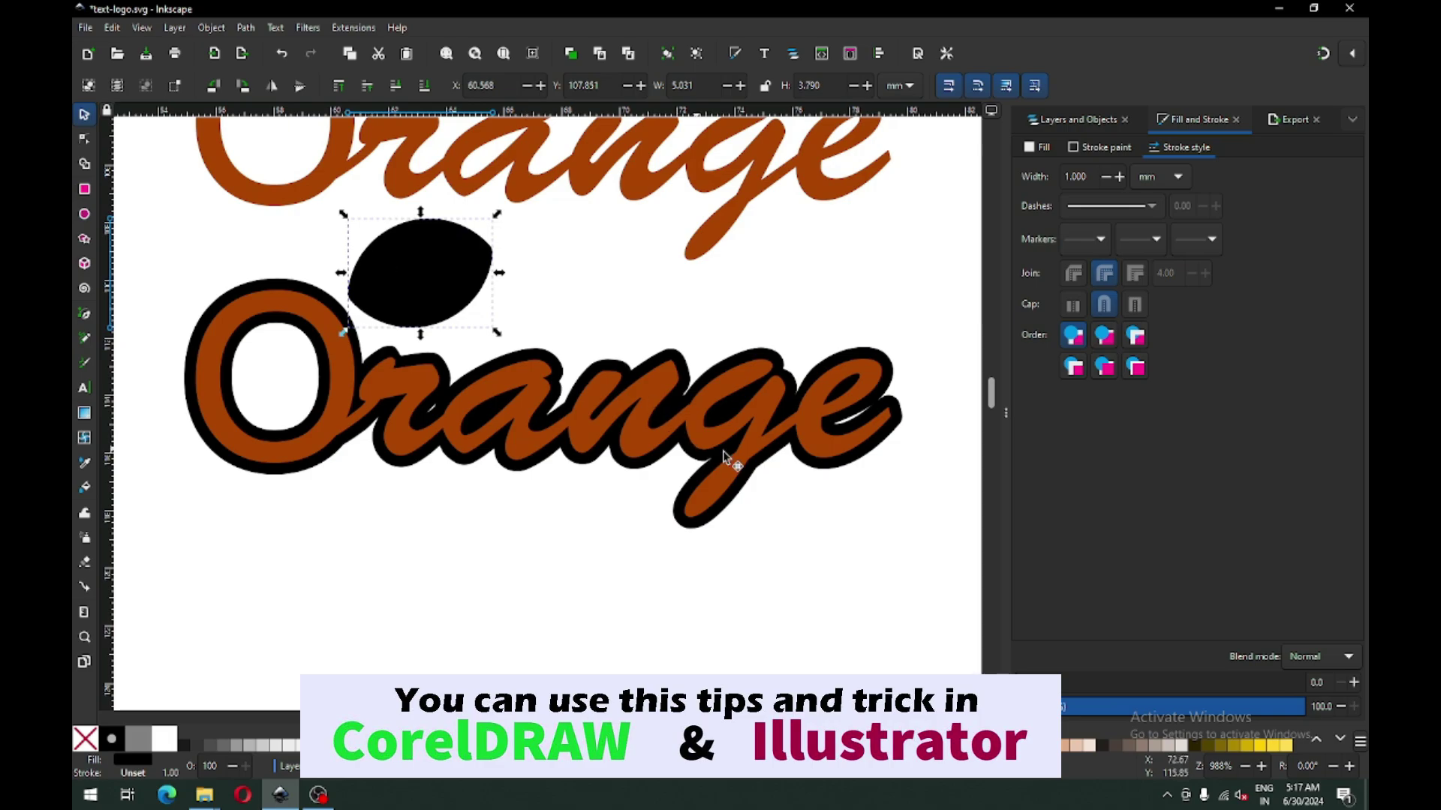
# Merge the lower lettering's fill and outline into one shape with Union, and save the drawing
pyautogui.moveTo(948, 588); pyautogui.dragTo(164, 272)
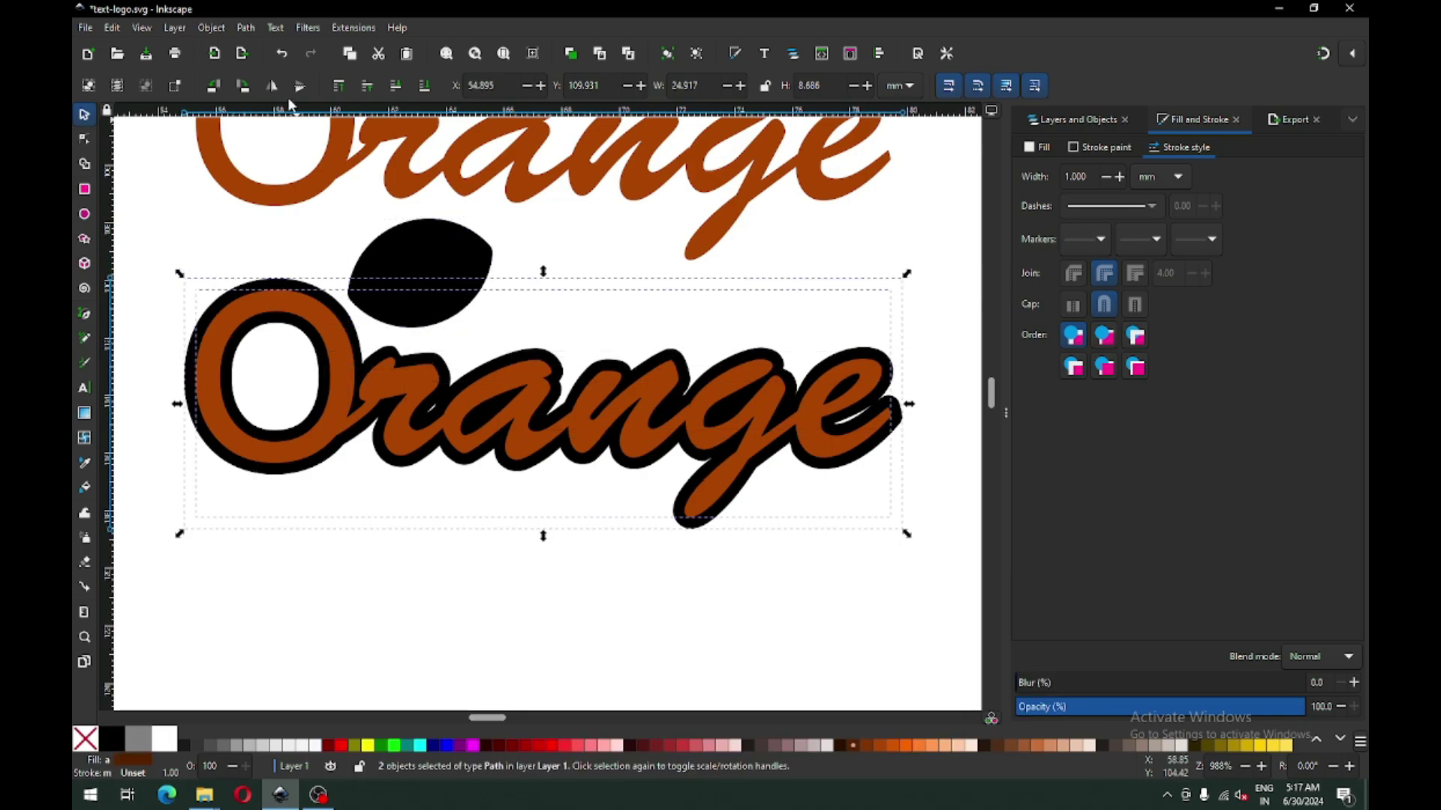
pyautogui.click(249, 27)
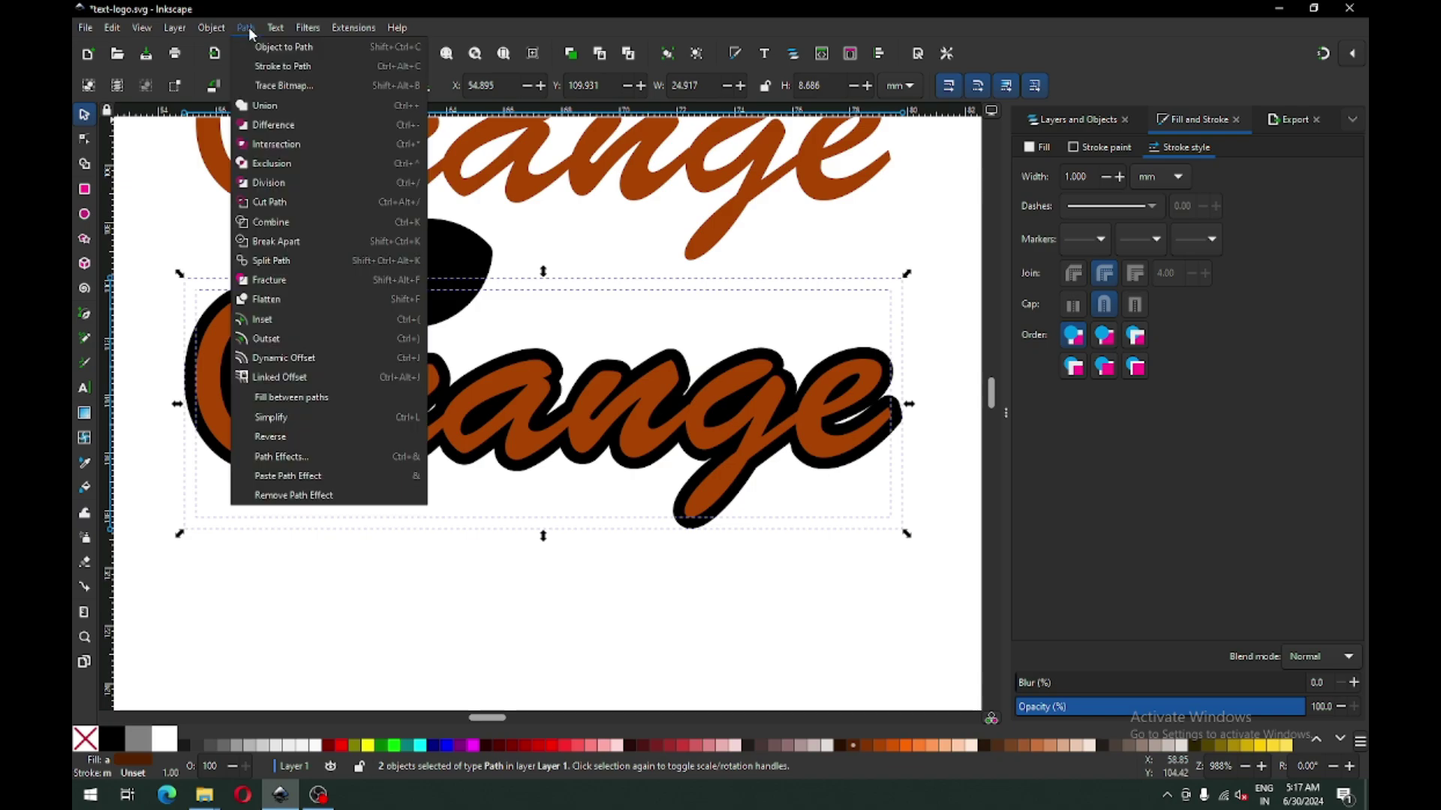
pyautogui.click(257, 112)
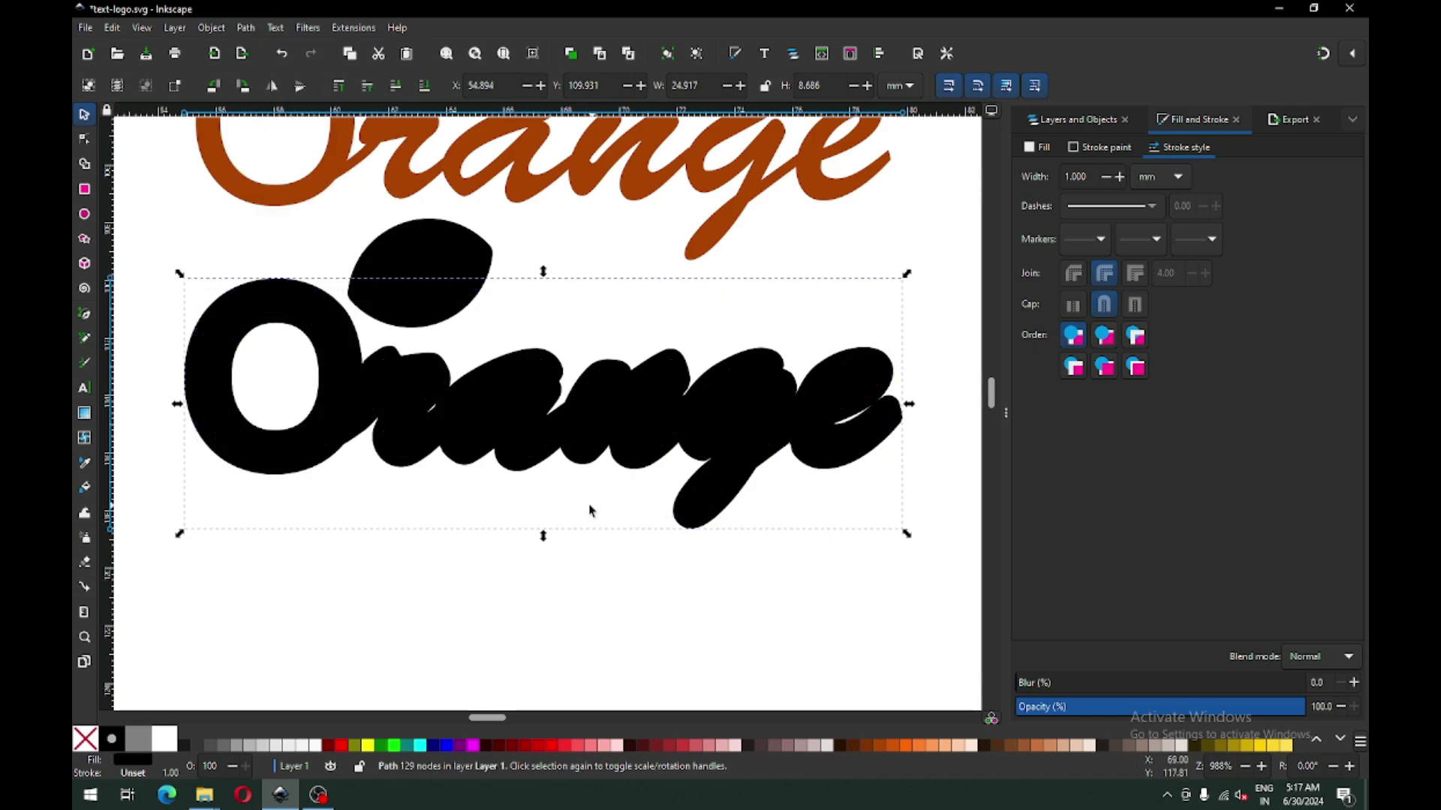
pyautogui.click(791, 572)
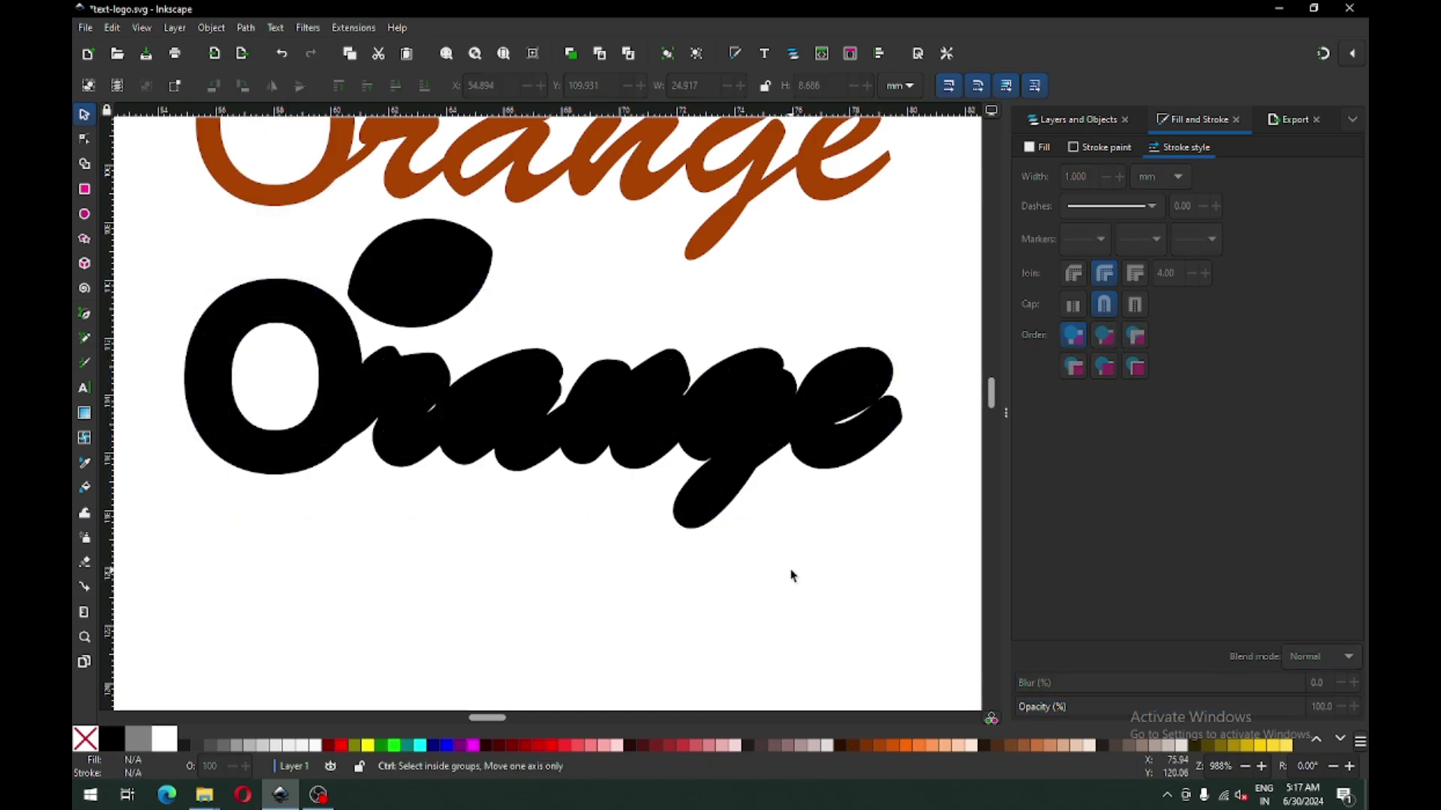
pyautogui.hotkey('ctrl', 's')
pyautogui.hotkey('ctrl', 's')
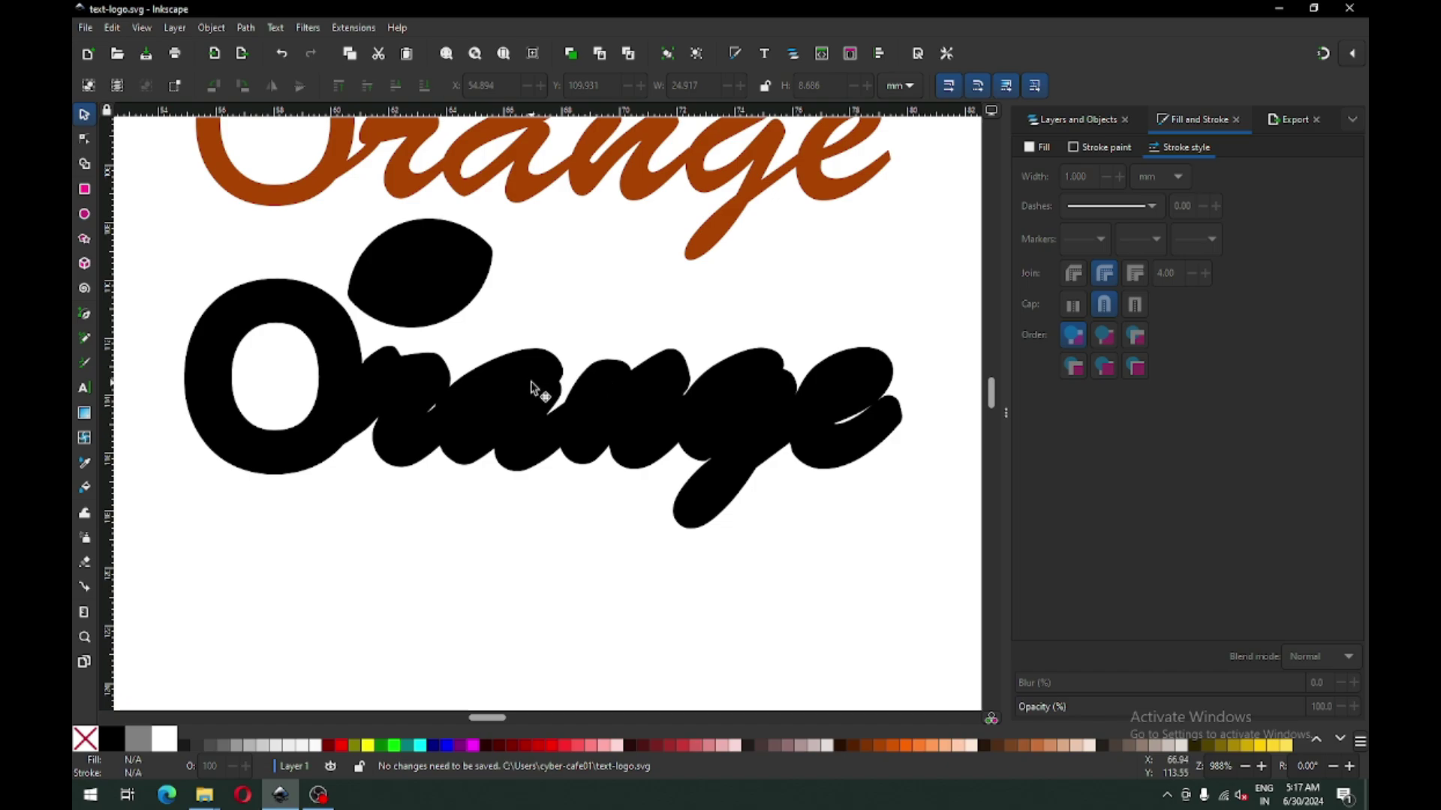
# Open the Long Shadow extension for the merged black leaf and lettering, with live preview turned on
pyautogui.click(434, 301)
pyautogui.keyDown('shift'); pyautogui.click(418, 408); pyautogui.keyUp('shift')
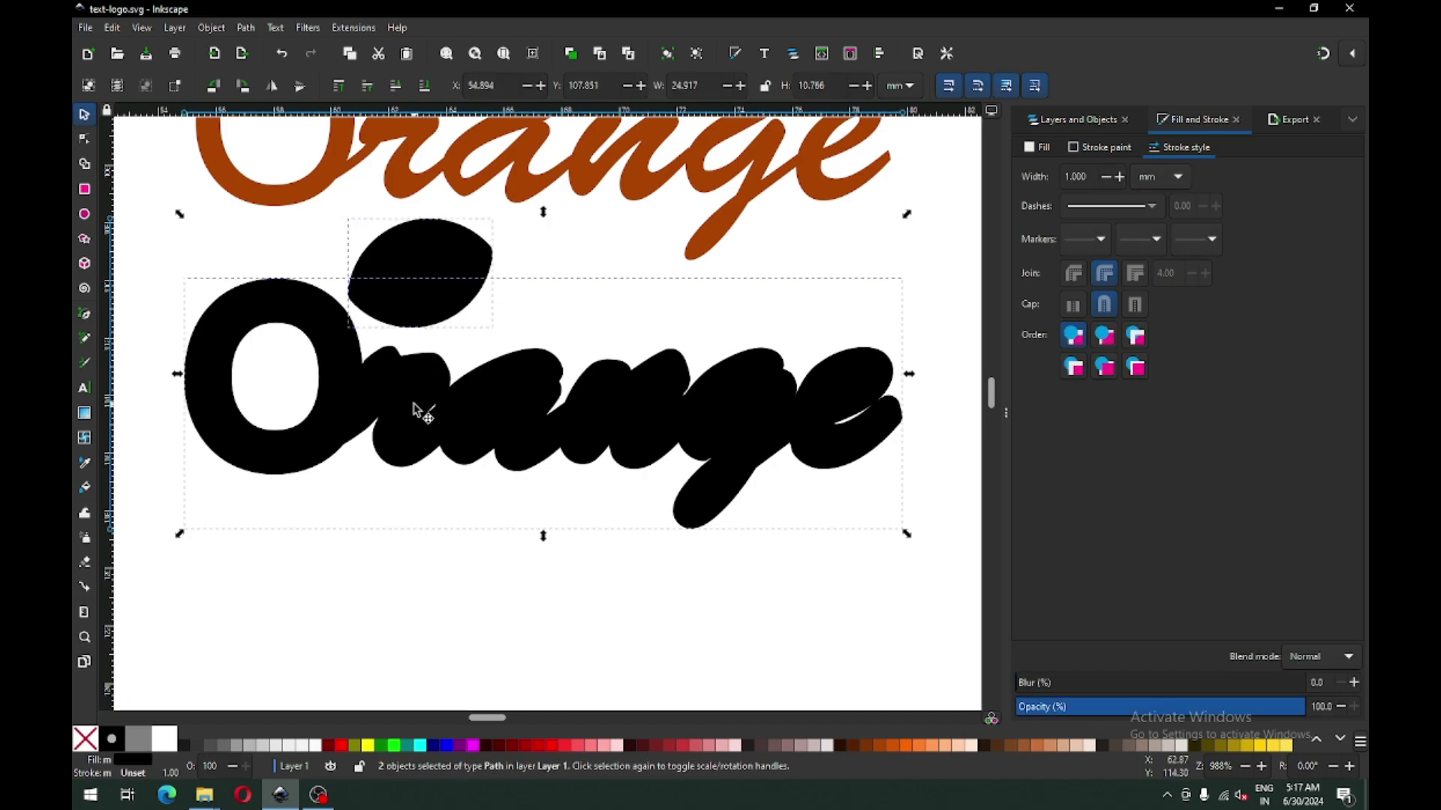
pyautogui.click(353, 27)
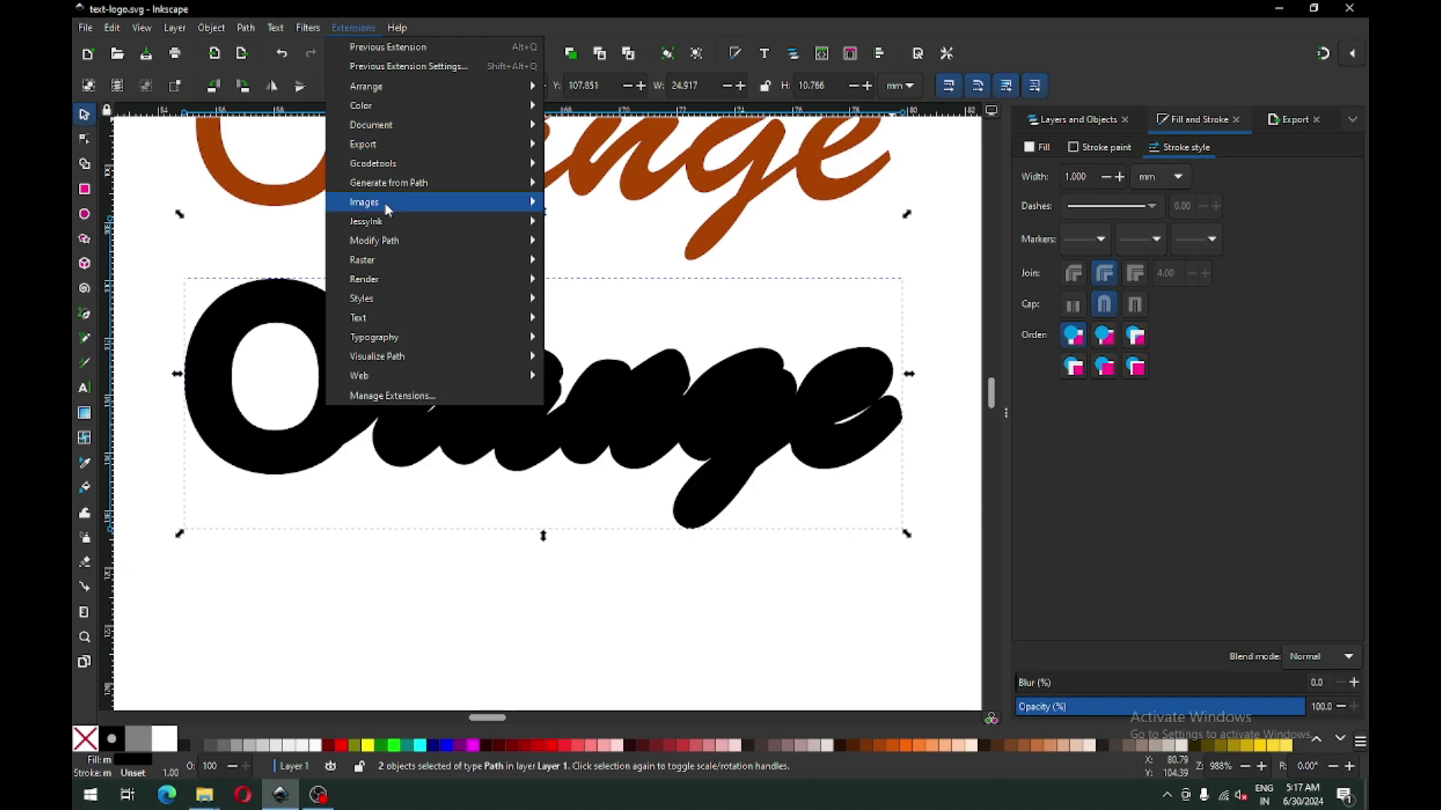
pyautogui.moveTo(411, 187)
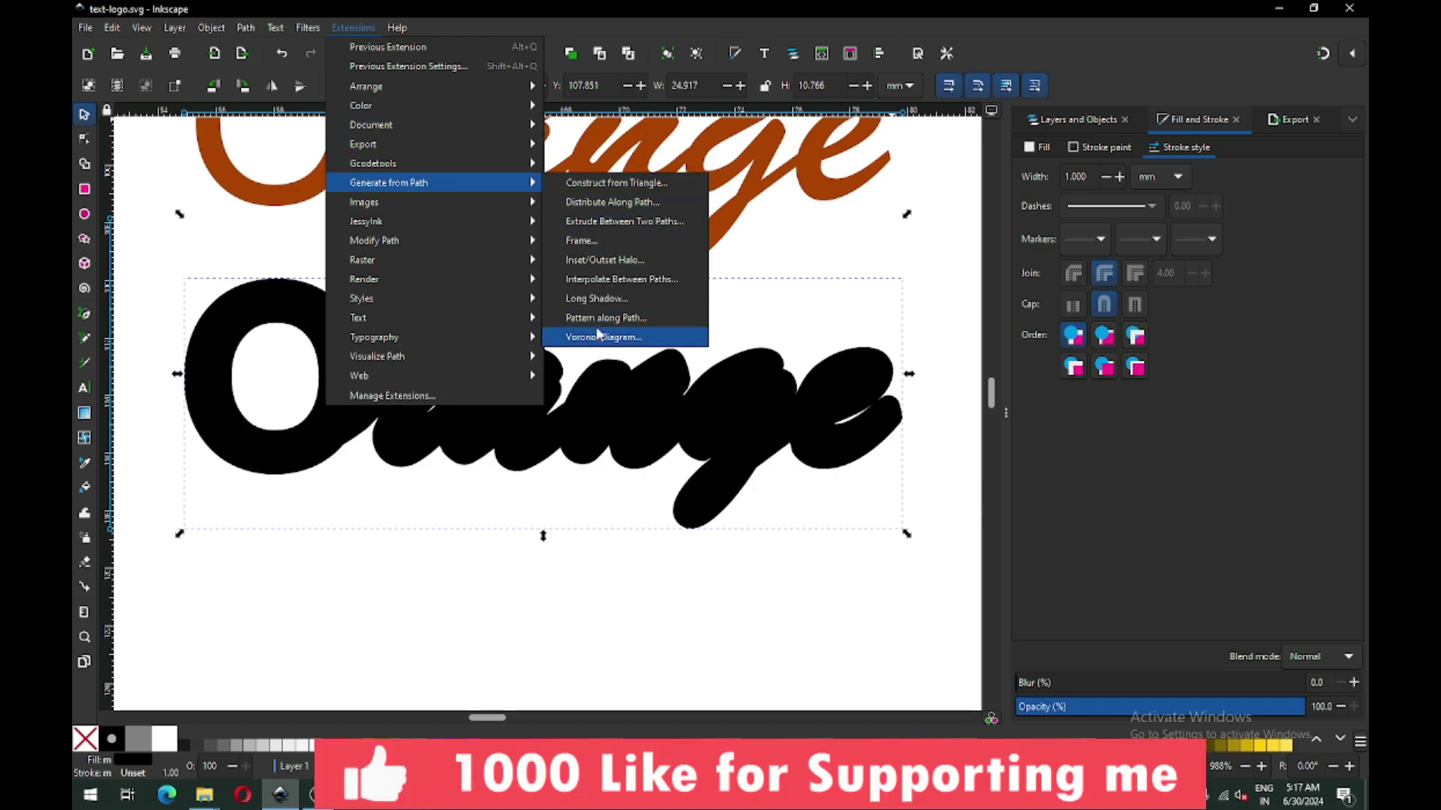
pyautogui.click(597, 298)
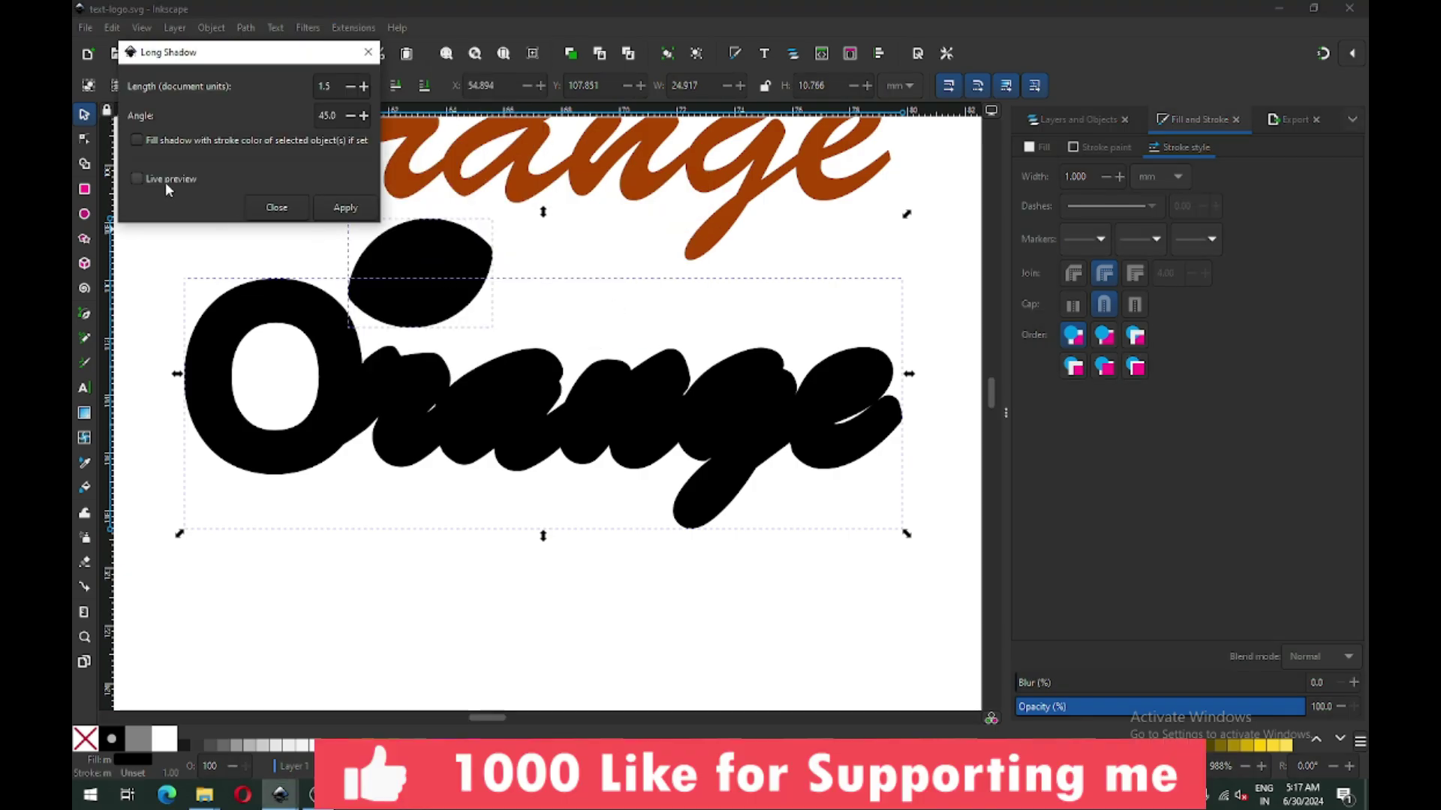
pyautogui.click(164, 178)
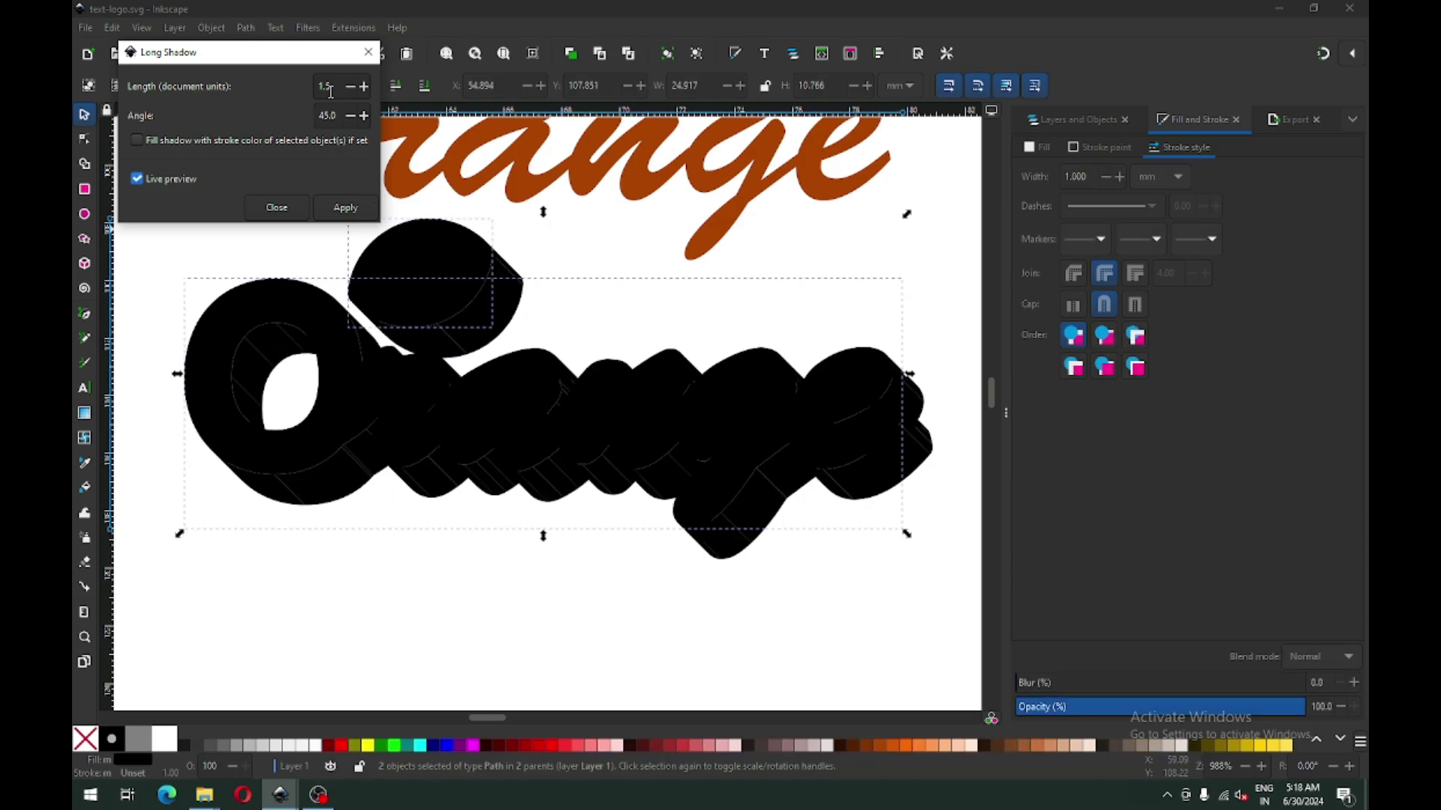
# Try a long shadow length of 1.0
pyautogui.moveTo(331, 90); pyautogui.dragTo(288, 92)
pyautogui.write('1')
pyautogui.click(345, 114)
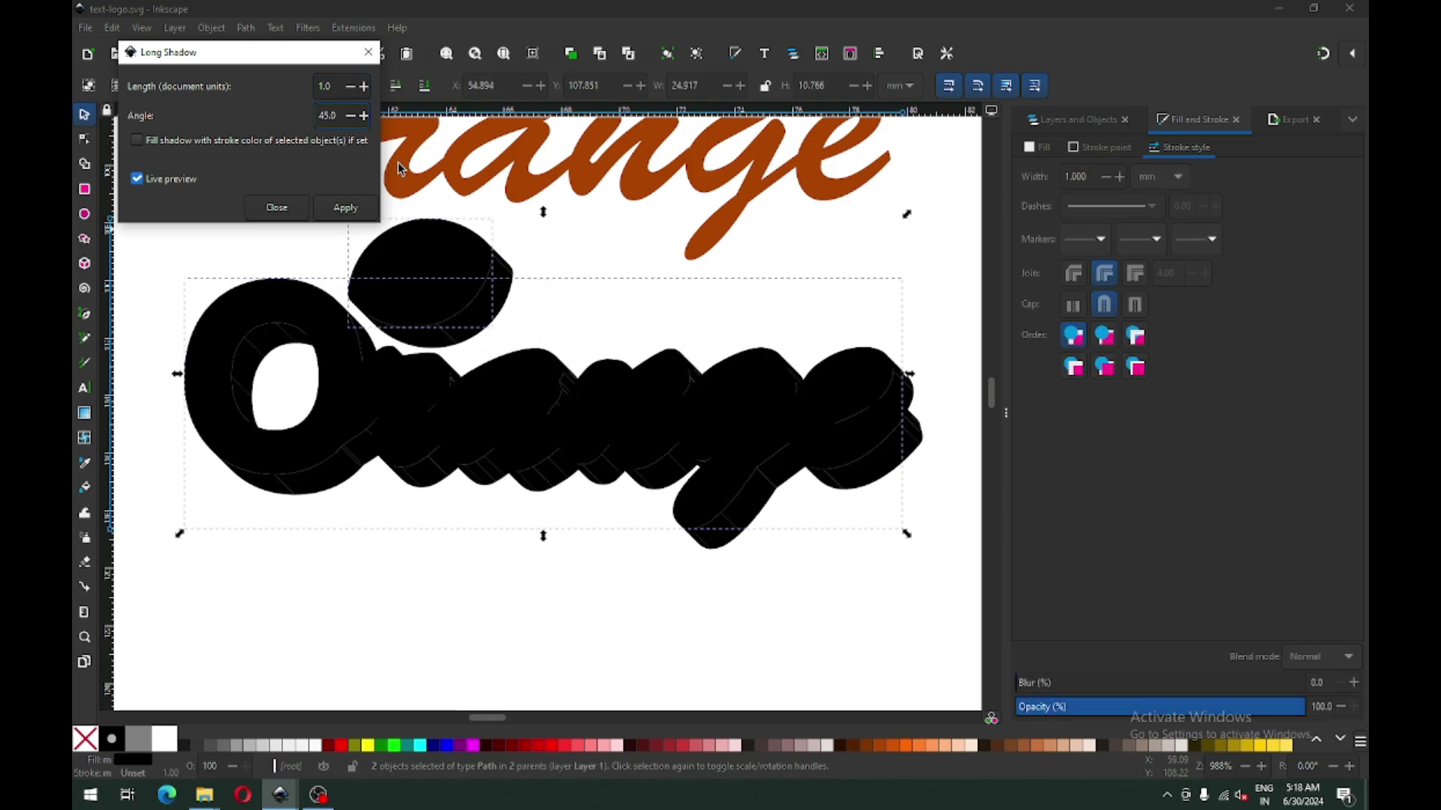
# Apply the long shadow to the black leaf and lettering with a length of 0.8, and save the drawing
pyautogui.doubleClick(334, 87)
pyautogui.click(336, 118)
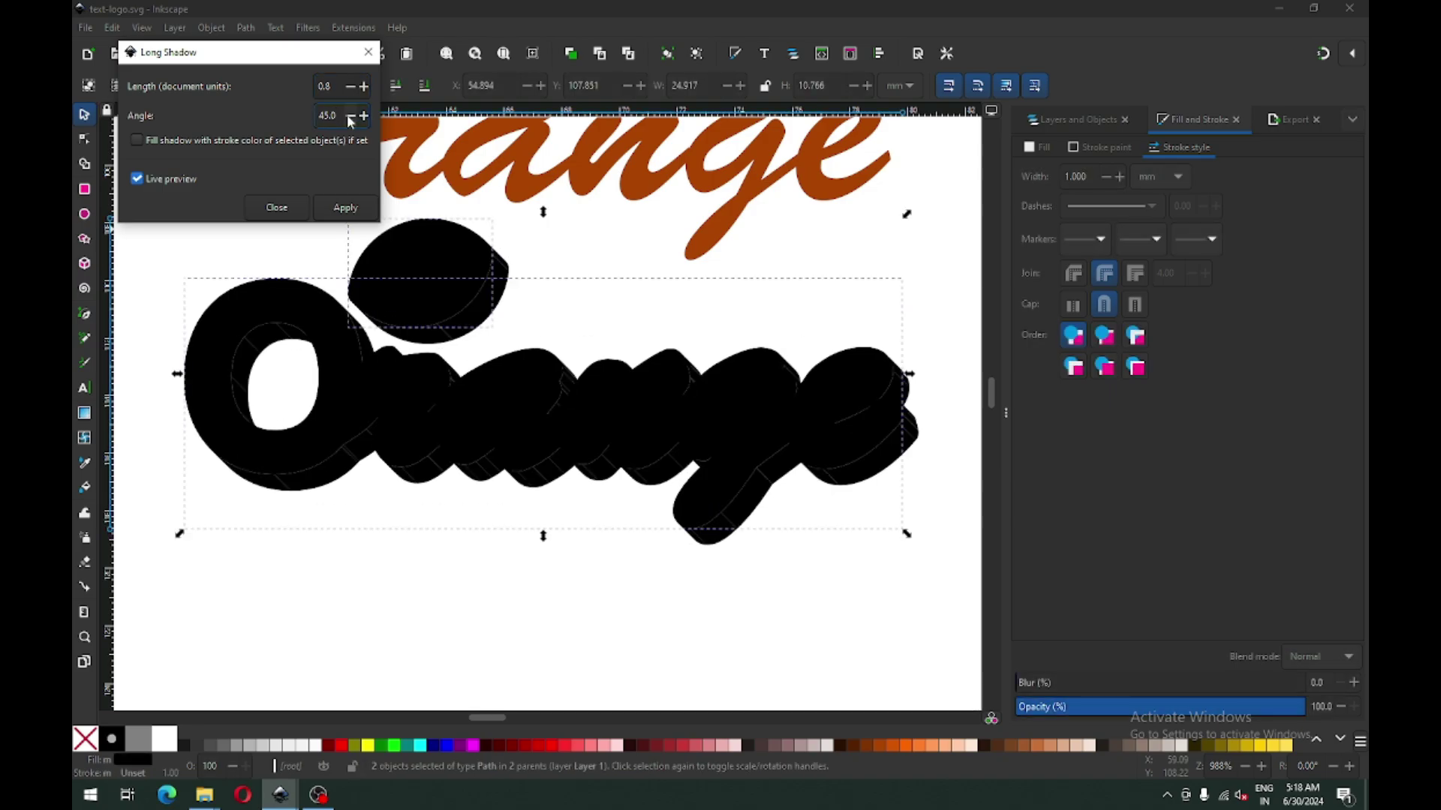
pyautogui.click(345, 210)
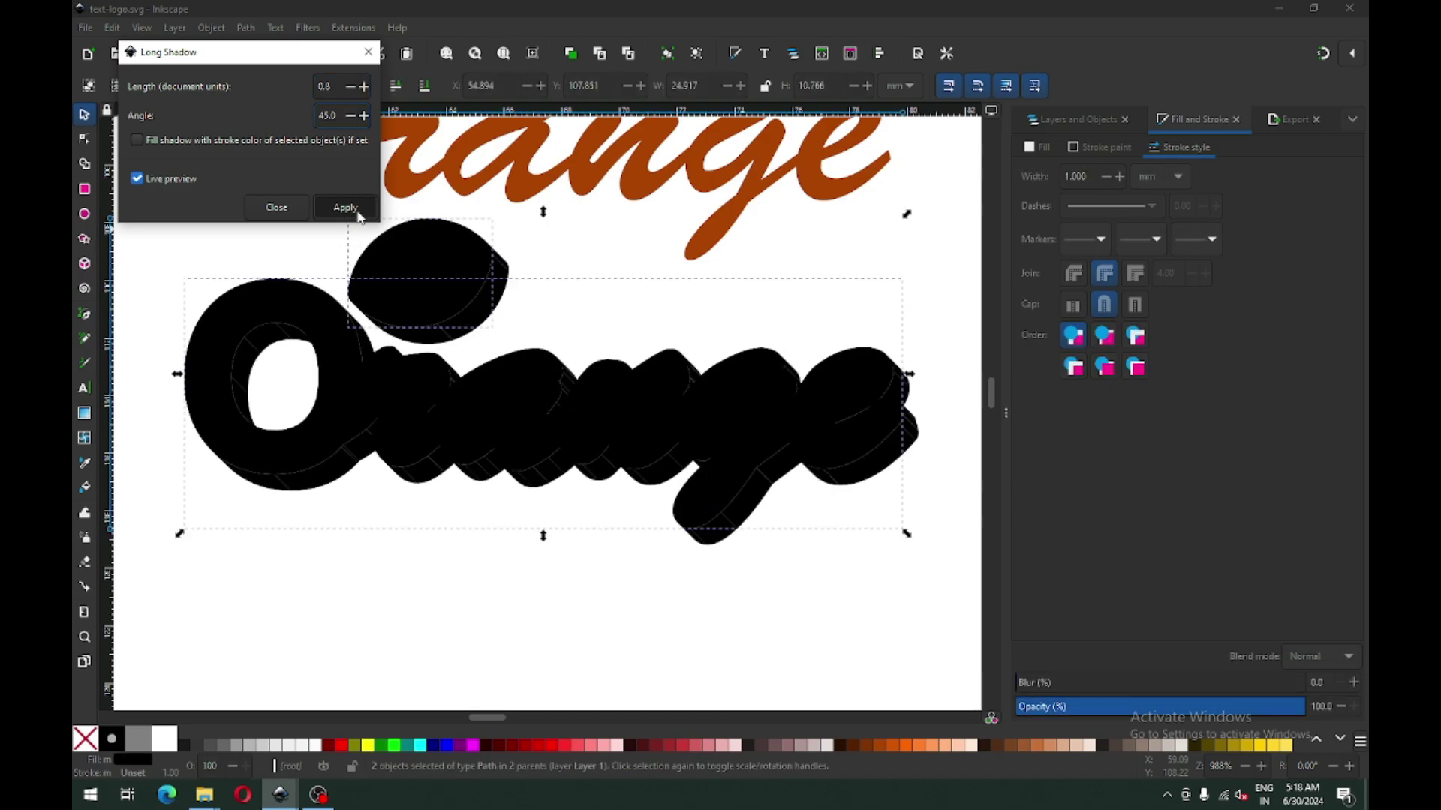
pyautogui.click(277, 208)
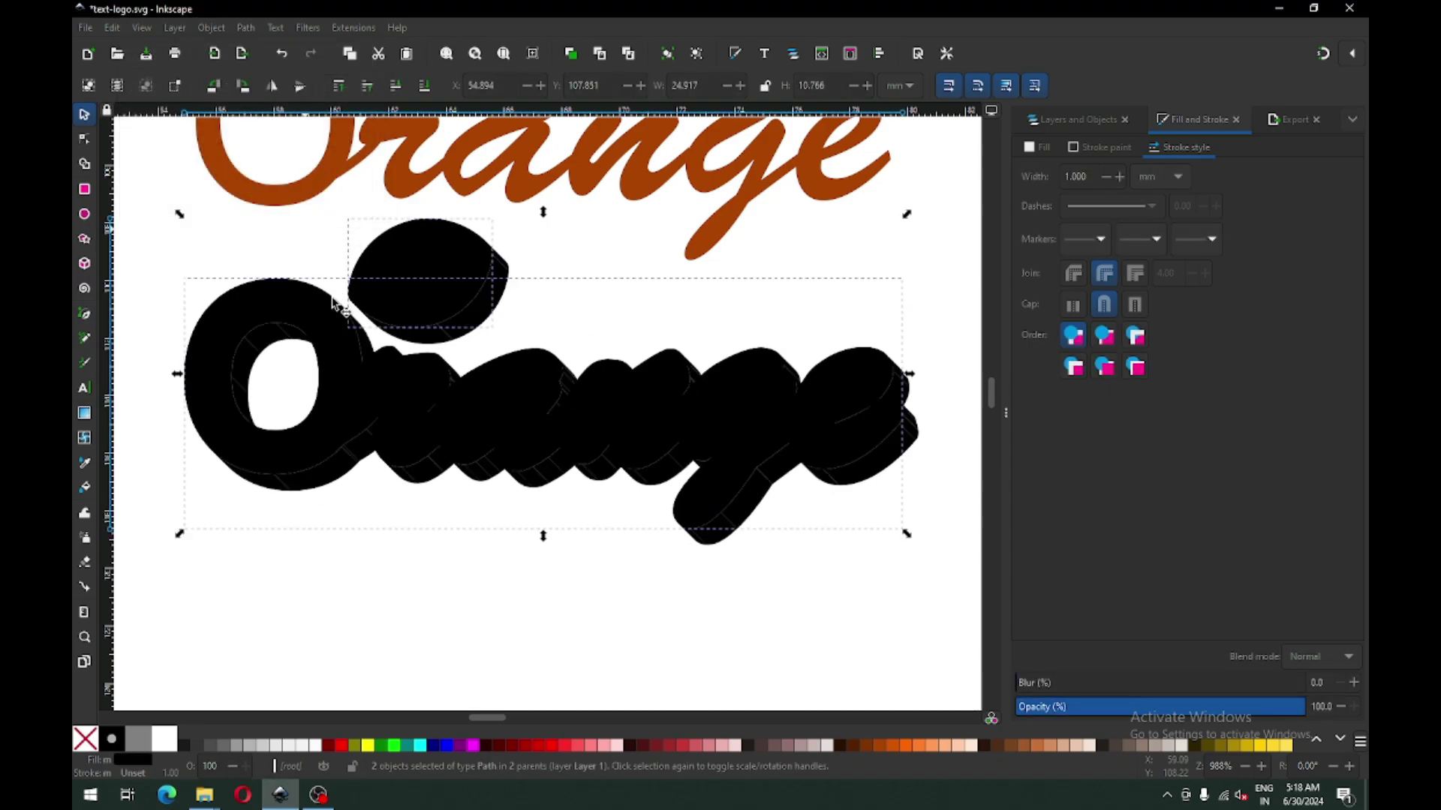
pyautogui.click(423, 579)
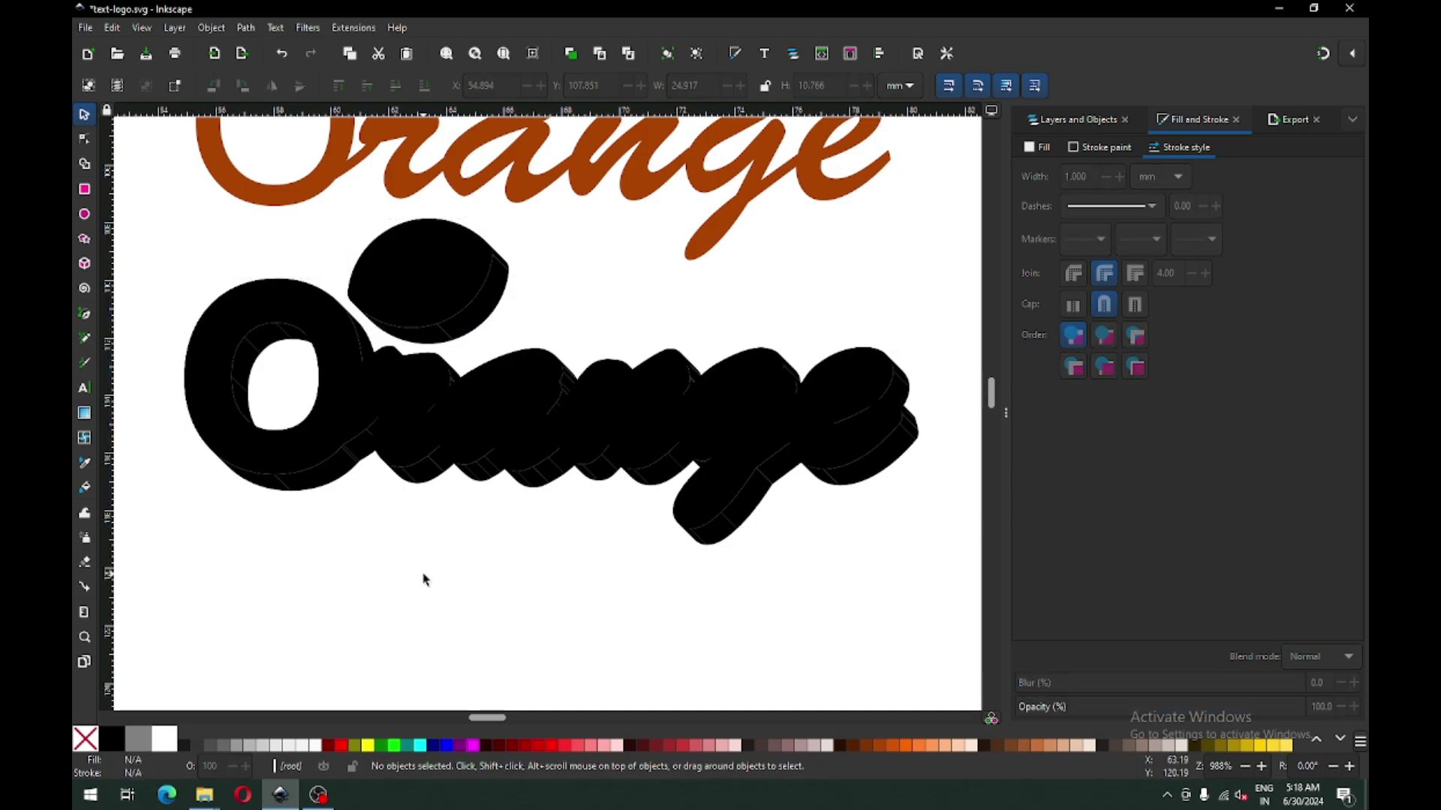
pyautogui.press('-')
pyautogui.hotkey('ctrl', 's')
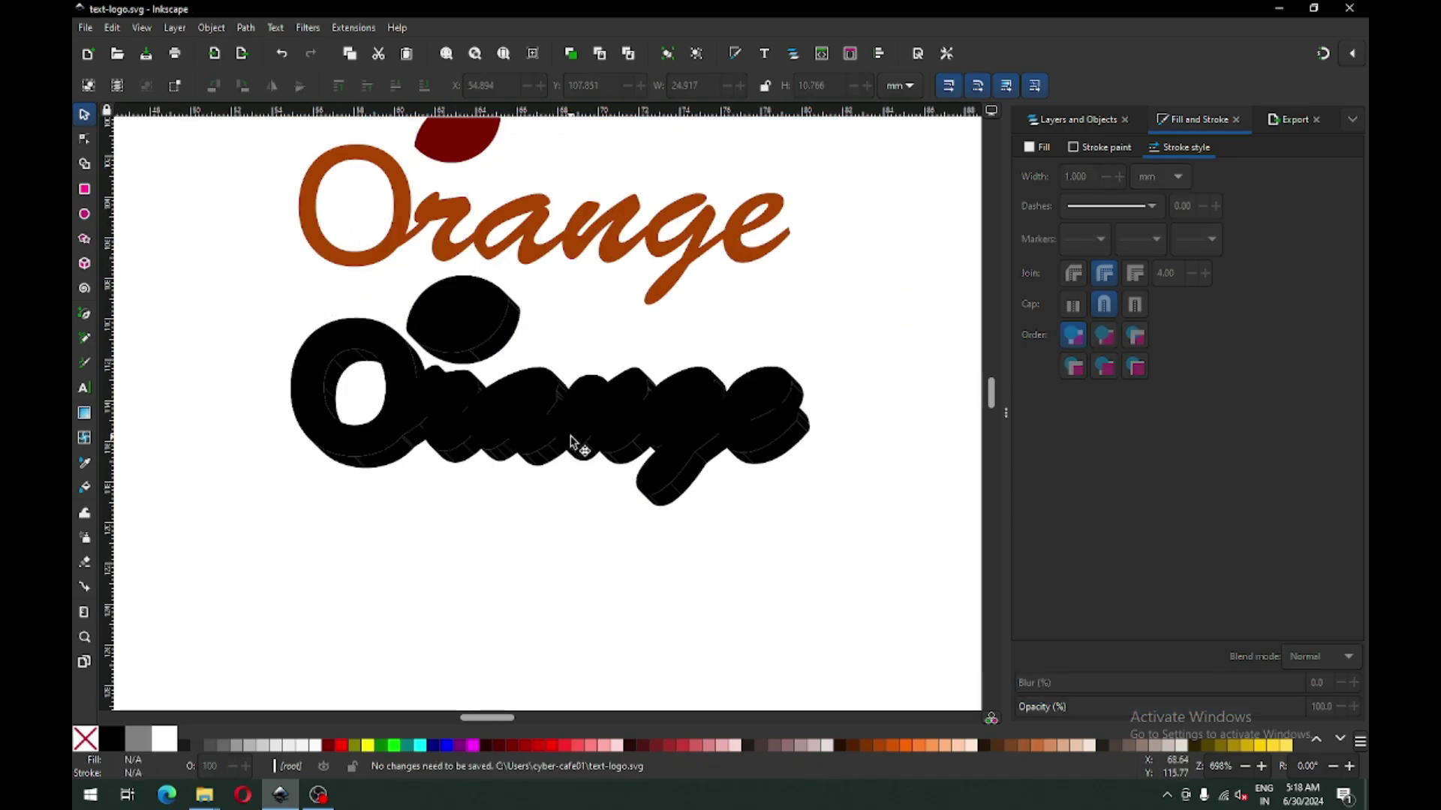
# Ungroup the black lettering from its long shadow and move the lettering face slightly upward off the shadow
pyautogui.click(378, 442)
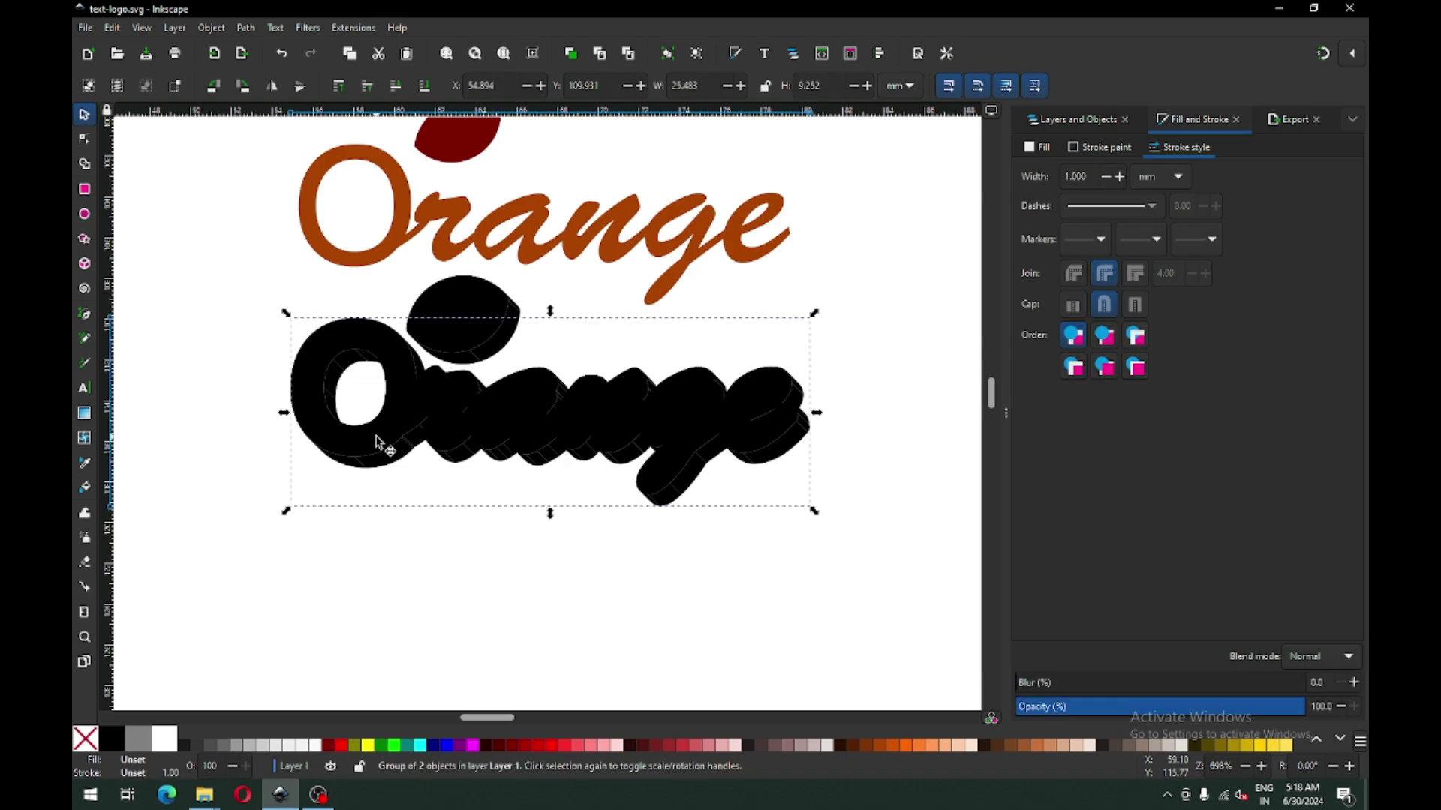
pyautogui.click(212, 27)
pyautogui.click(238, 184)
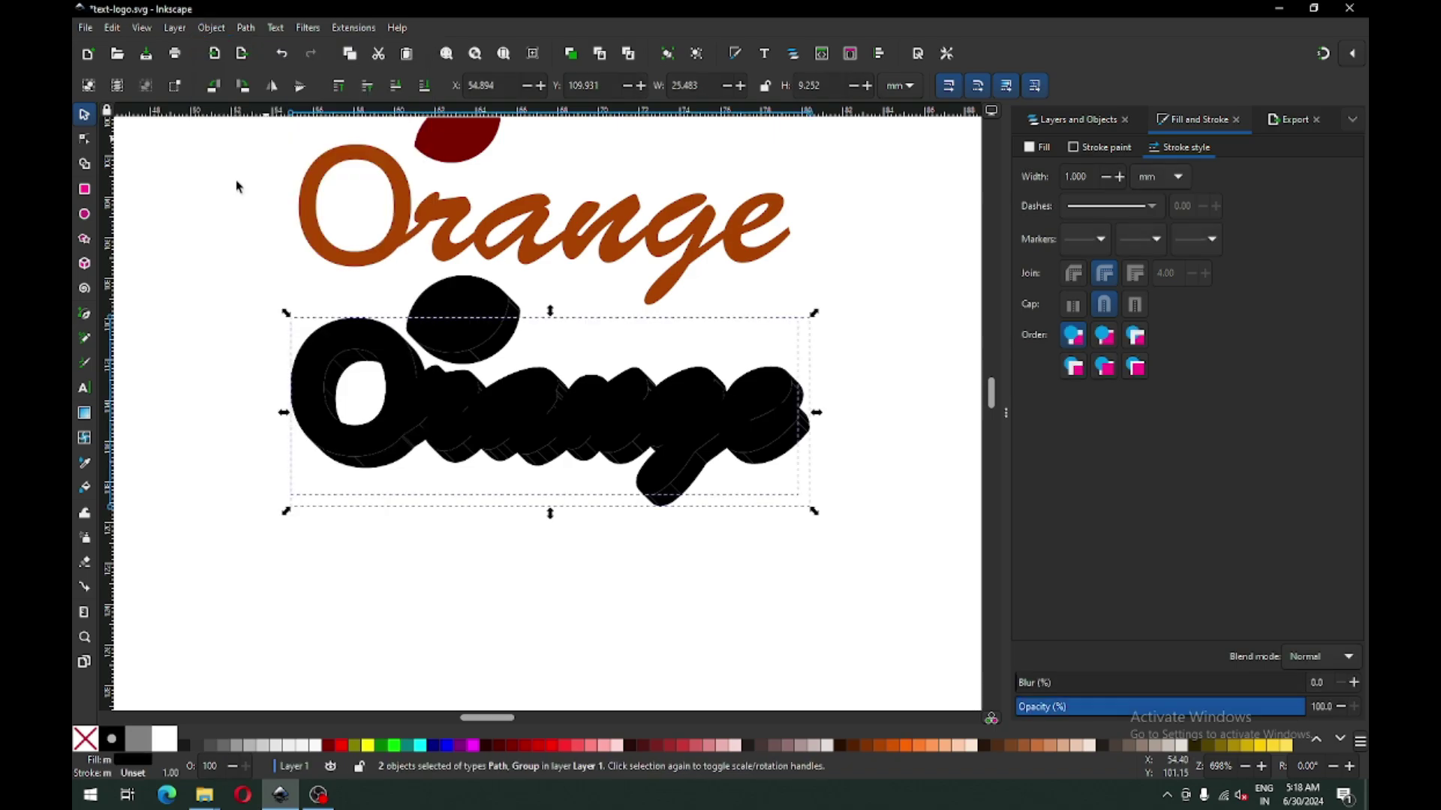
pyautogui.click(263, 300)
pyautogui.moveTo(361, 441); pyautogui.dragTo(391, 403)
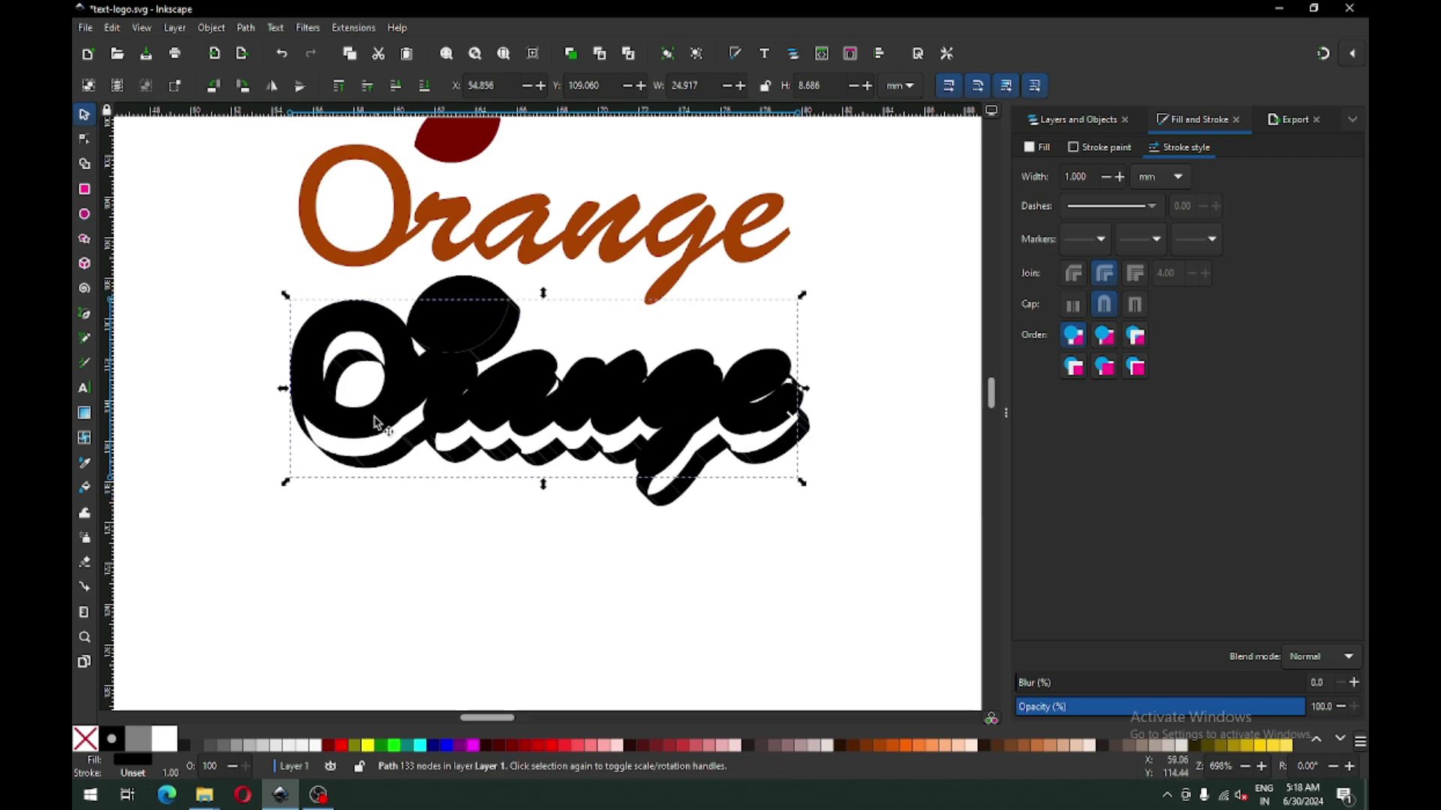
# Undo the move of the lettering face and fill the face with dark orange
pyautogui.hotkey('ctrl', 'z')
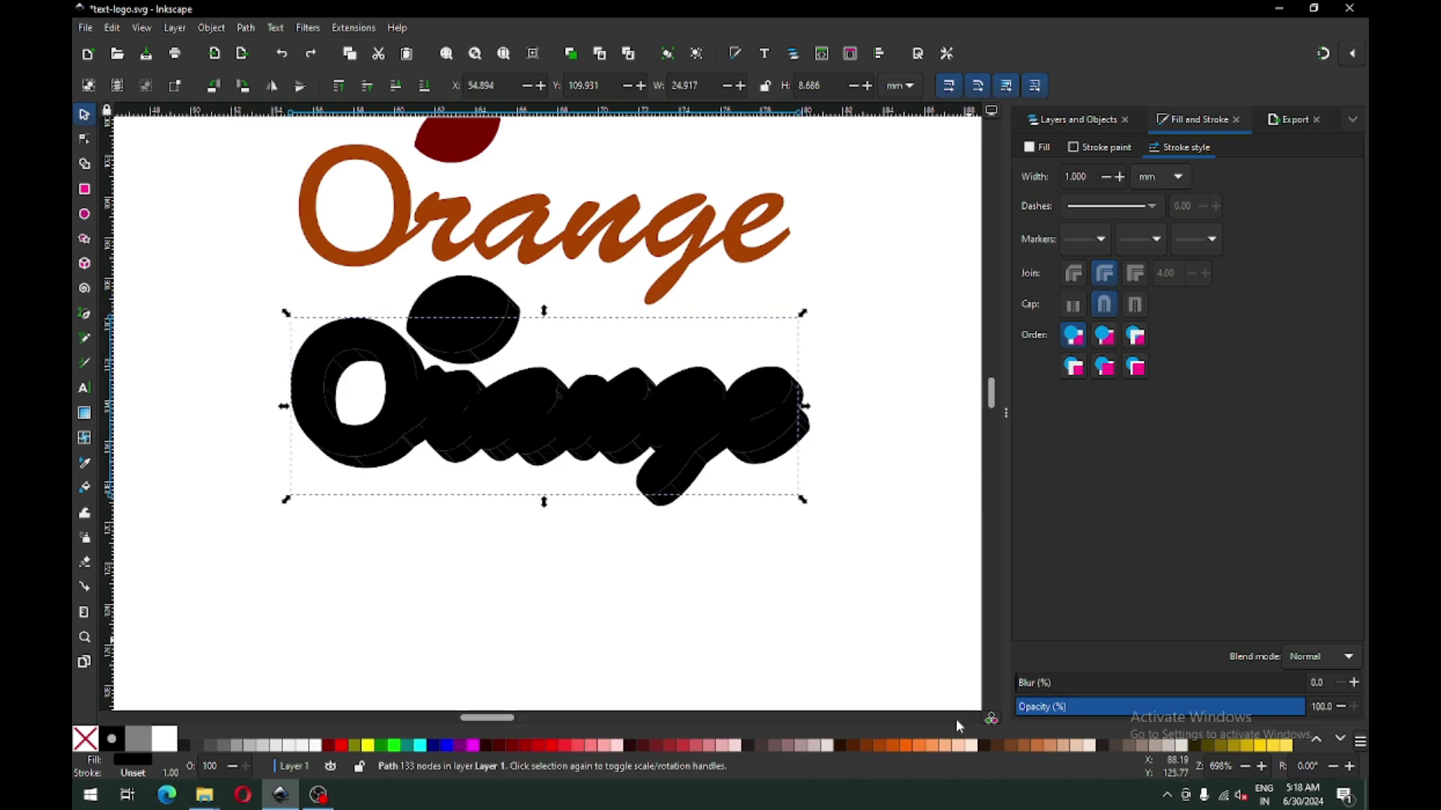
pyautogui.click(893, 750)
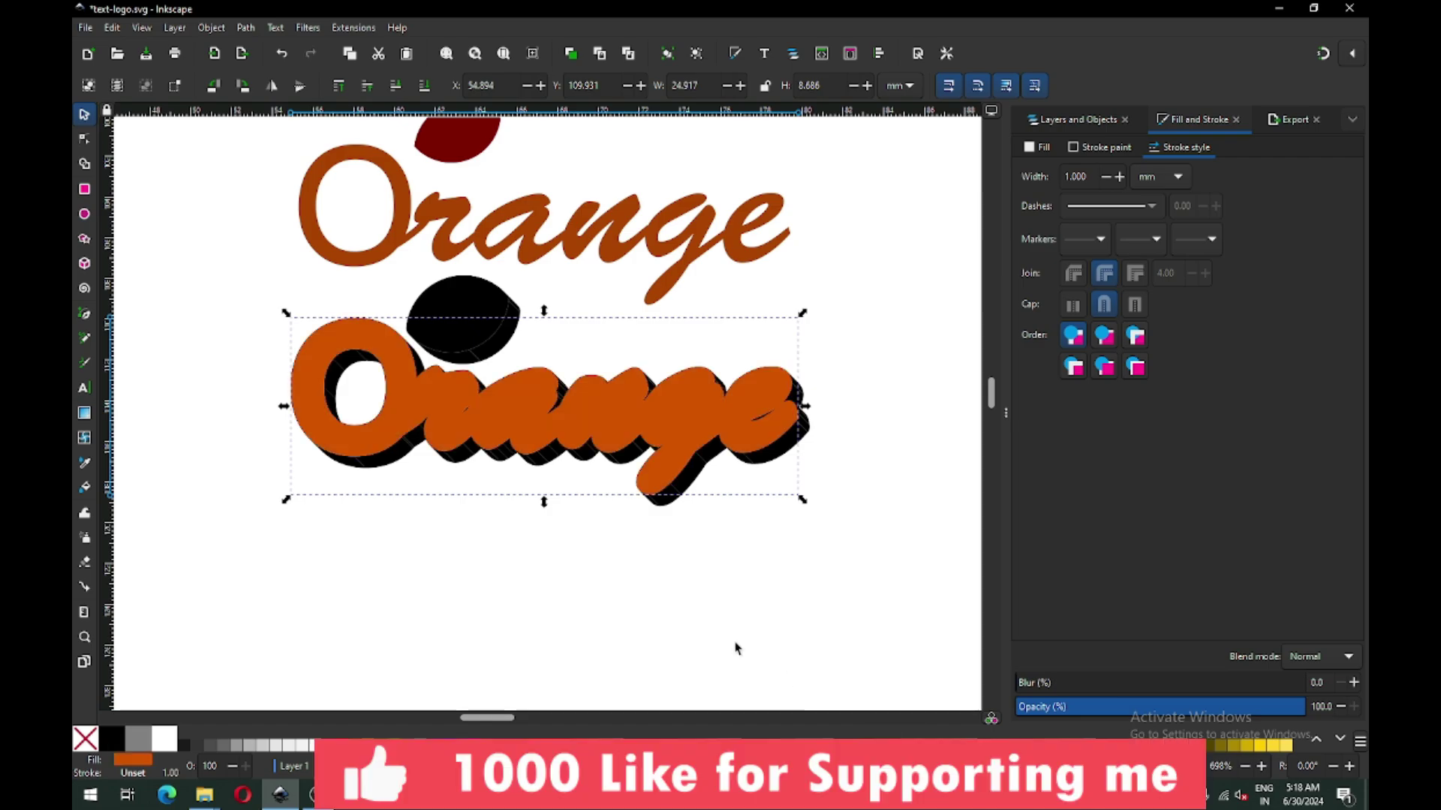
pyautogui.click(656, 533)
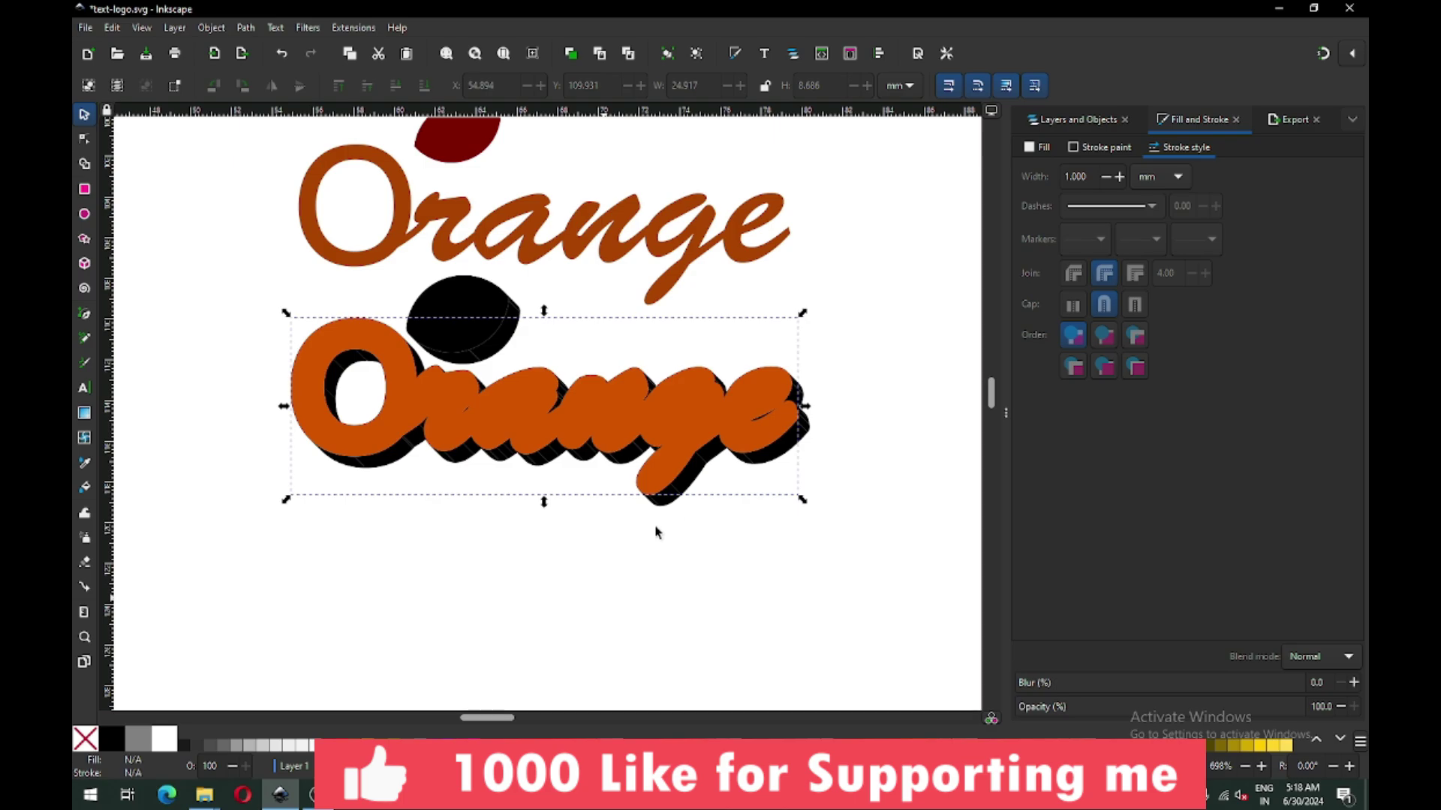
# Ungroup the lettering's black long shadow and unite its pieces into a single path
pyautogui.click(782, 457)
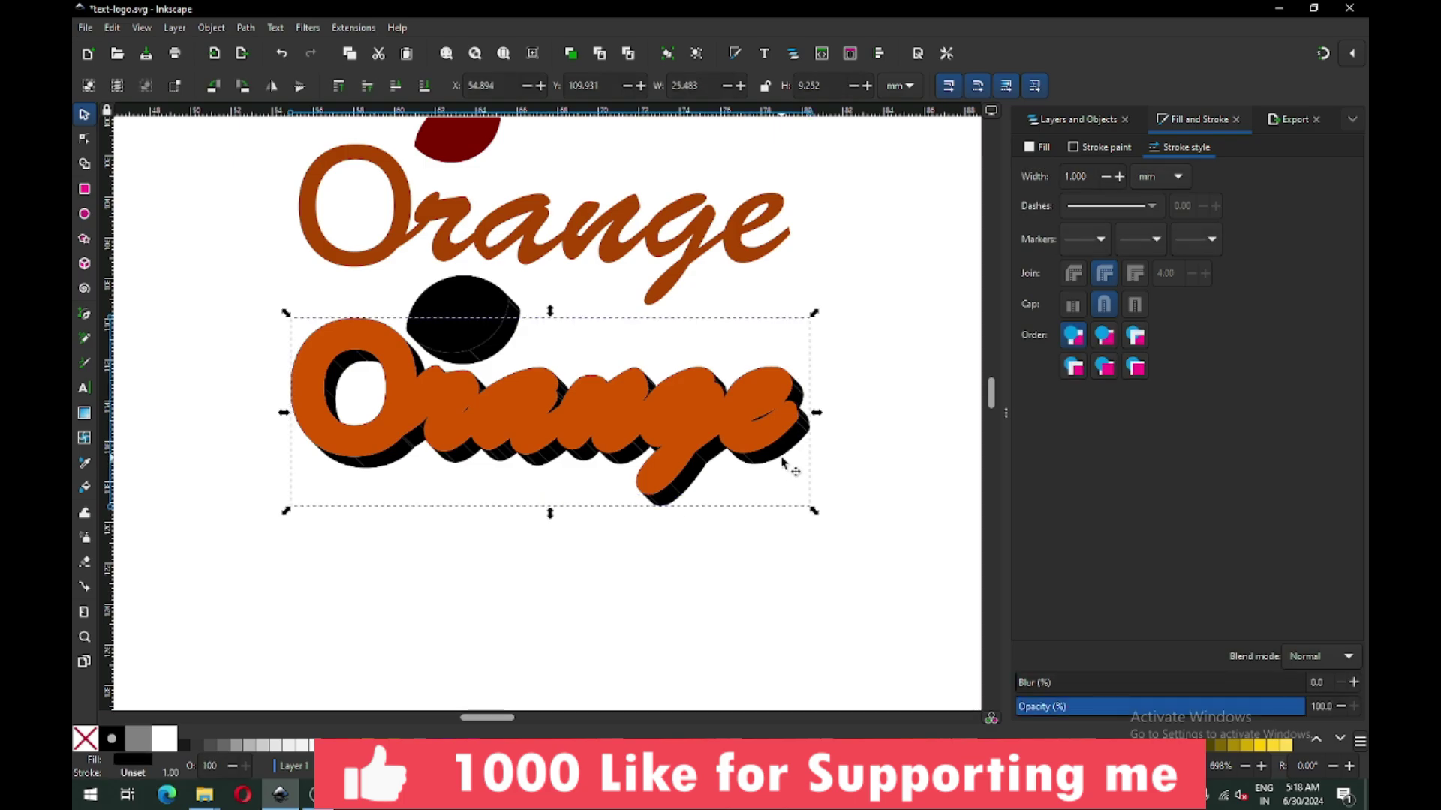
pyautogui.click(211, 28)
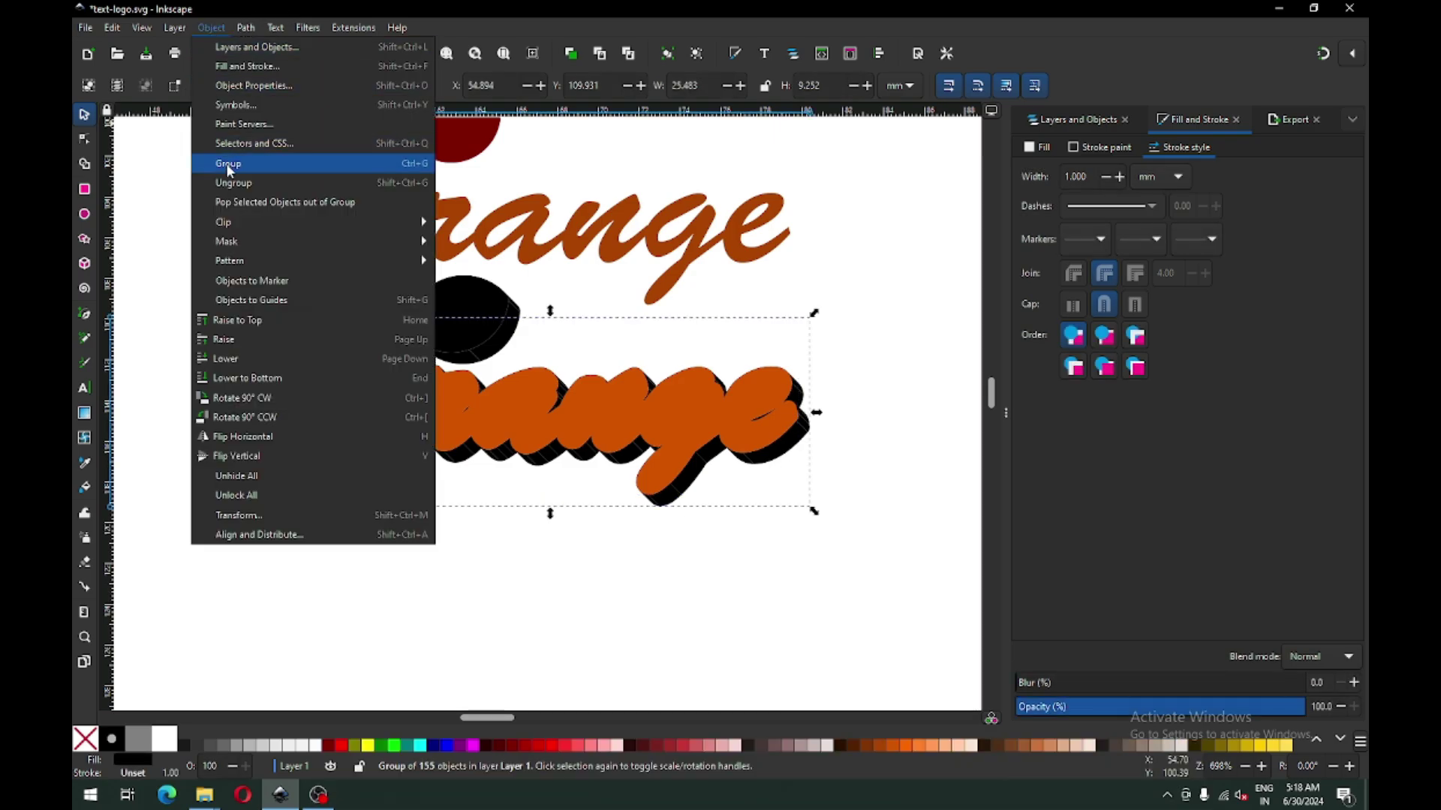
pyautogui.click(232, 182)
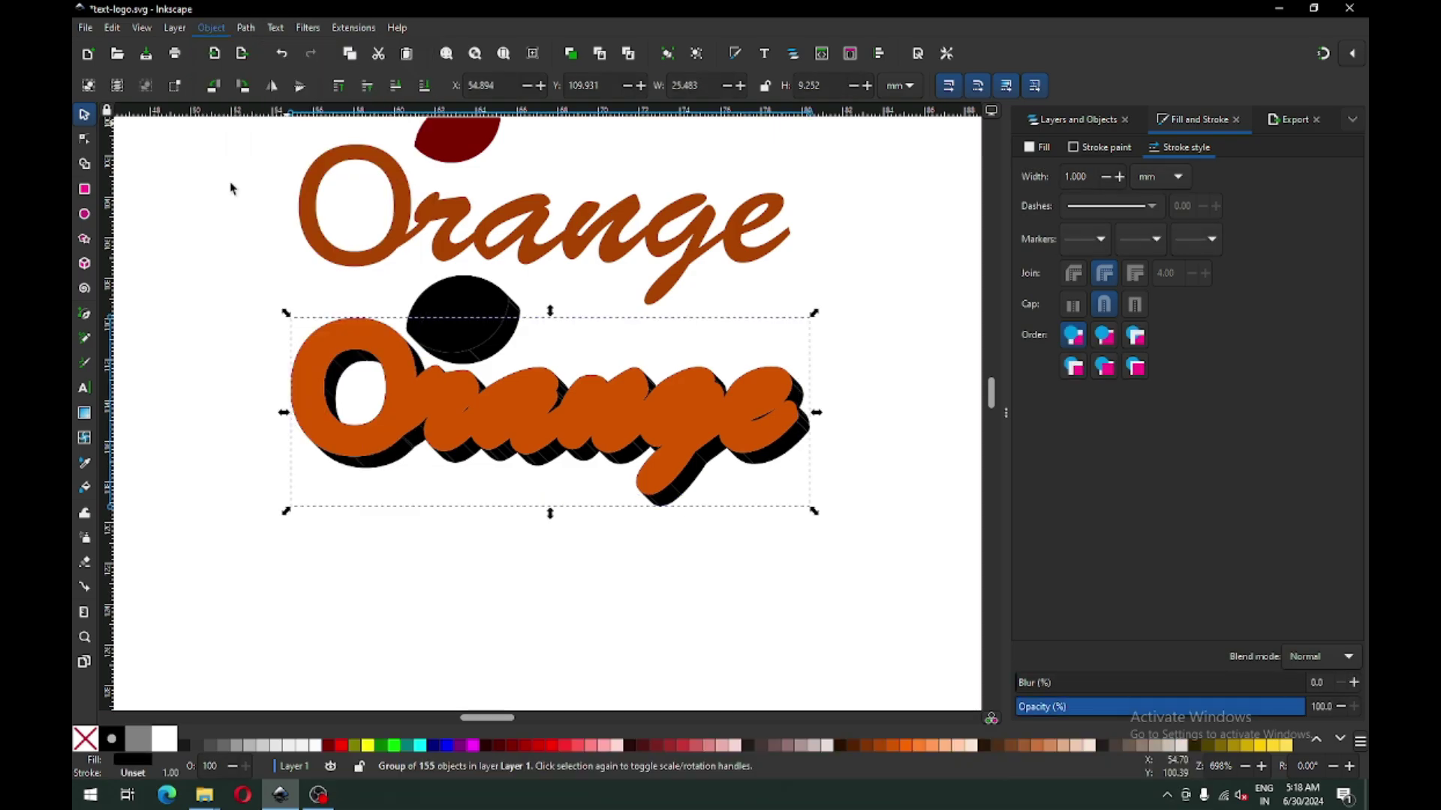
pyautogui.click(251, 28)
pyautogui.click(255, 107)
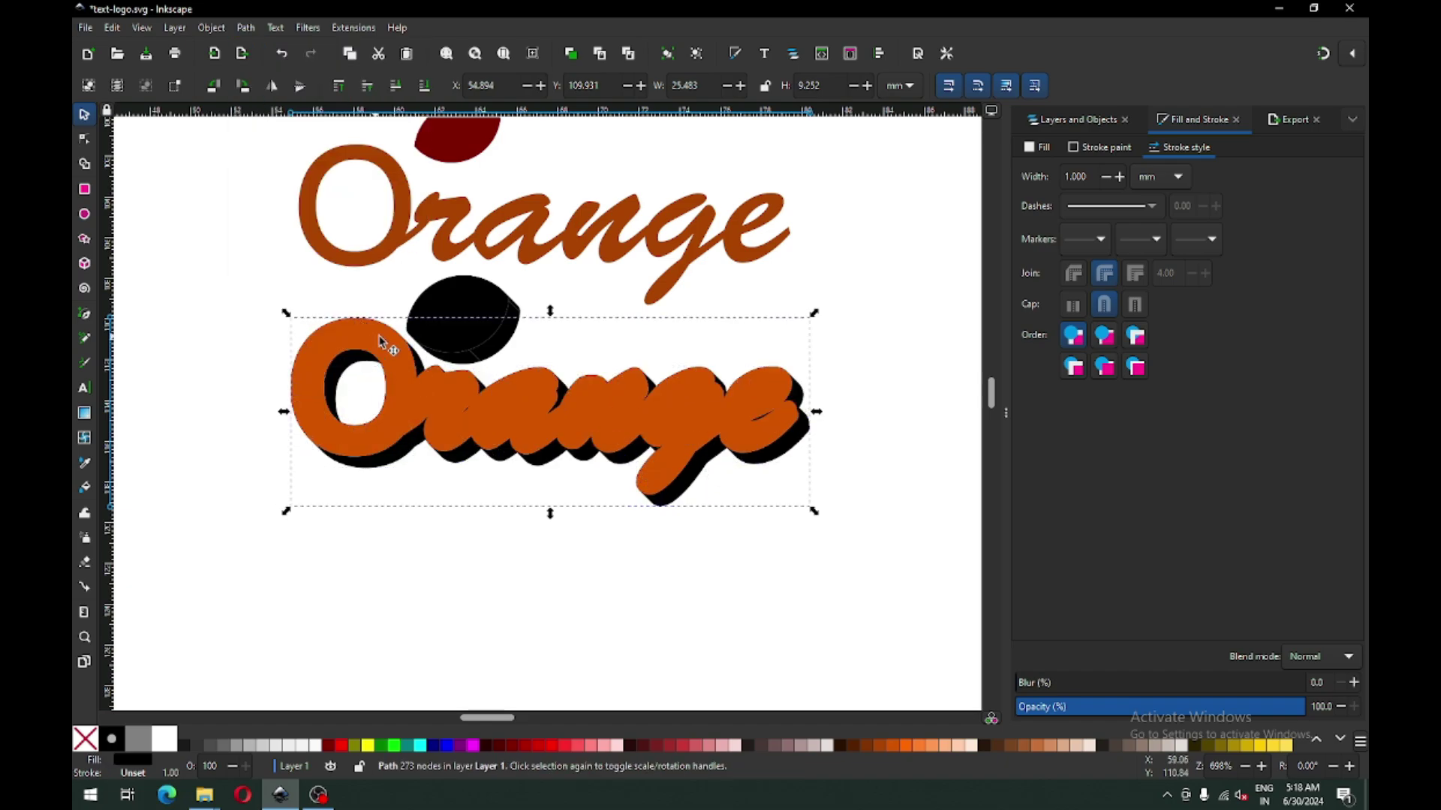
# Fill the lettering's long shadow with brown #803300 and save the drawing
pyautogui.click(865, 741)
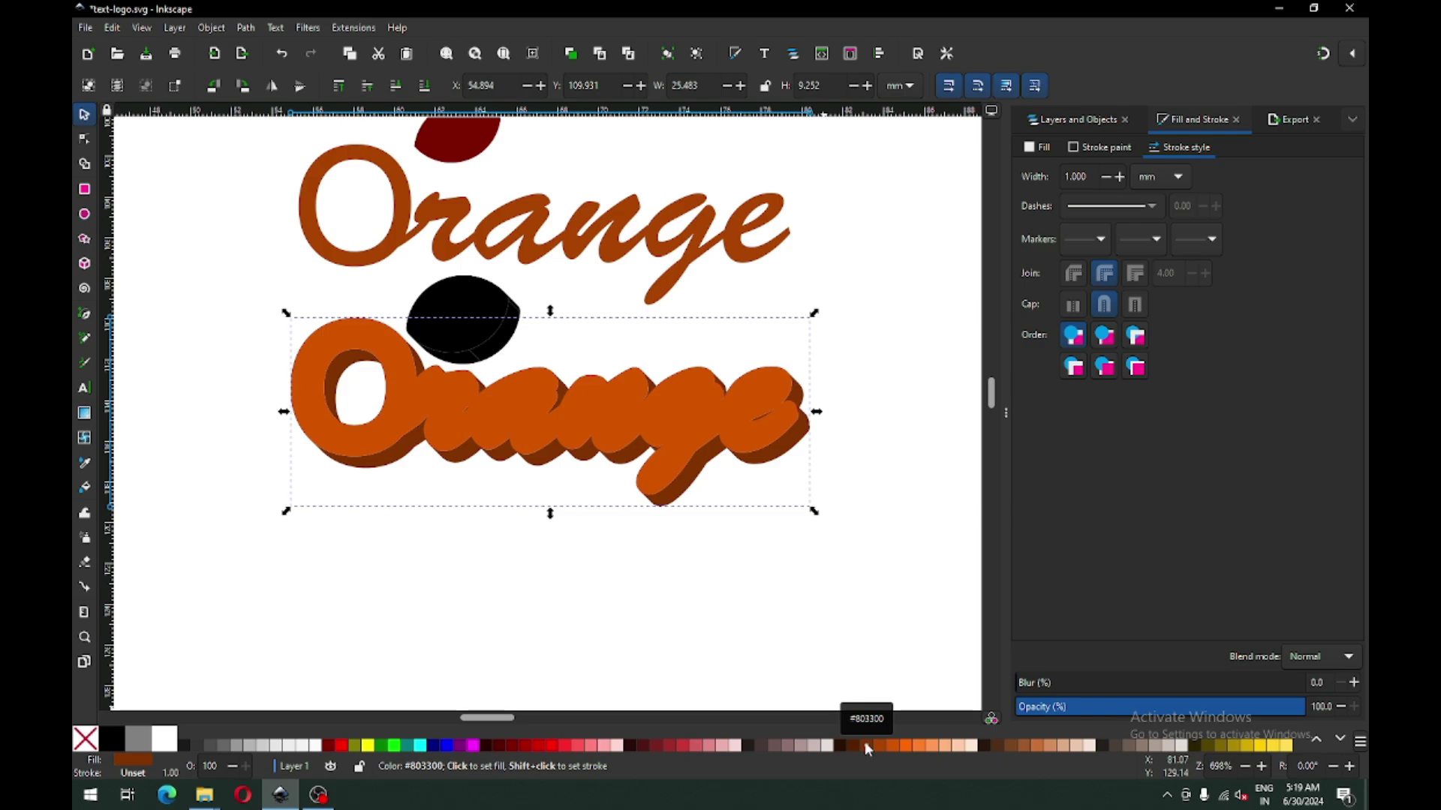
pyautogui.click(669, 583)
pyautogui.hotkey('ctrl', 's')
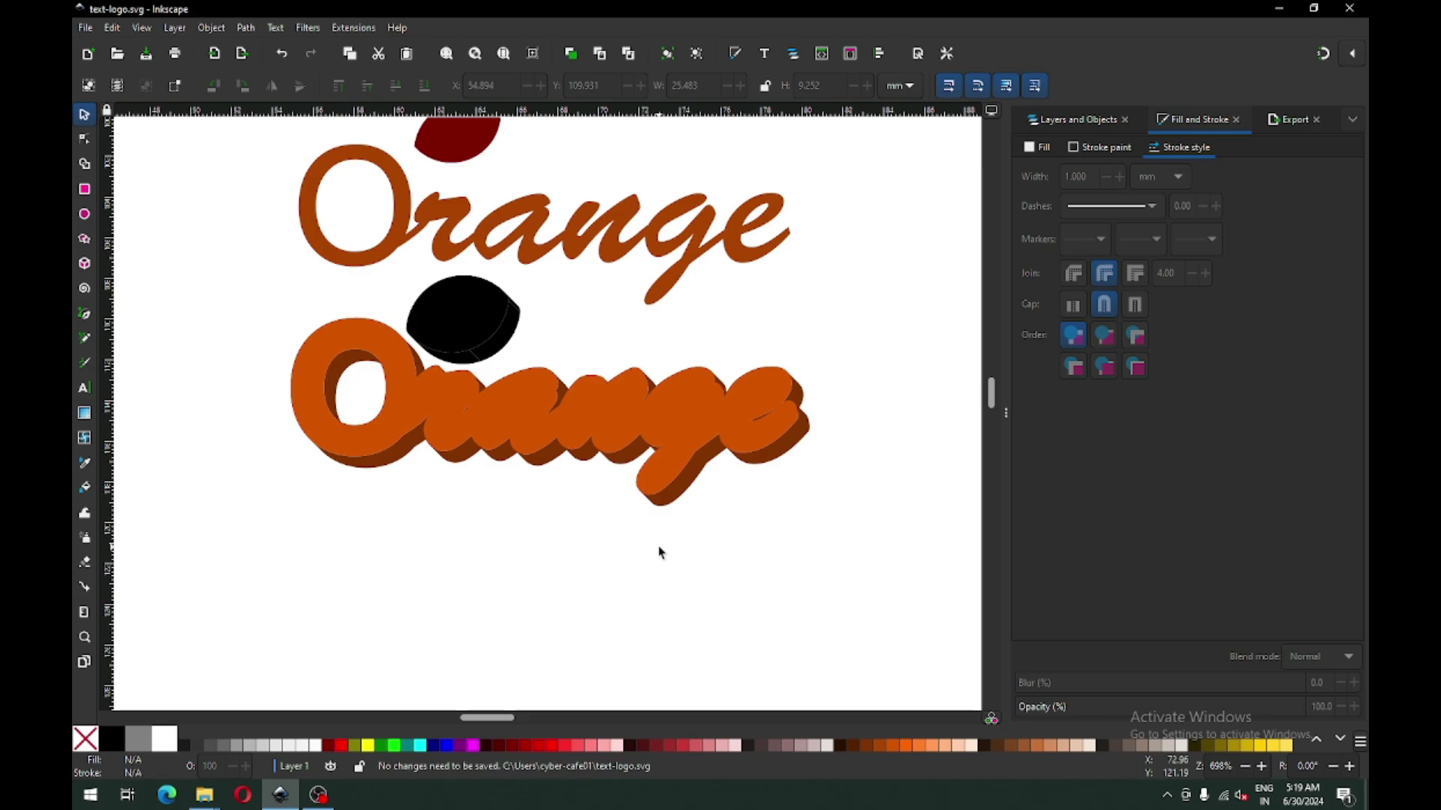
# Ungroup the black leaf from its long shadow and fill the leaf face with Green (#008000)
pyautogui.click(460, 321)
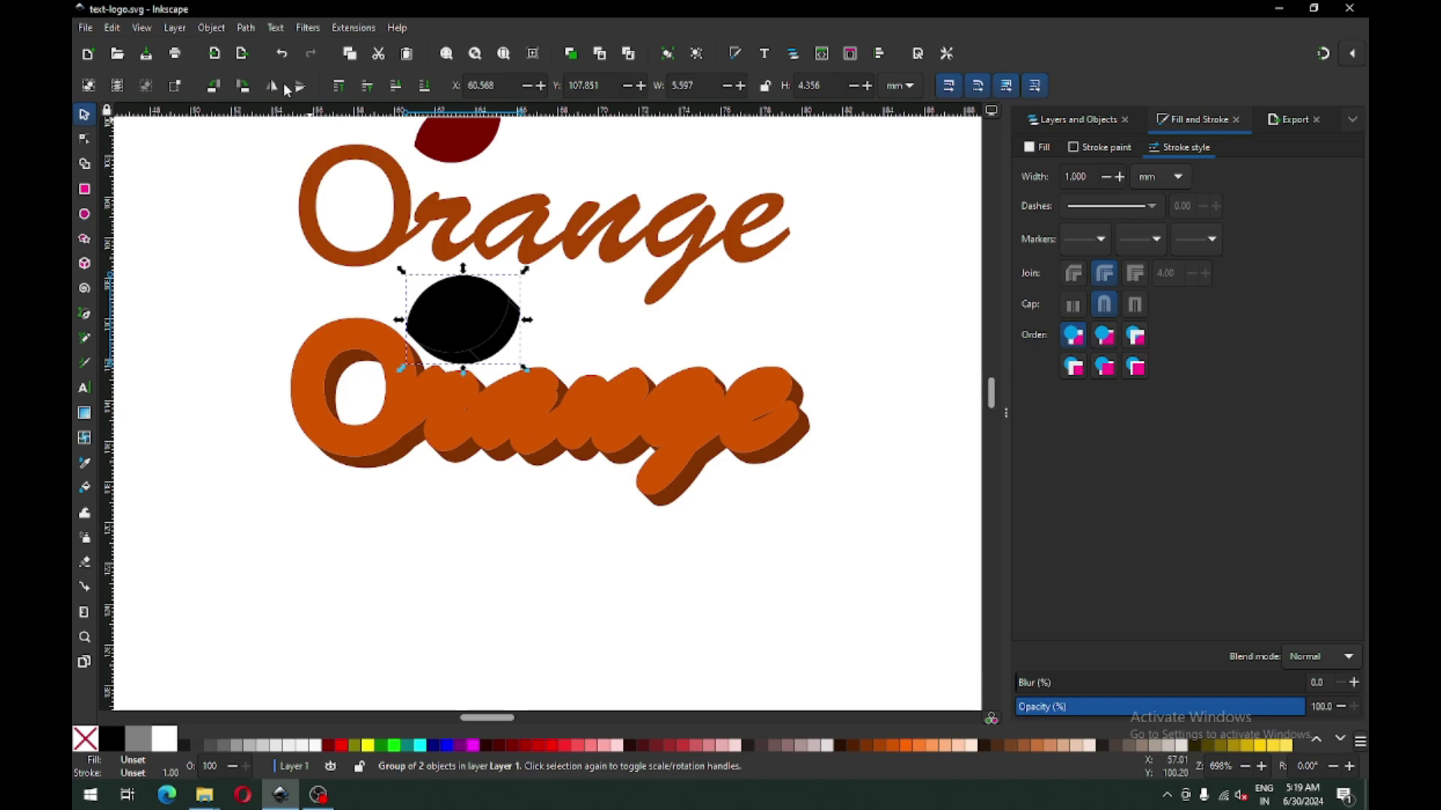
pyautogui.click(213, 28)
pyautogui.click(235, 184)
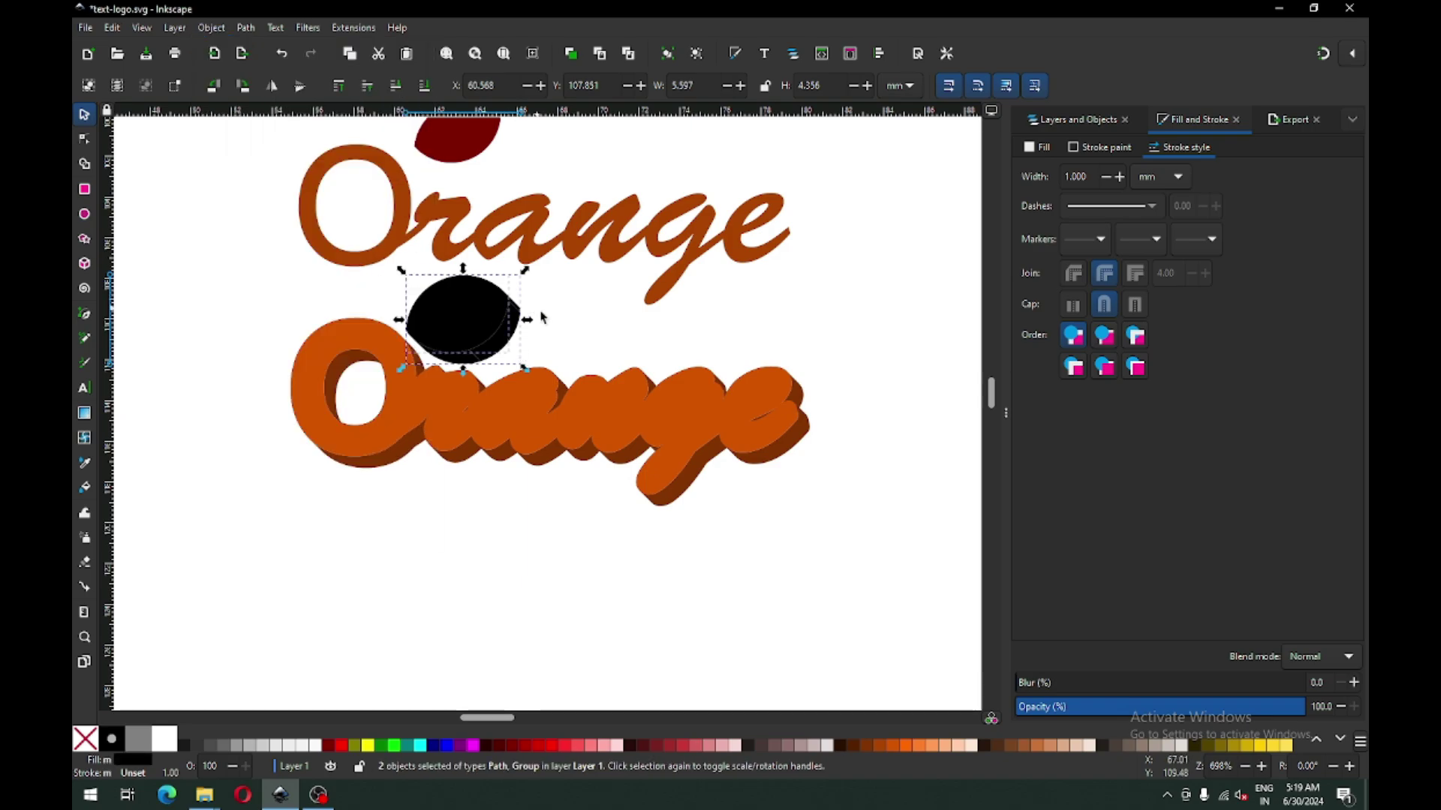
pyautogui.click(579, 332)
pyautogui.click(465, 324)
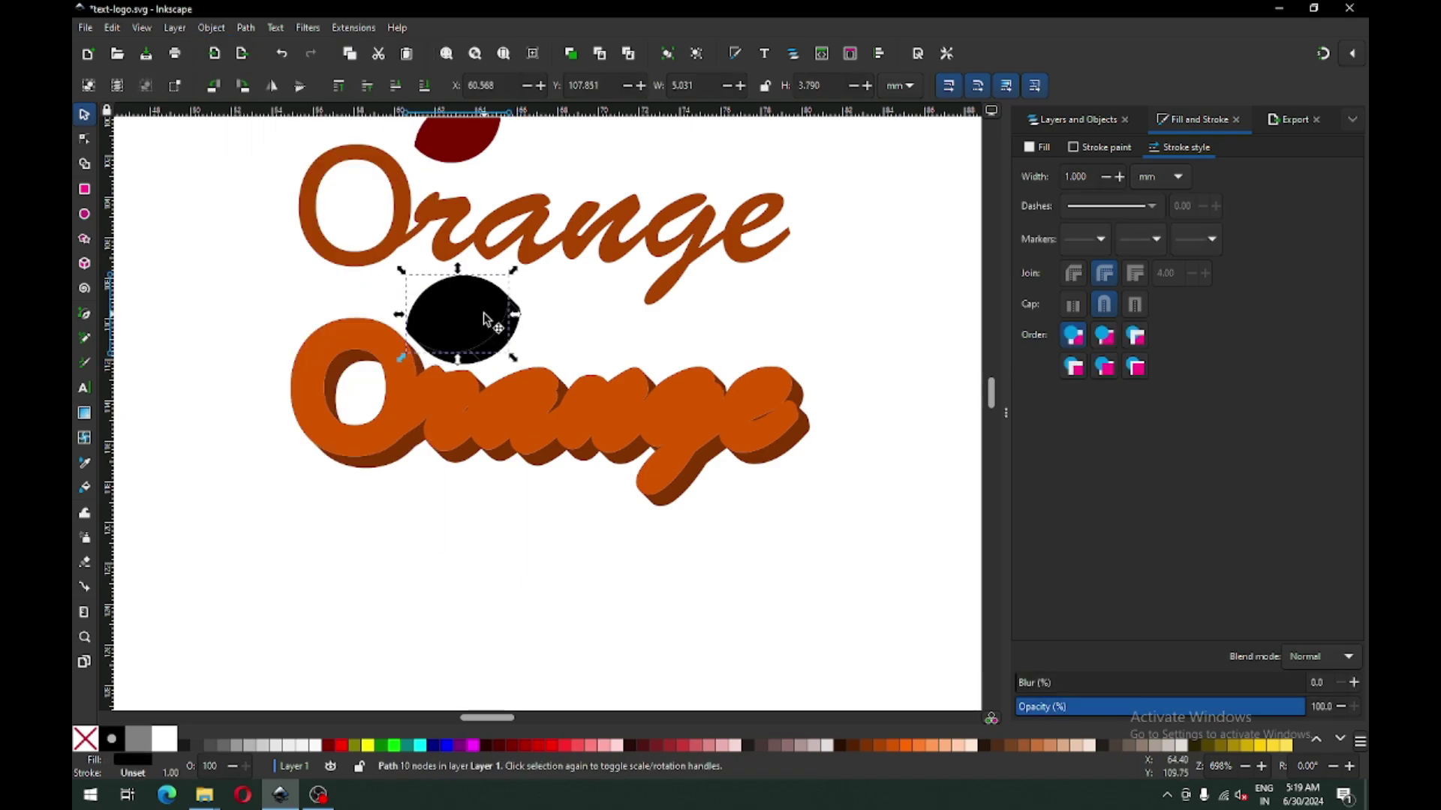
pyautogui.click(382, 747)
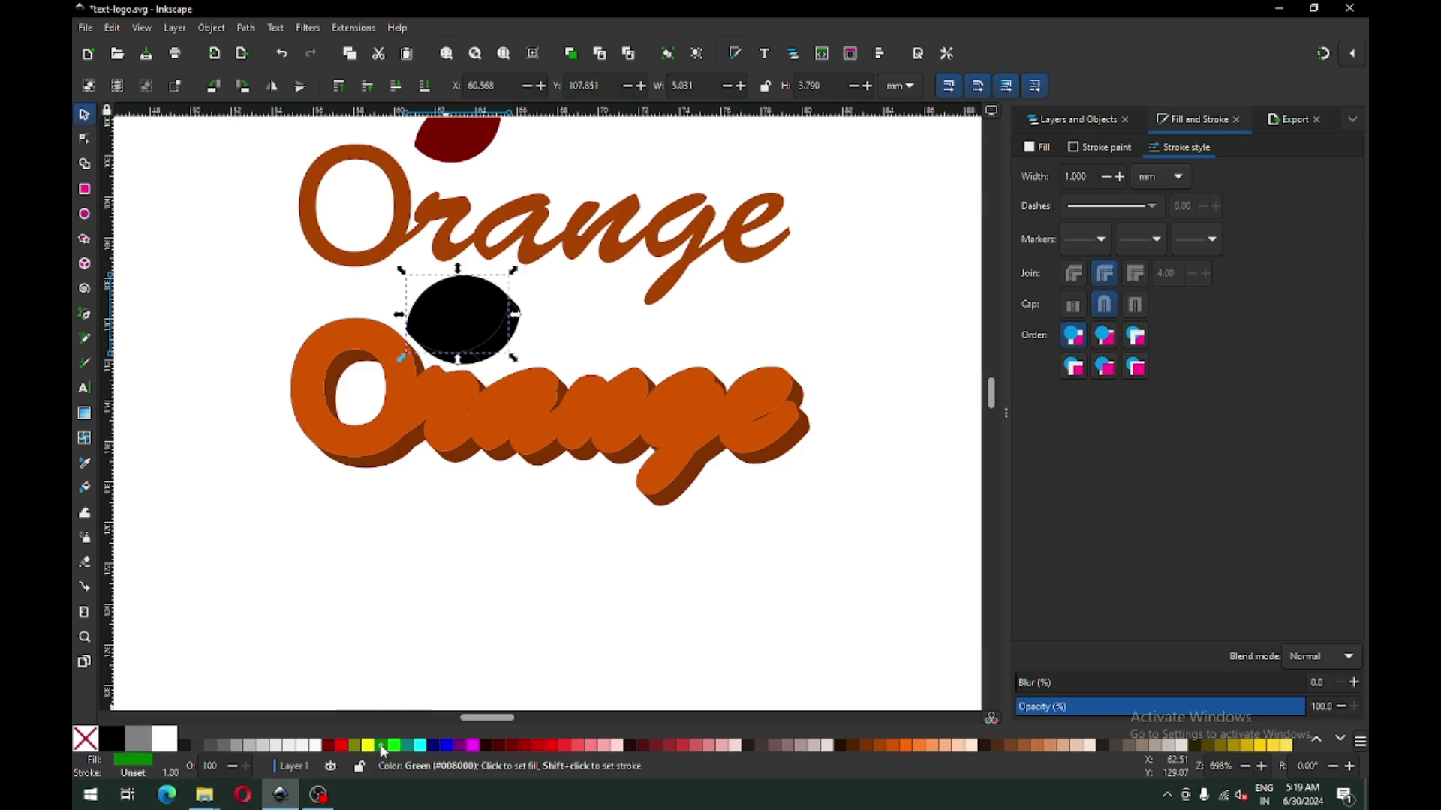
# Fill the leaf's black long shadow with the same green as the leaf face
pyautogui.click(517, 334)
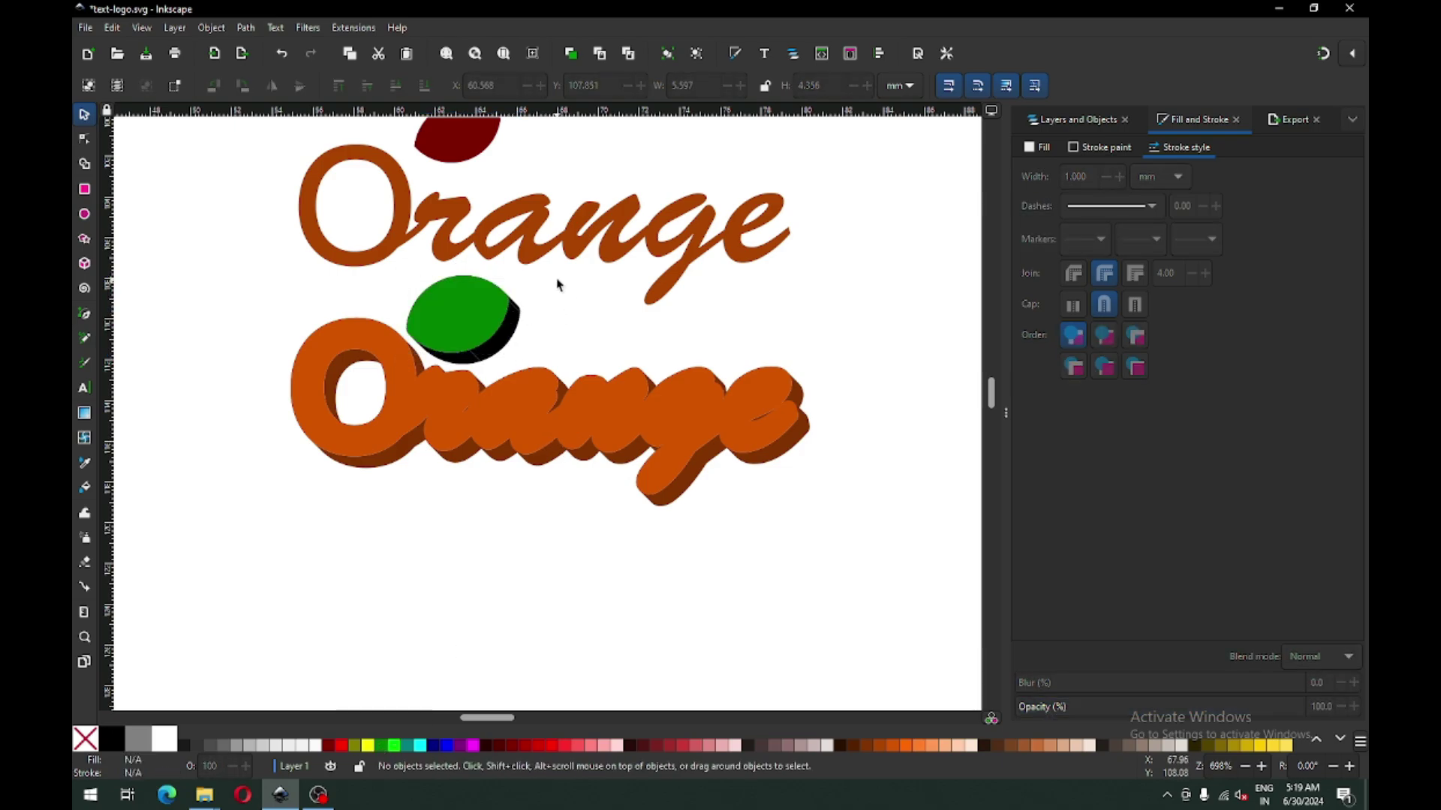
pyautogui.moveTo(387, 265)
pyautogui.mouseDown()
pyautogui.moveTo(543, 336)
pyautogui.moveTo(550, 354)
pyautogui.mouseUp()
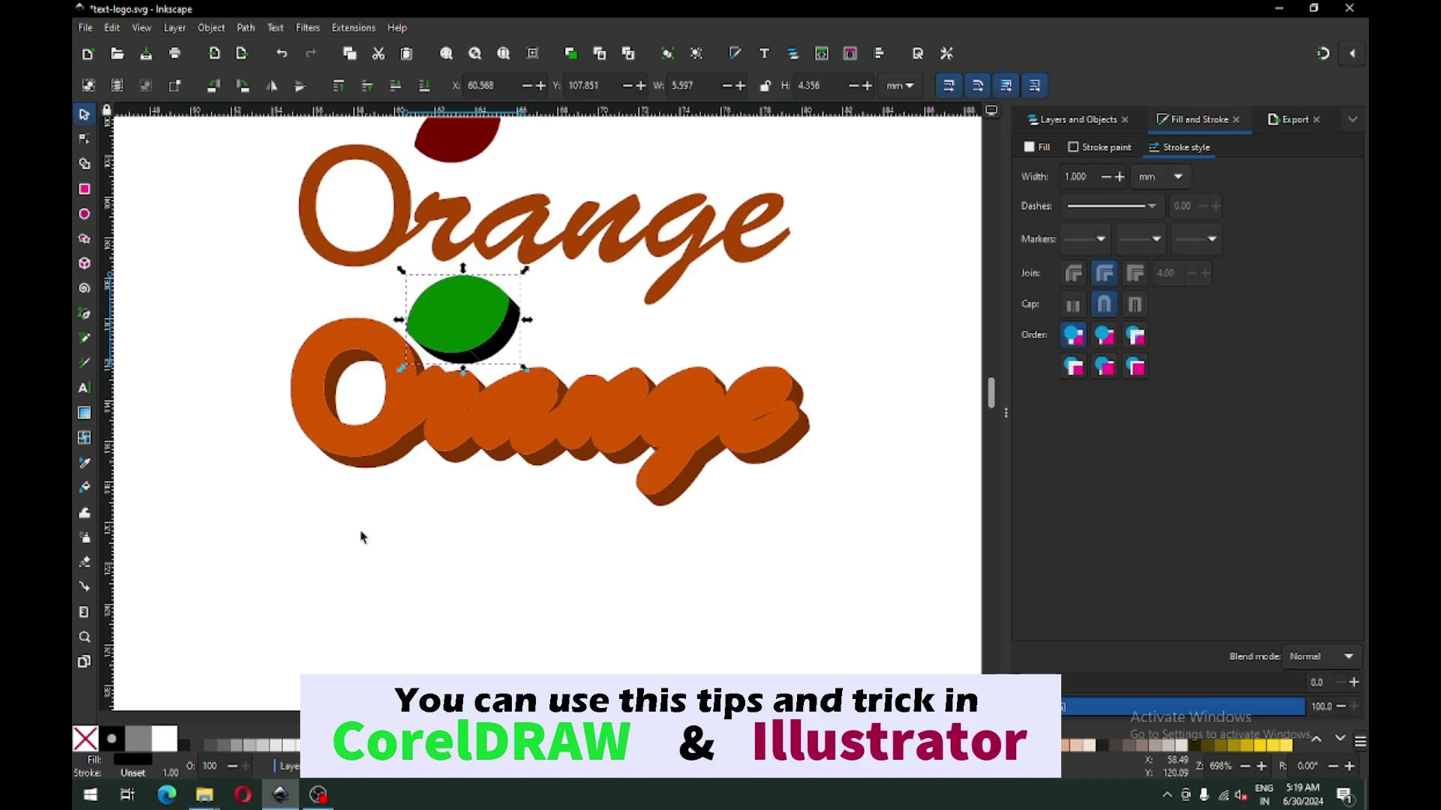
pyautogui.hotkey('ctrl', '+')
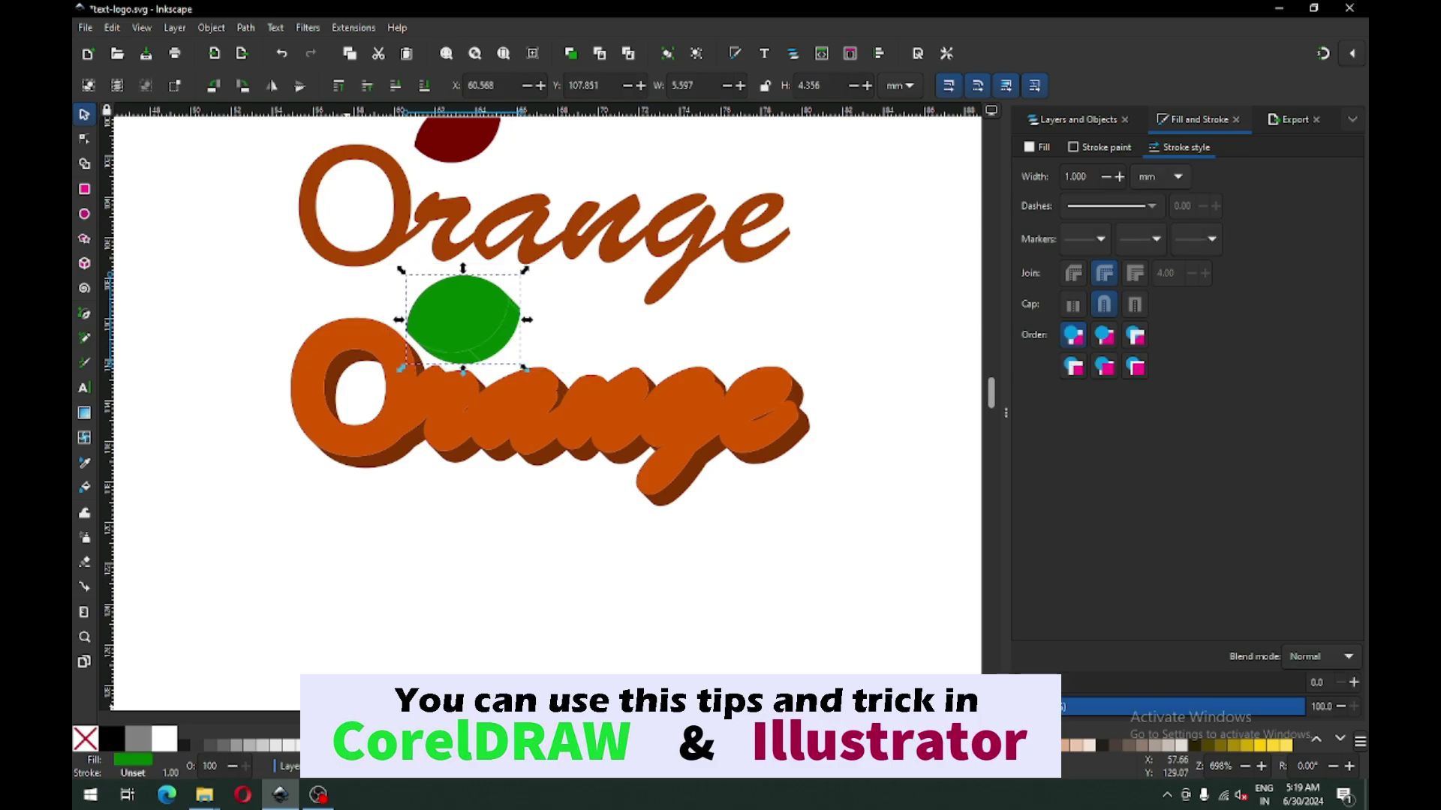
# Ungroup the leaf's long shadow and unite its pieces into a single path
pyautogui.click(246, 28)
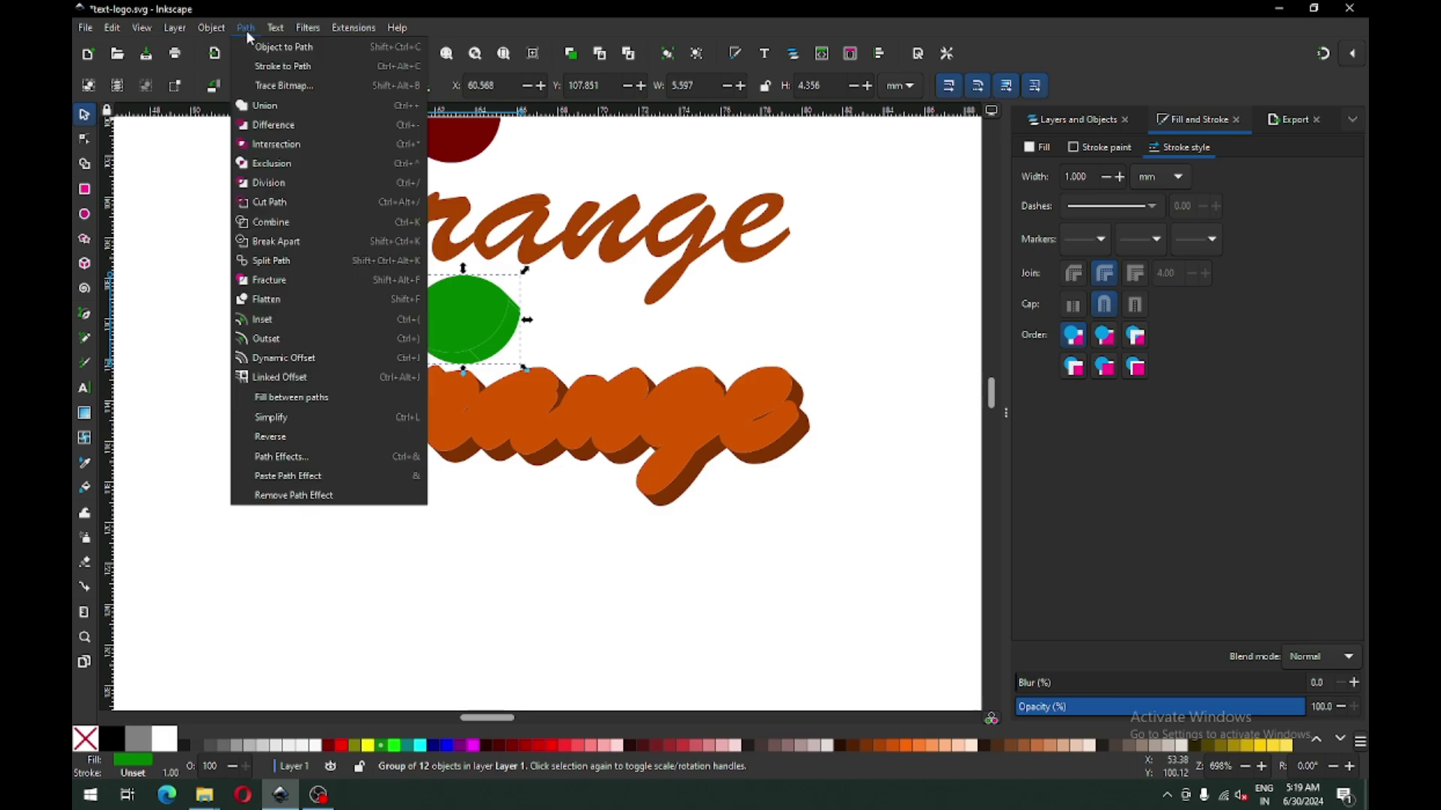
pyautogui.click(251, 106)
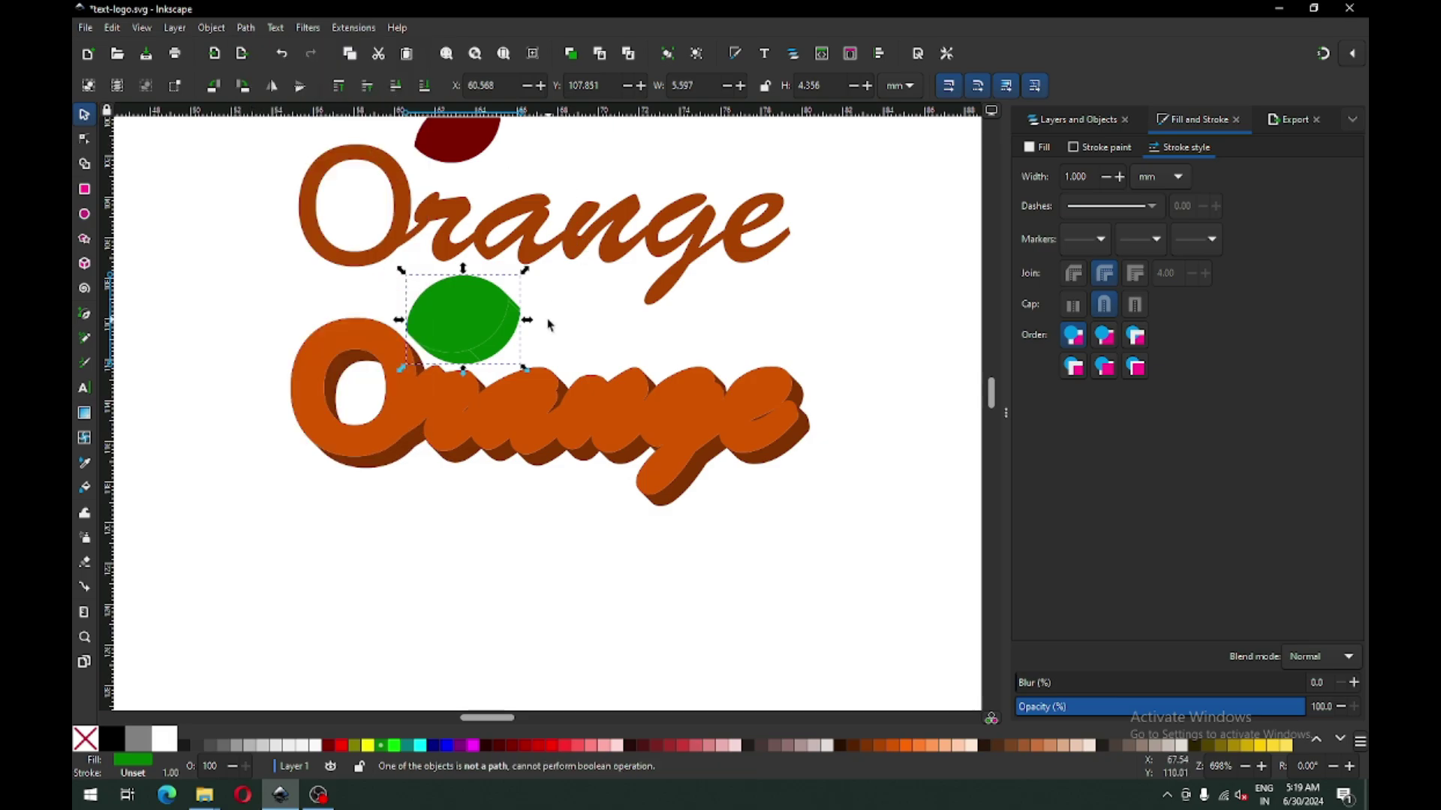
pyautogui.click(212, 29)
pyautogui.click(240, 182)
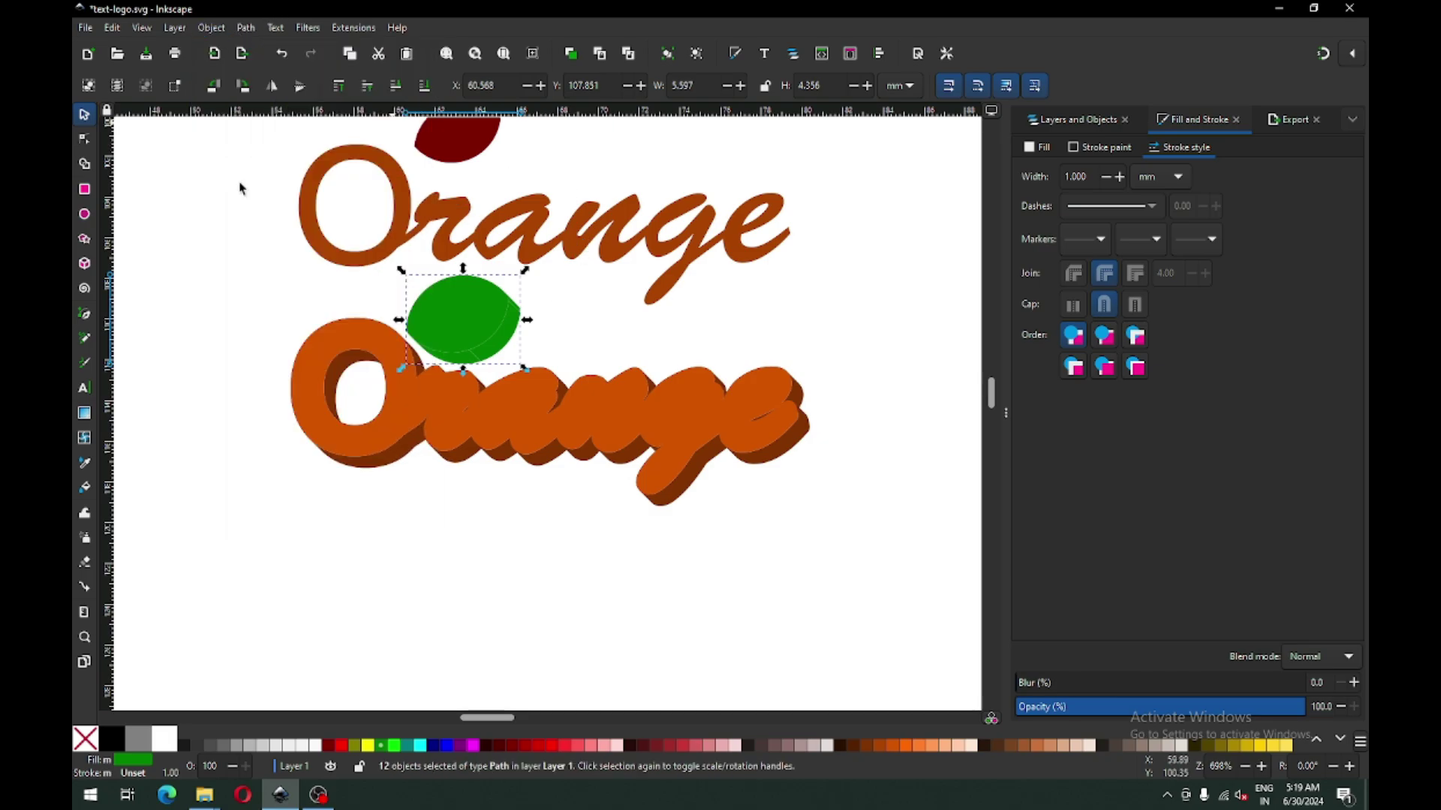
pyautogui.click(246, 28)
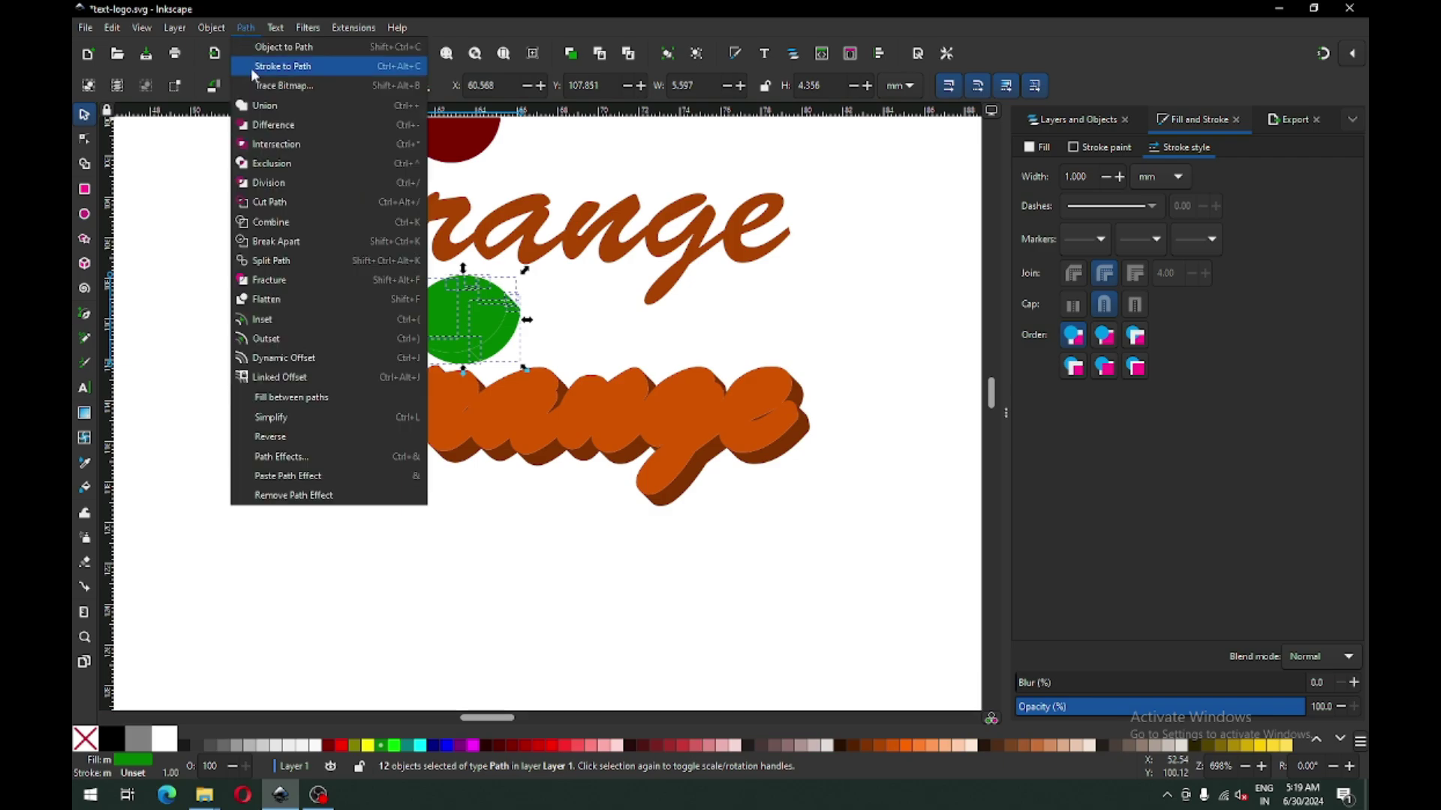
pyautogui.click(253, 104)
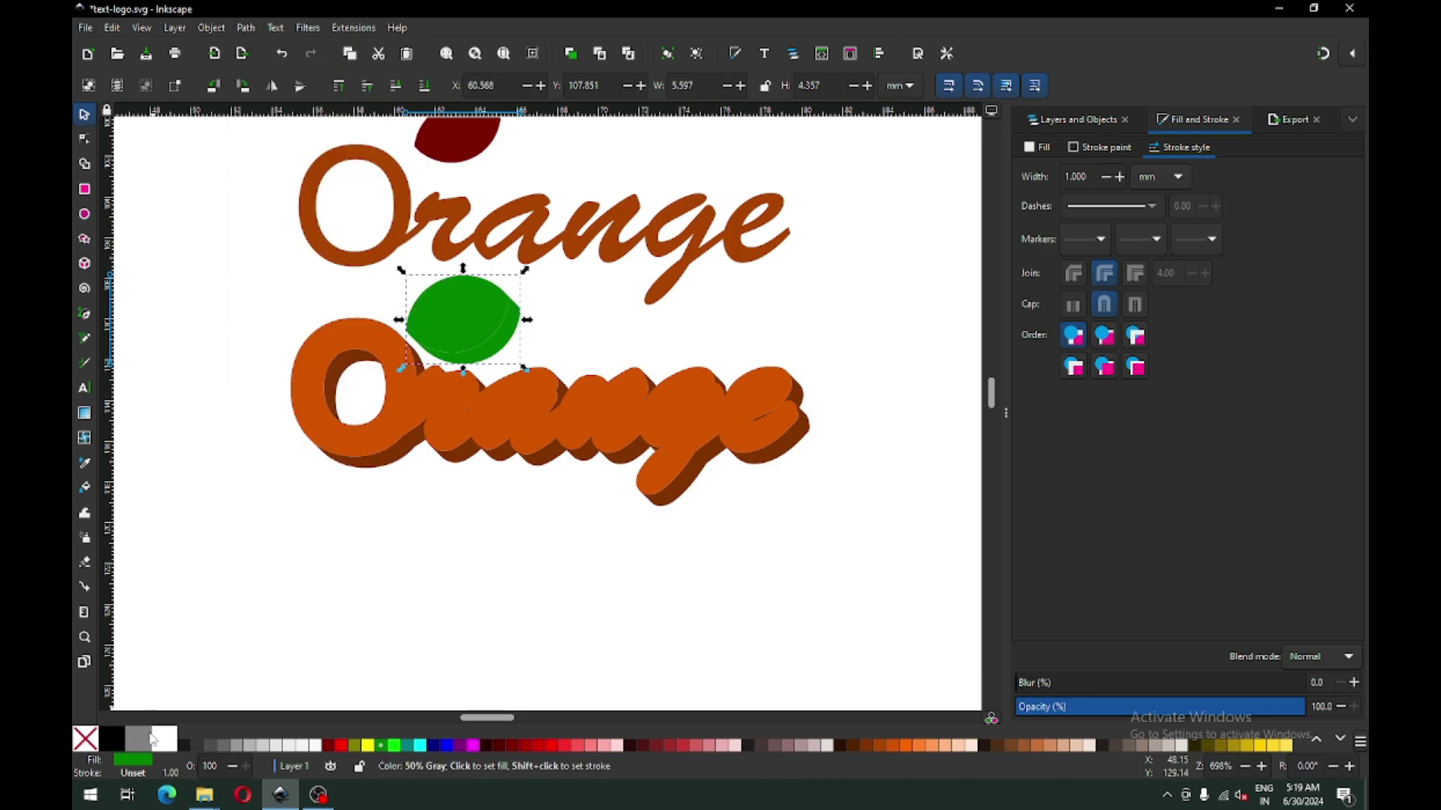
# Darken the leaf shadow's green fill to a lightness of 19 and save the drawing
pyautogui.click(135, 760)
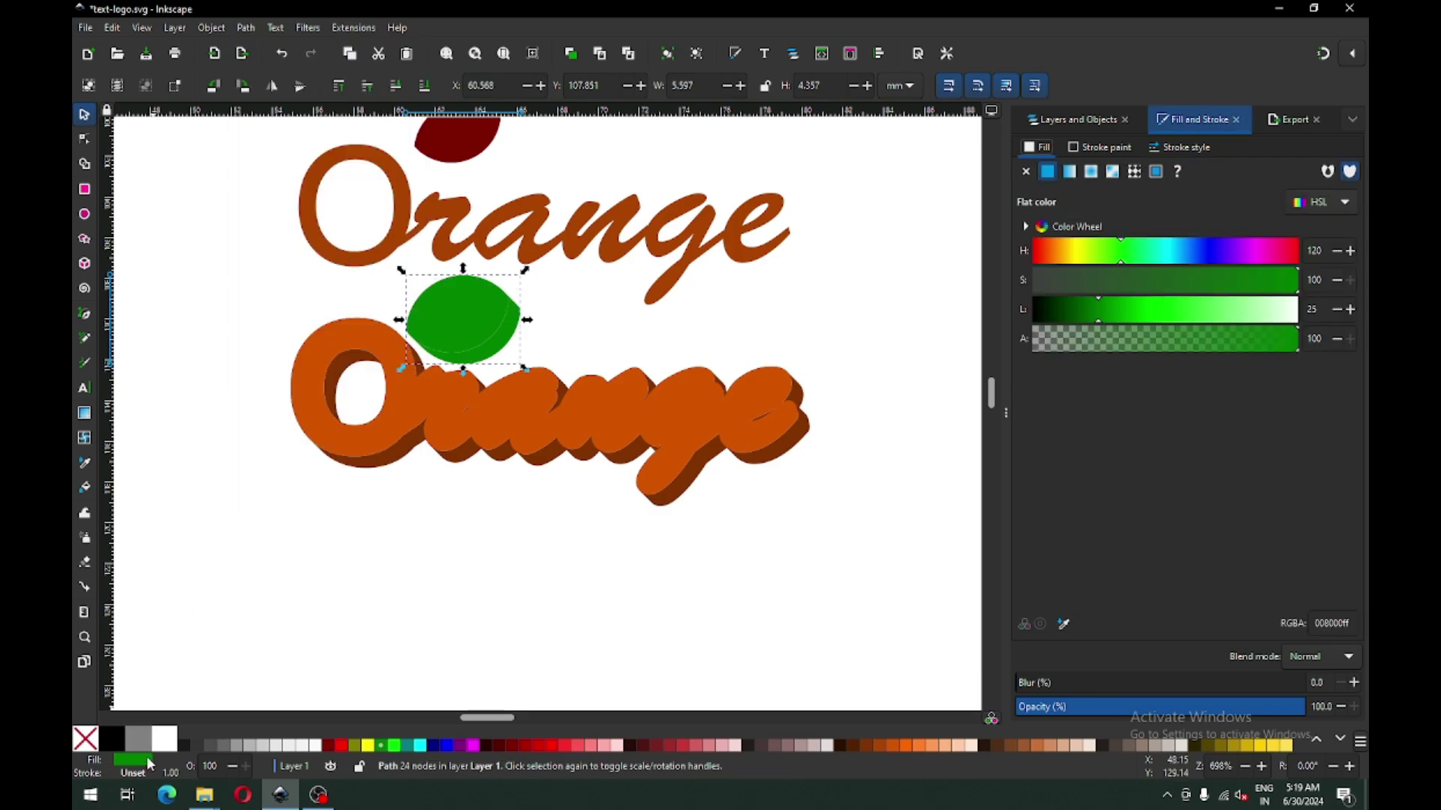
pyautogui.click(1083, 311)
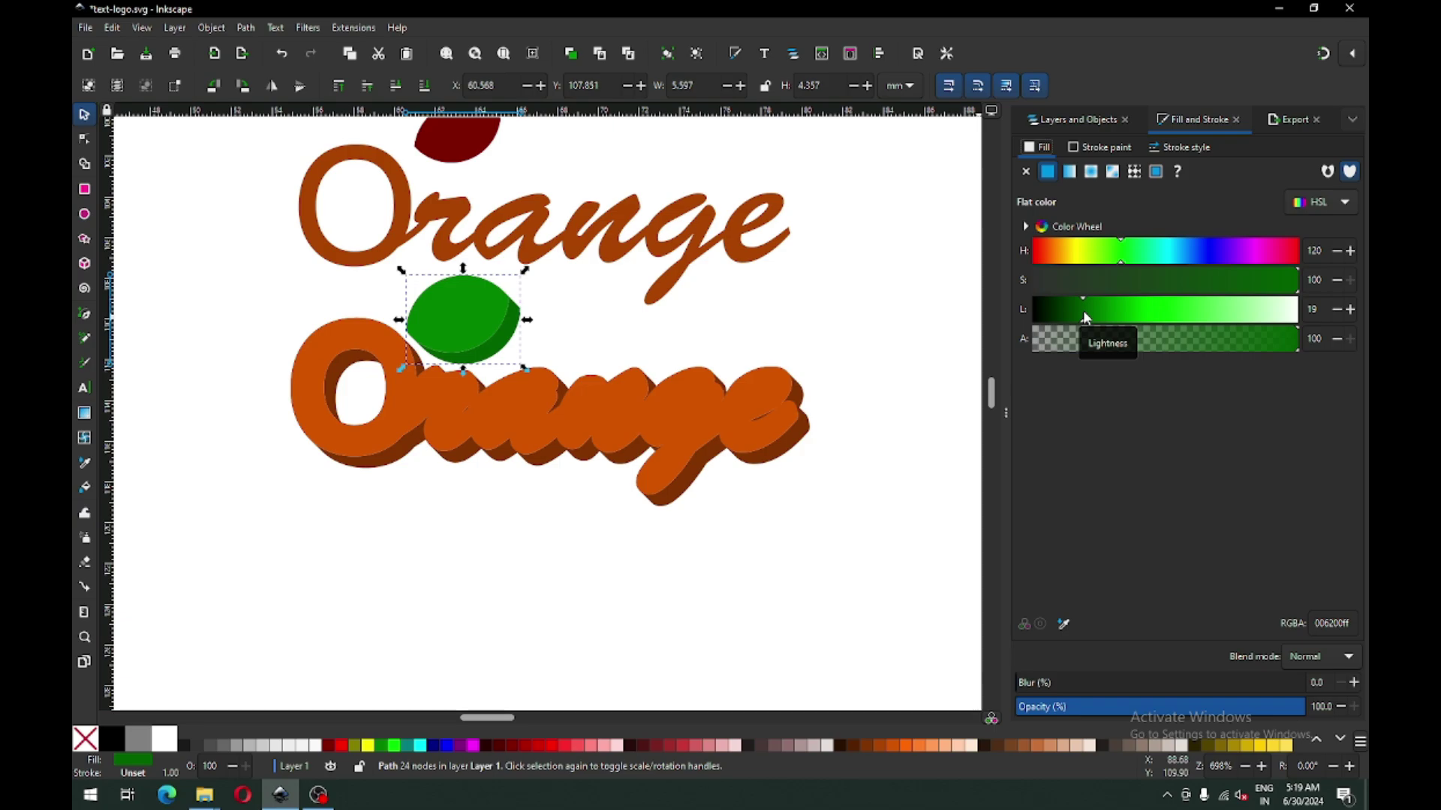
pyautogui.click(839, 323)
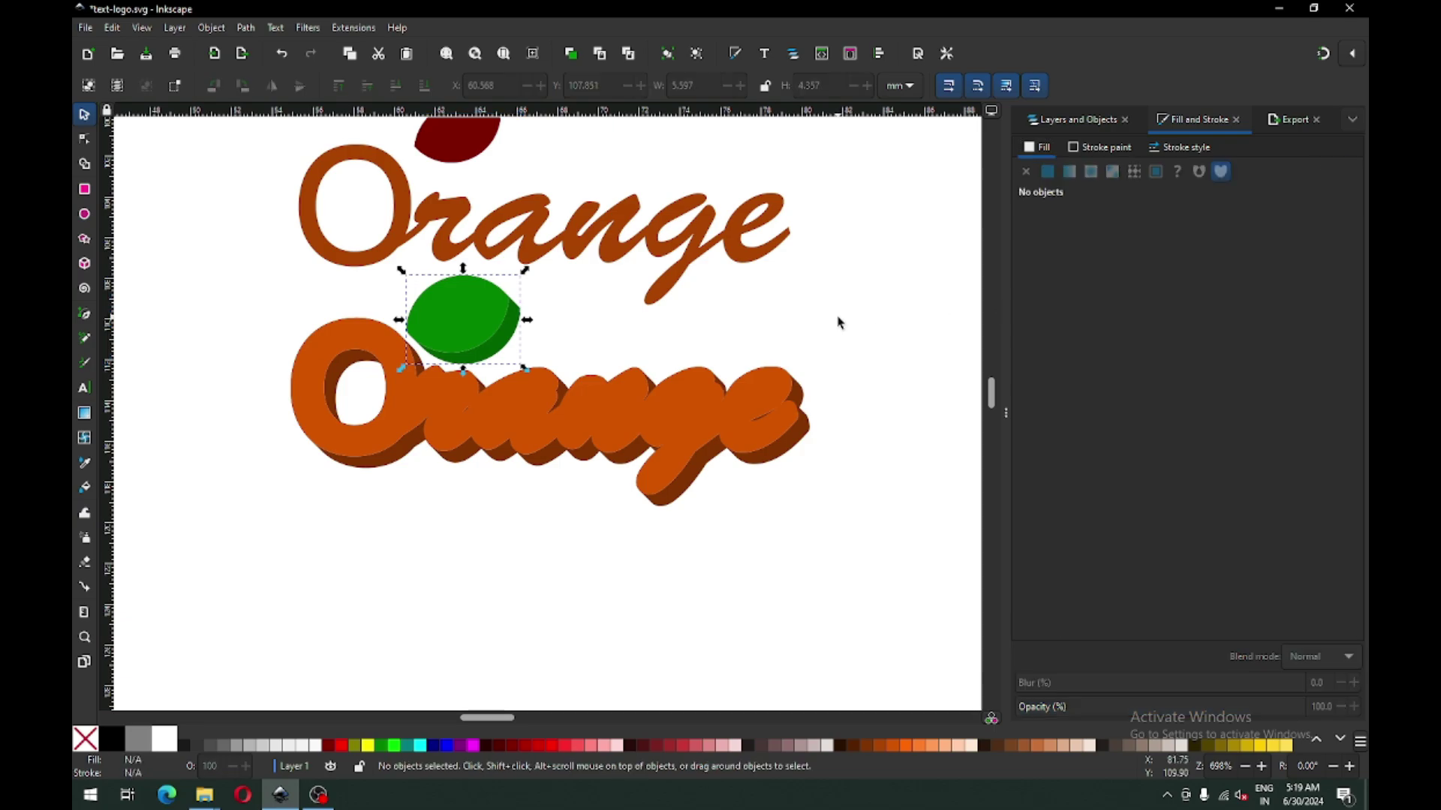
pyautogui.press('z')
pyautogui.moveTo(394, 270); pyautogui.dragTo(559, 395)
pyautogui.hotkey('ctrl', 's')
# Move the thin brown Orange lettering and the dark red leaf together down onto the thick orange logo
pyautogui.press('-')
pyautogui.press('-')
pyautogui.press('-')
pyautogui.press('-')
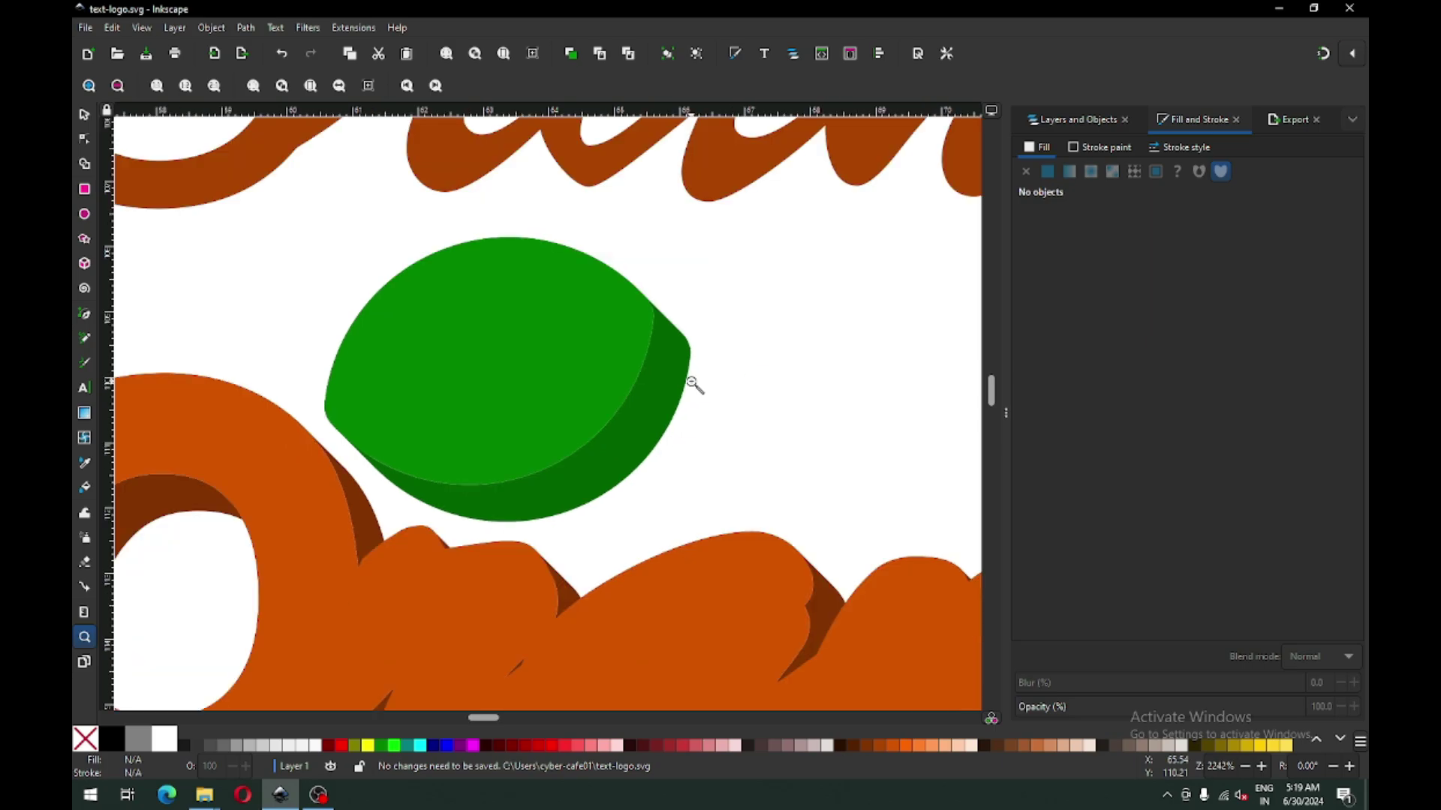
pyautogui.press('-')
pyautogui.press('-')
pyautogui.moveTo(414, 362); pyautogui.dragTo(808, 561)
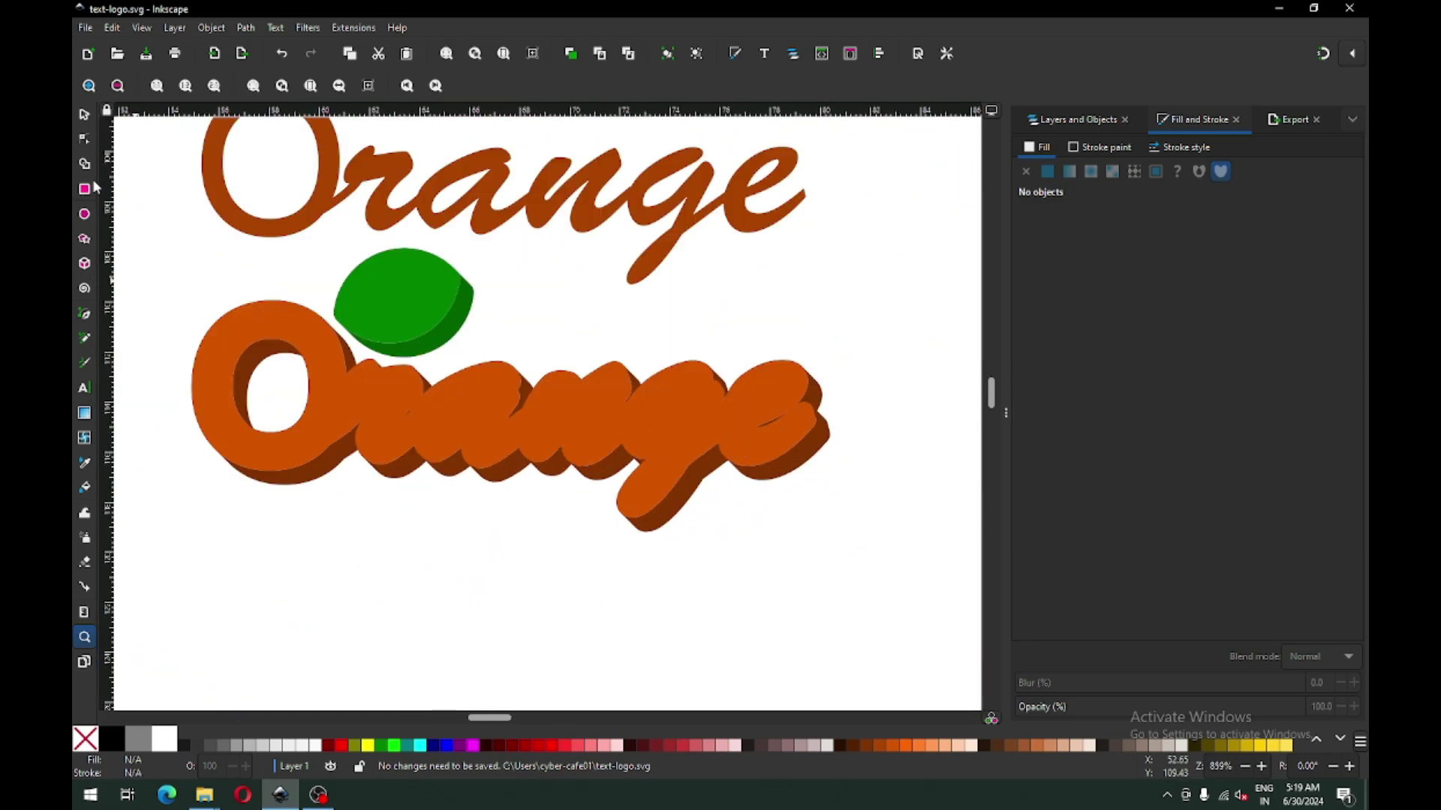
pyautogui.click(84, 116)
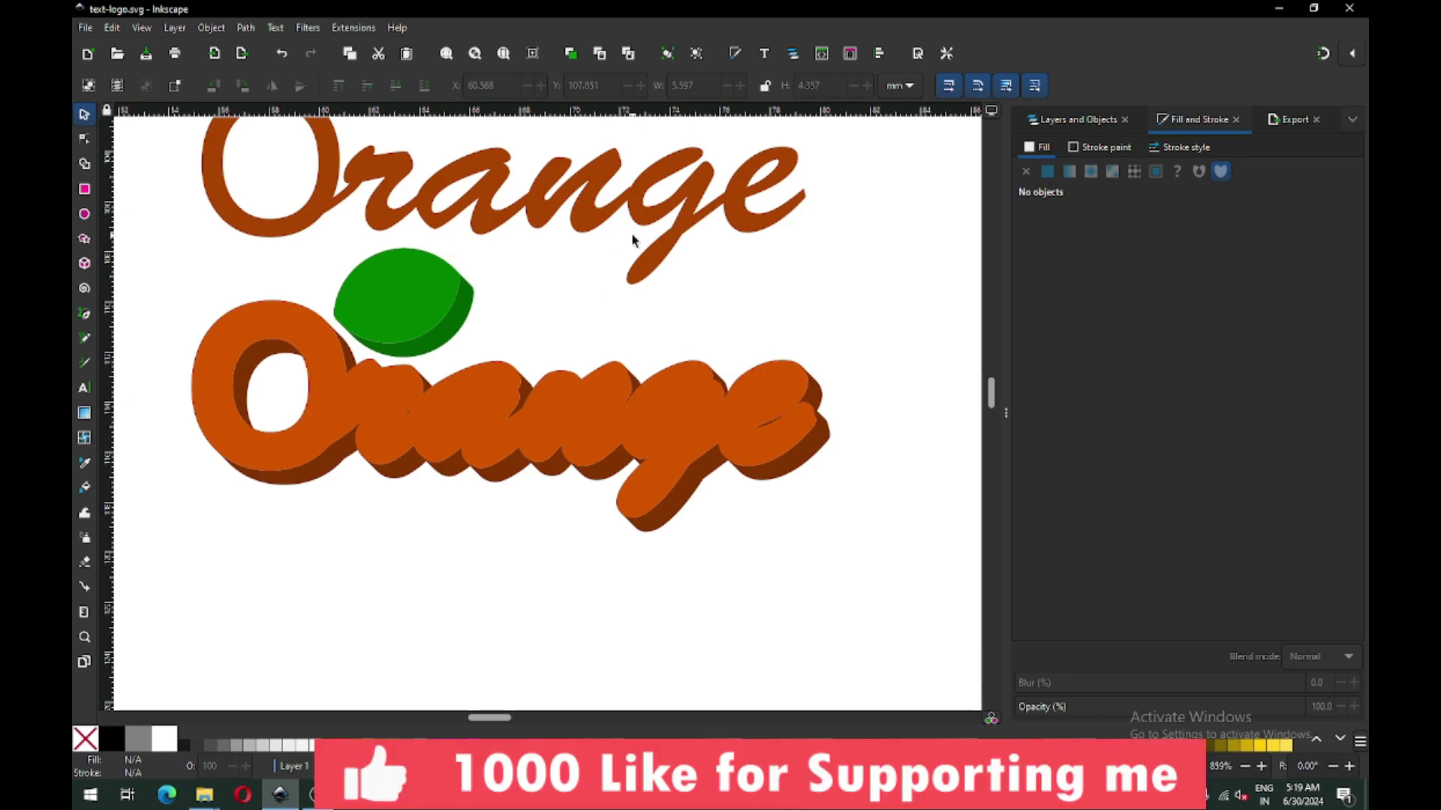
pyautogui.click(674, 250)
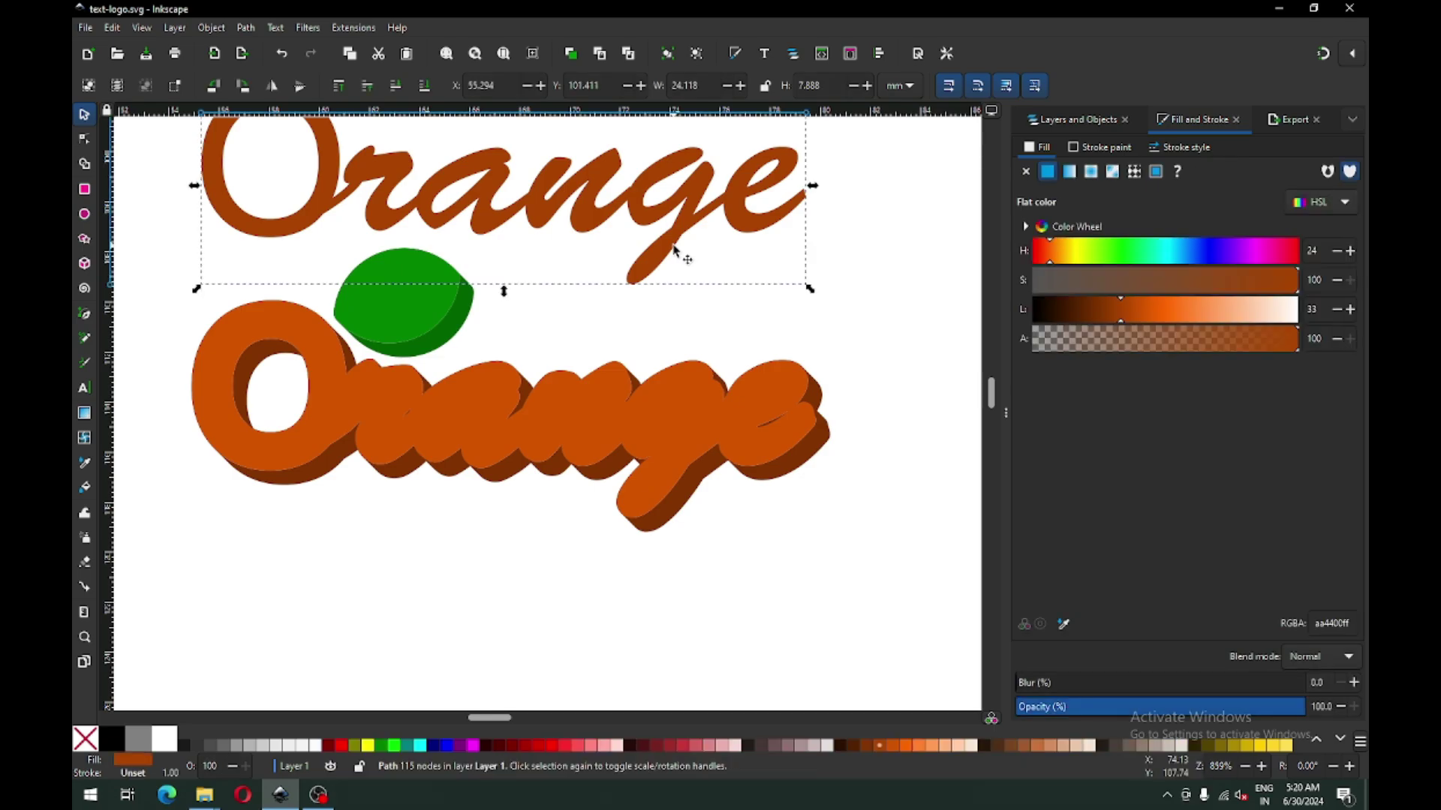
pyautogui.press('-')
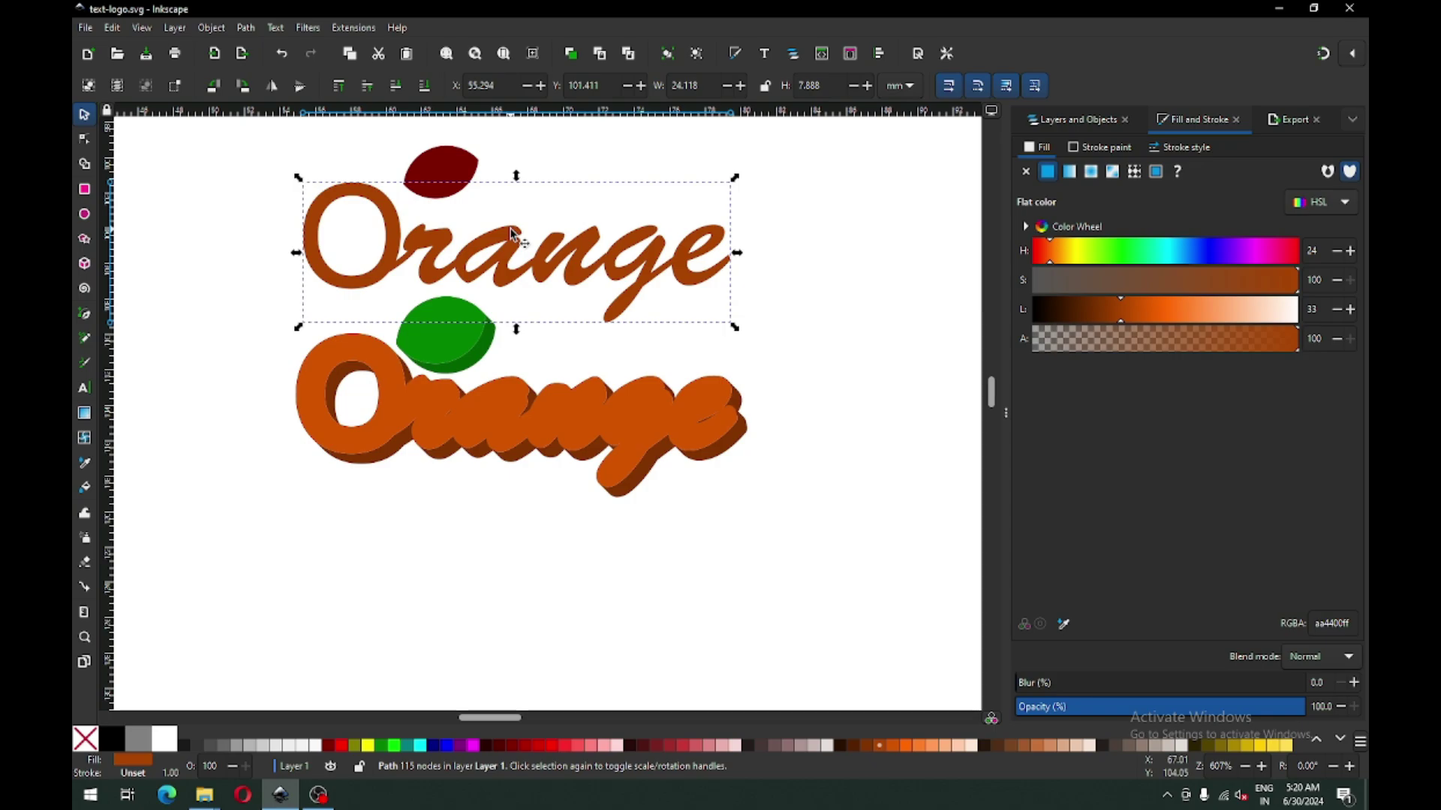
pyautogui.keyDown('shift'); pyautogui.click(450, 171); pyautogui.keyUp('shift')
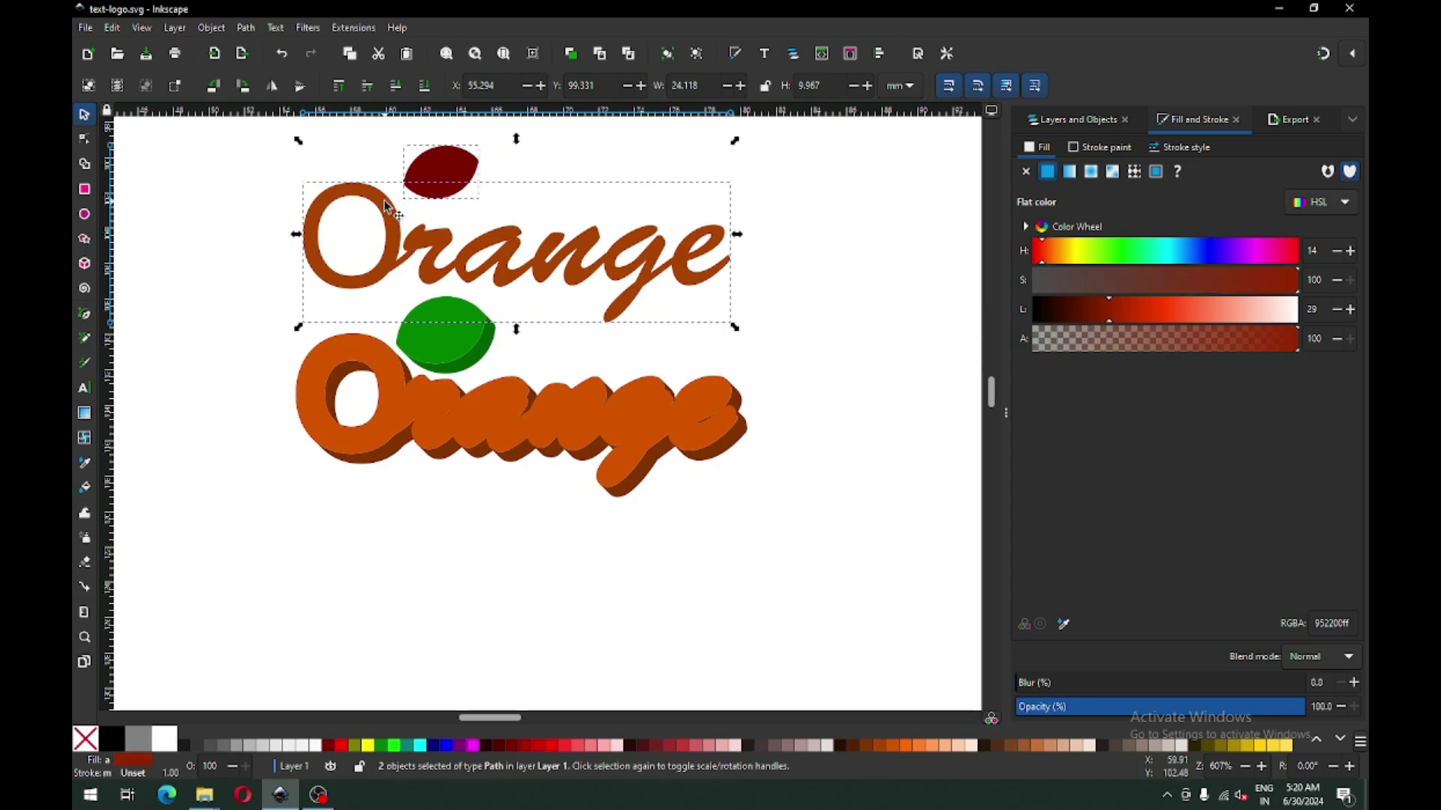
pyautogui.moveTo(385, 199); pyautogui.dragTo(390, 321)
# Raise the thin lettering and dark red leaf to the top and align them inside the thick orange and green shapes
pyautogui.click(212, 27)
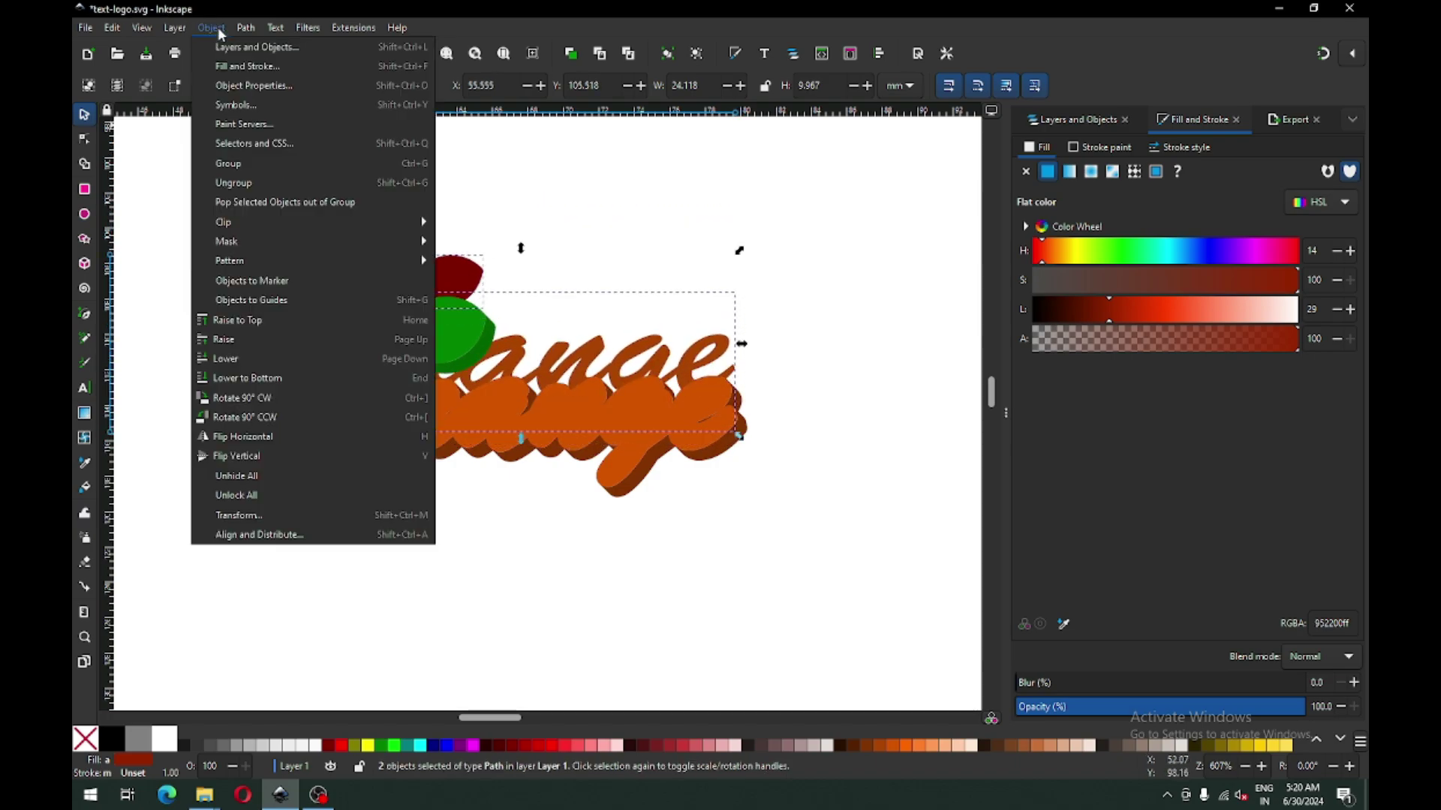
pyautogui.click(248, 322)
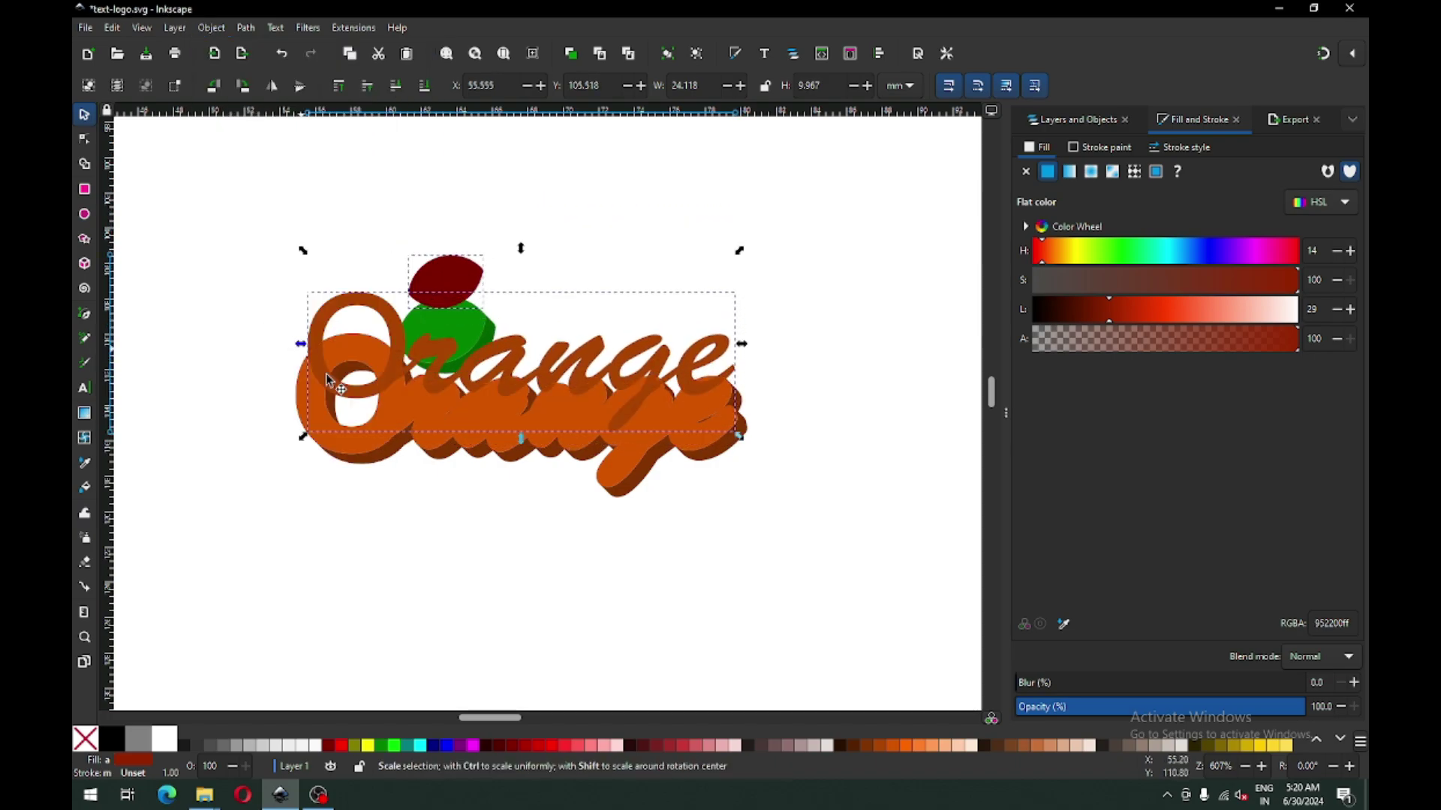
pyautogui.moveTo(397, 361); pyautogui.dragTo(392, 399)
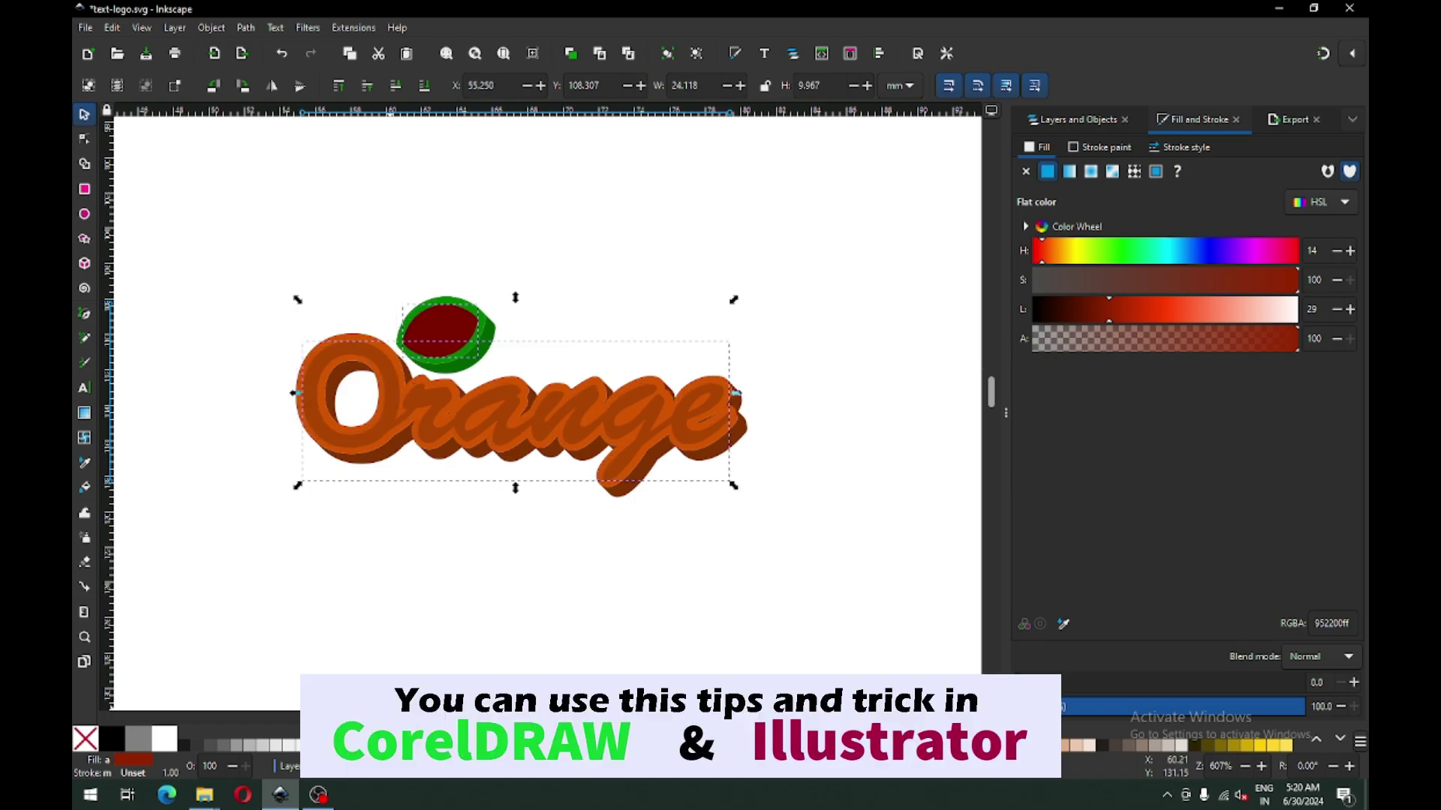
# Fill the thin Orange lettering and the inner leaf with near-white f9f9f9
pyautogui.click(517, 743)
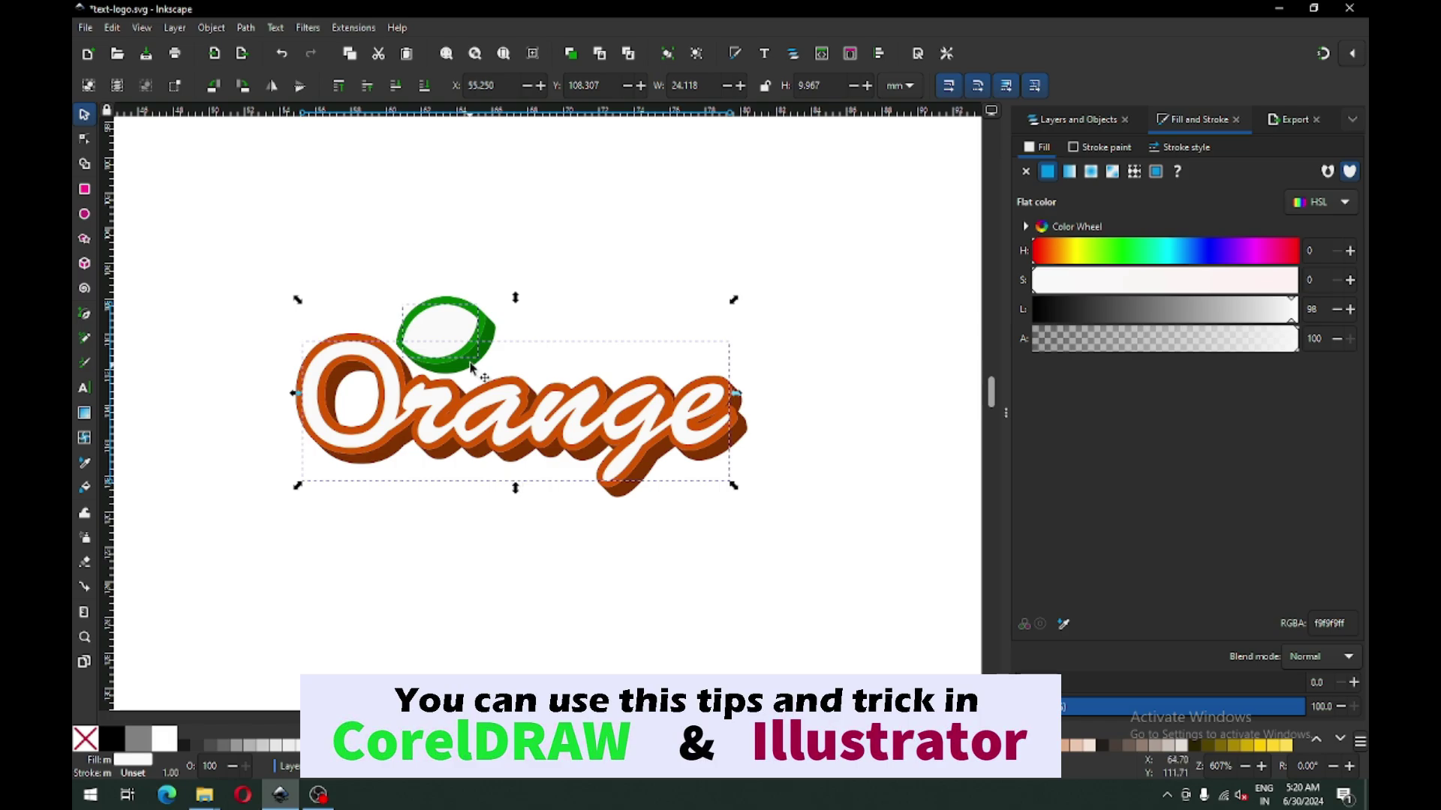
pyautogui.click(570, 298)
pyautogui.press('z')
pyautogui.moveTo(258, 273); pyautogui.dragTo(796, 529)
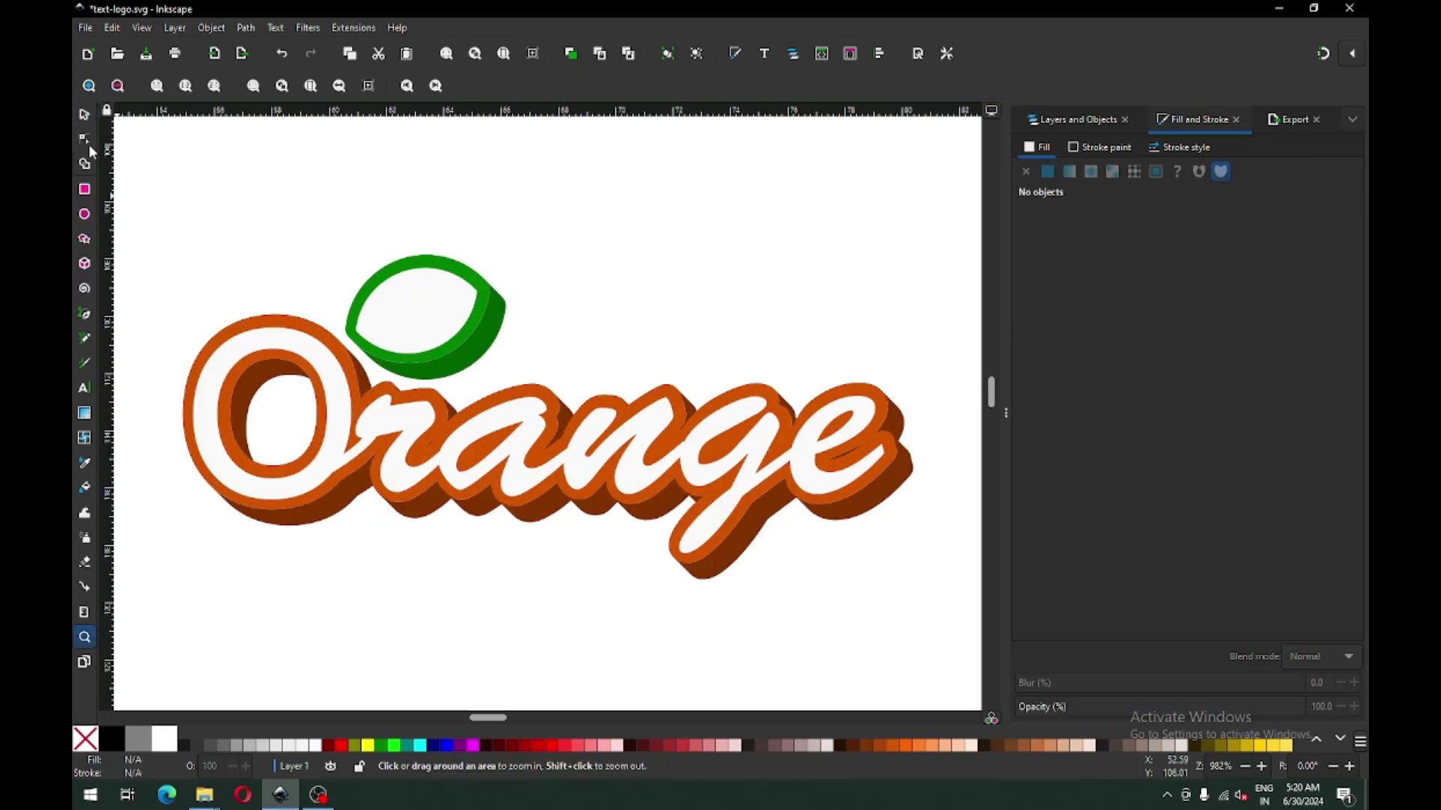
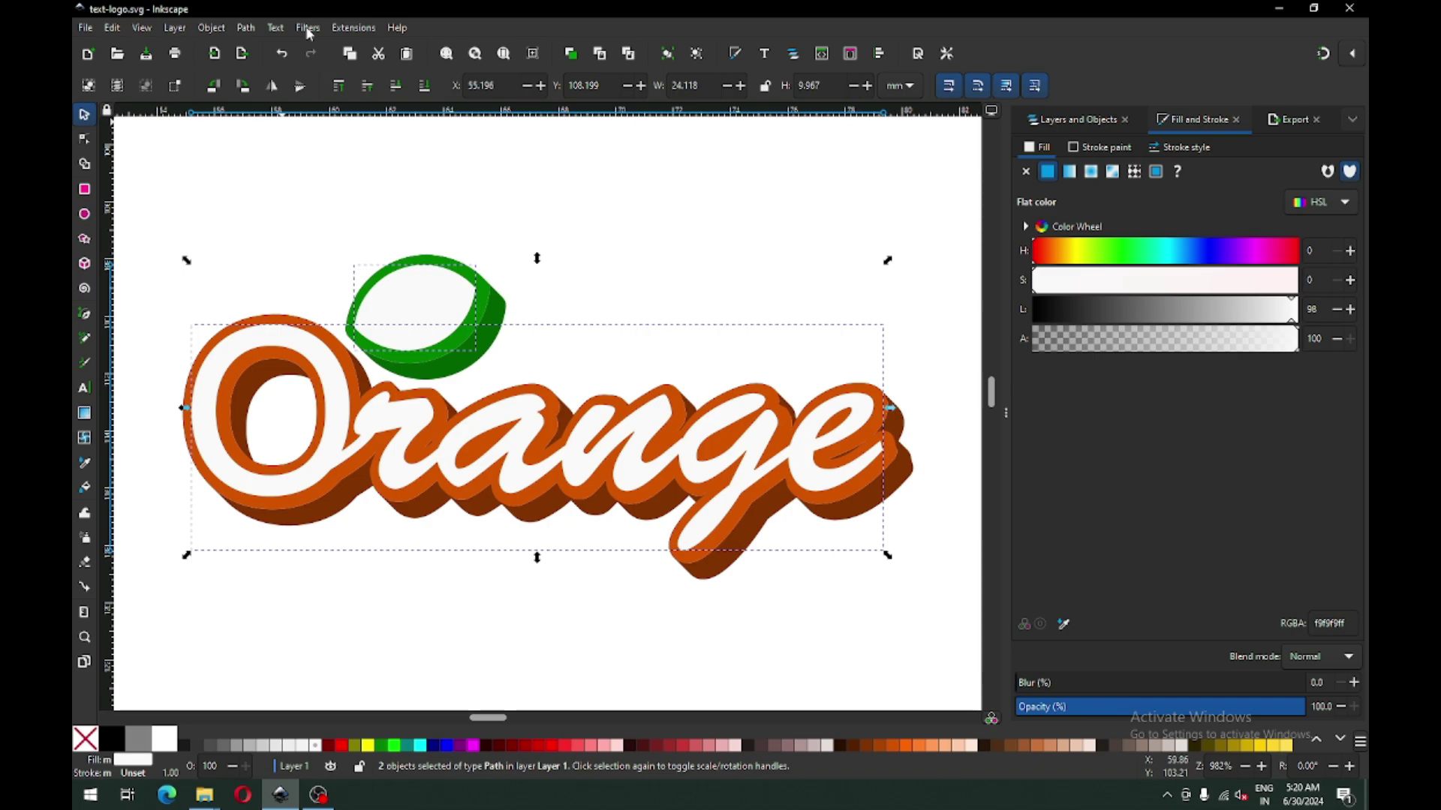
# Generate a Long Shadow of length 0.2 at a 45° angle from the near-white Orange lettering and inner leaf
pyautogui.click(353, 28)
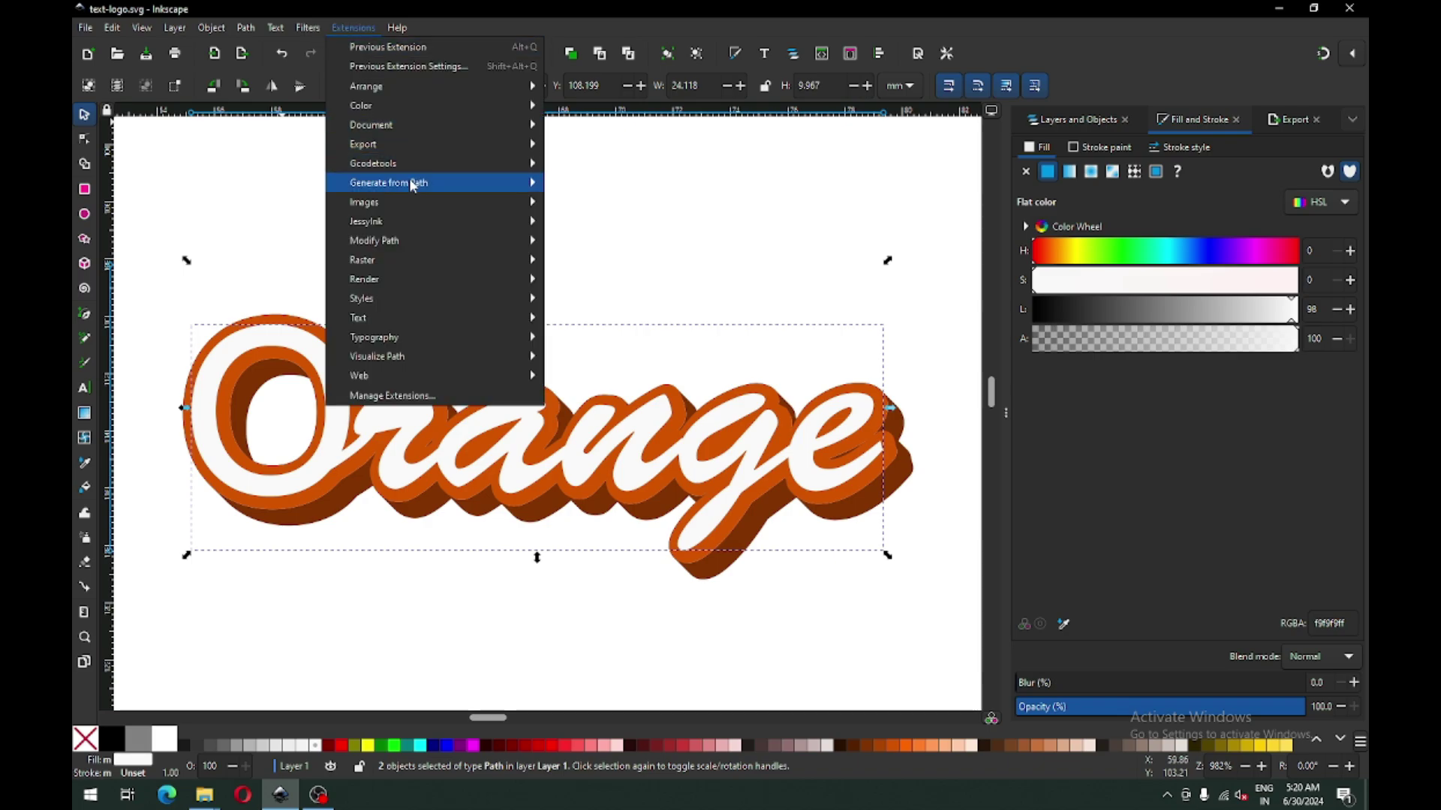
pyautogui.moveTo(408, 183)
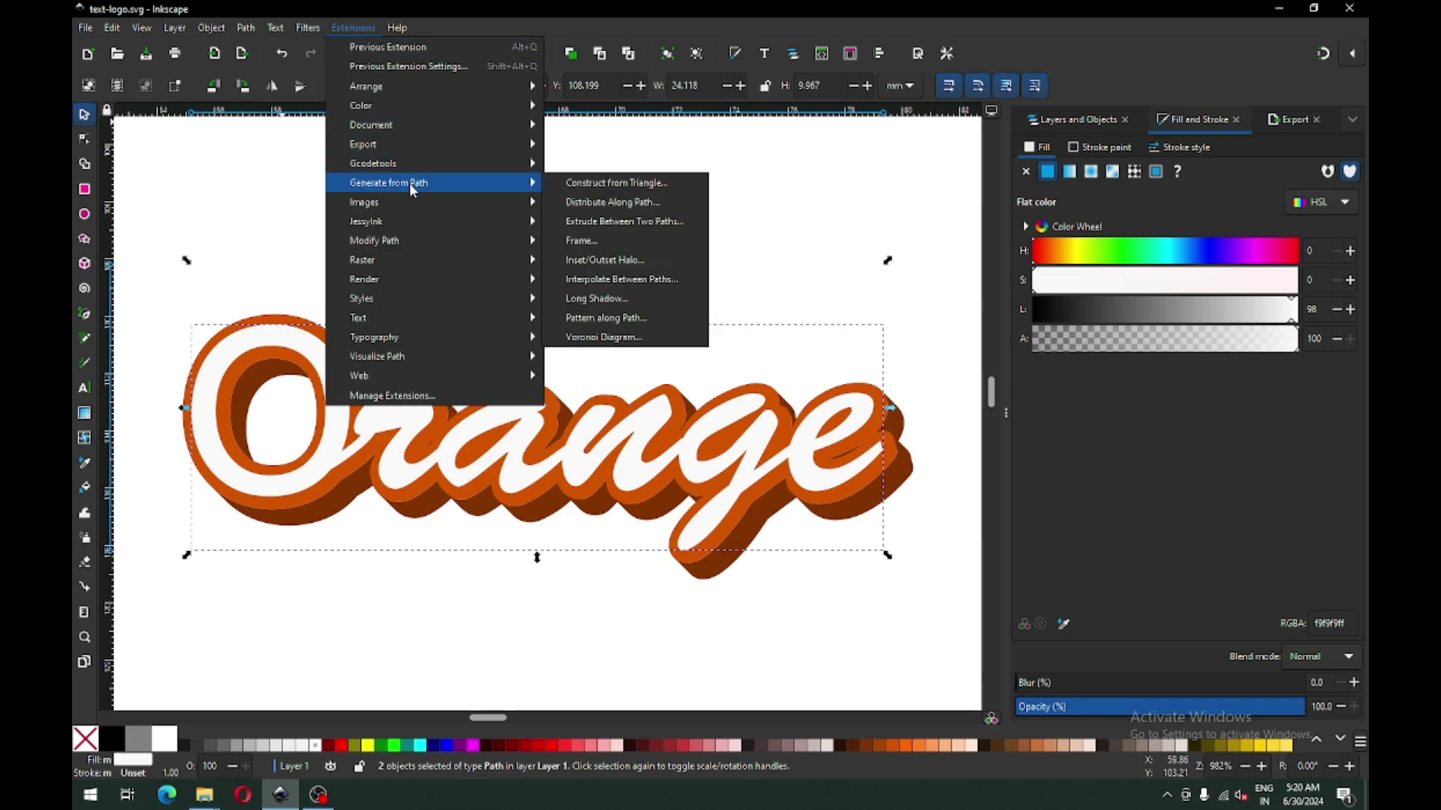
pyautogui.click(619, 301)
pyautogui.moveTo(310, 78); pyautogui.dragTo(805, 116)
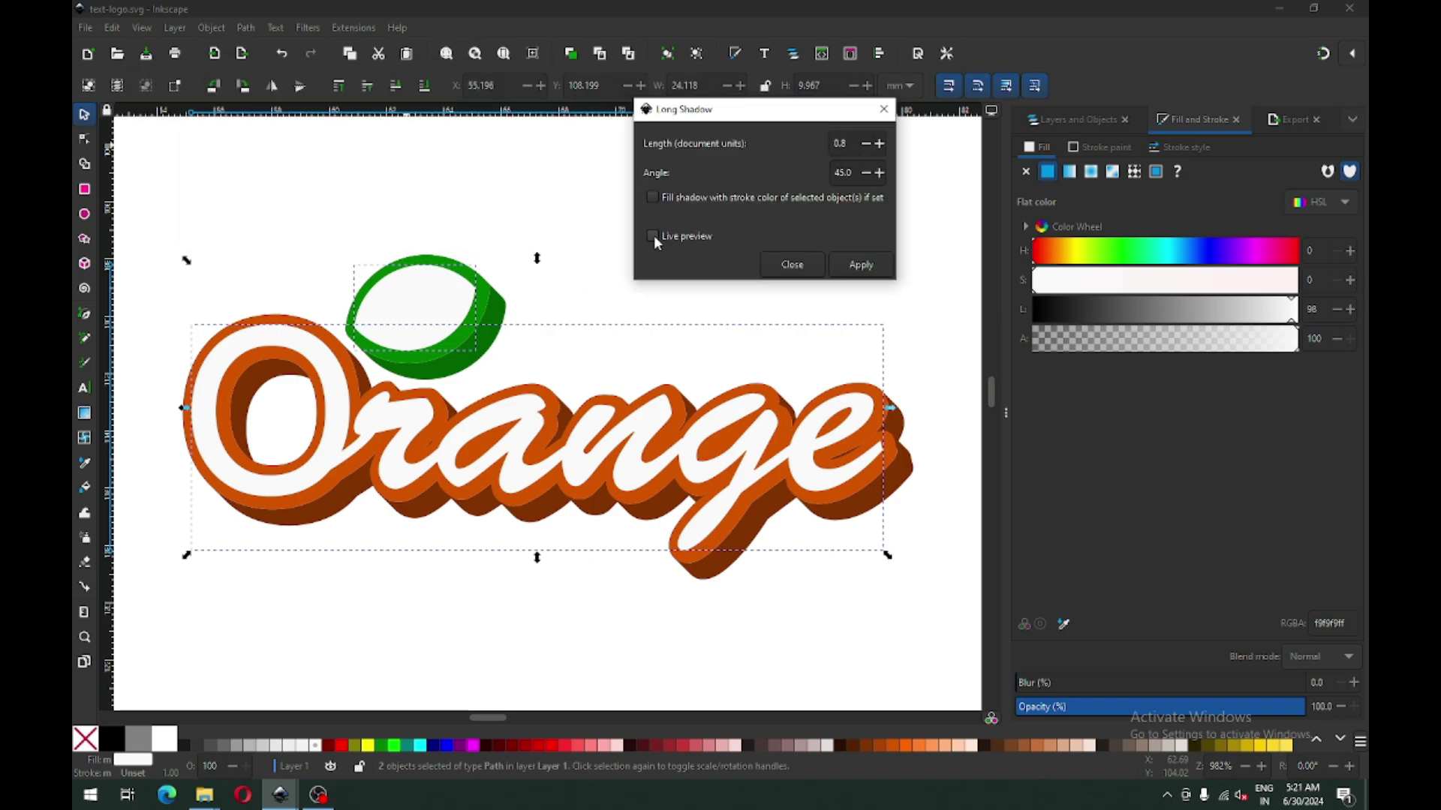
pyautogui.click(697, 237)
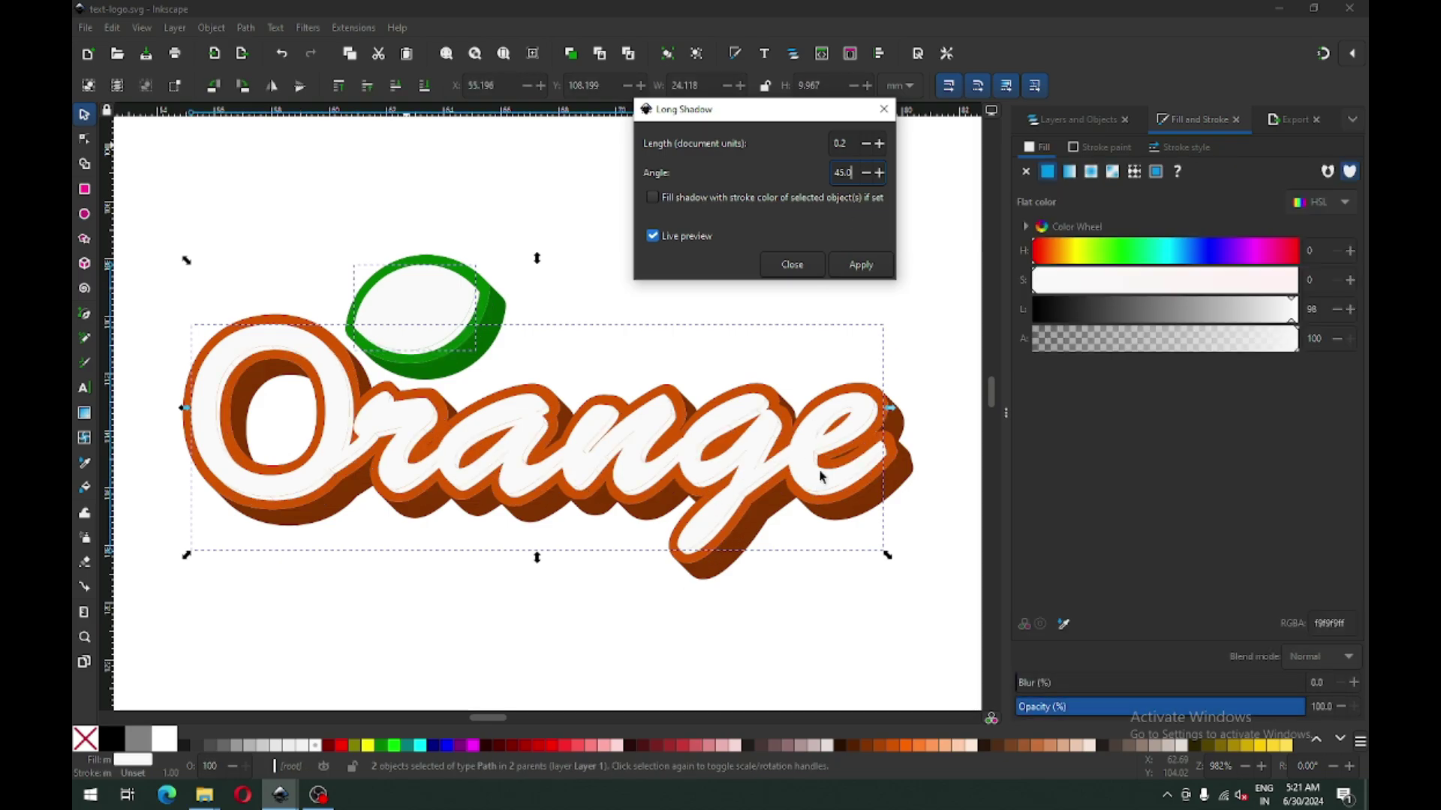
pyautogui.click(863, 267)
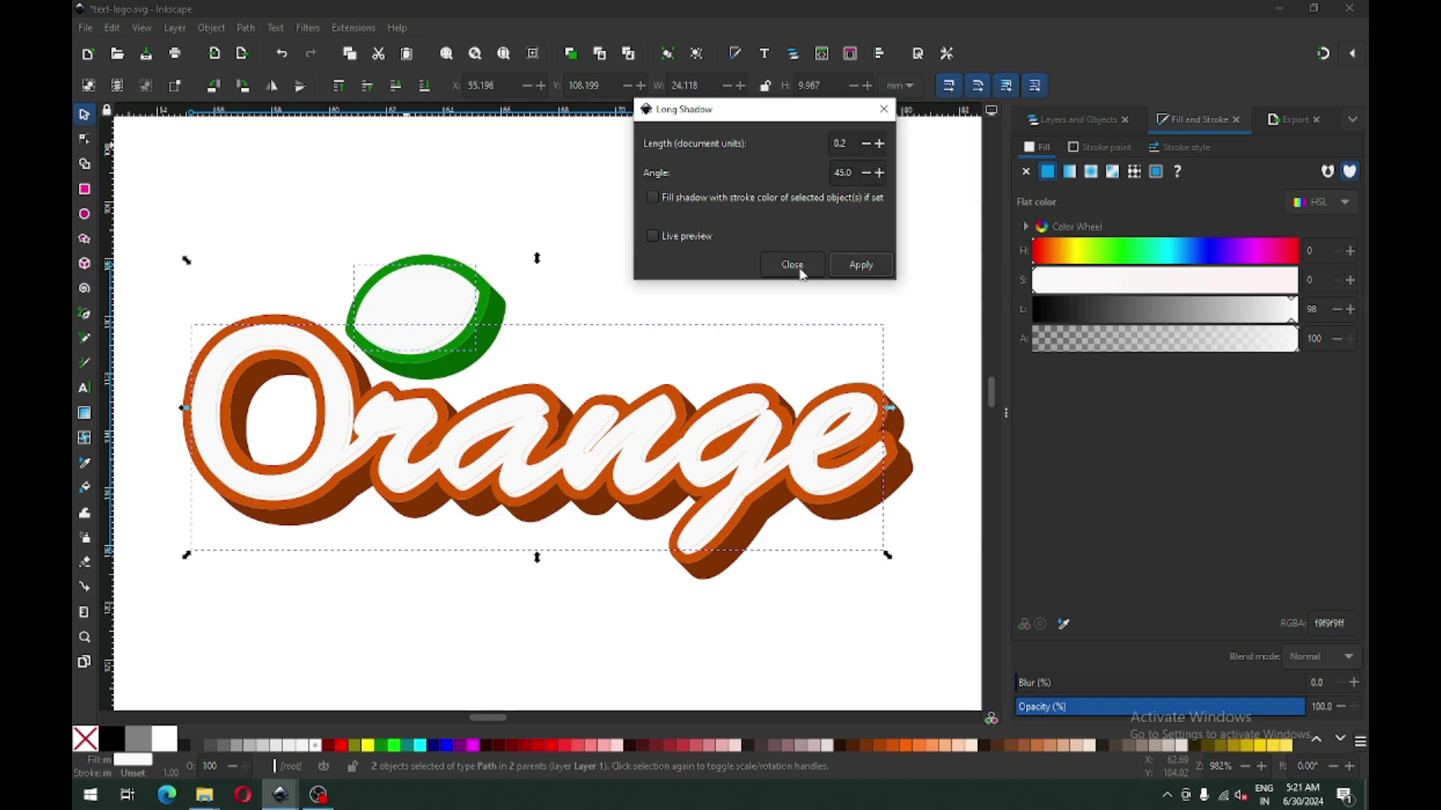
pyautogui.click(796, 267)
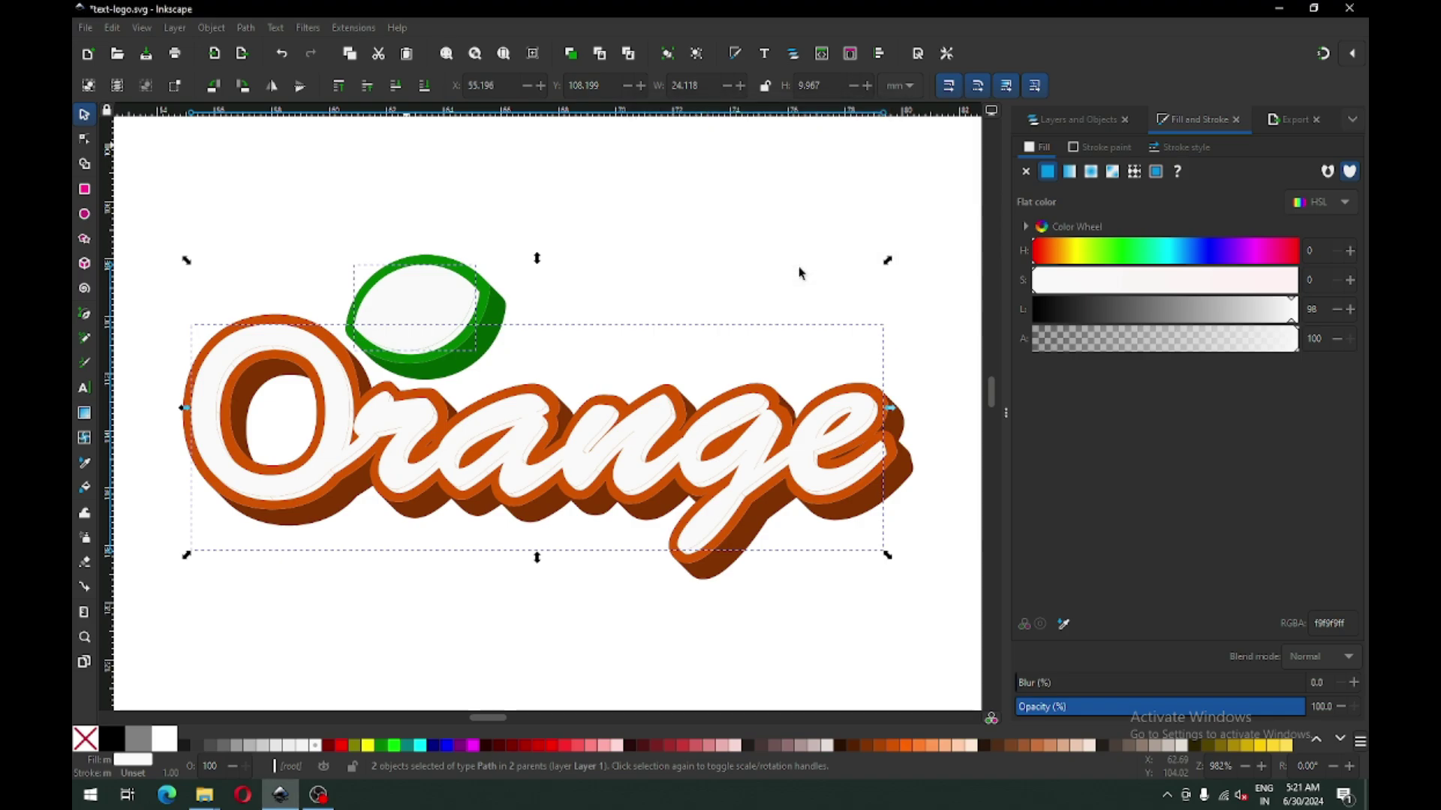
pyautogui.click(593, 248)
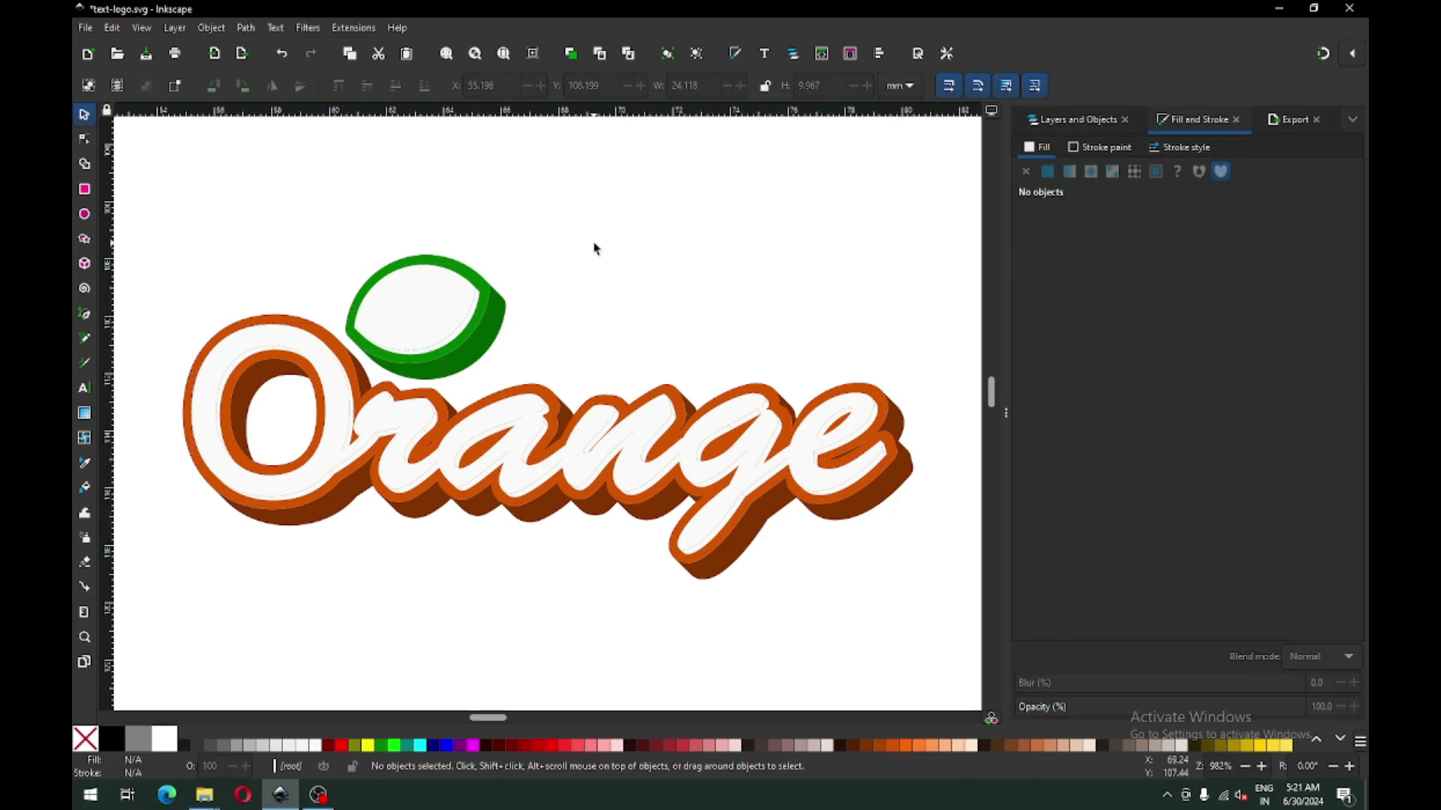
# Ungroup the new shadow groups of the white lettering and the inner leaf, and save the drawing
pyautogui.click(752, 448)
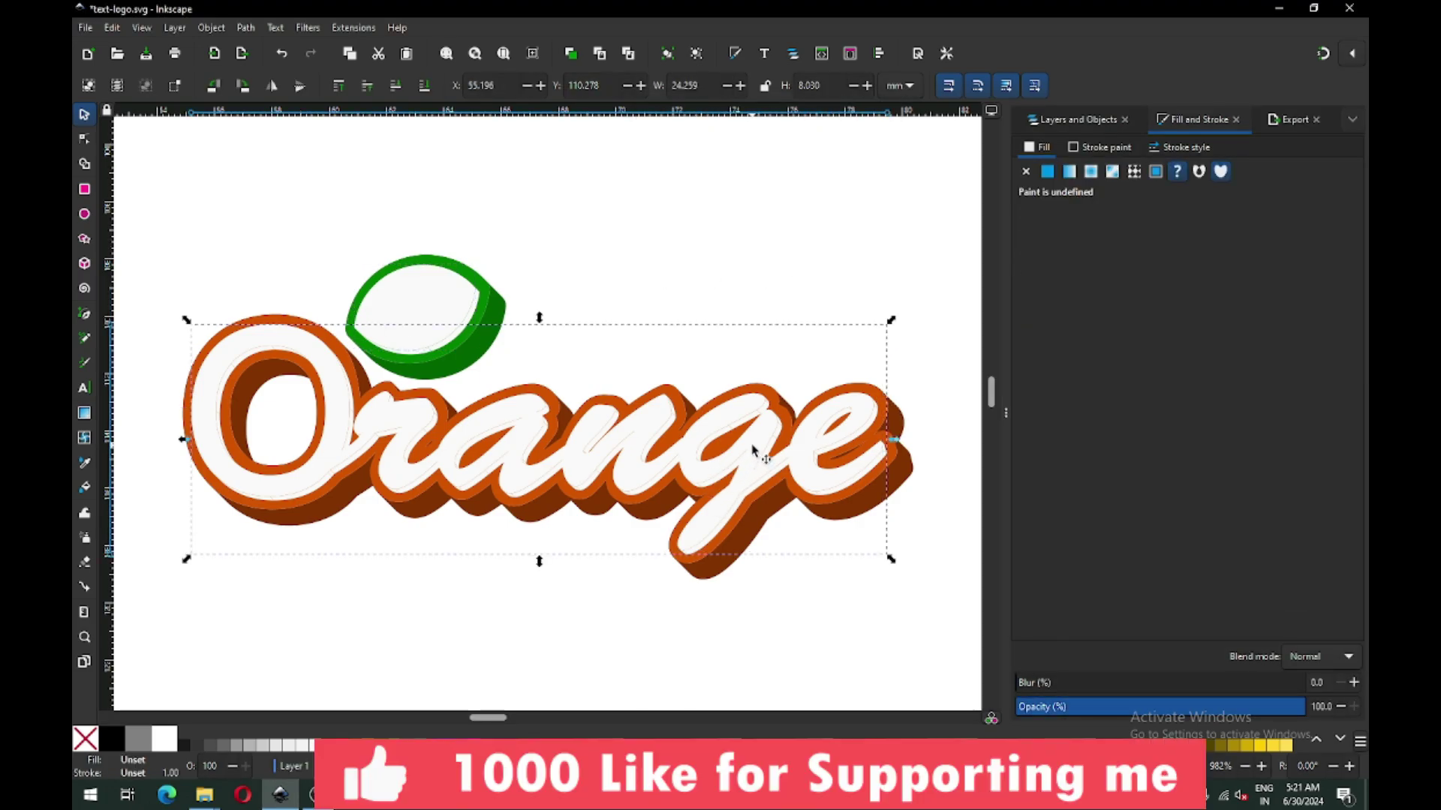
pyautogui.keyDown('shift'); pyautogui.click(440, 306); pyautogui.keyUp('shift')
pyautogui.click(207, 27)
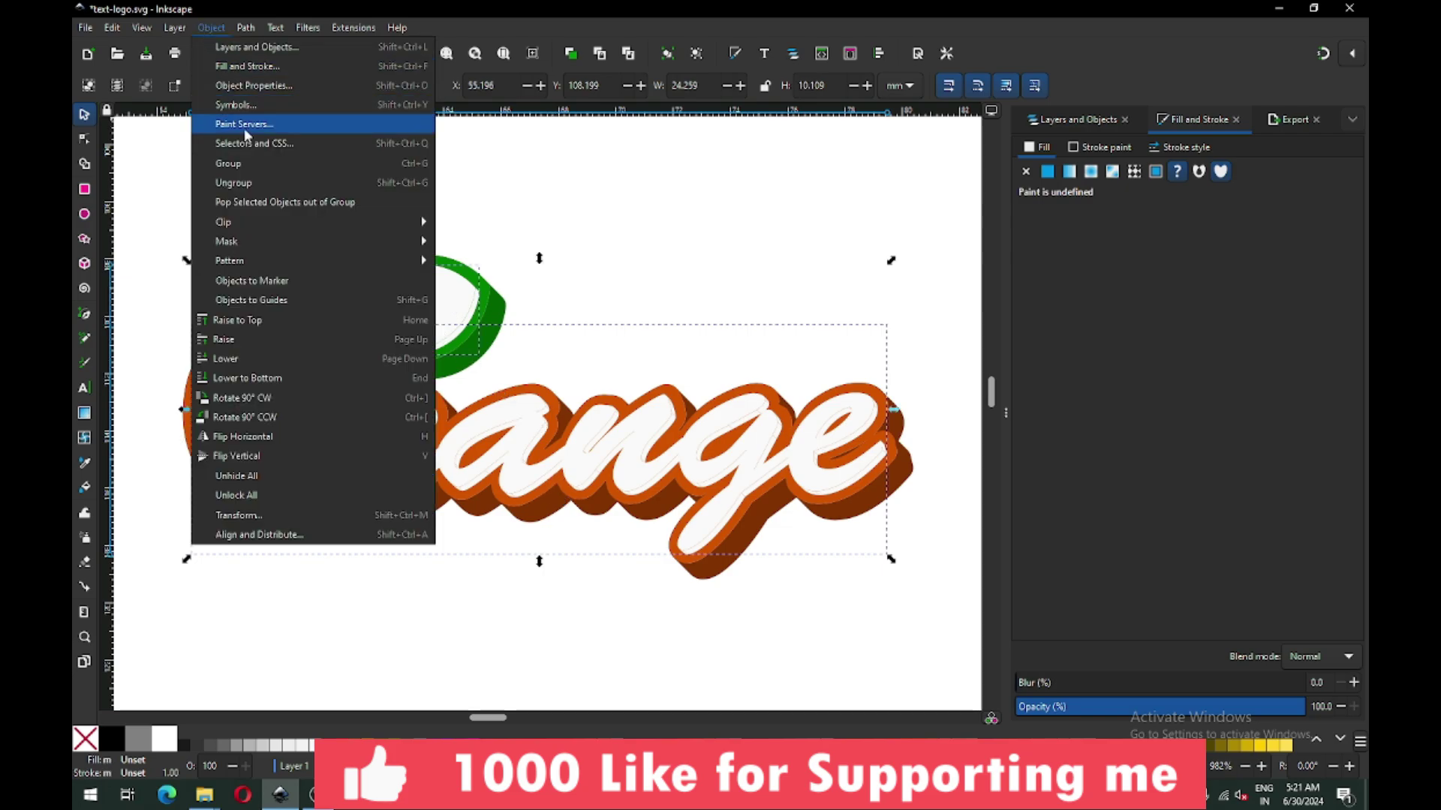
pyautogui.click(225, 182)
pyautogui.click(604, 209)
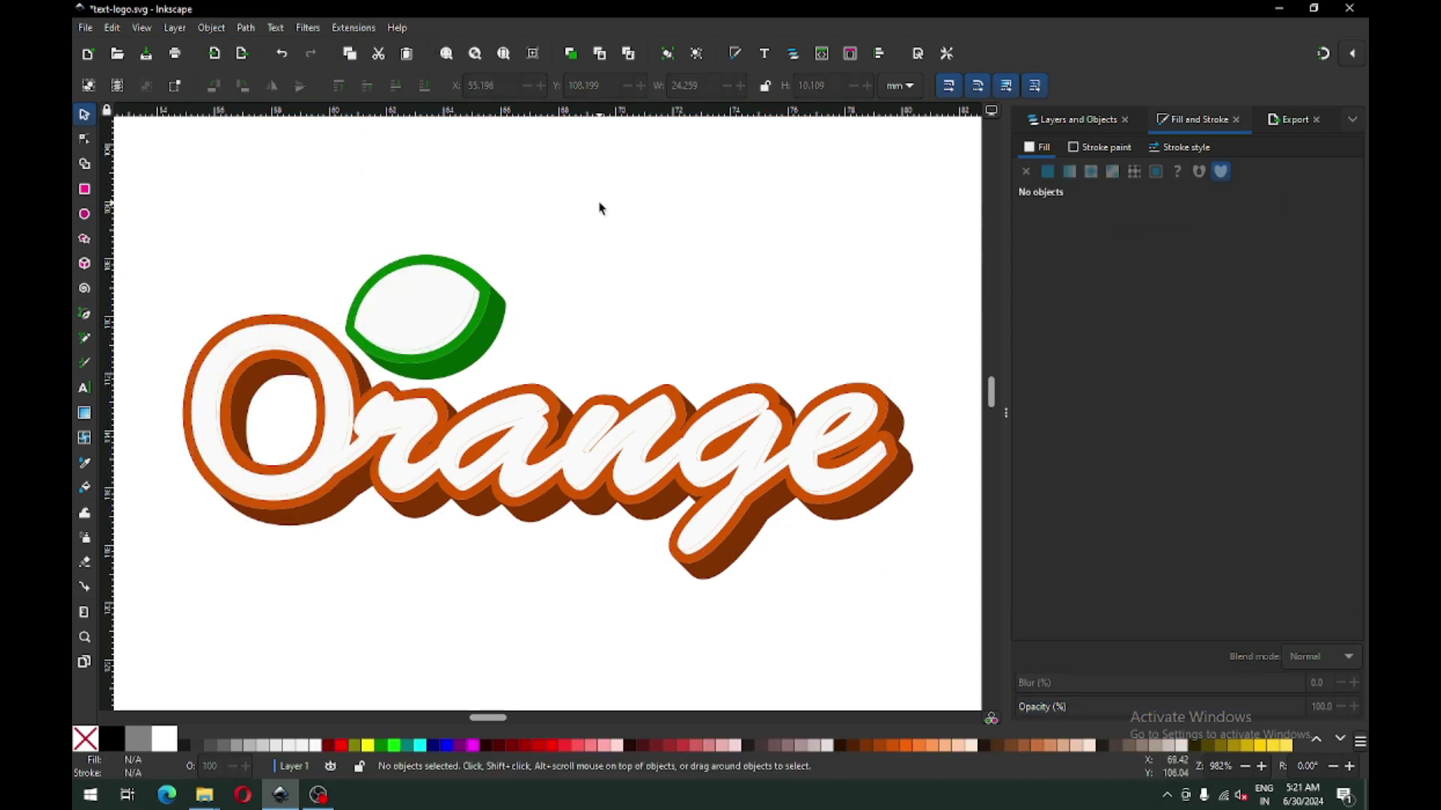
pyautogui.hotkey('ctrl', 's')
pyautogui.hotkey('ctrl', 's')
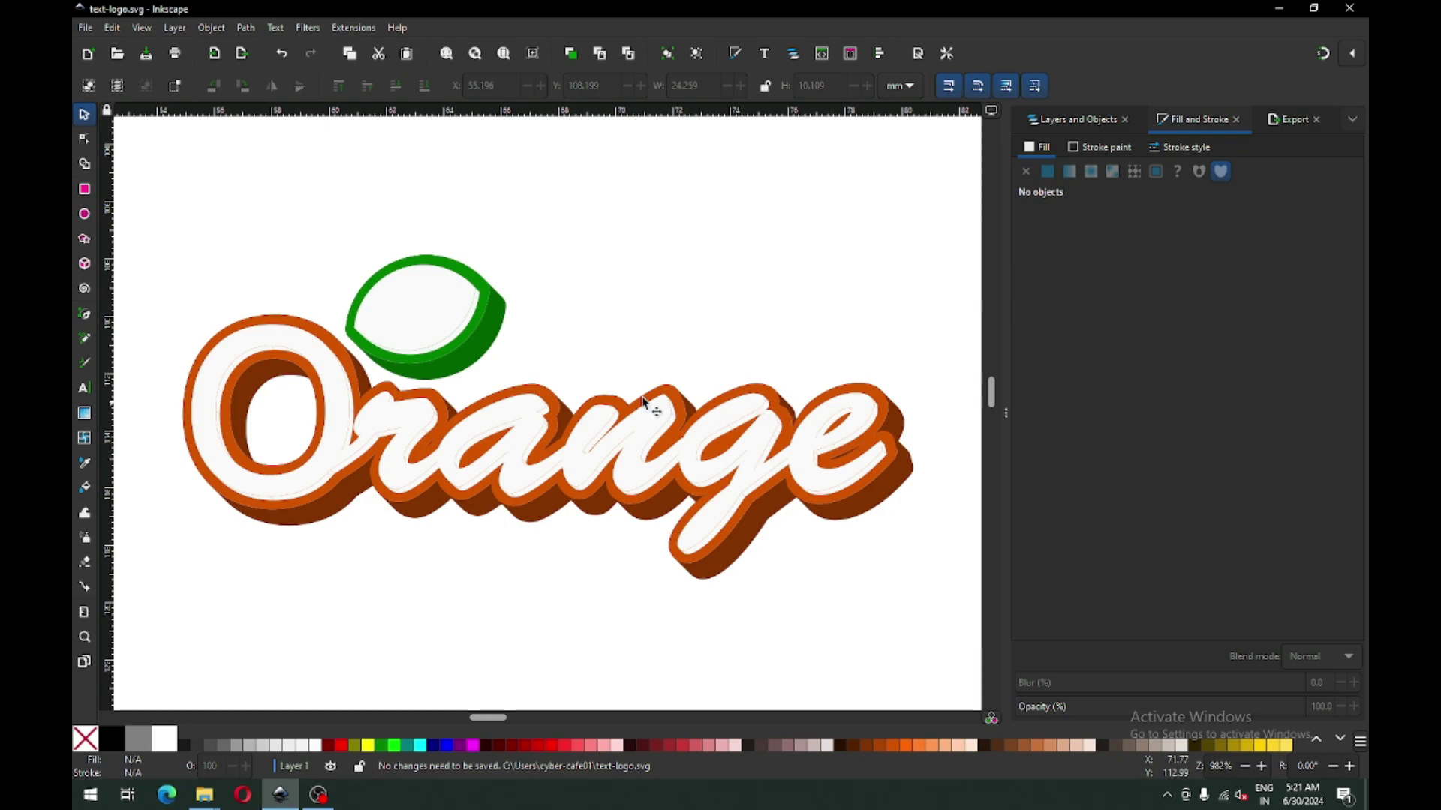
# Fill the inner leaf's shadow pieces with the dark green 006200 sampled from the outer leaf's shadow, and save the drawing
pyautogui.press('z')
pyautogui.moveTo(340, 237); pyautogui.dragTo(555, 425)
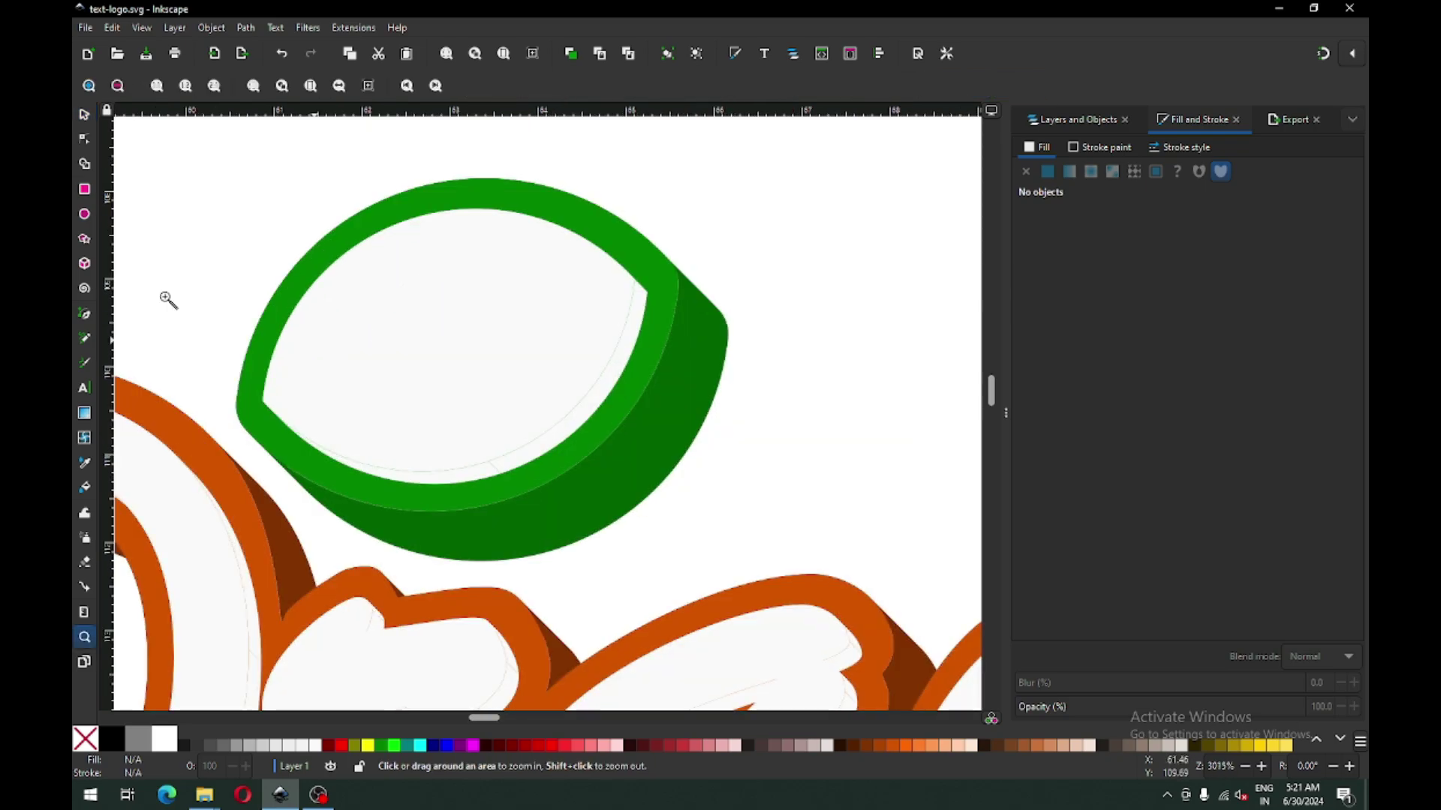
pyautogui.click(84, 116)
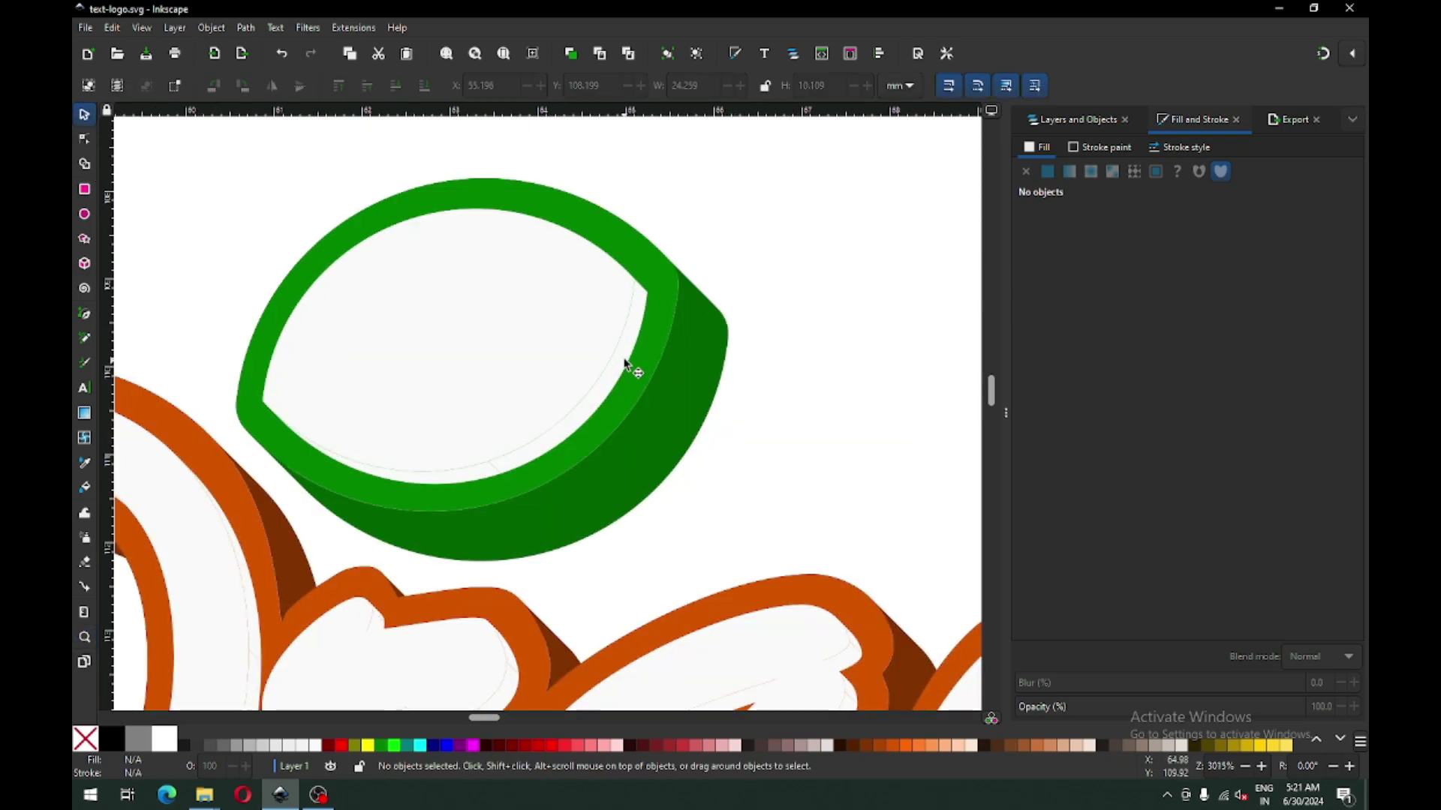
pyautogui.click(625, 365)
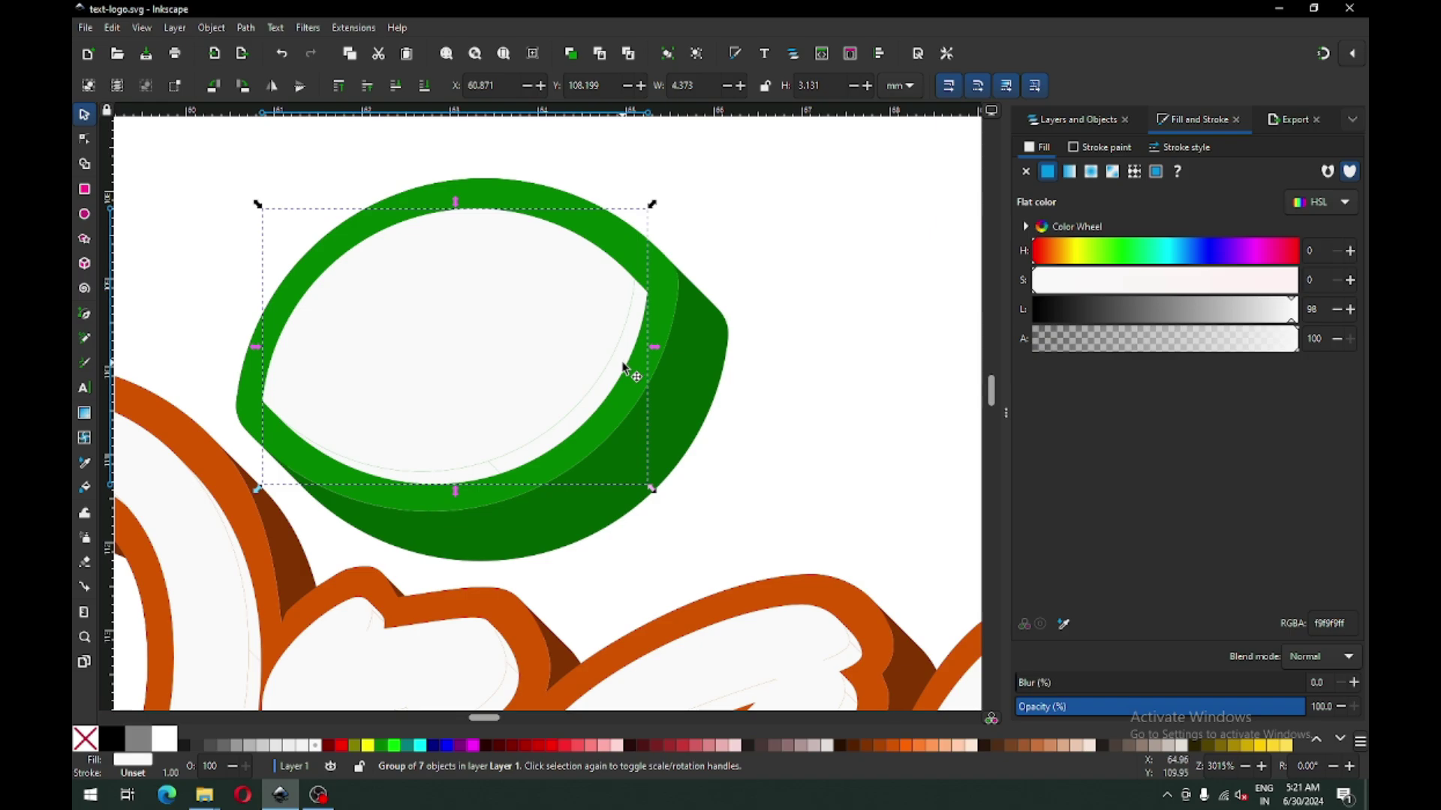
pyautogui.click(84, 463)
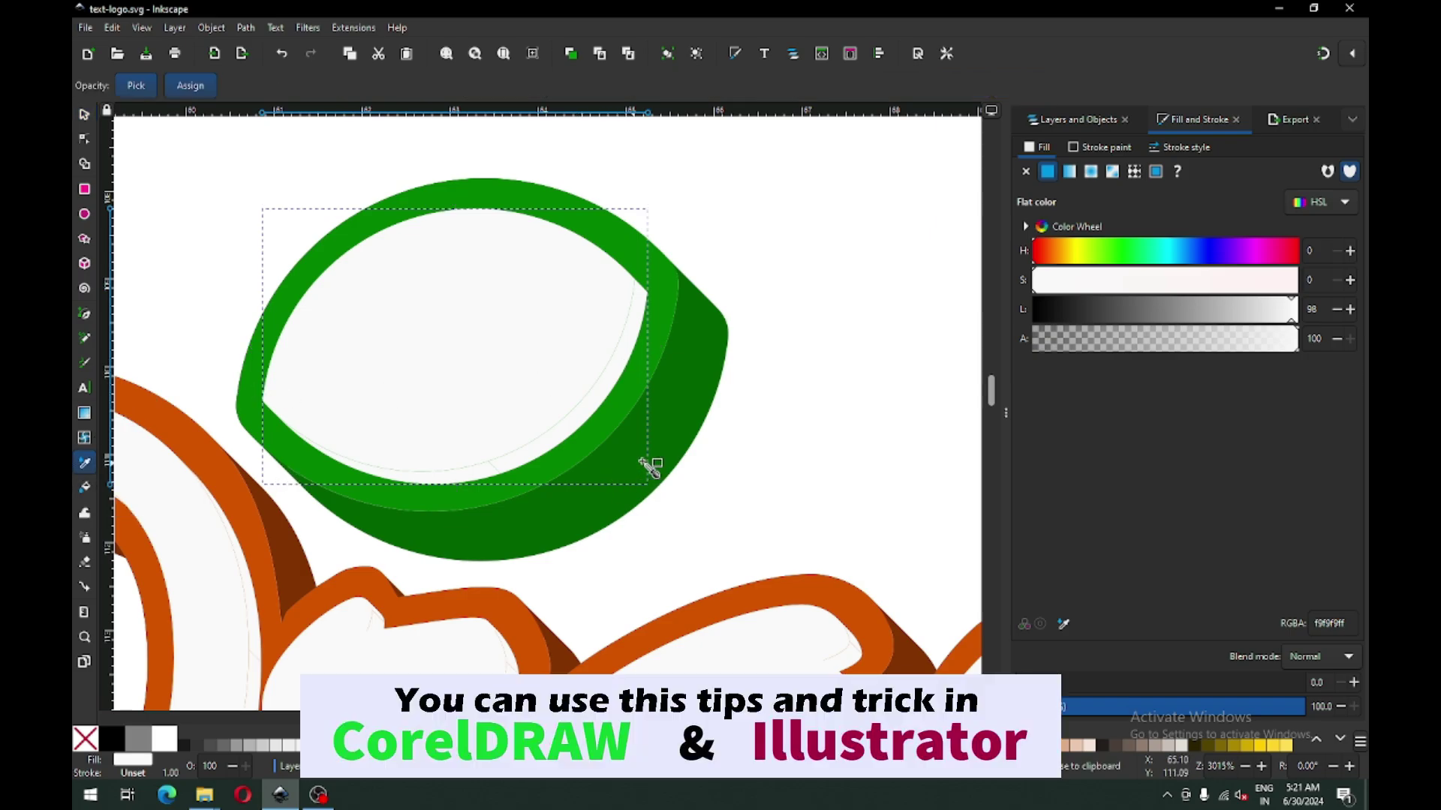
pyautogui.click(678, 420)
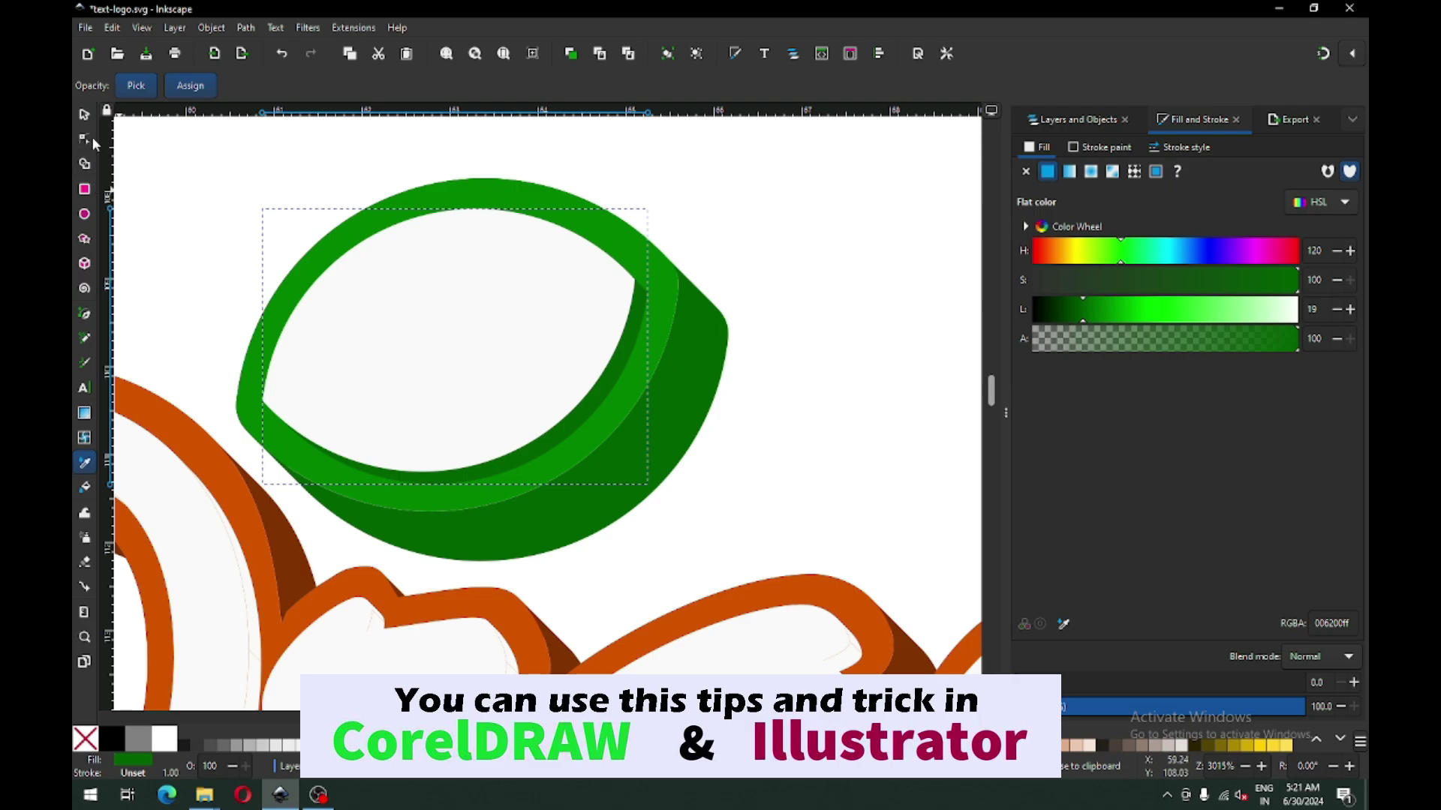
pyautogui.click(84, 115)
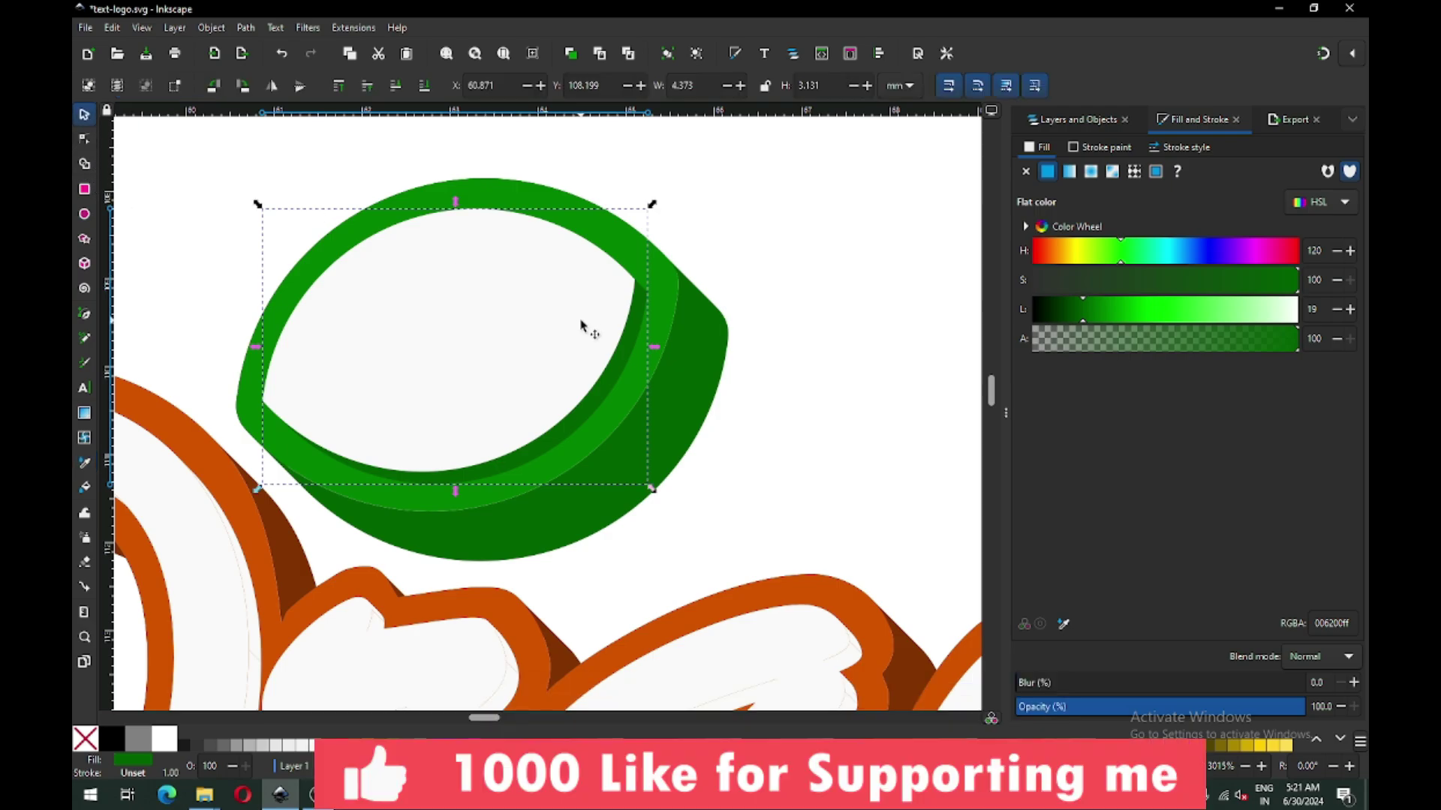
pyautogui.click(767, 425)
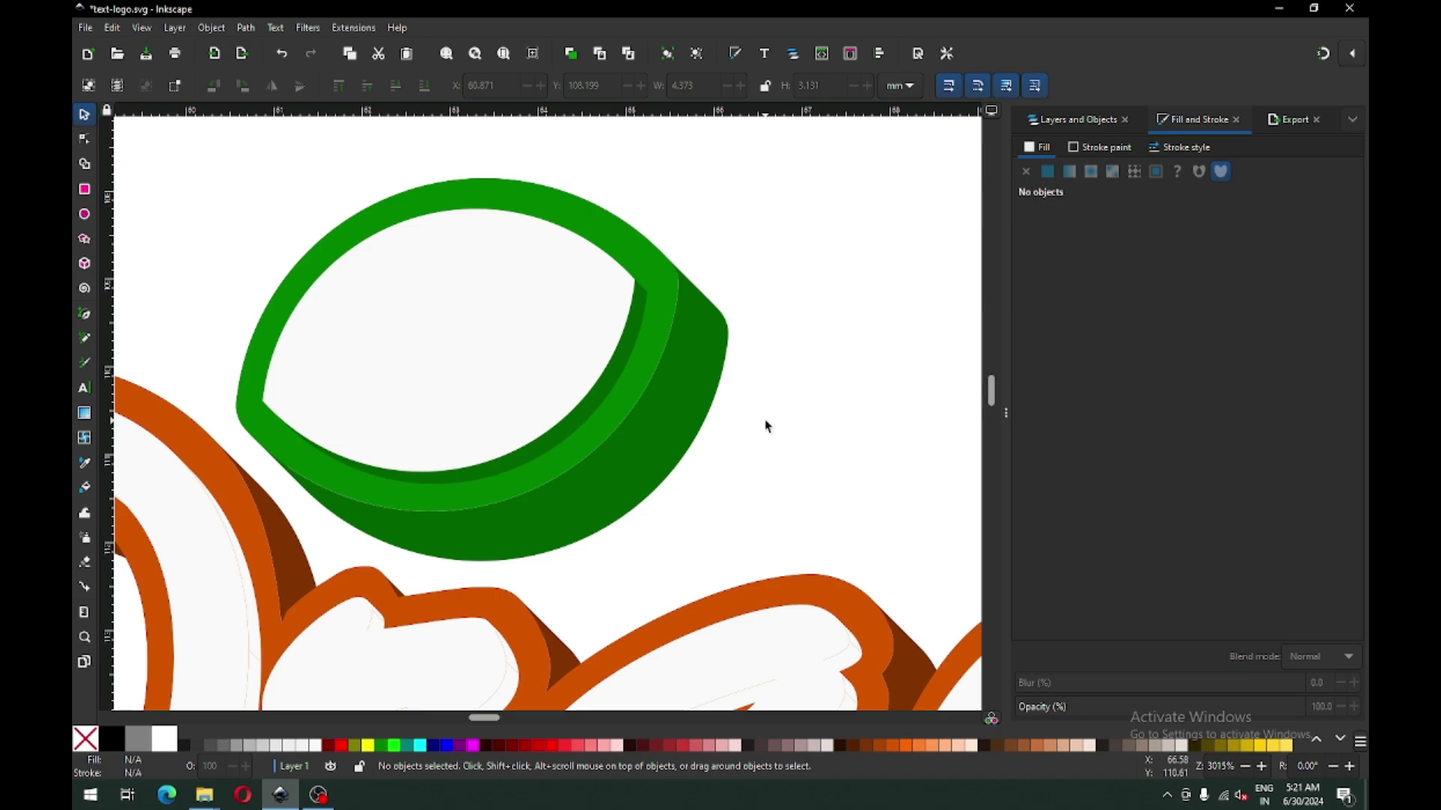
pyautogui.press('-')
pyautogui.press('-')
pyautogui.press('-')
pyautogui.press('-')
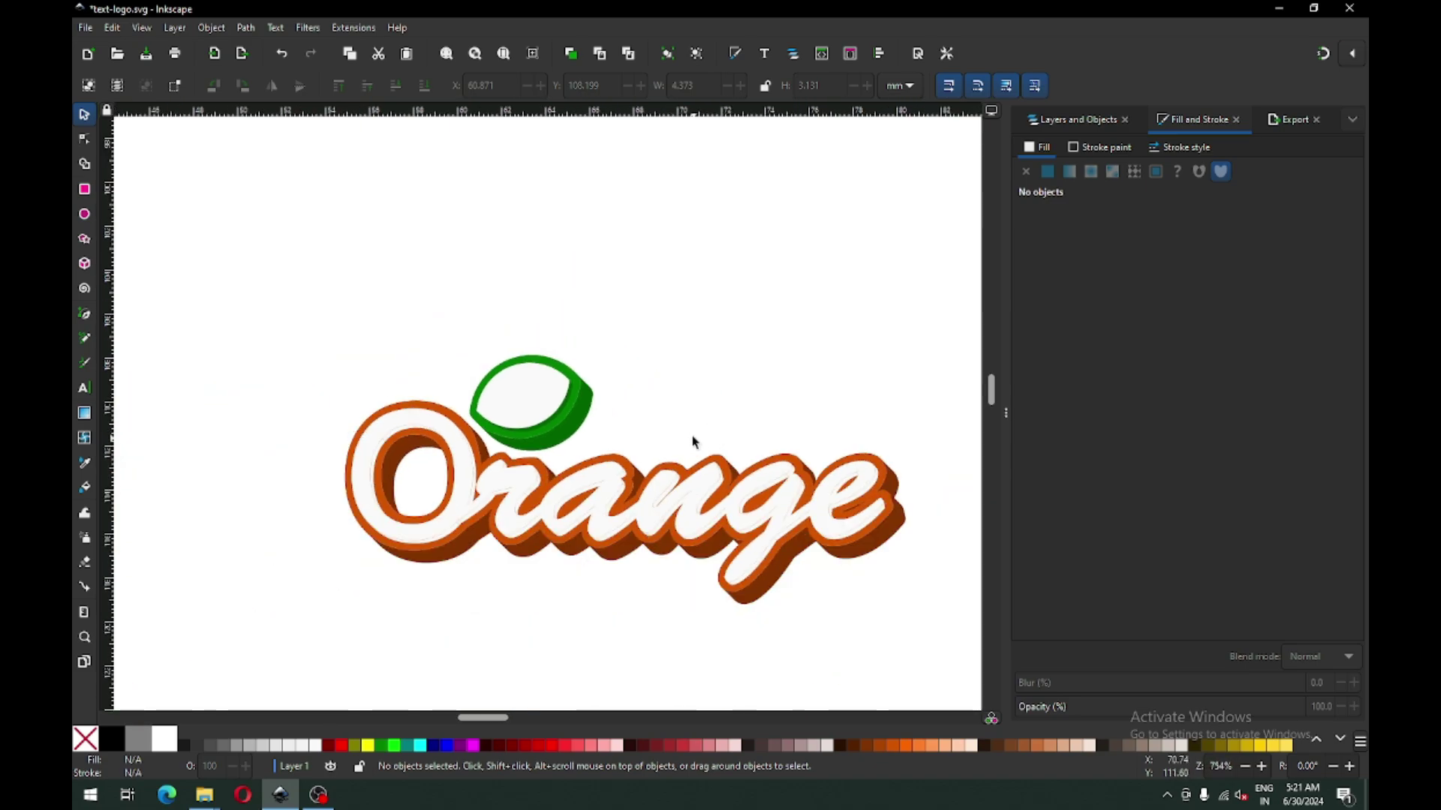
pyautogui.press('z')
pyautogui.moveTo(356, 331); pyautogui.dragTo(918, 620)
pyautogui.hotkey('ctrl', 's')
pyautogui.hotkey('ctrl', 's')
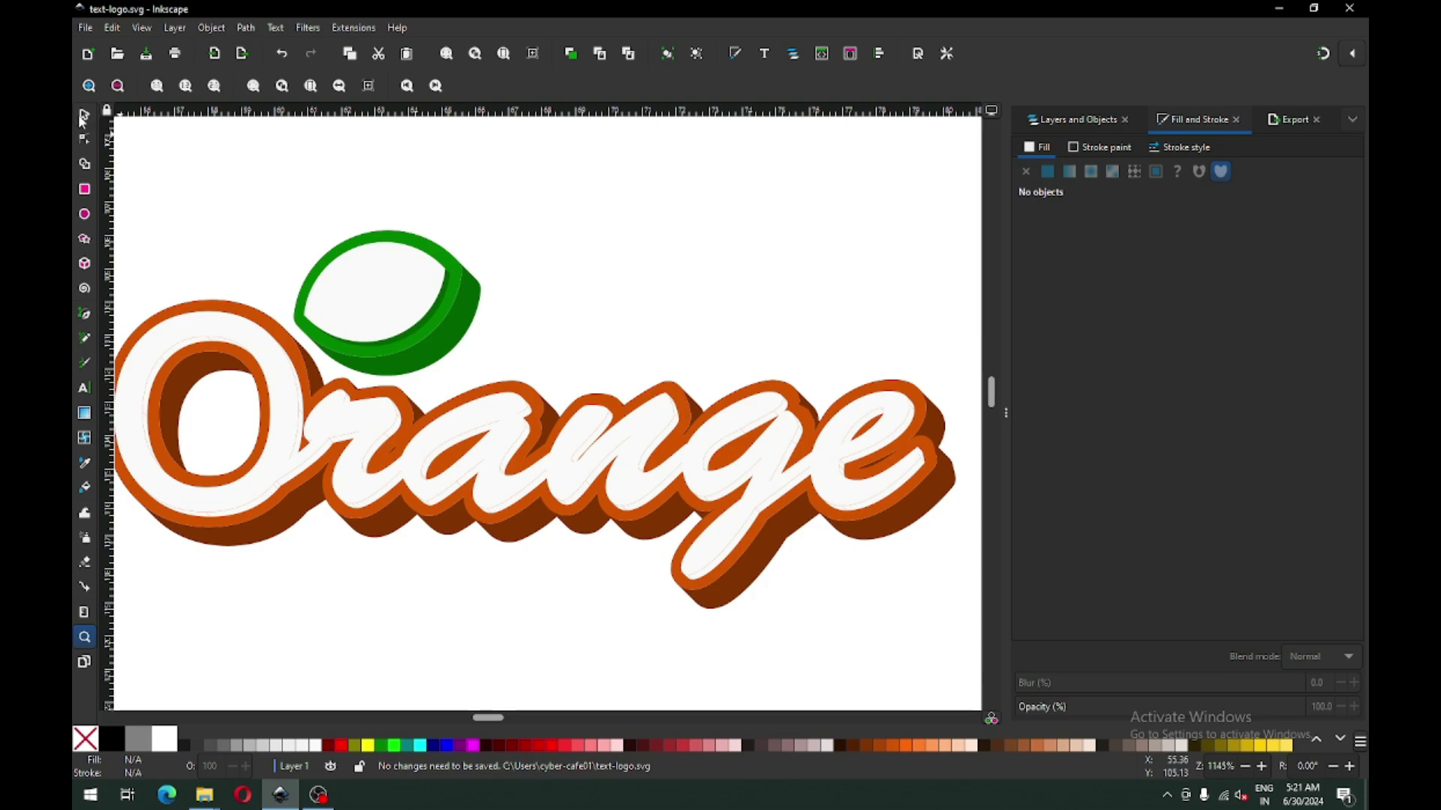
# Fill the white lettering's shadow group with the dark brown 803300 sampled from the thick outline's shadow
pyautogui.click(83, 115)
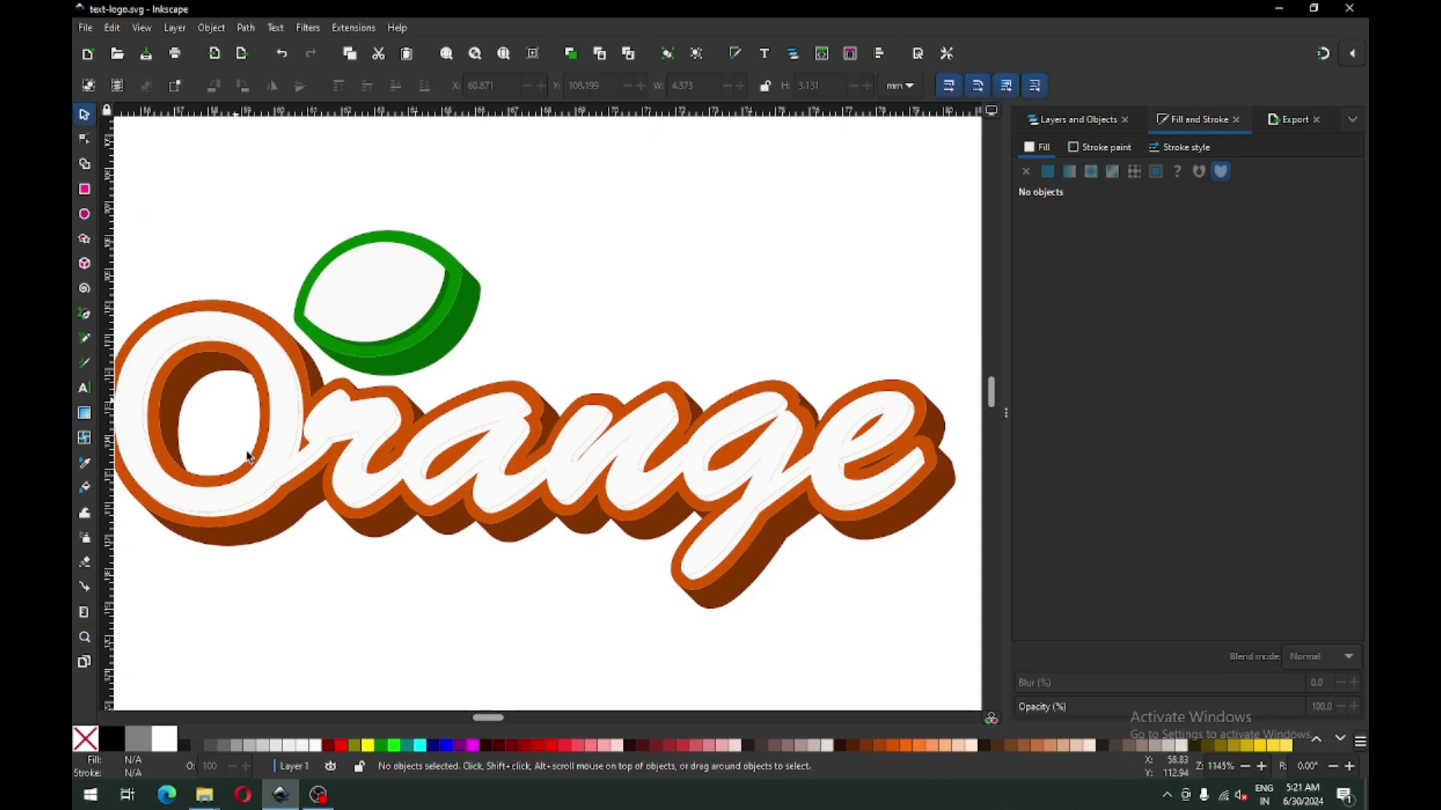
pyautogui.click(257, 513)
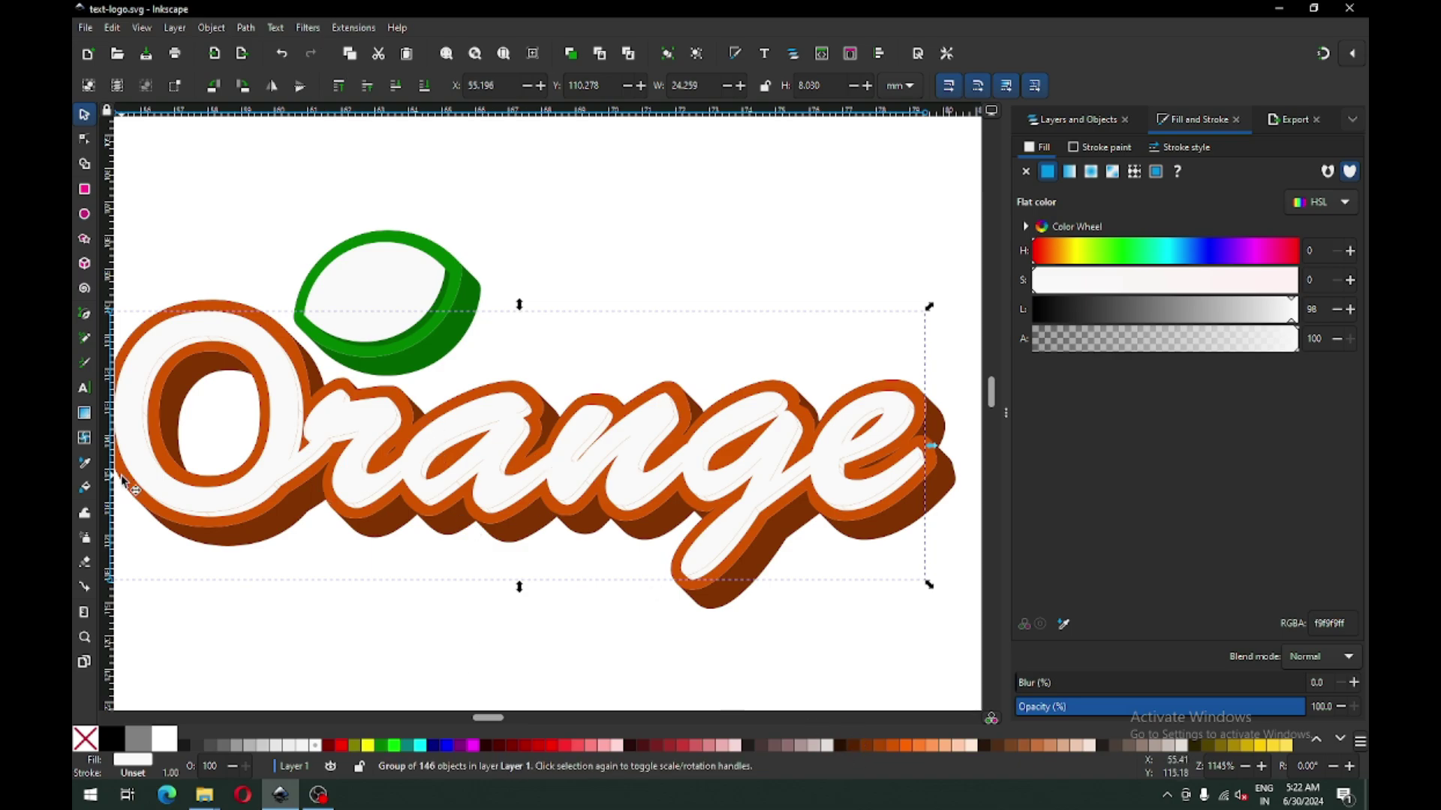
pyautogui.click(84, 463)
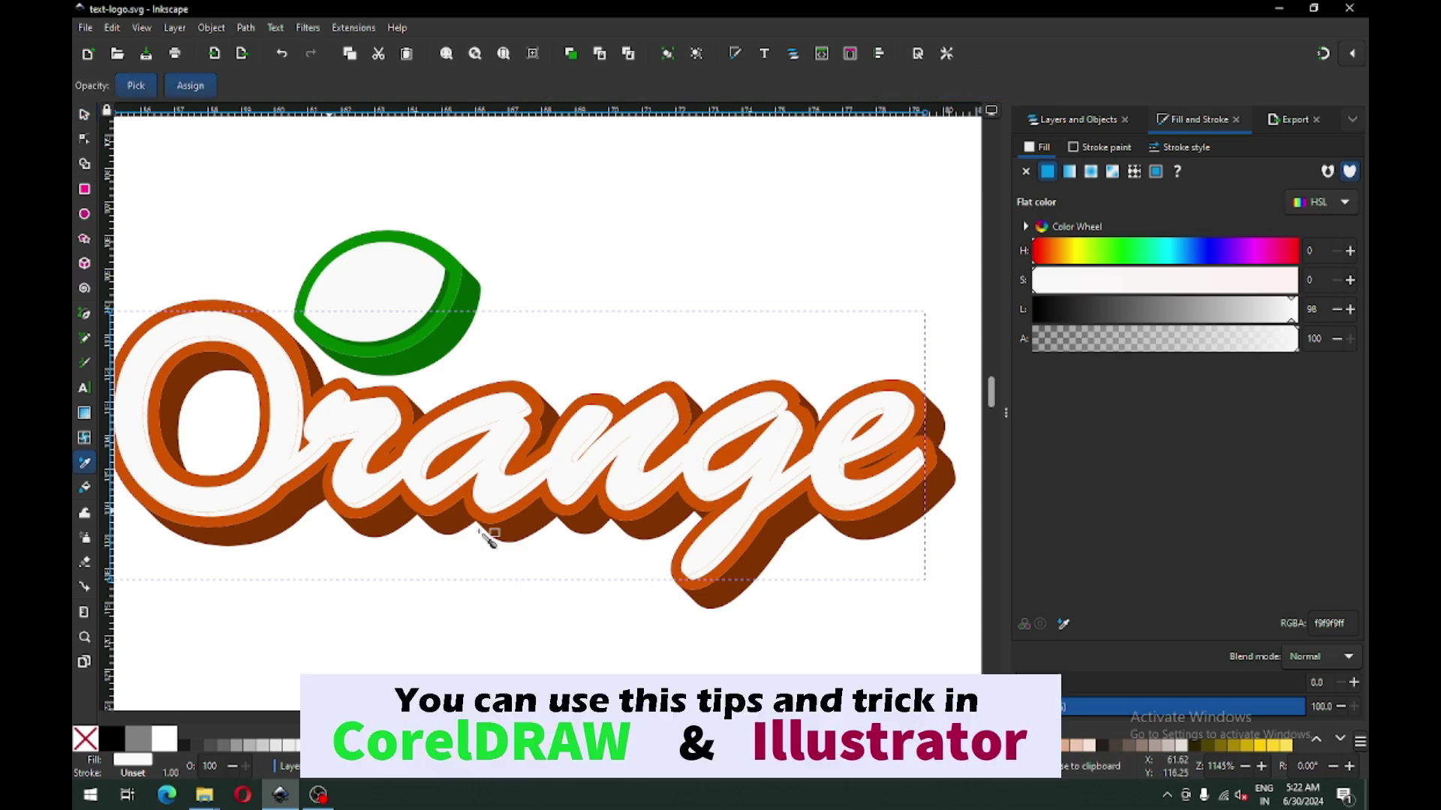
pyautogui.click(732, 604)
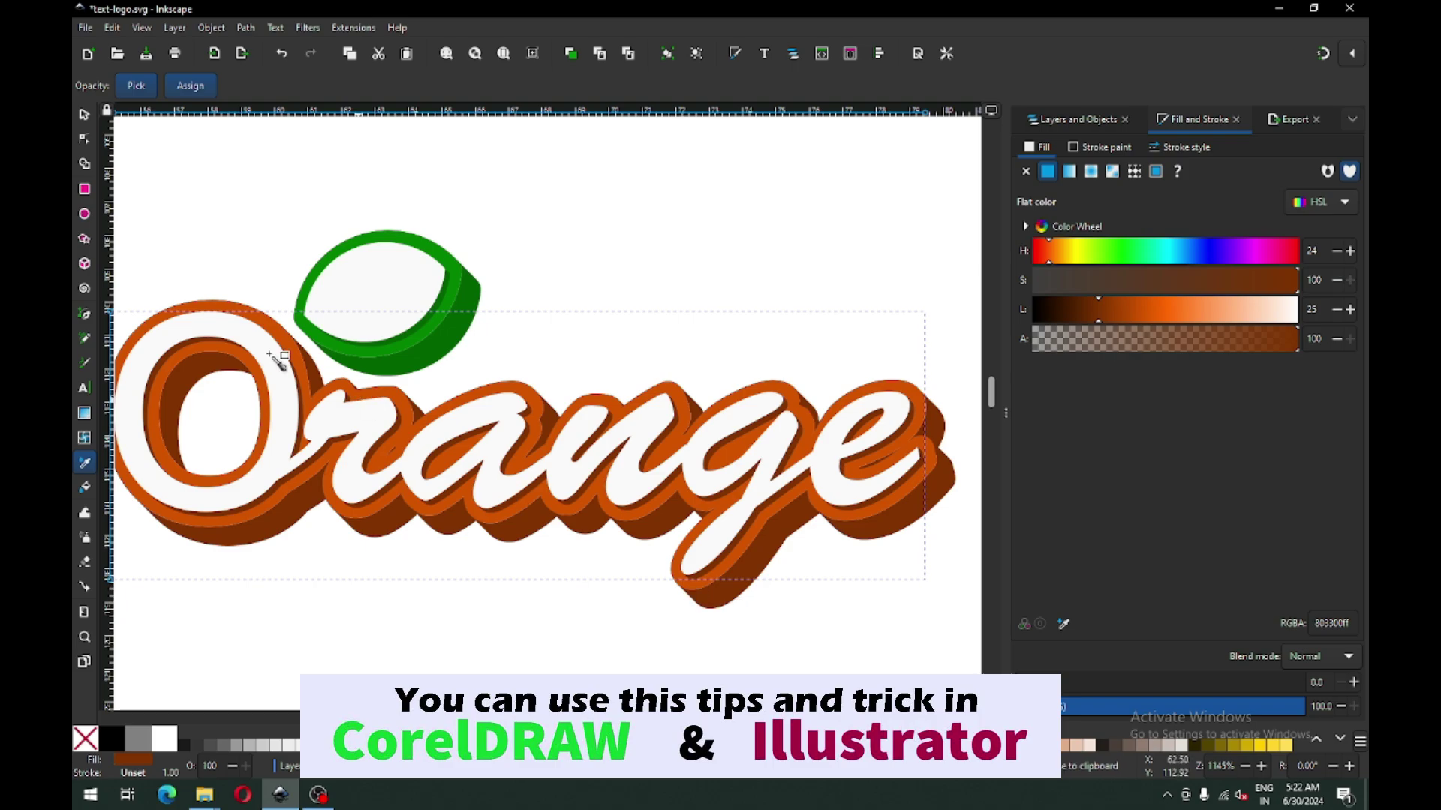
pyautogui.click(84, 114)
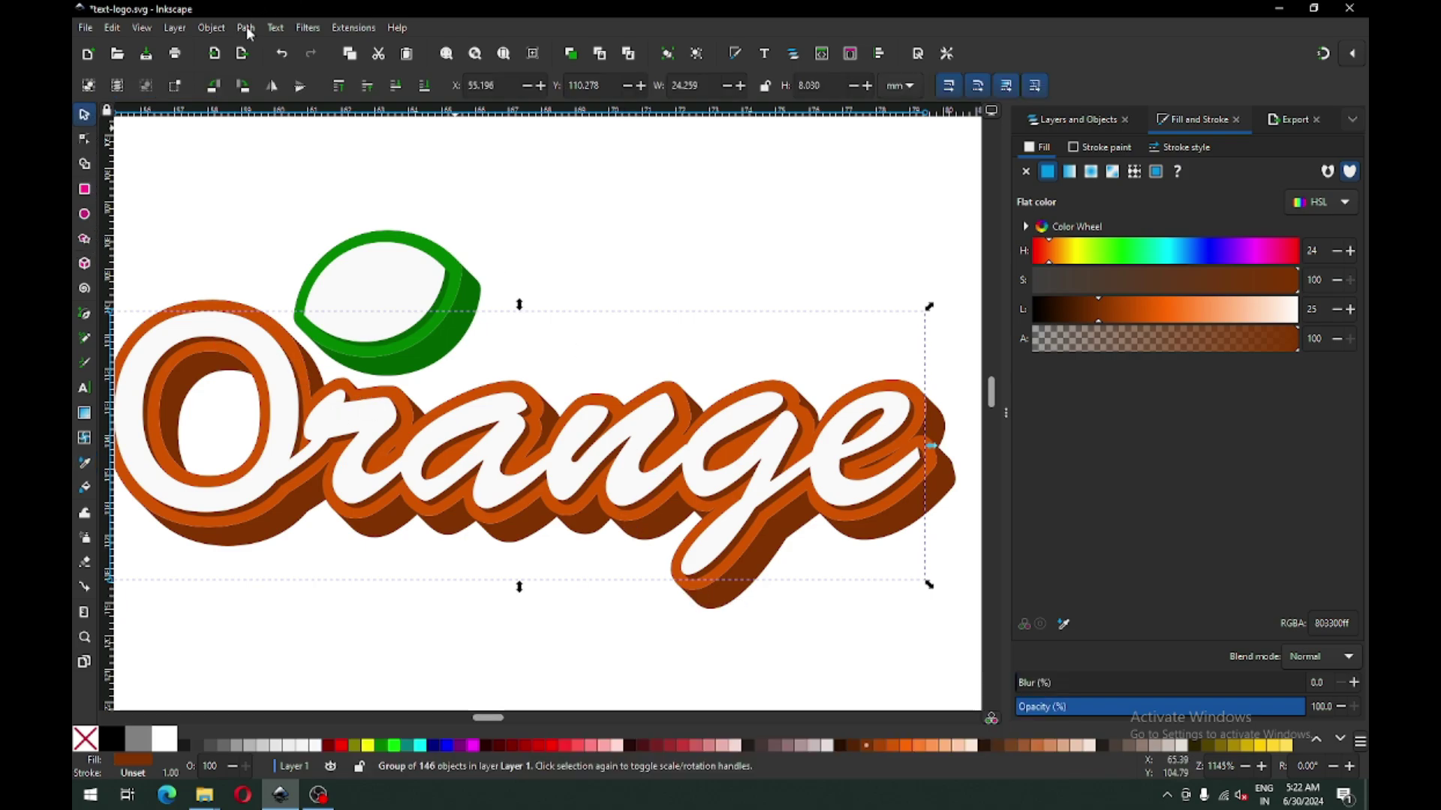
# Ungroup the white lettering's brown shadow, merge its pieces into one path with Union, and save the drawing
pyautogui.click(214, 28)
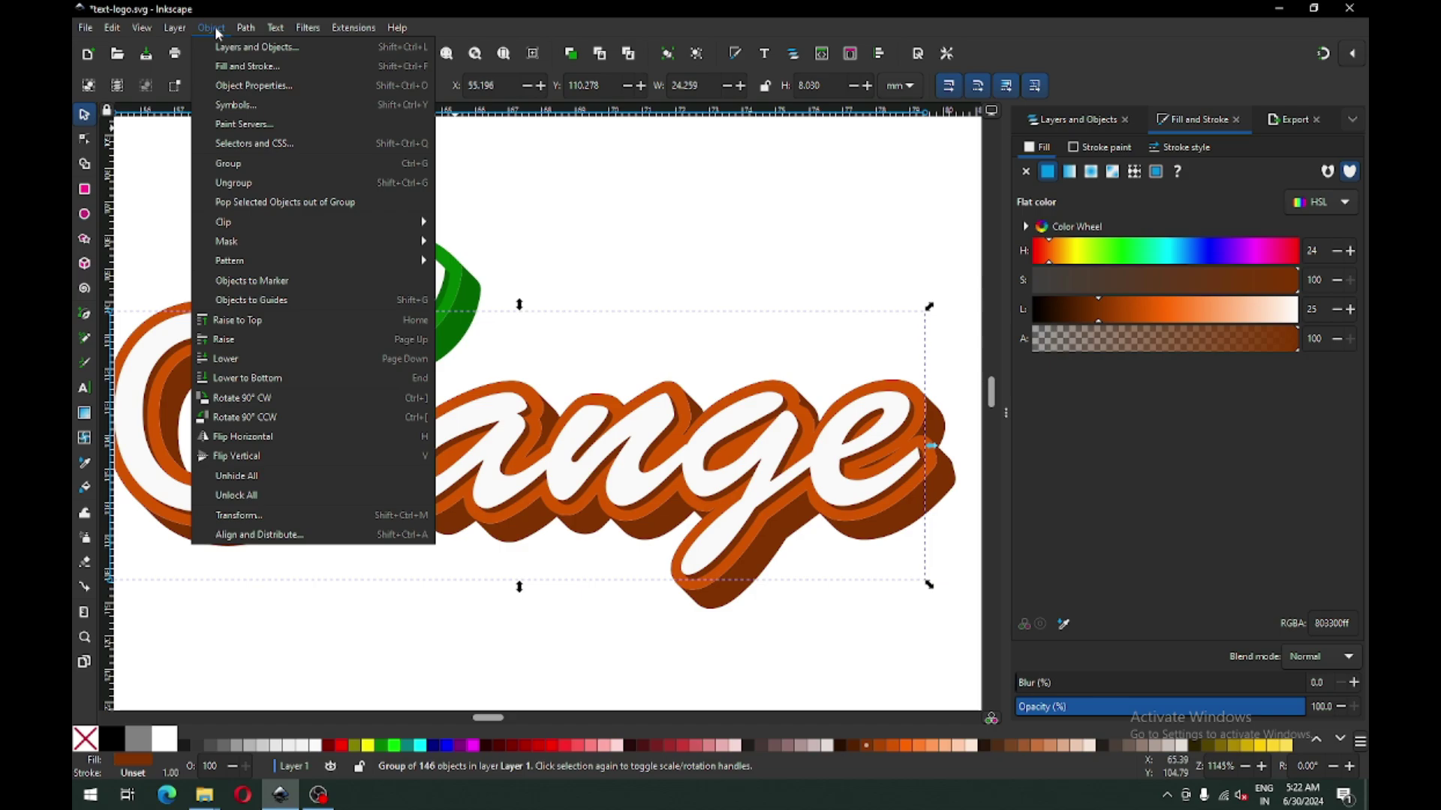
pyautogui.click(235, 184)
pyautogui.click(248, 28)
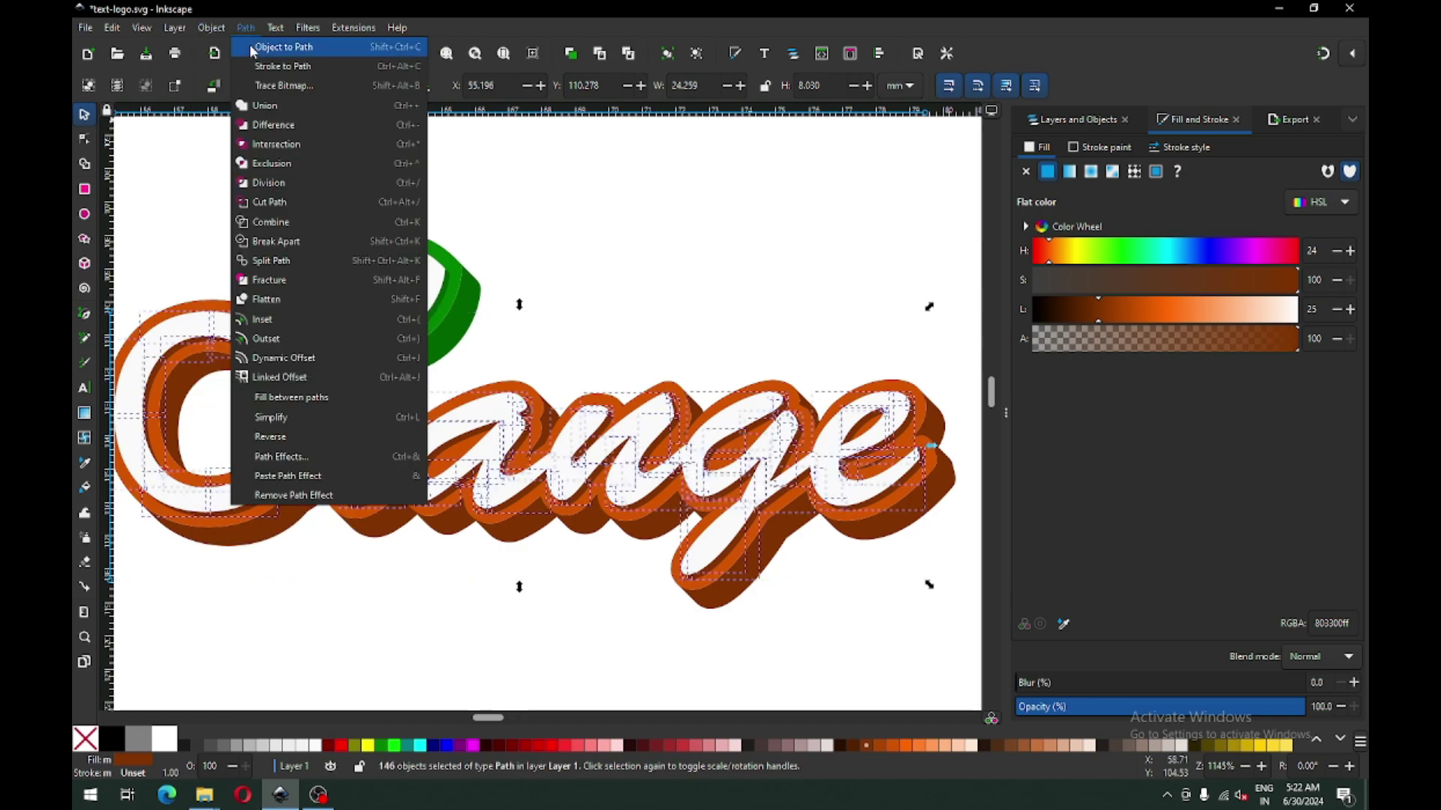
pyautogui.click(274, 106)
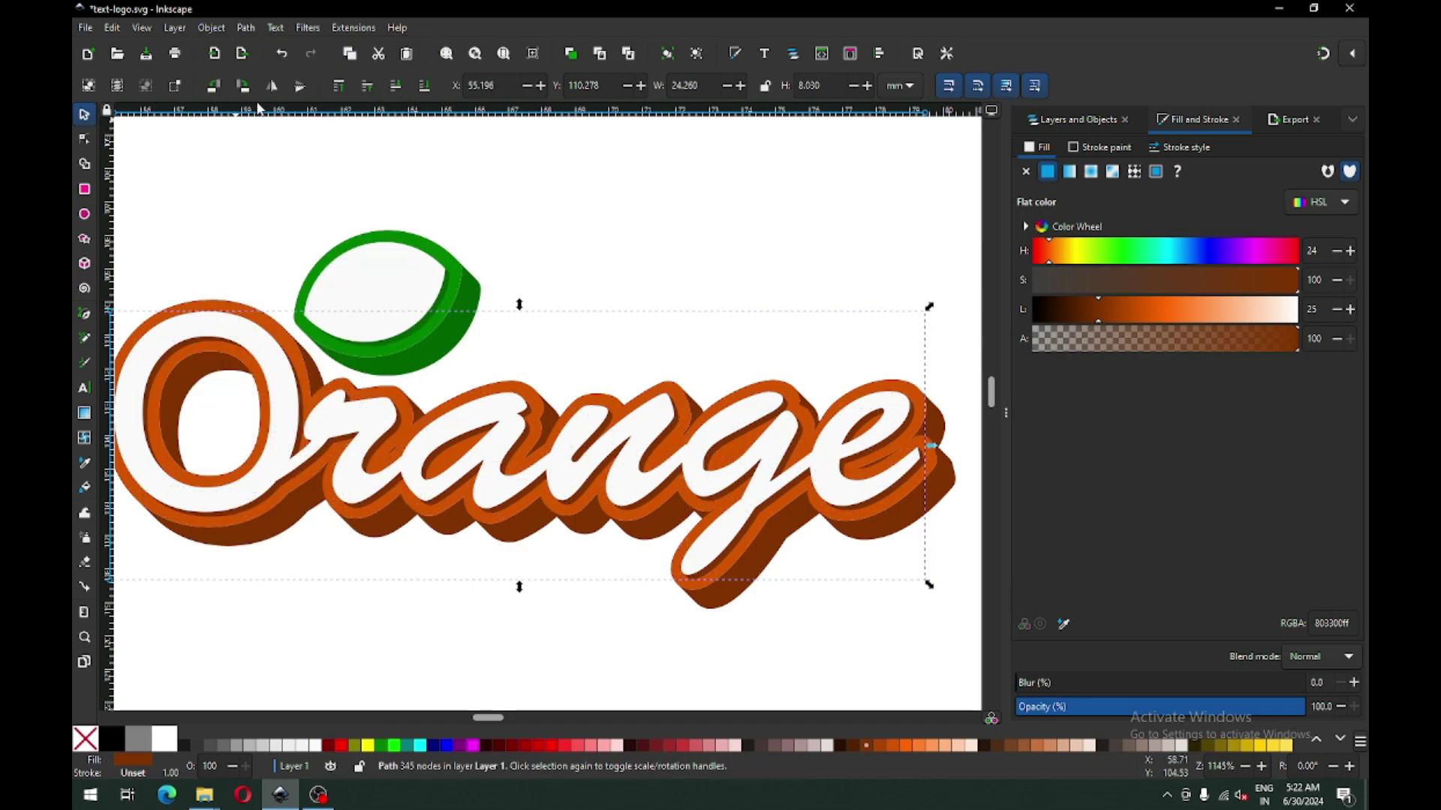
pyautogui.click(614, 259)
pyautogui.hotkey('ctrl', 's')
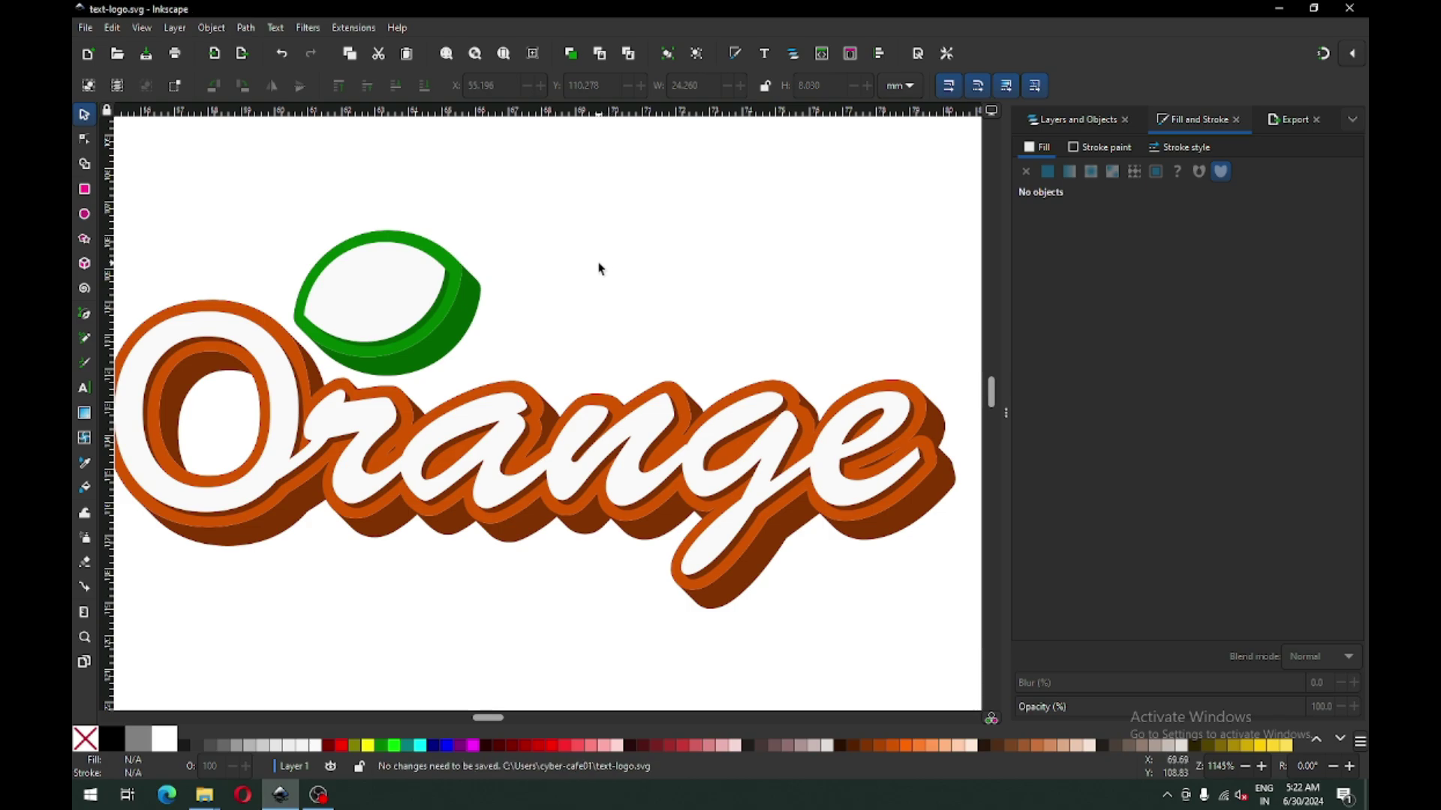
# Duplicate the lettering's outer brown shadow and the leaf's outer dark green shadow together, and fill both copies with light grey
pyautogui.press('-')
pyautogui.press('-')
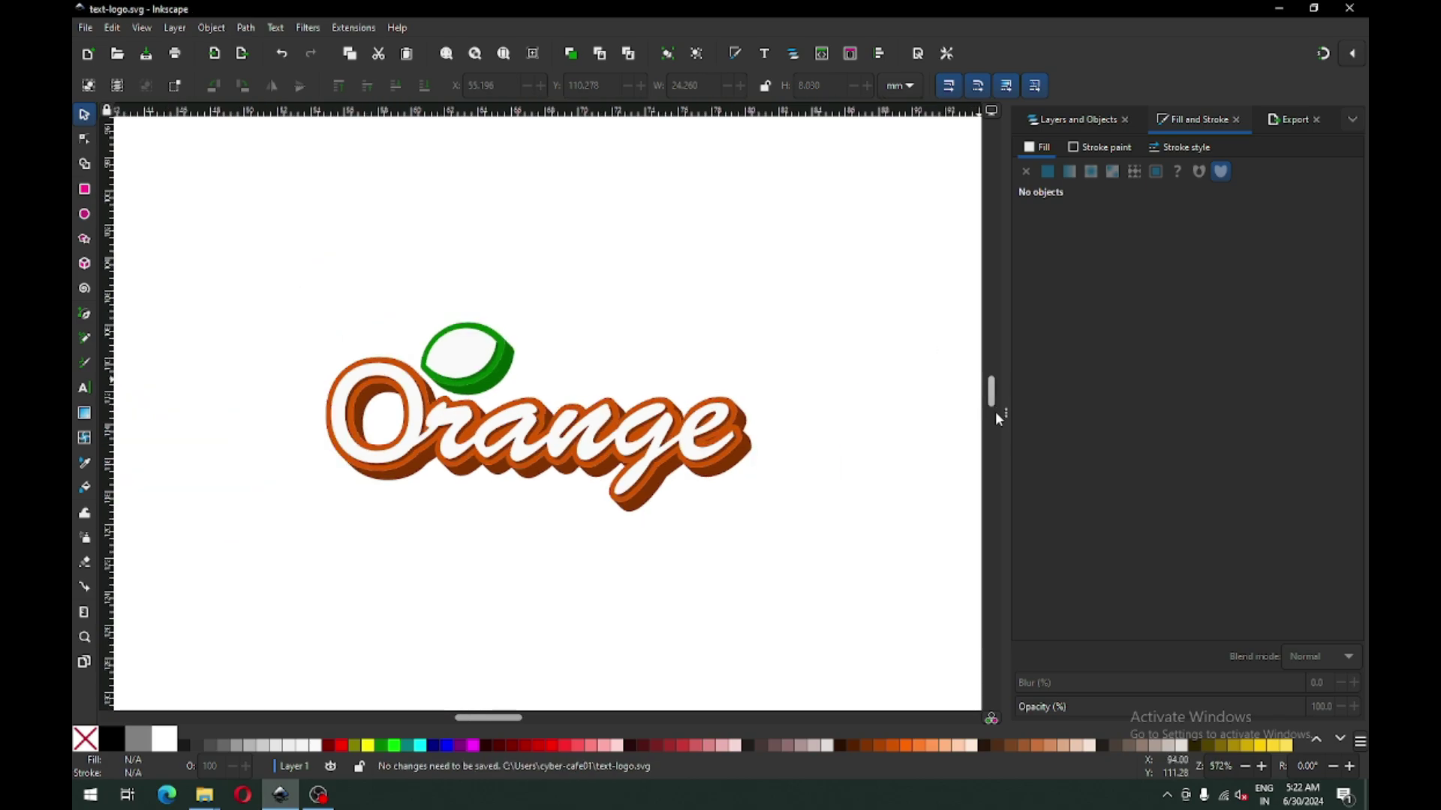
pyautogui.press('F12')
pyautogui.press('z')
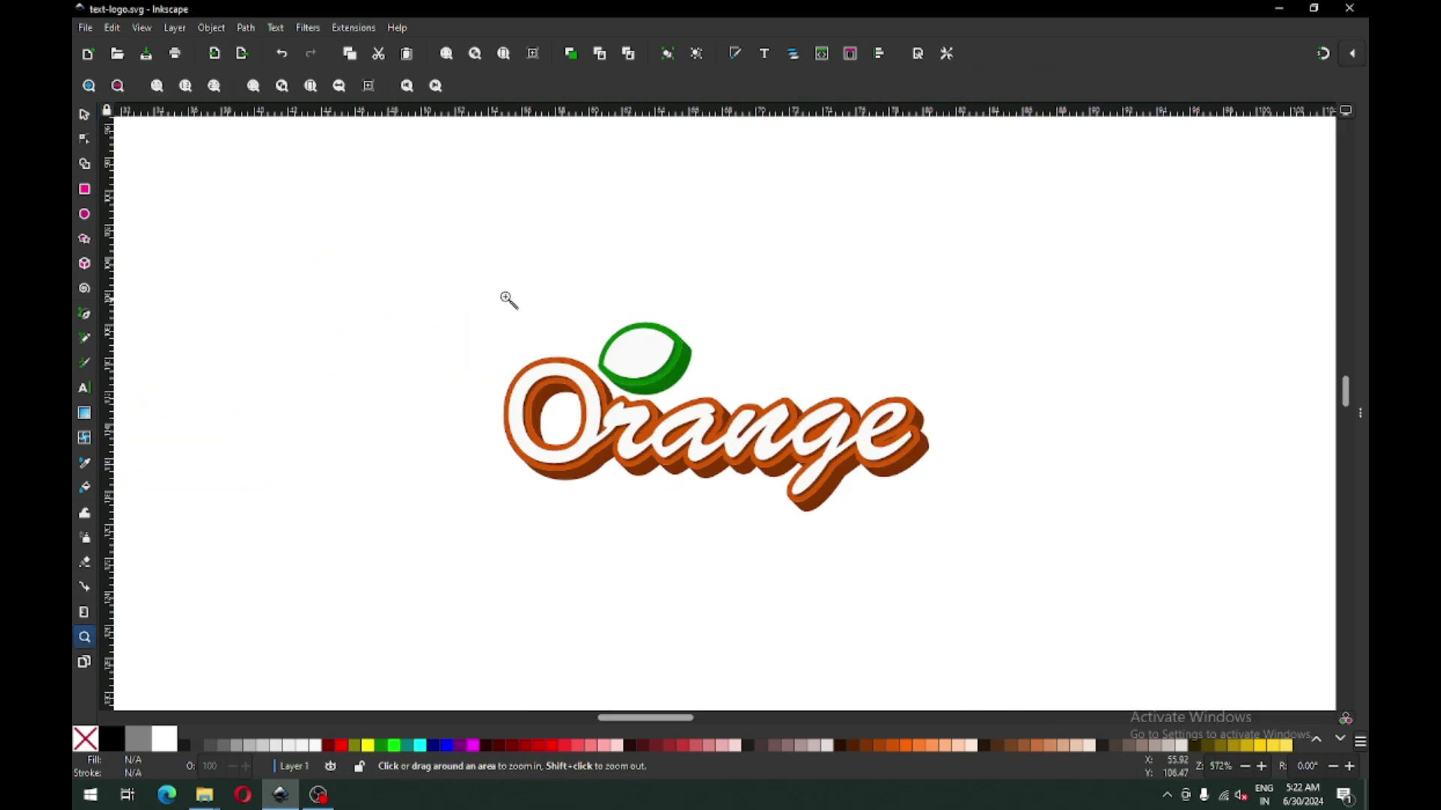
pyautogui.moveTo(441, 291); pyautogui.dragTo(1026, 541)
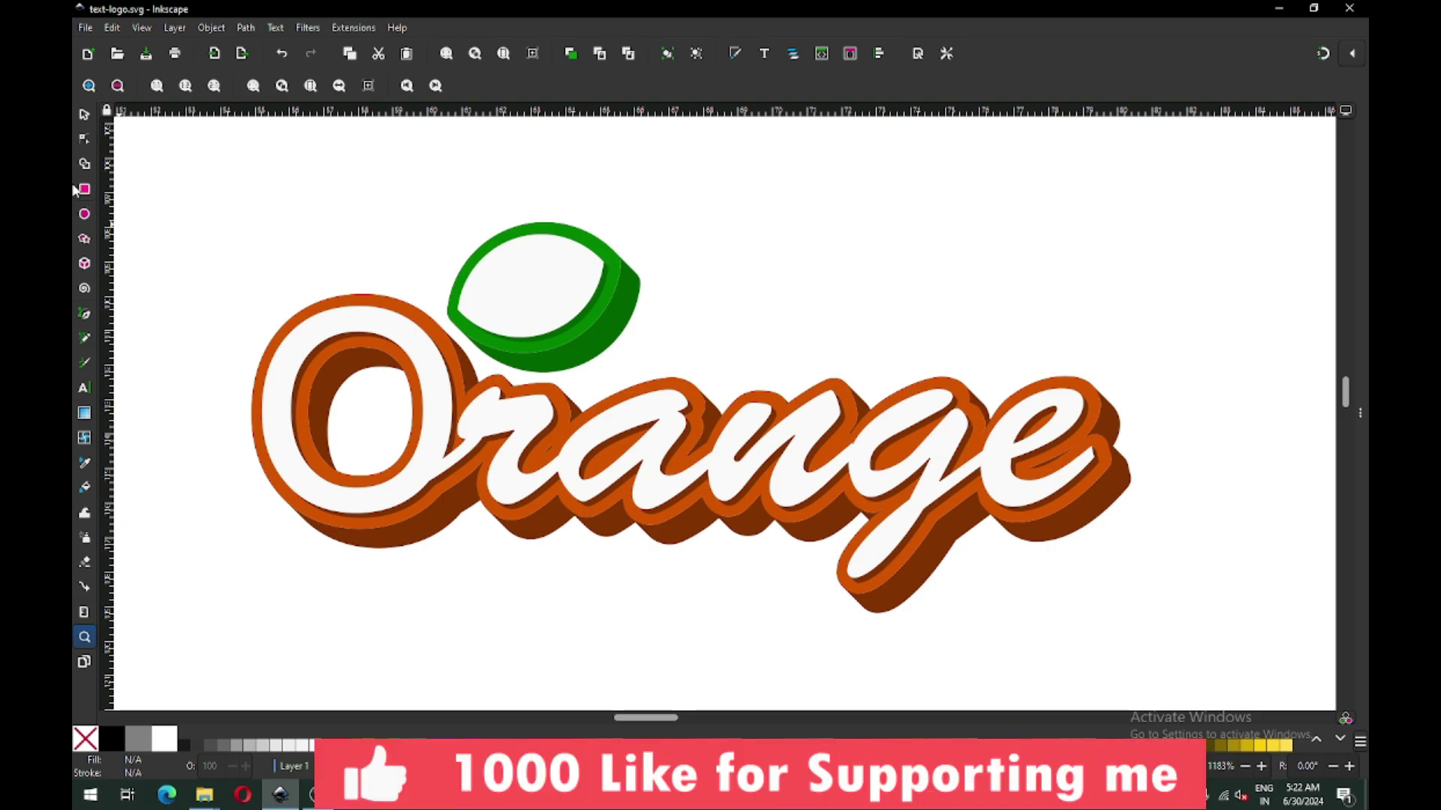
pyautogui.click(84, 114)
pyautogui.click(949, 543)
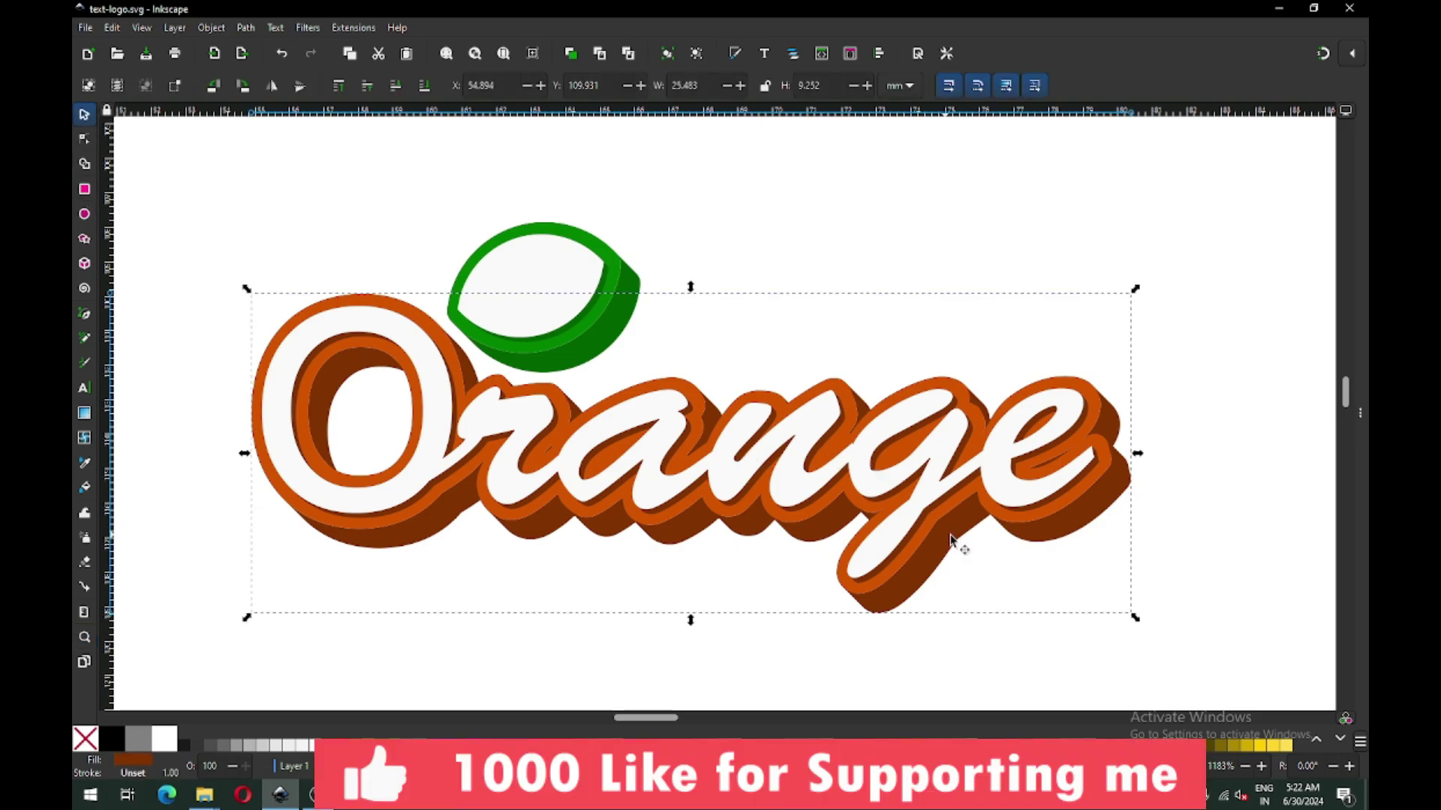
pyautogui.click(540, 315)
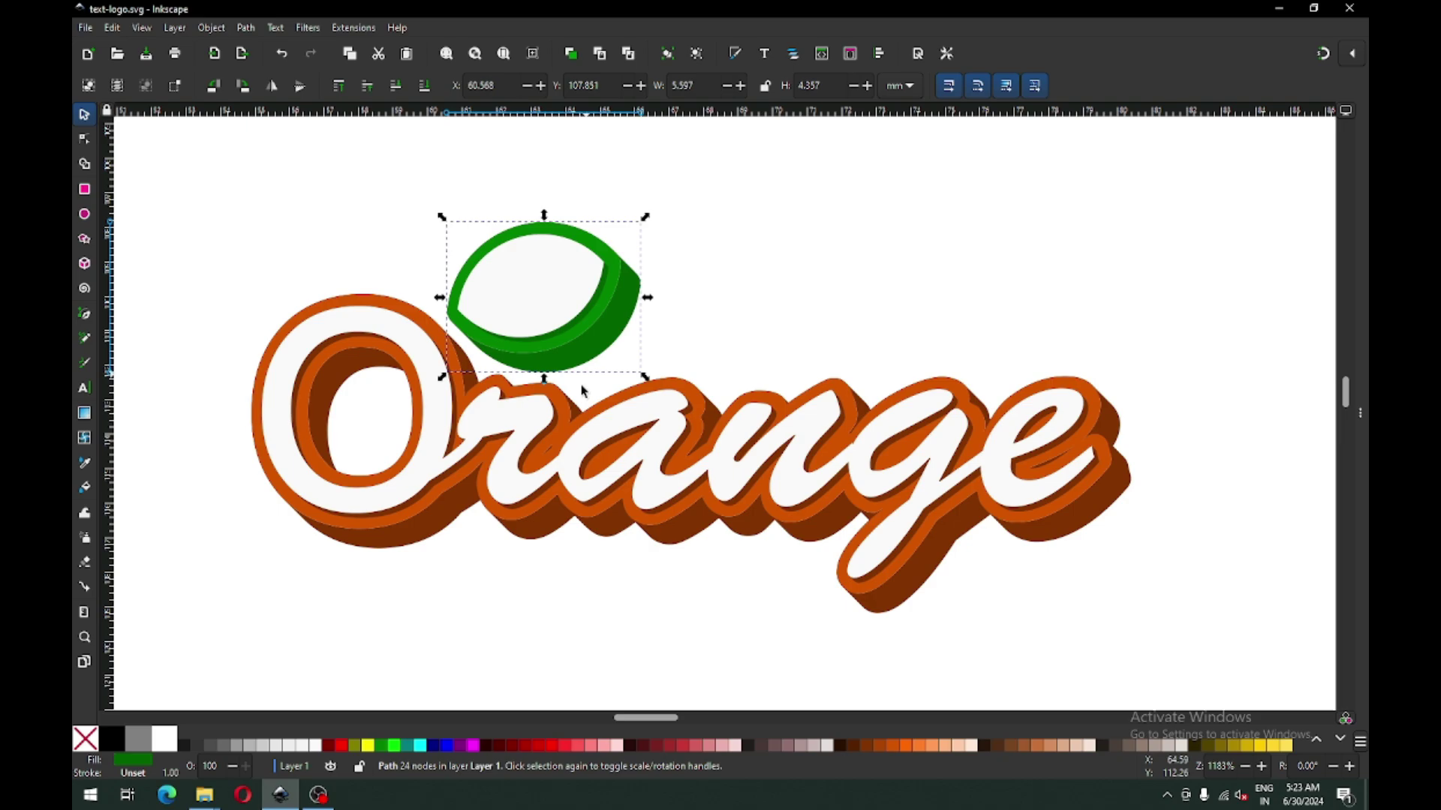
pyautogui.keyDown('shift'); pyautogui.click(417, 537); pyautogui.keyUp('shift')
pyautogui.rightClick(419, 542)
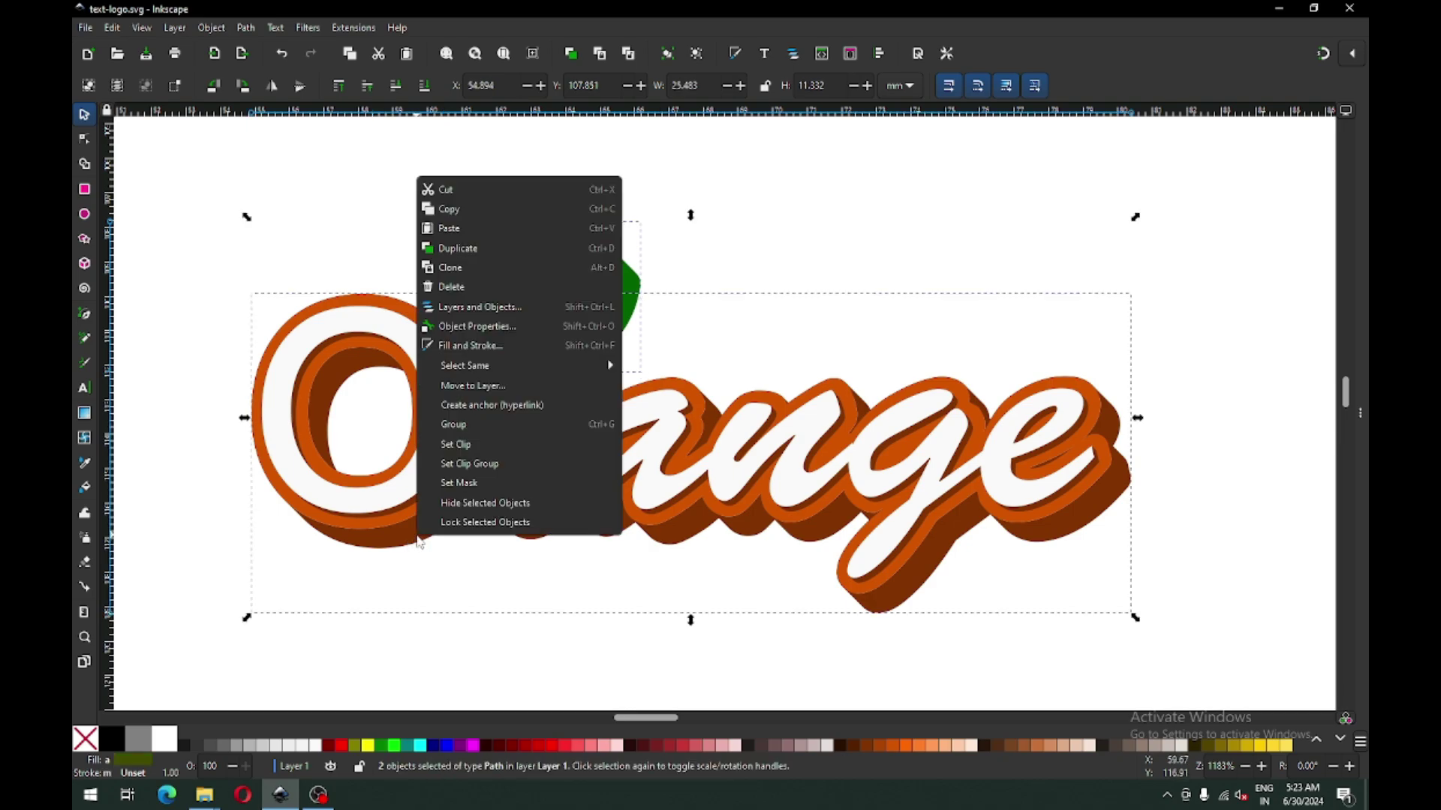
pyautogui.click(448, 254)
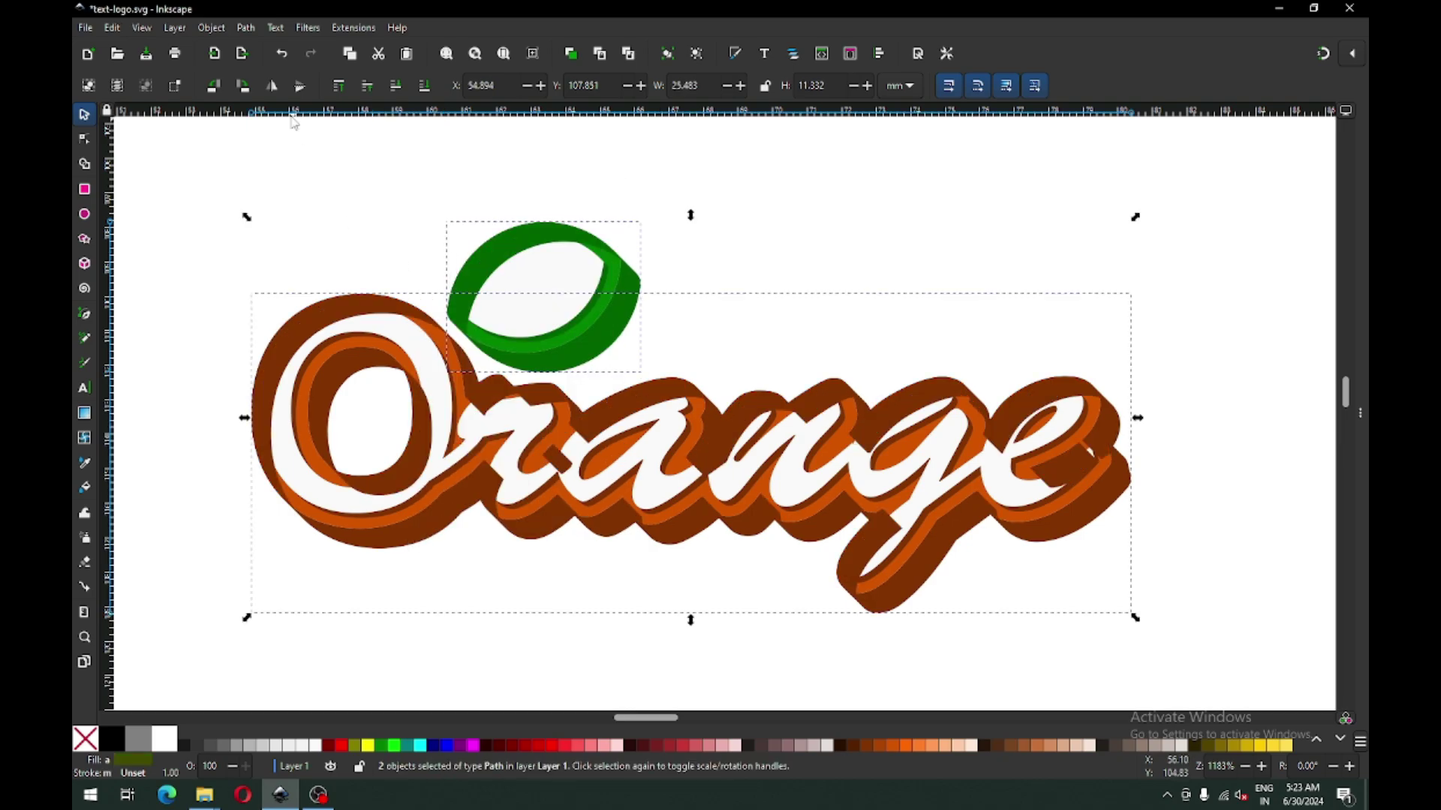
pyautogui.click(250, 752)
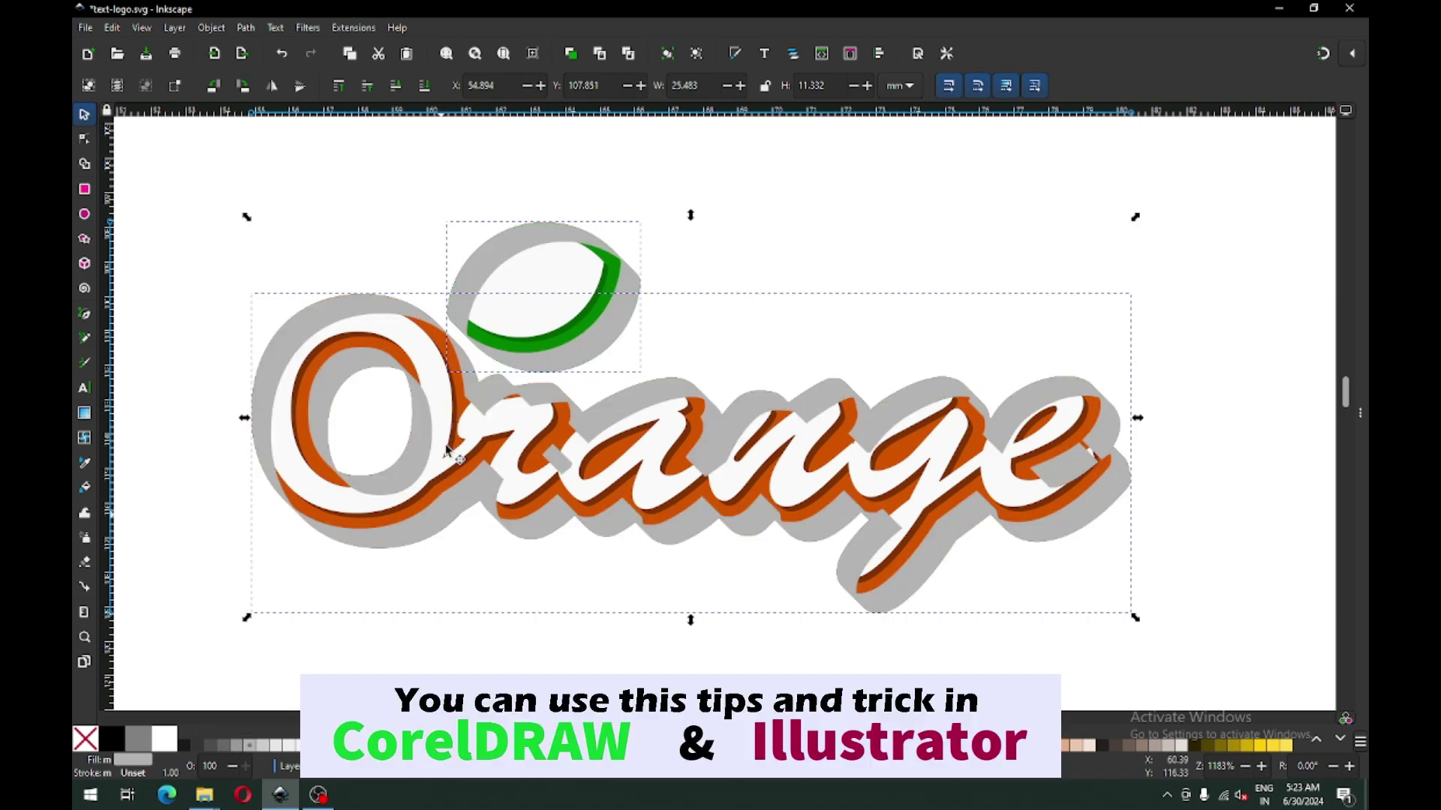
# Offset the grey copies about 0.4 mm right and 0.3 mm down, and send them to the bottom behind the logo
pyautogui.moveTo(454, 512); pyautogui.dragTo(465, 523)
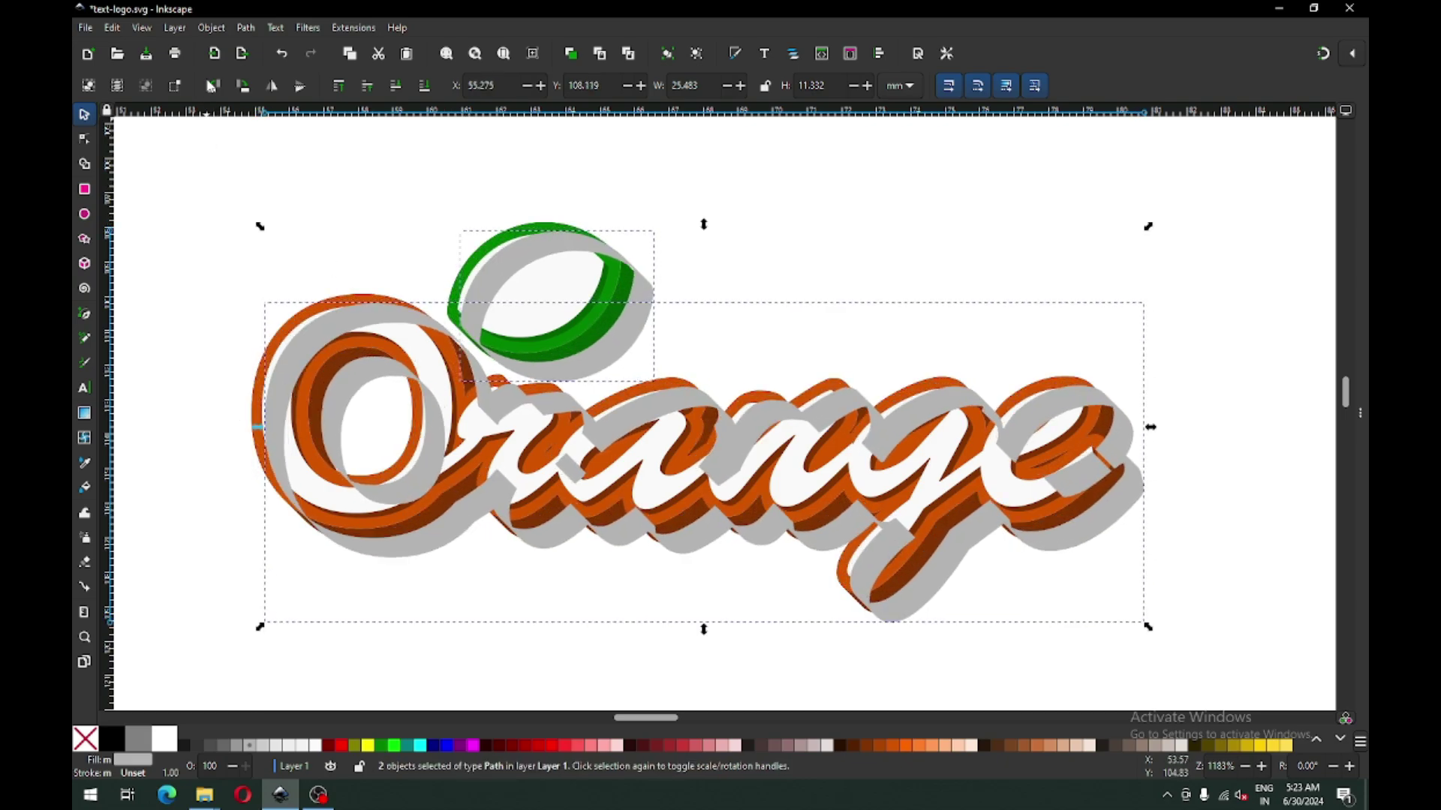
pyautogui.click(210, 27)
pyautogui.click(280, 377)
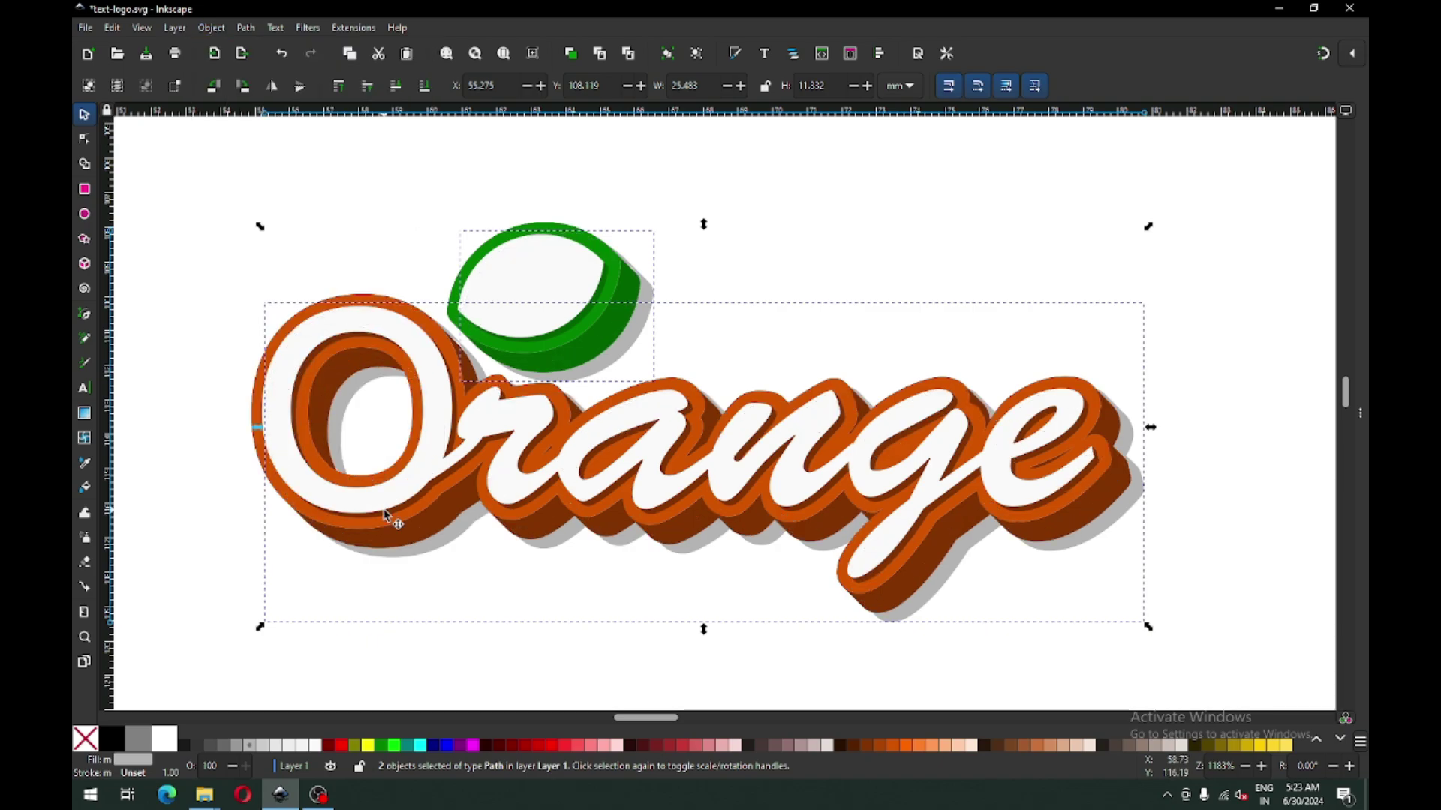
pyautogui.moveTo(451, 545); pyautogui.dragTo(454, 547)
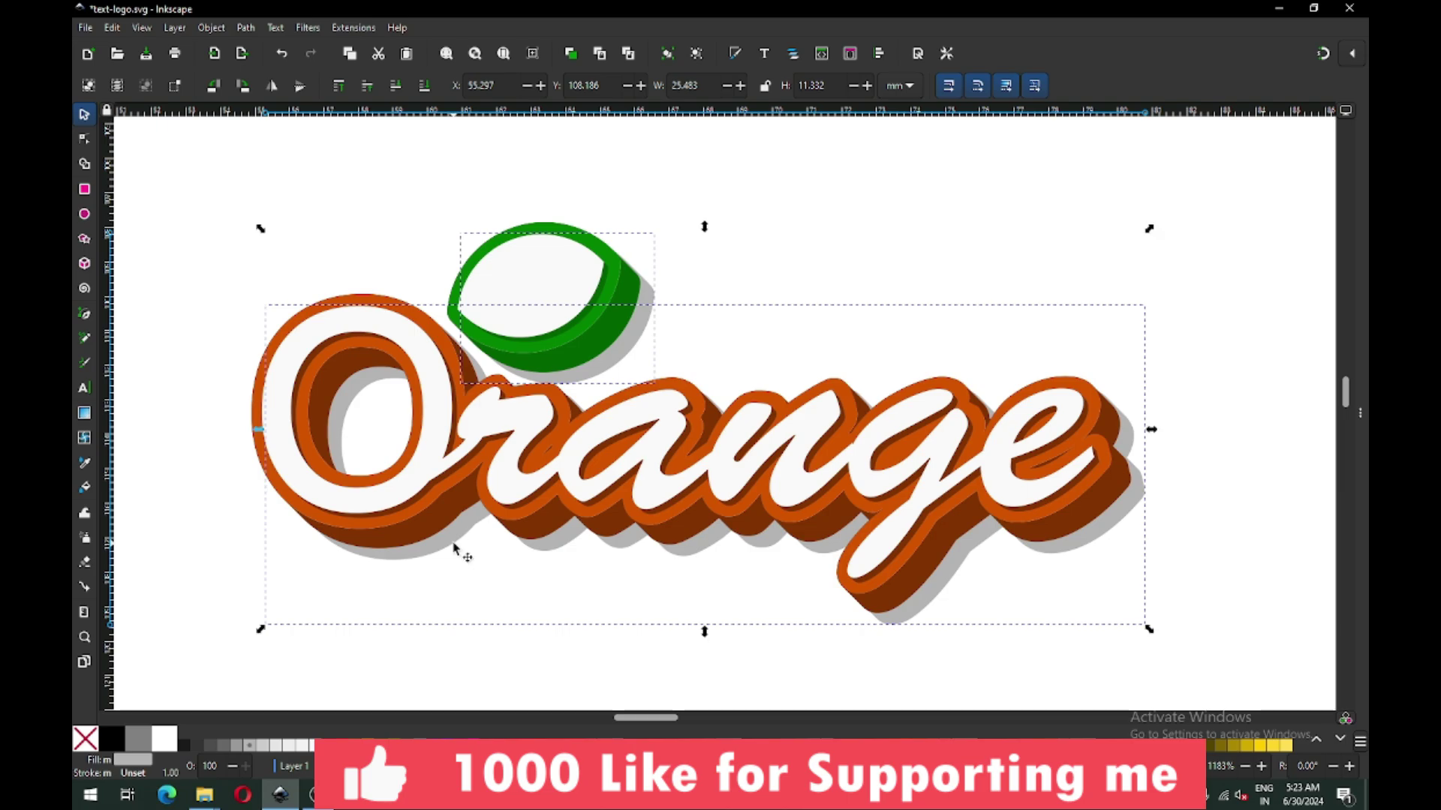
pyautogui.click(781, 262)
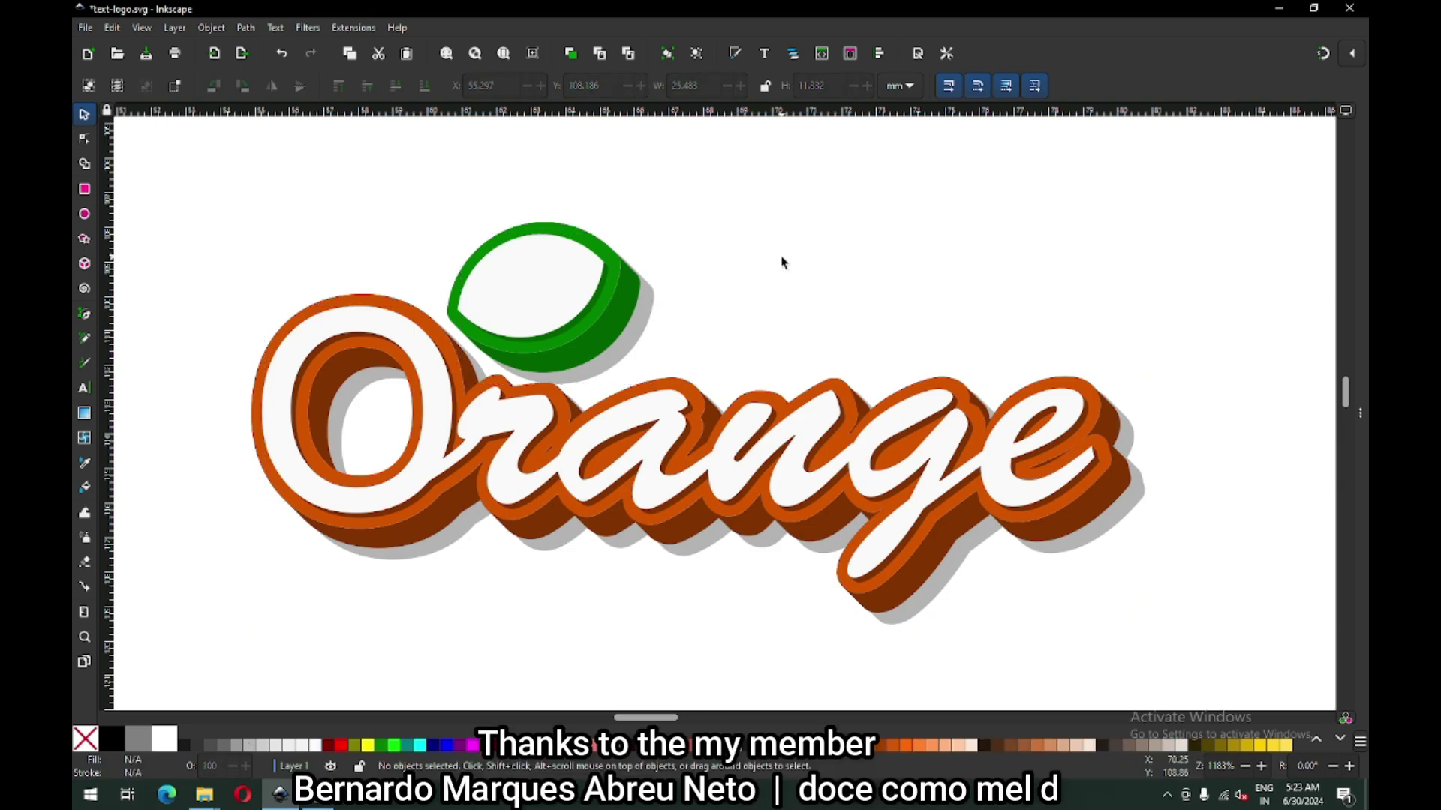
pyautogui.press('-')
pyautogui.press('-')
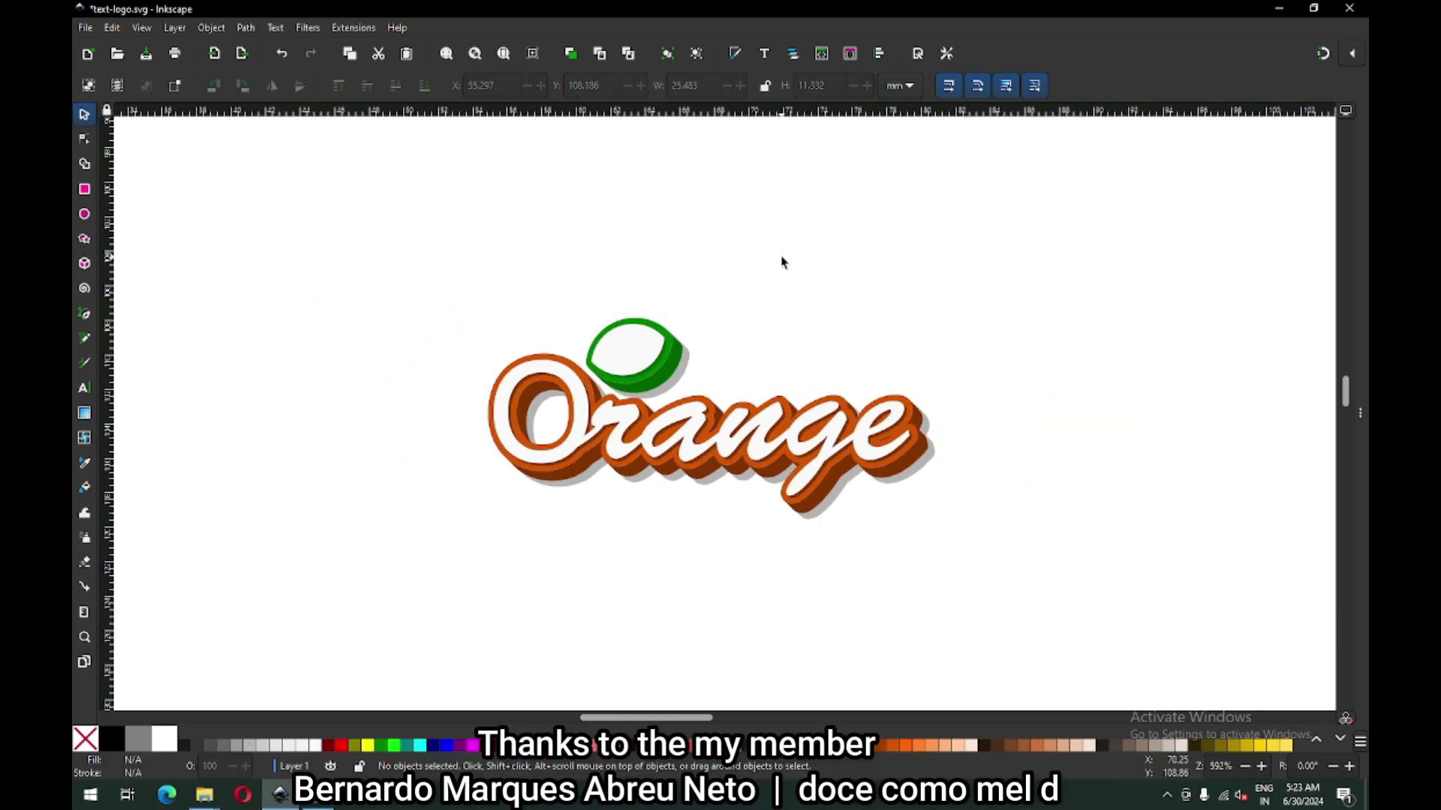